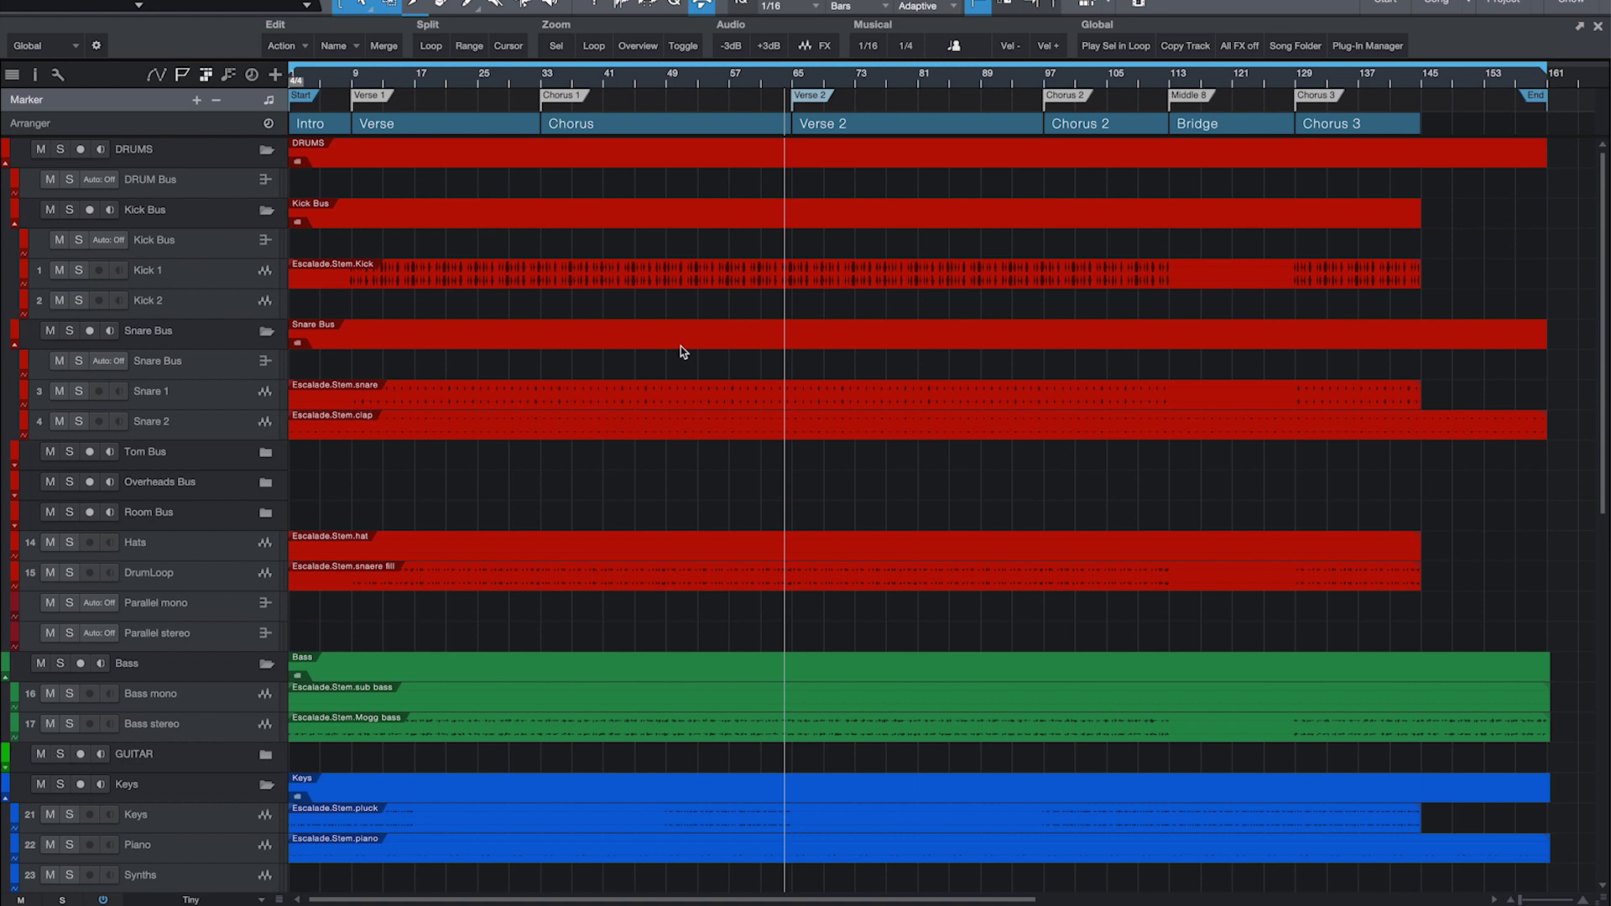
# Step: Copy the kick audio event from Kick 1 onto the Kick 2 track
pyautogui.scroll(-5, 680, 351)
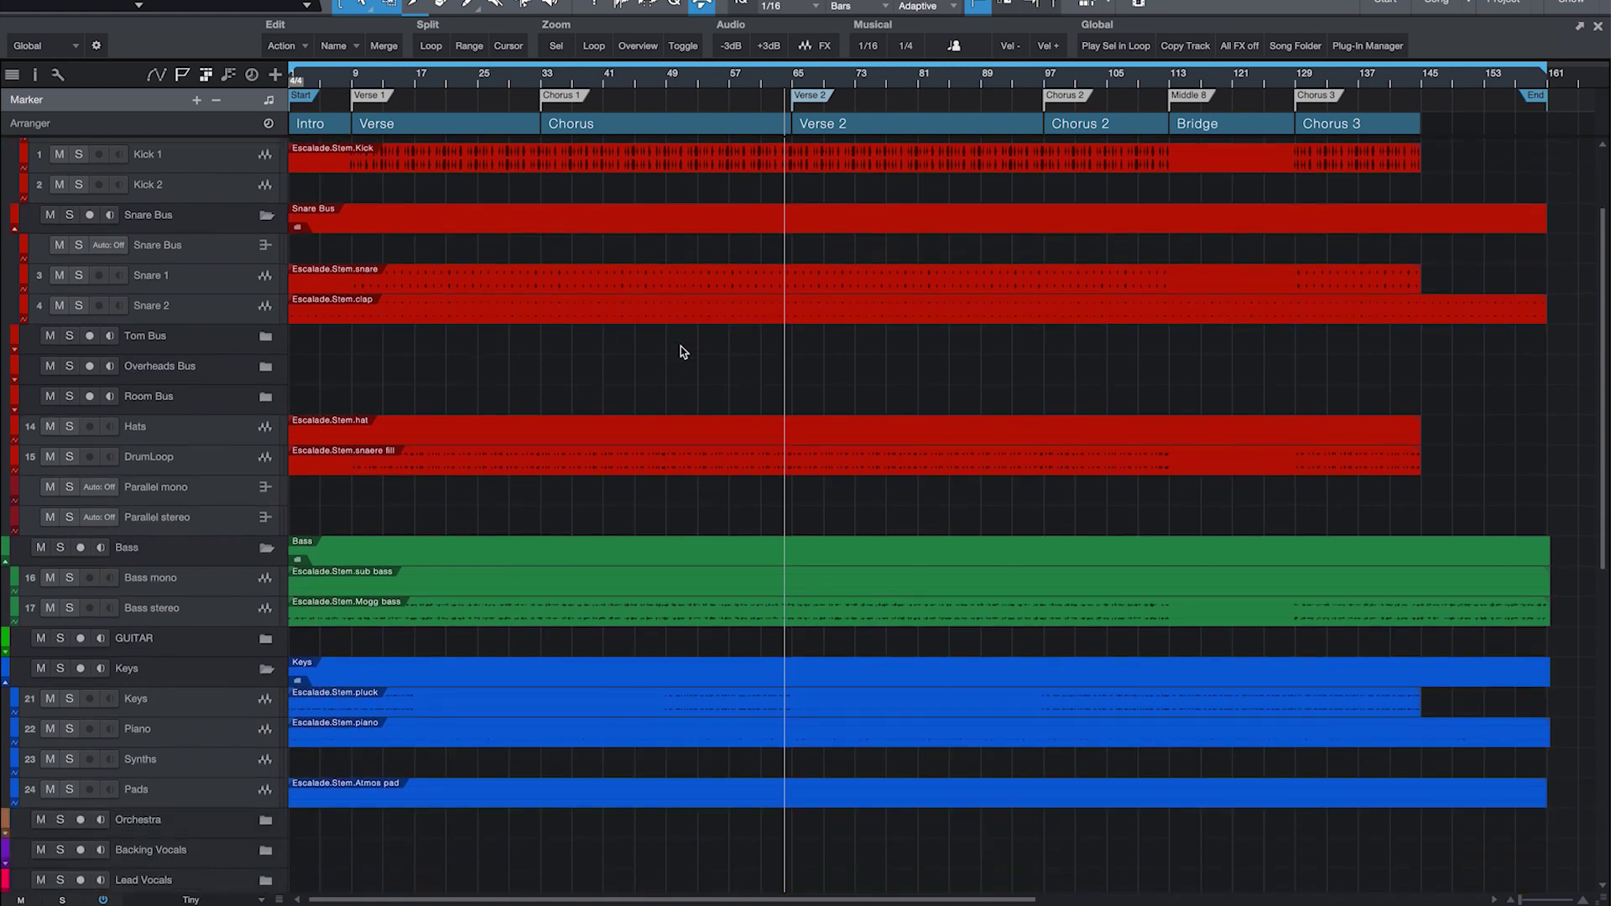
pyautogui.scroll(5, 679, 351)
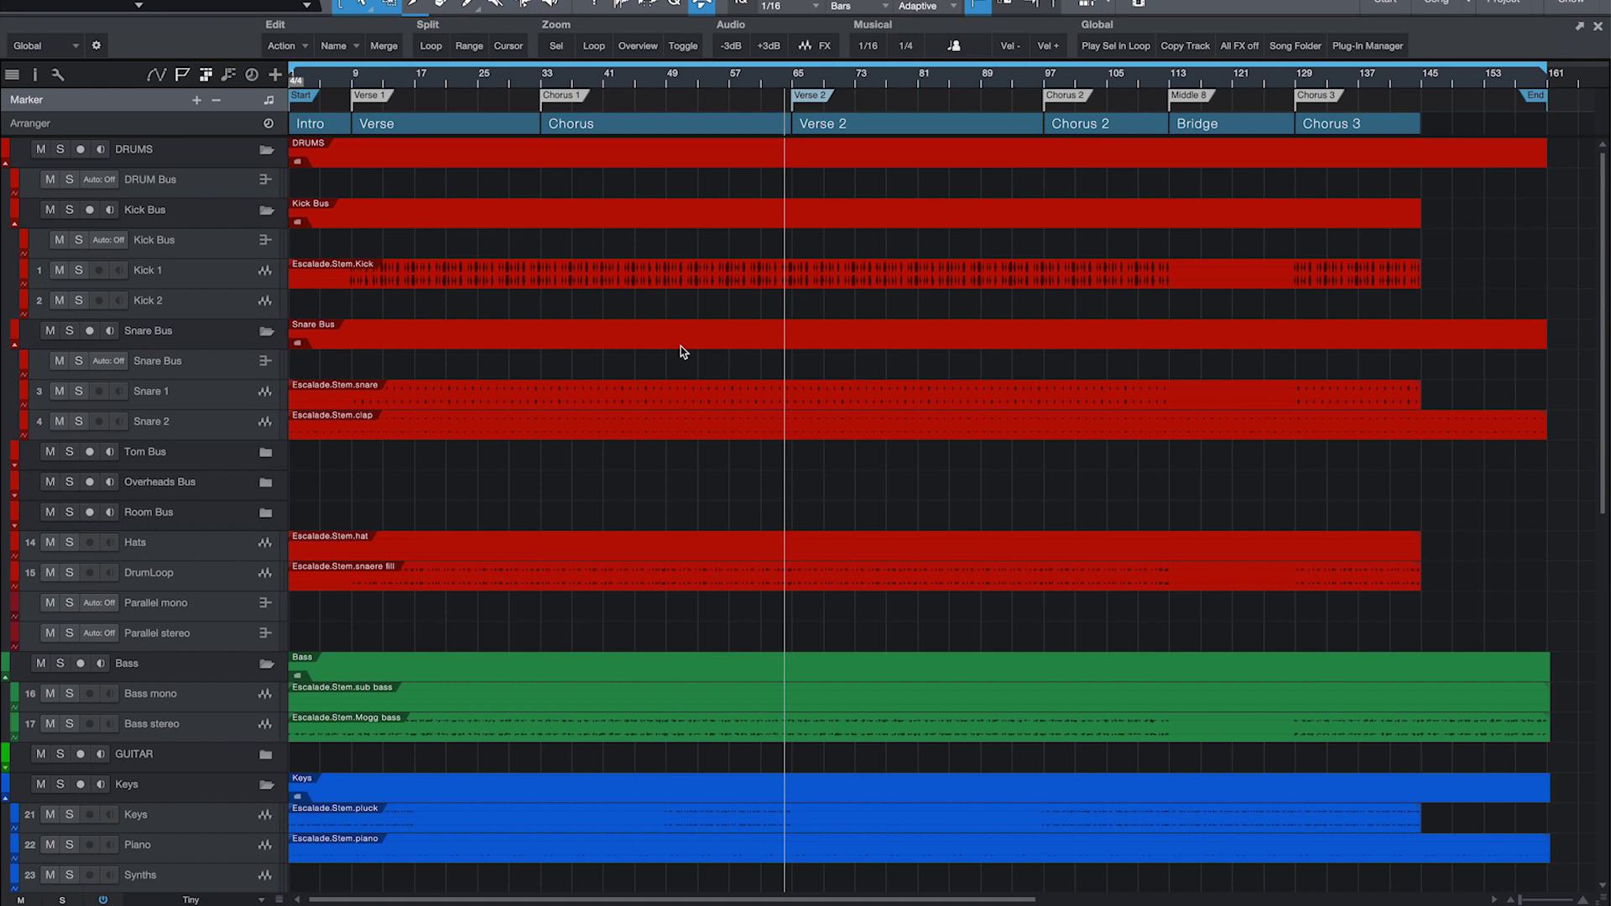
pyautogui.scroll(-3, 776, 513)
pyautogui.scroll(3, 776, 514)
pyautogui.scroll(-6, 778, 516)
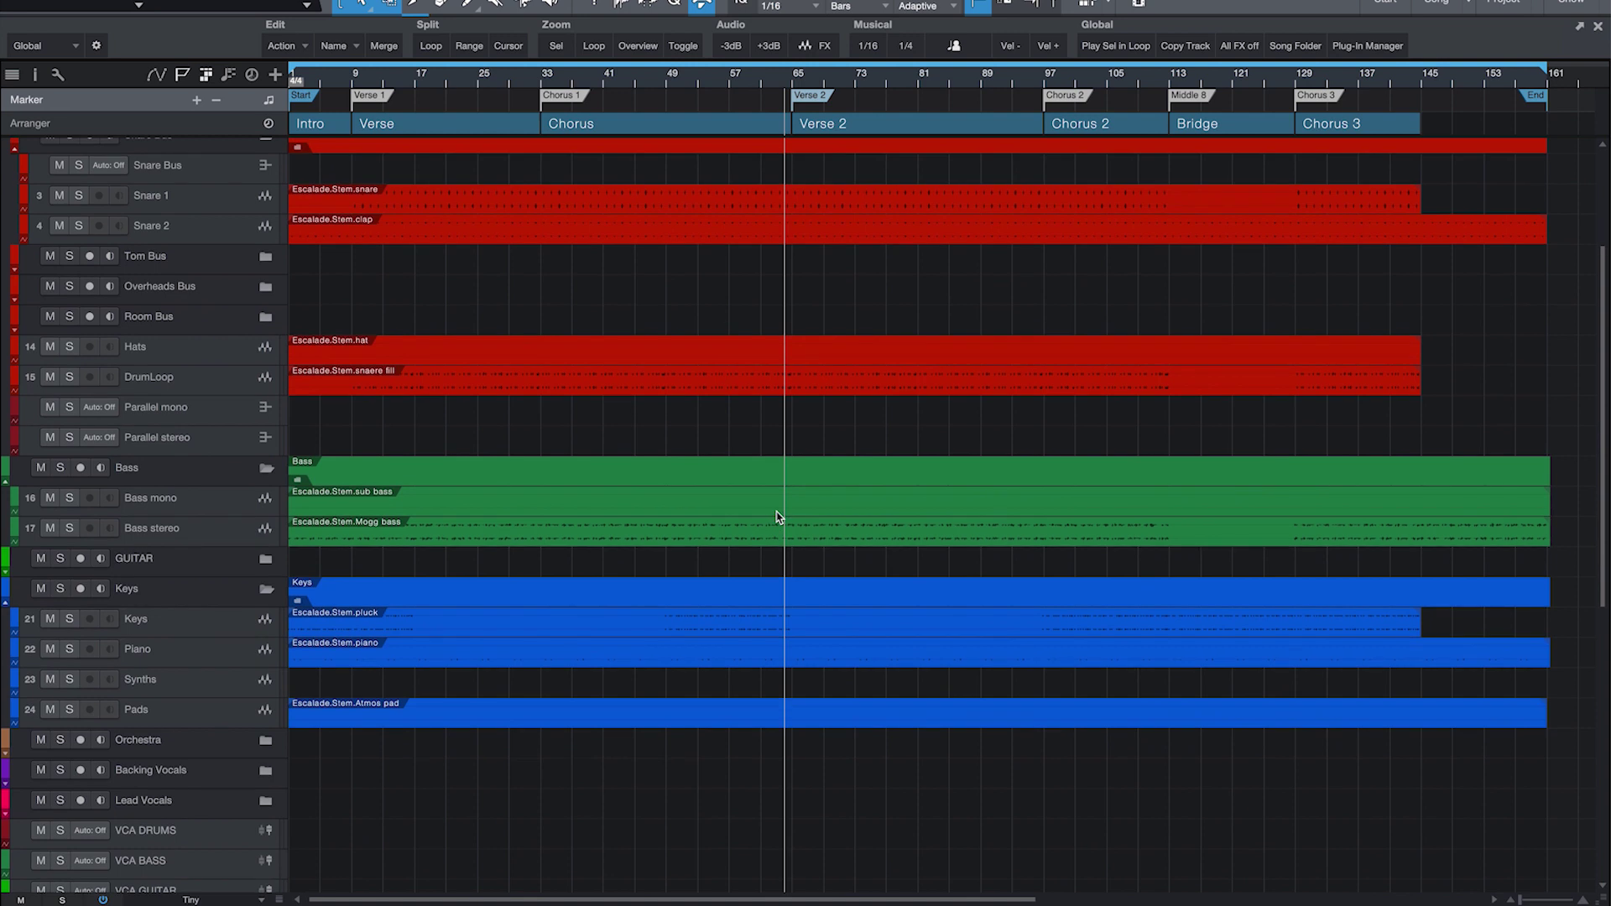
pyautogui.scroll(2, 776, 516)
pyautogui.scroll(5, 776, 516)
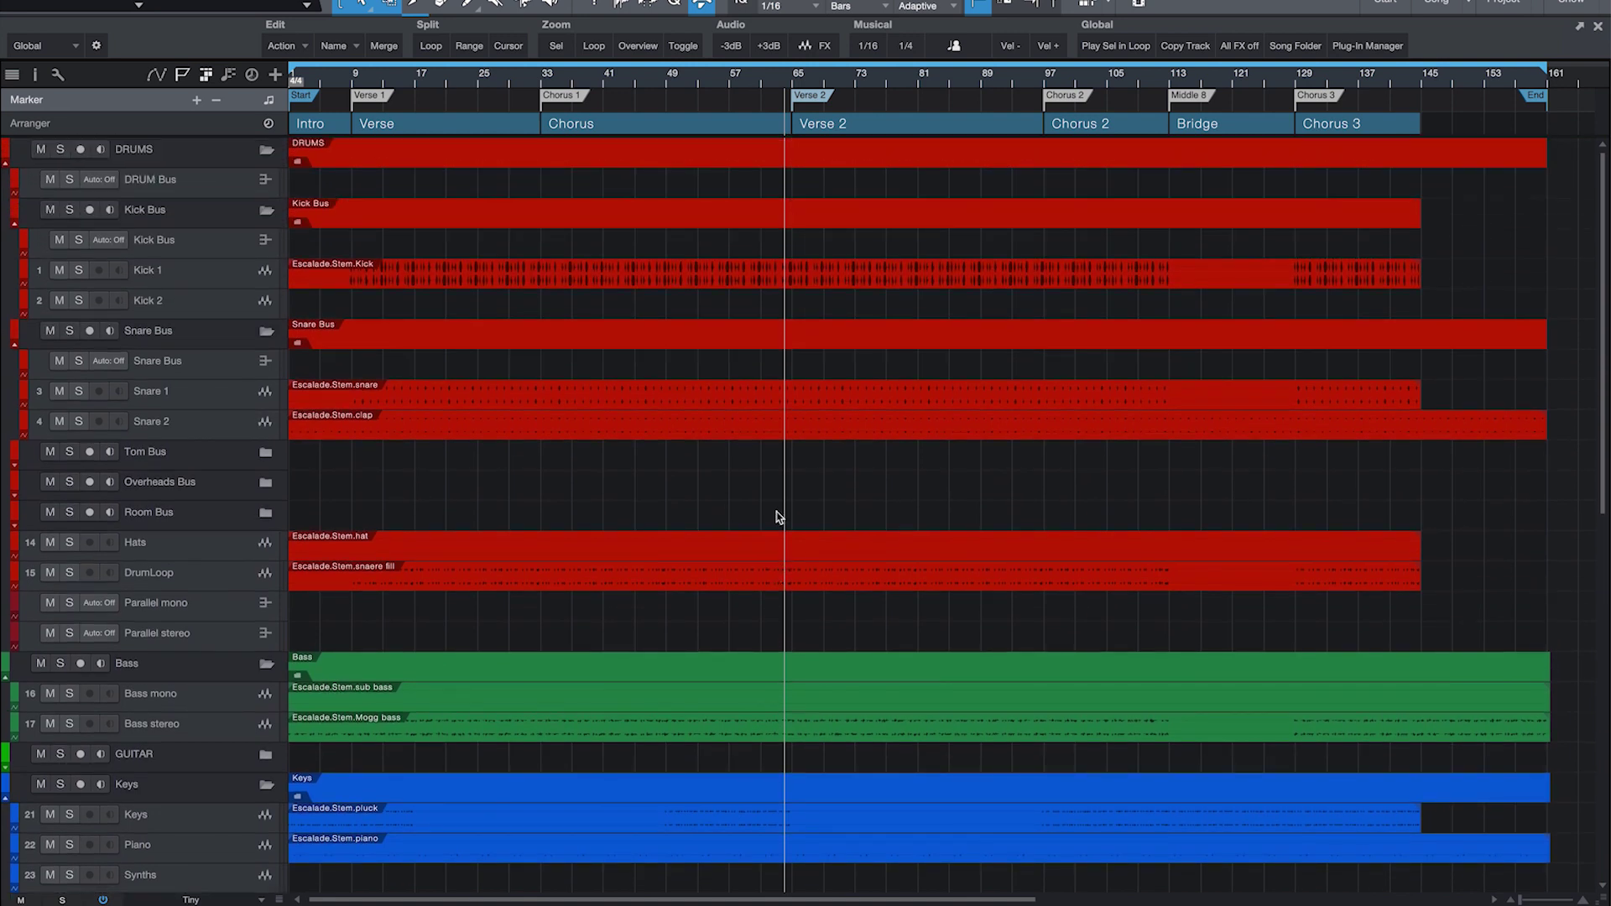
pyautogui.scroll(-12, 778, 516)
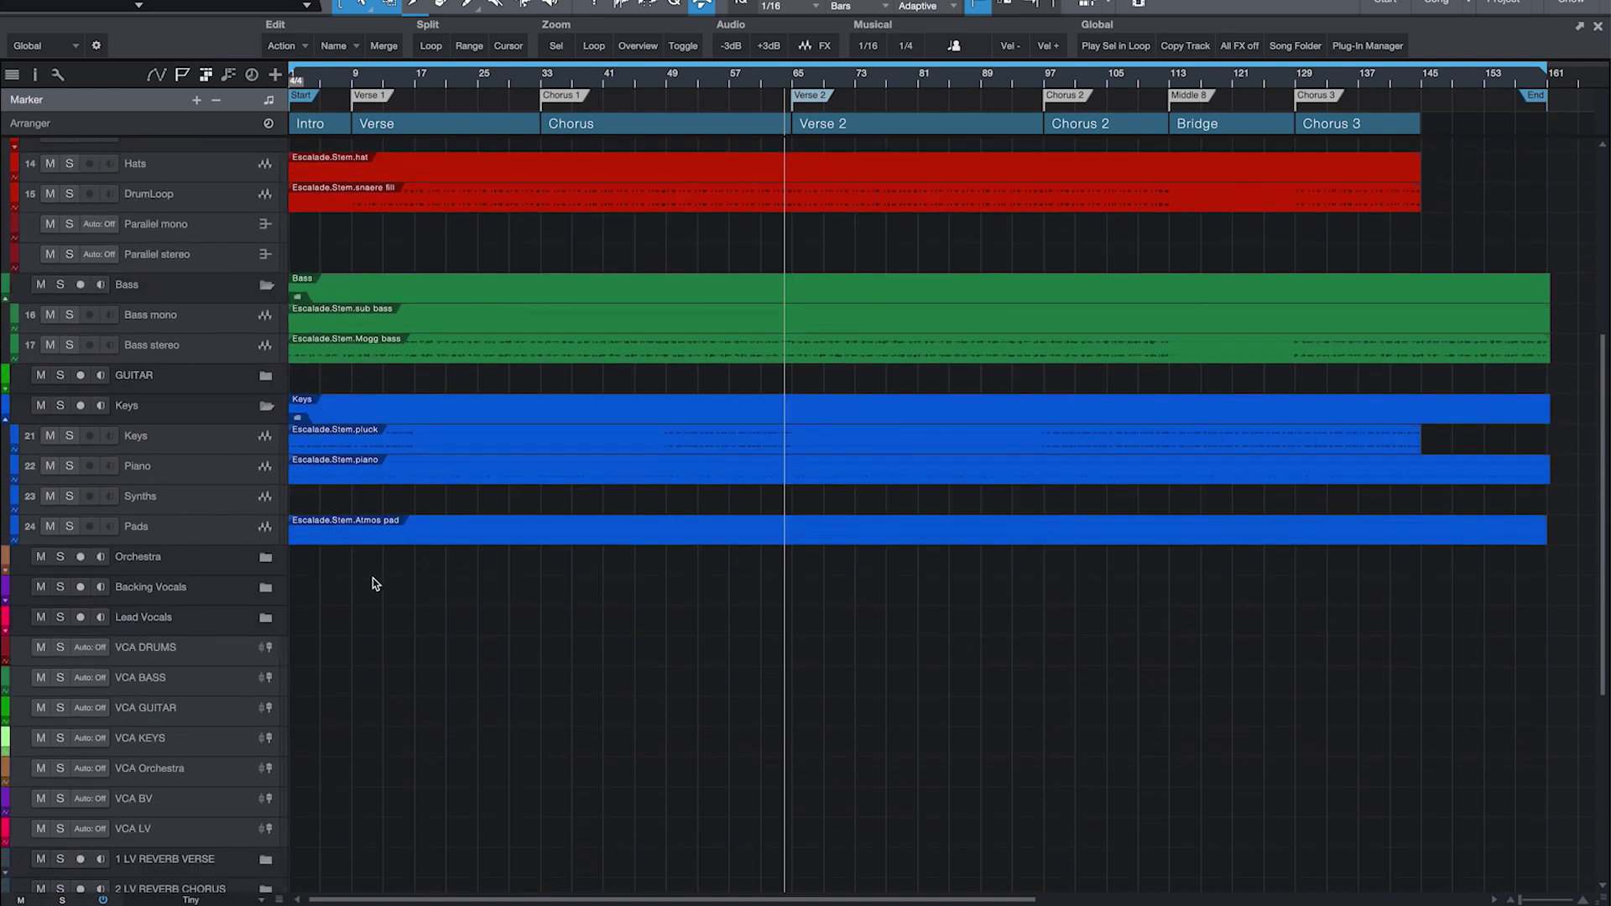
pyautogui.scroll(12, 667, 656)
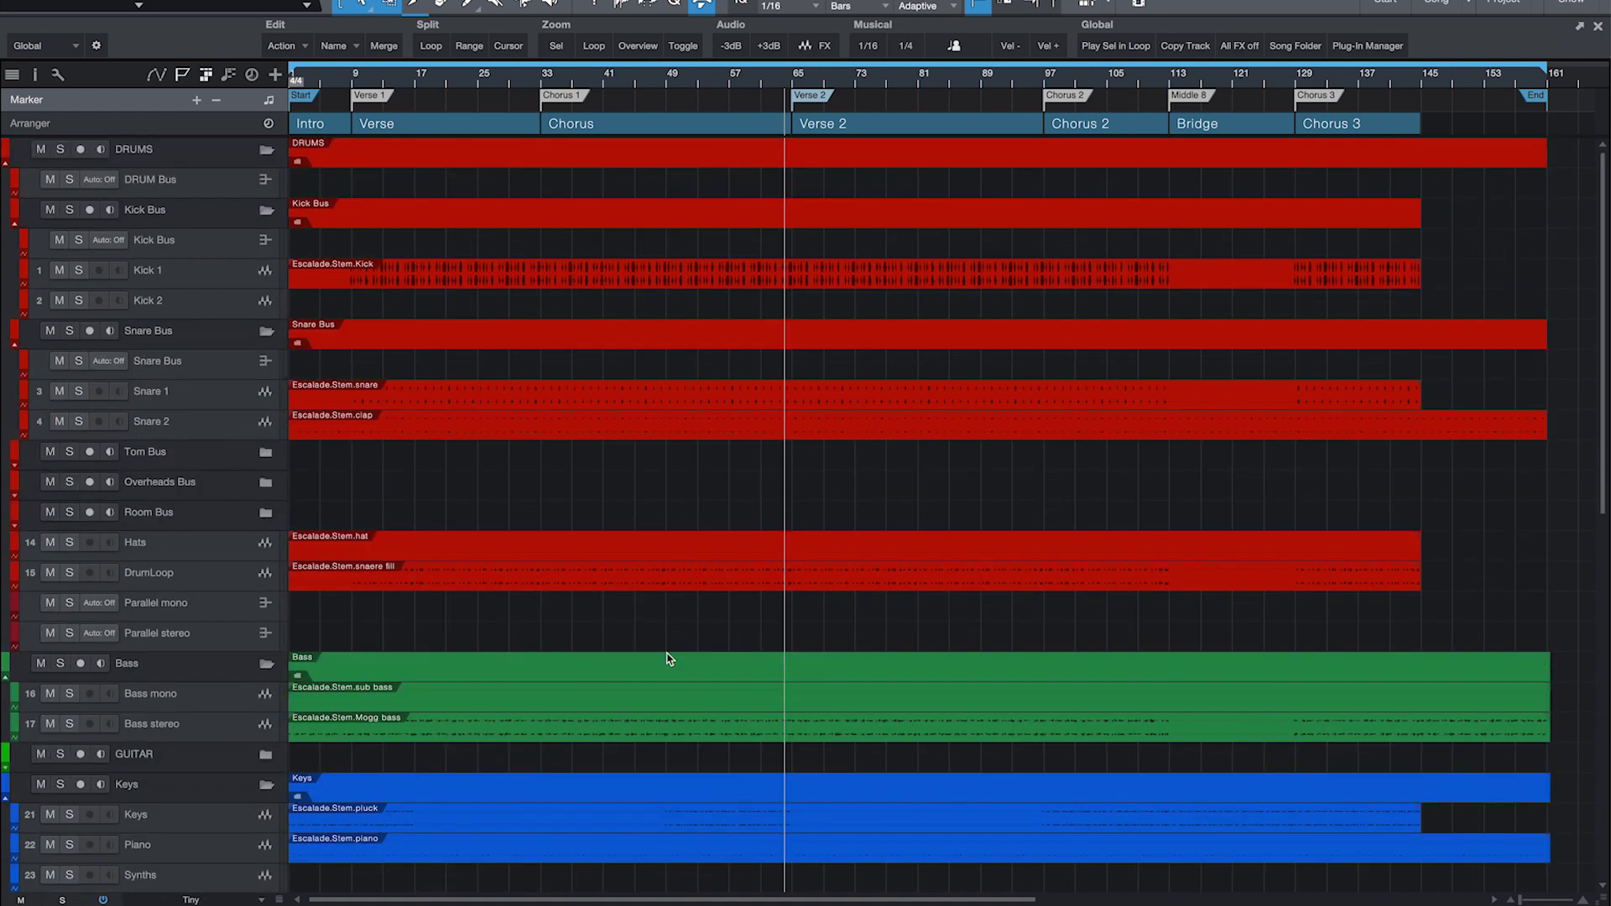
pyautogui.scroll(-2, 667, 658)
pyautogui.scroll(2, 667, 658)
pyautogui.click(186, 218)
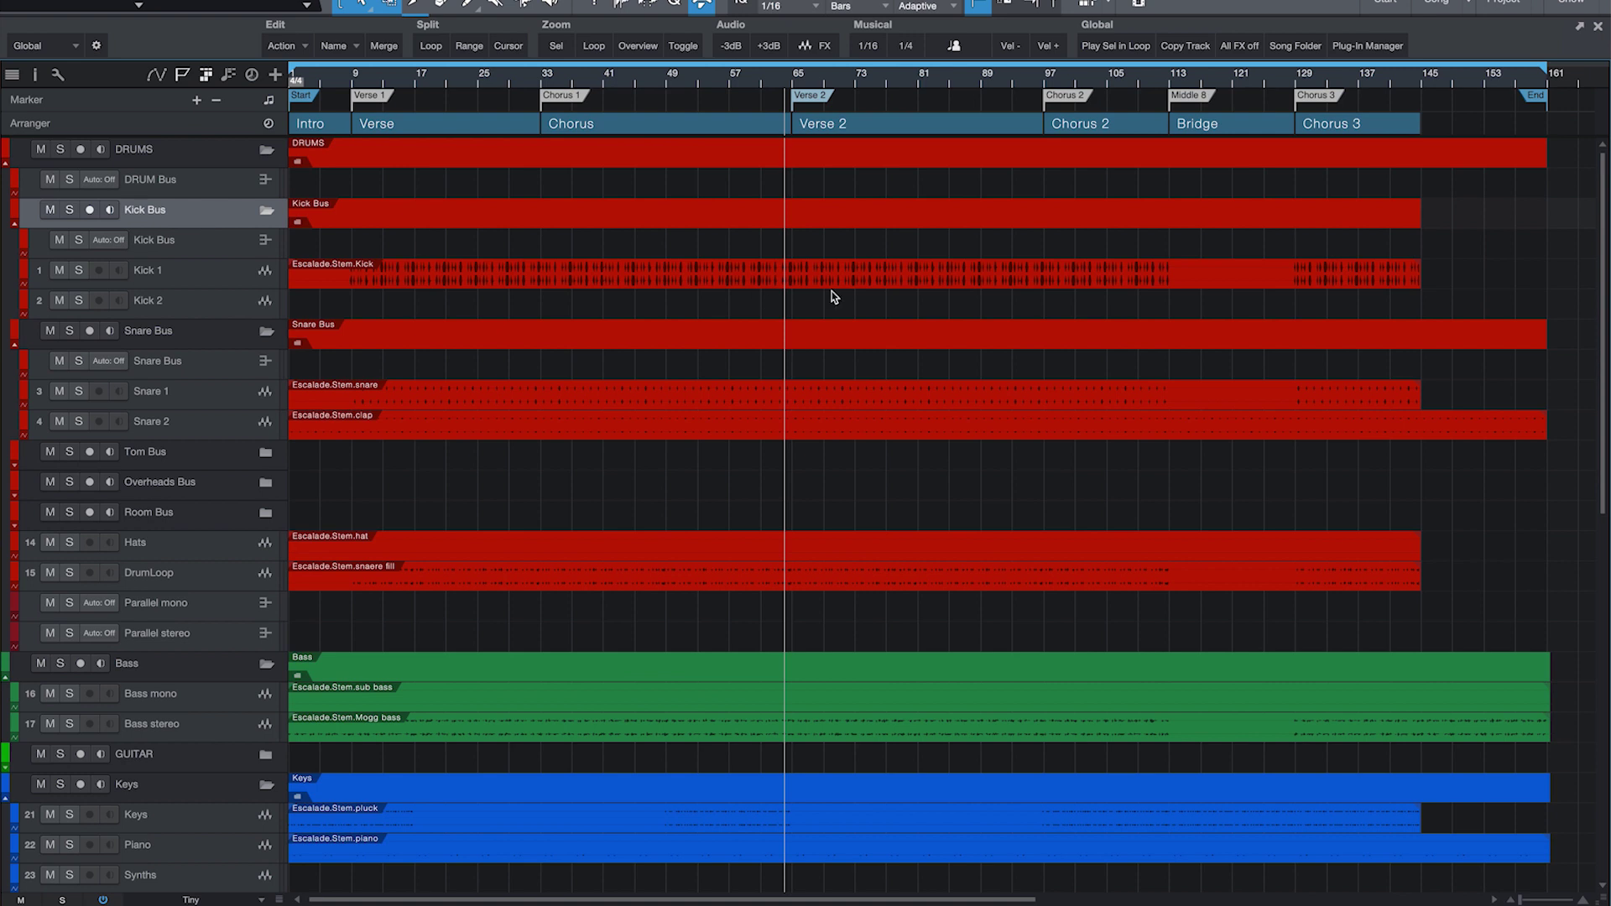
pyautogui.click(755, 281)
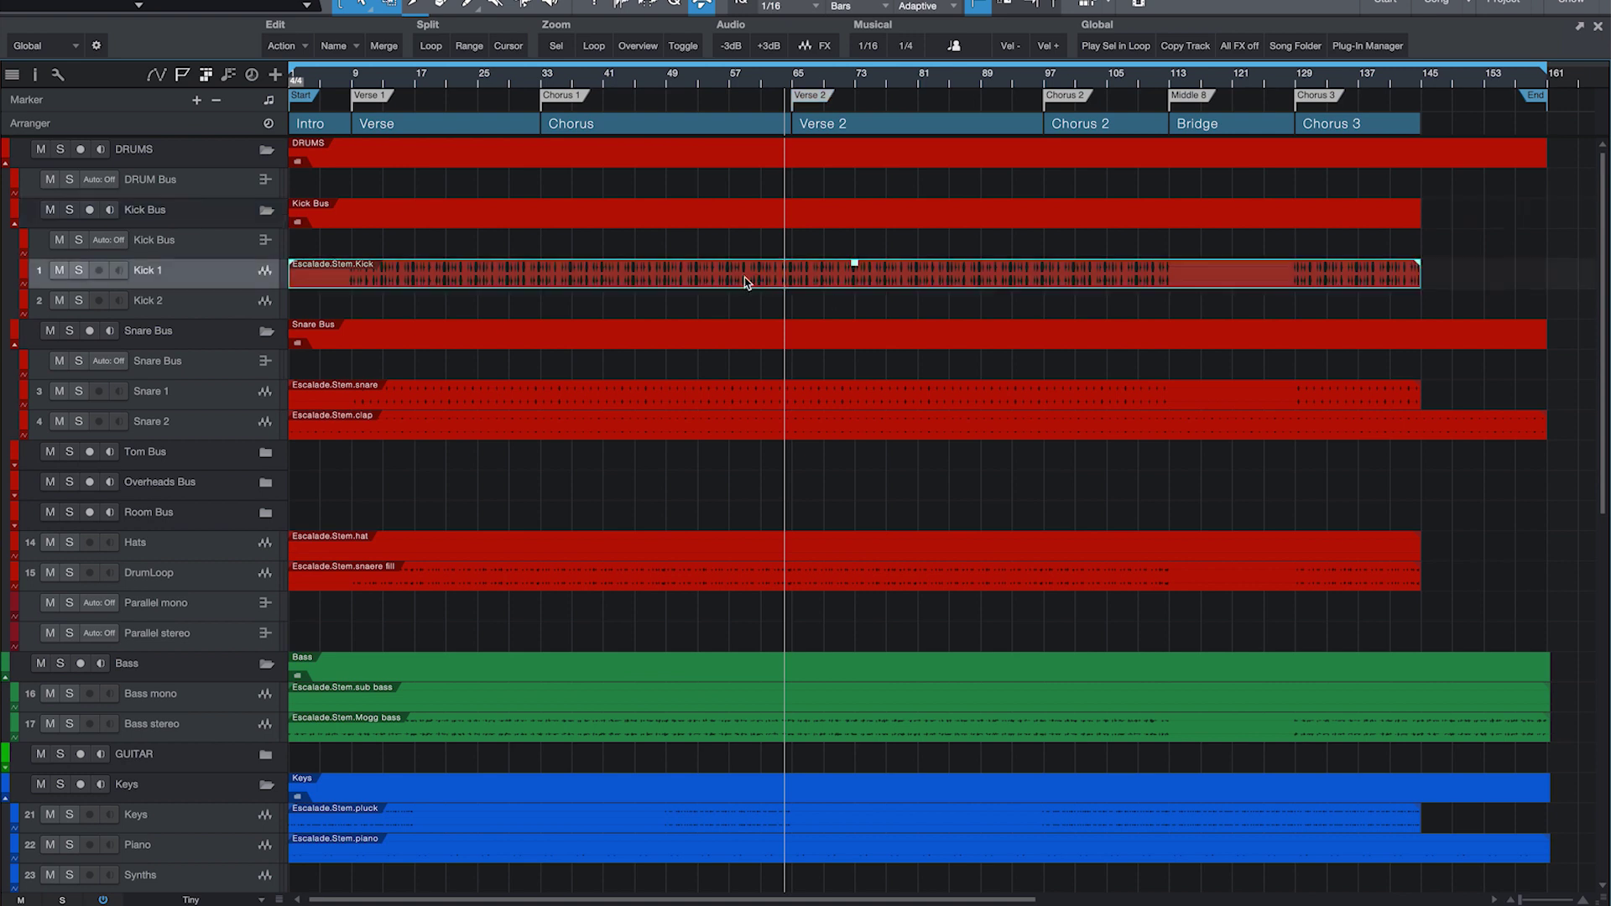
pyautogui.moveTo(707, 282); pyautogui.dragTo(708, 301)
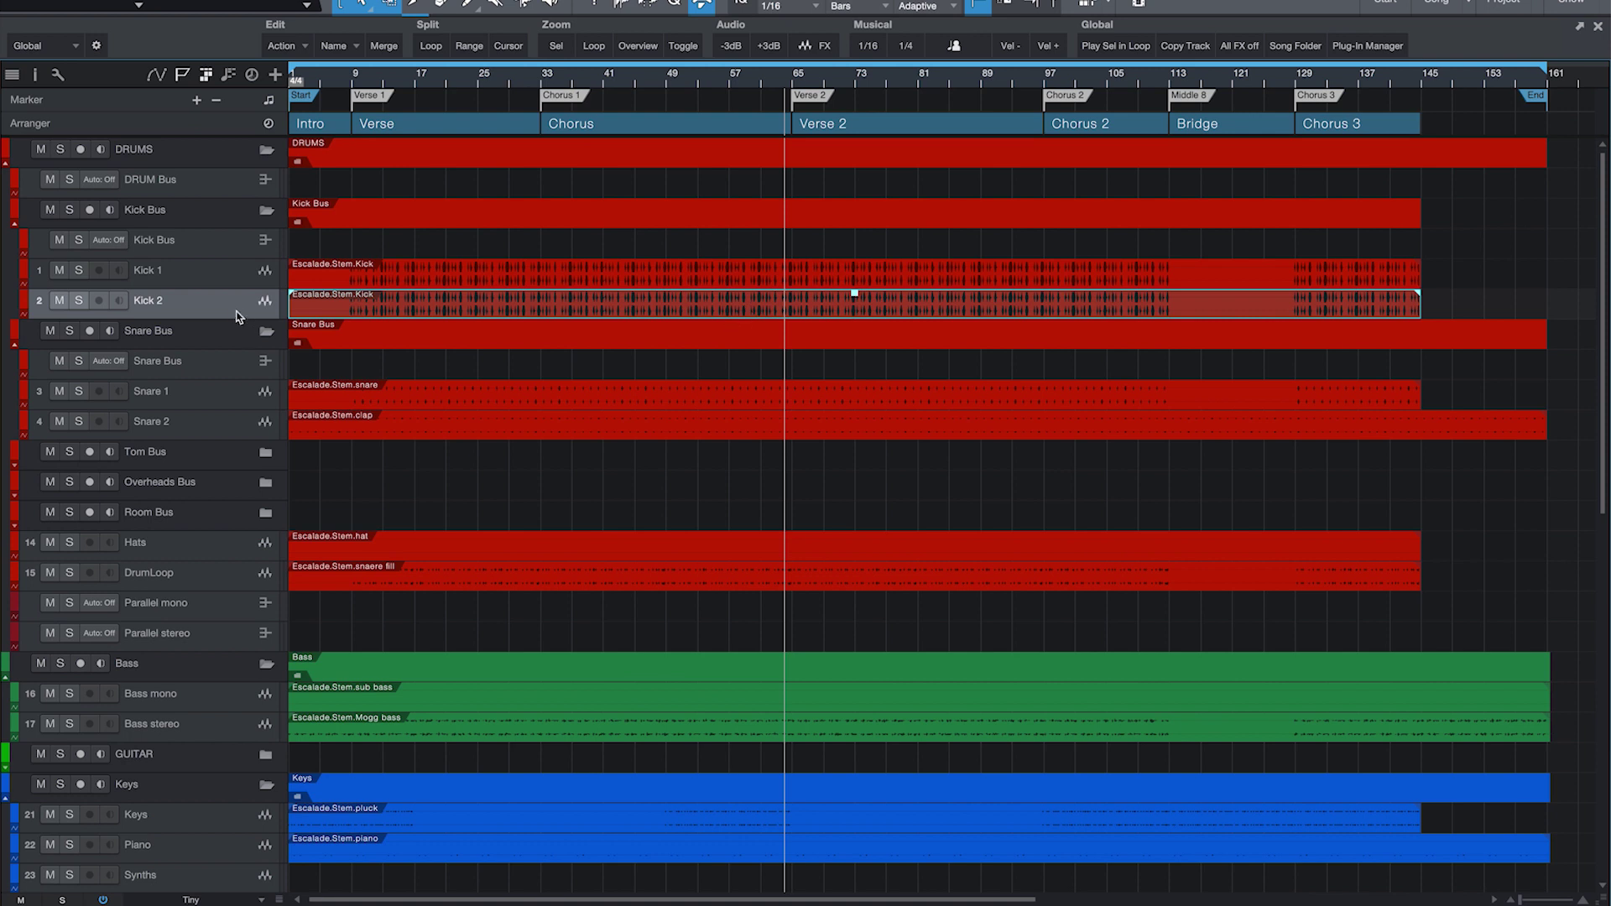
# Step: Audition the Kick Bus by toggling its solo, then delete the copied kick event from Kick 2
pyautogui.click(208, 279)
pyautogui.click(201, 304)
pyautogui.click(222, 282)
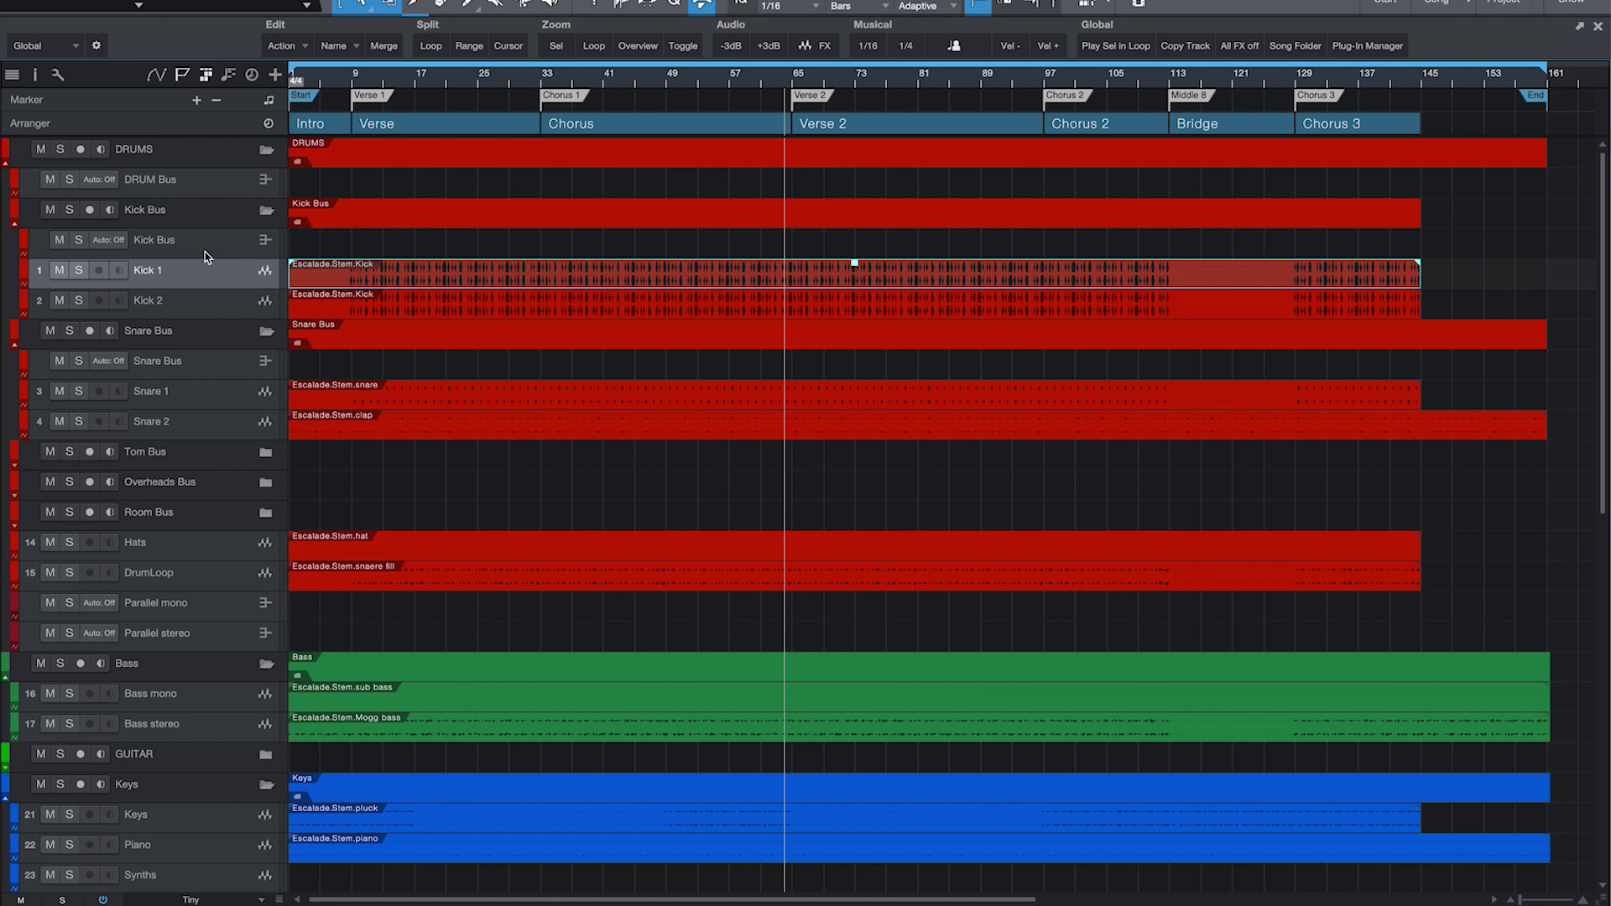
pyautogui.click(202, 253)
pyautogui.click(77, 243)
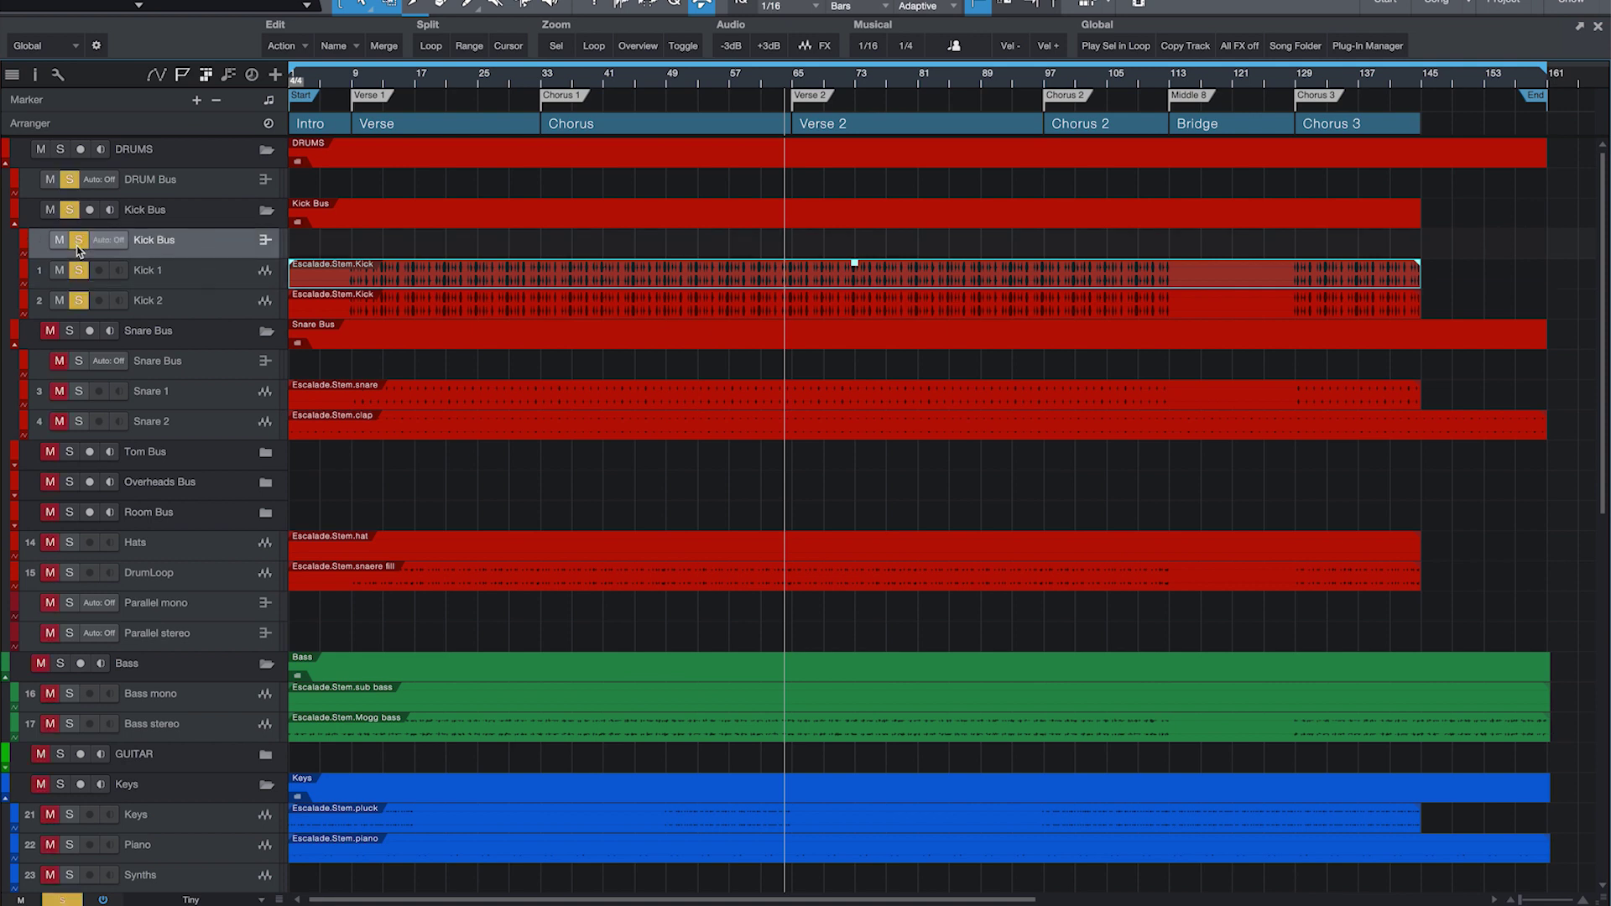
pyautogui.click(77, 247)
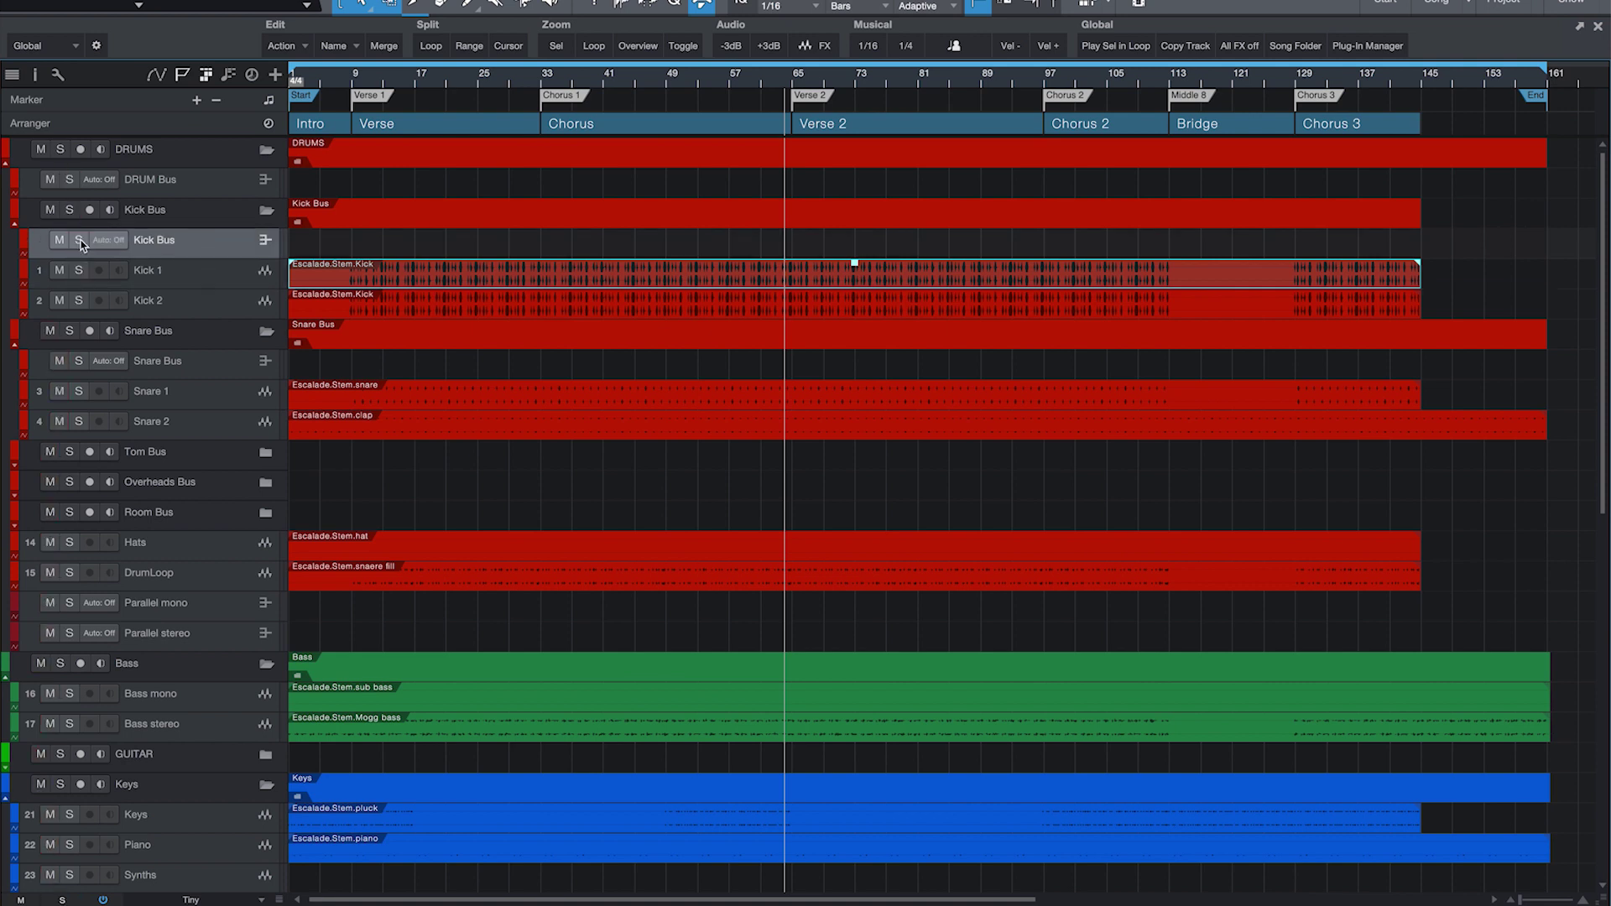
pyautogui.click(81, 244)
pyautogui.click(79, 243)
pyautogui.click(79, 242)
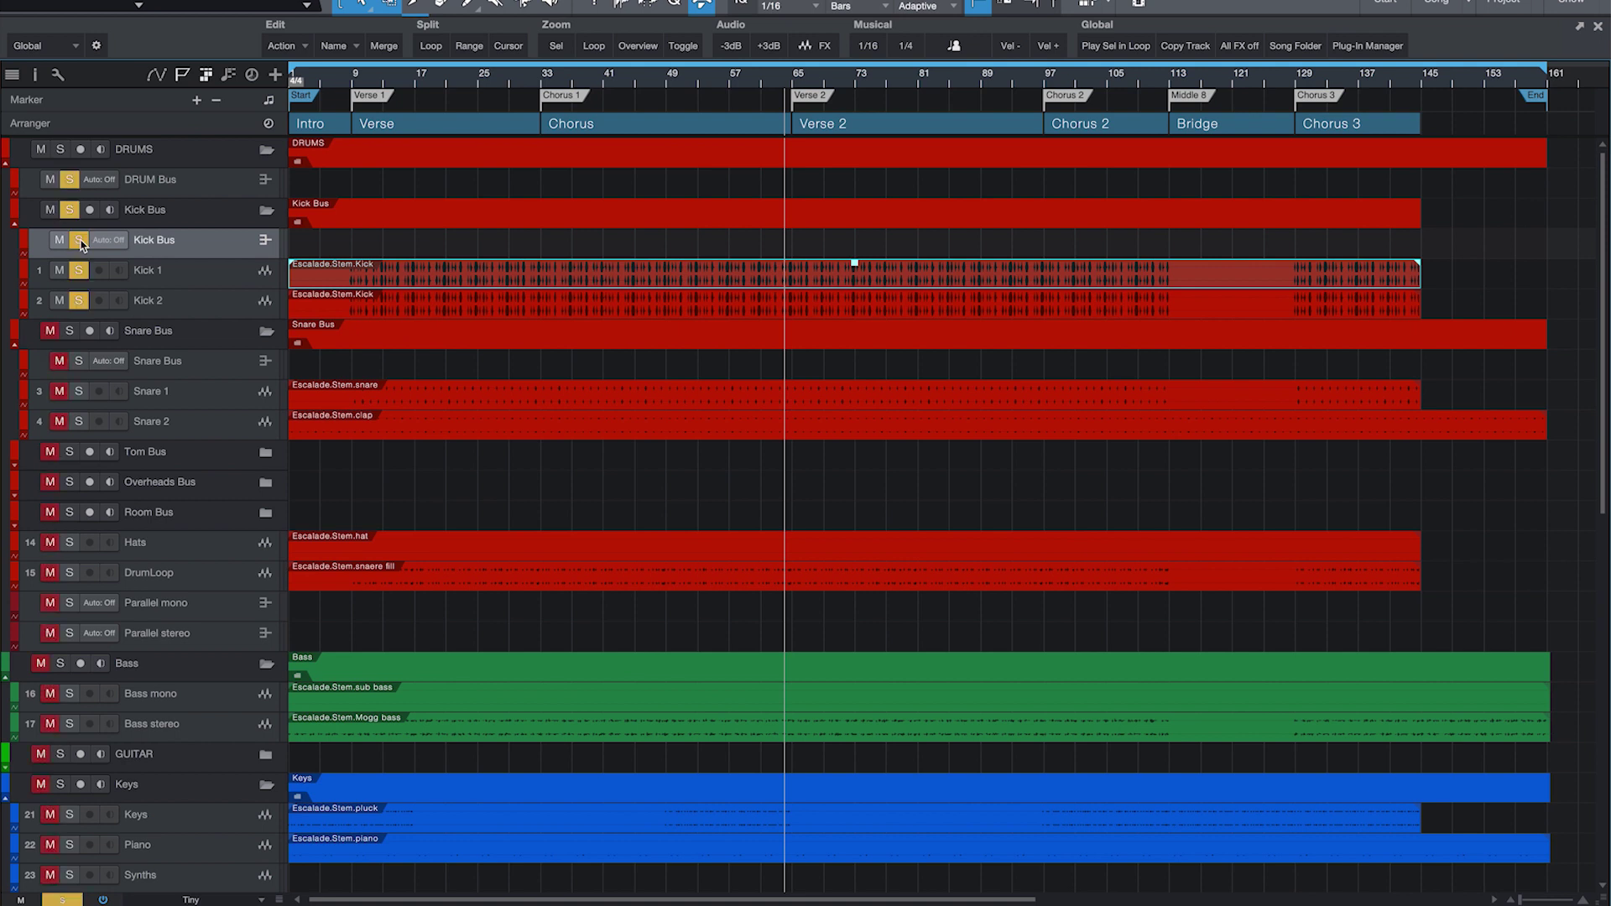
pyautogui.click(79, 243)
pyautogui.click(676, 310)
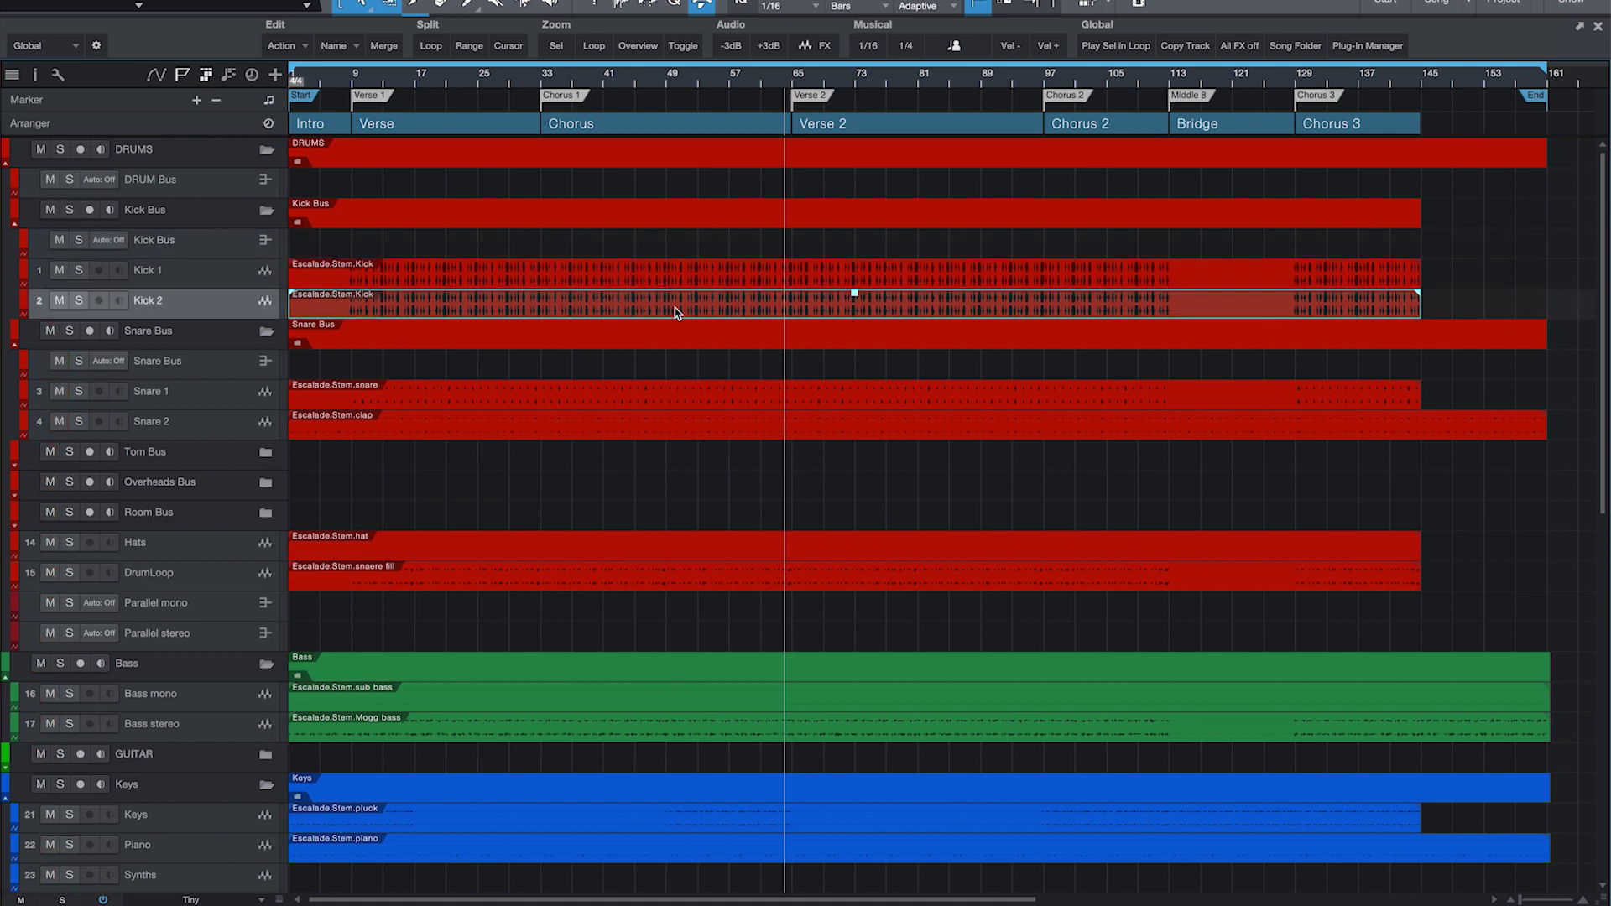
pyautogui.press('Delete')
# Step: Inspect the Snare Bus, Snare 1, Snare 2, DrumLoop snare fill and Hats tracks
pyautogui.scroll(-2, 675, 312)
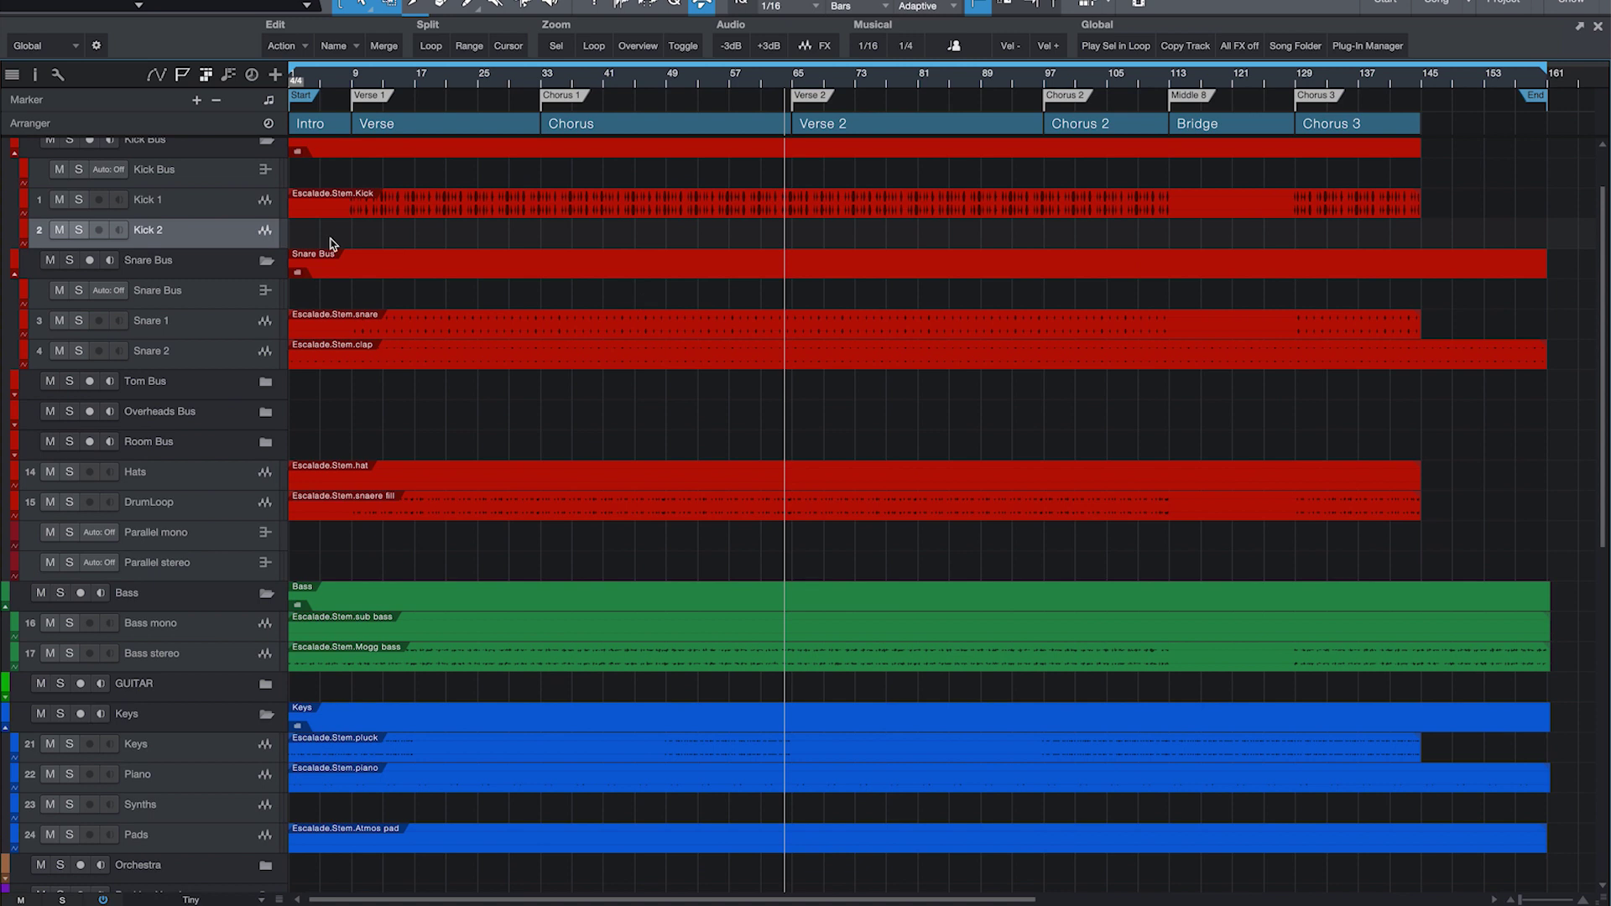
pyautogui.click(196, 267)
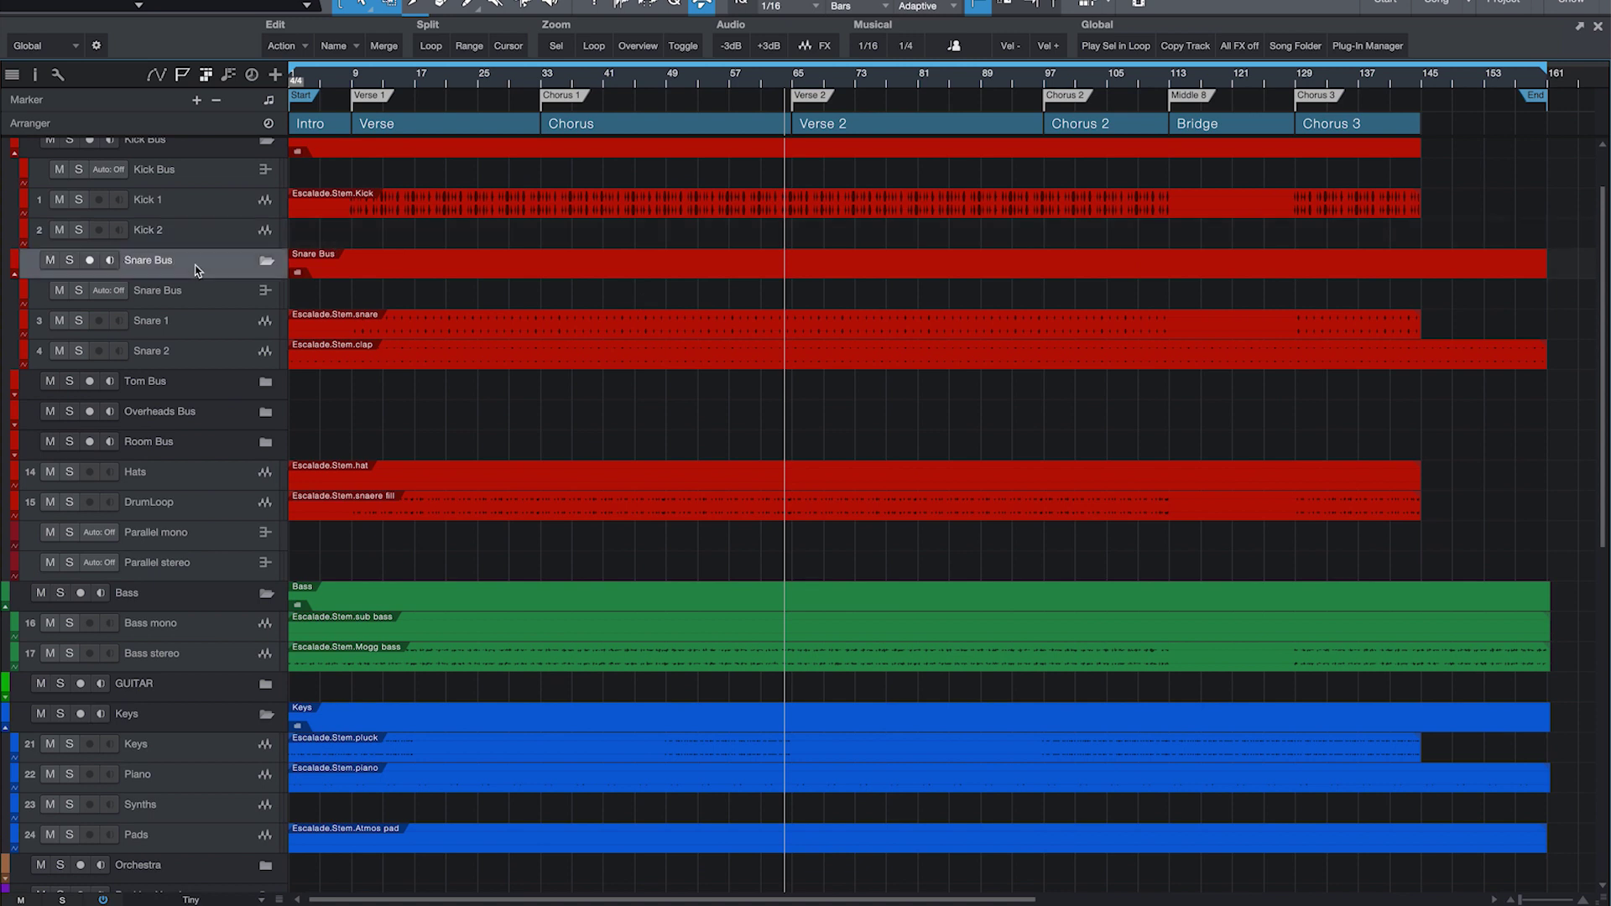
pyautogui.click(167, 293)
pyautogui.click(166, 324)
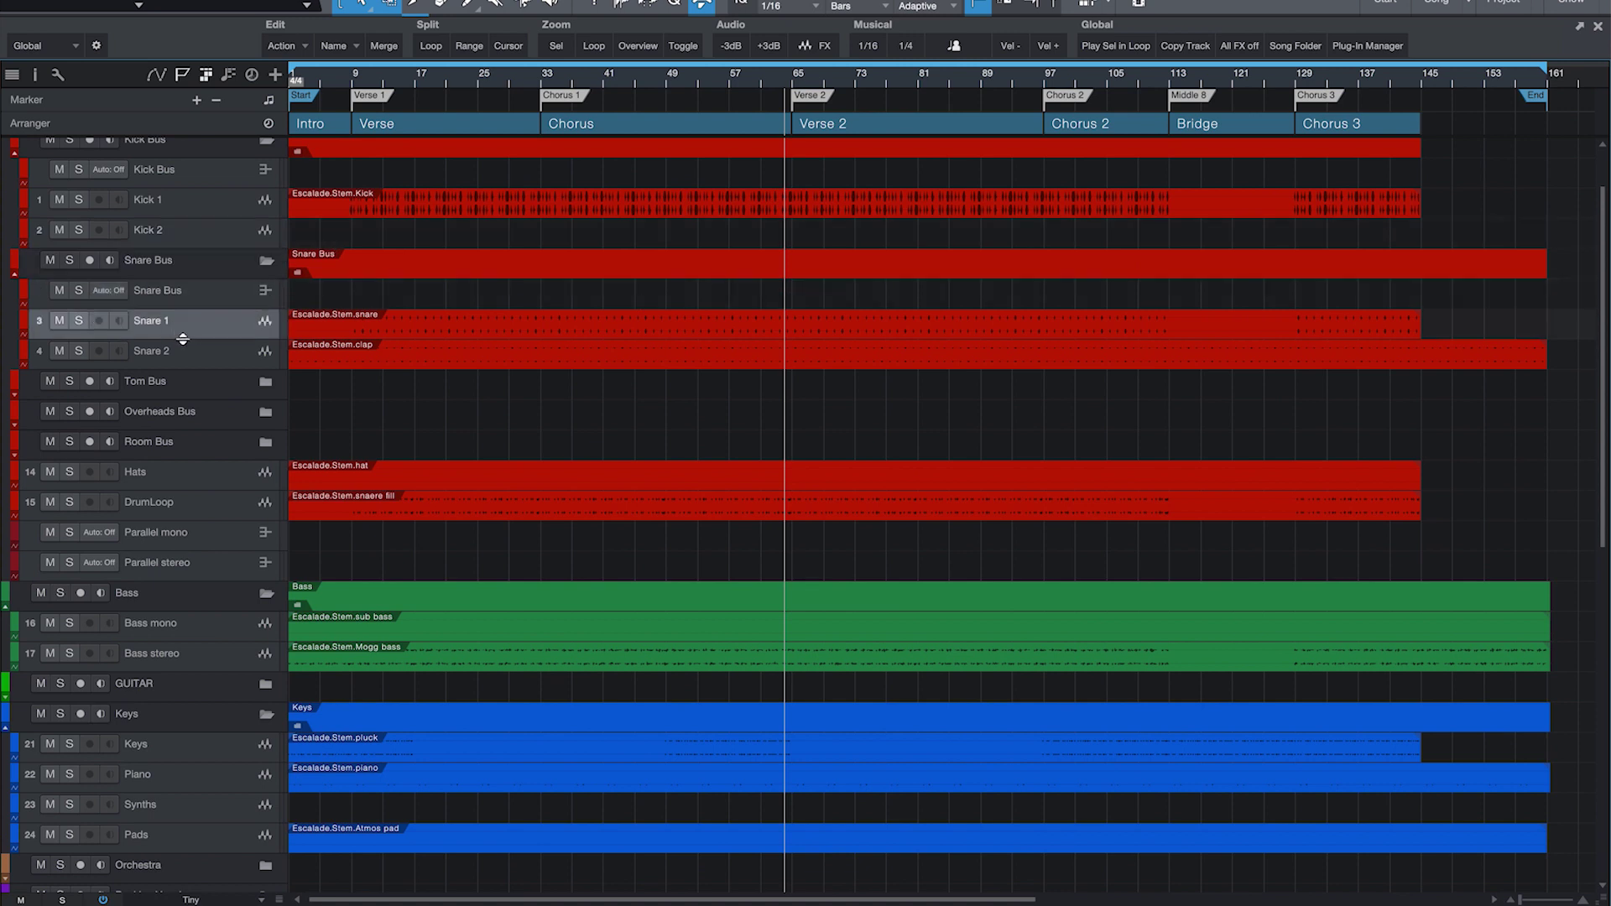
pyautogui.click(188, 349)
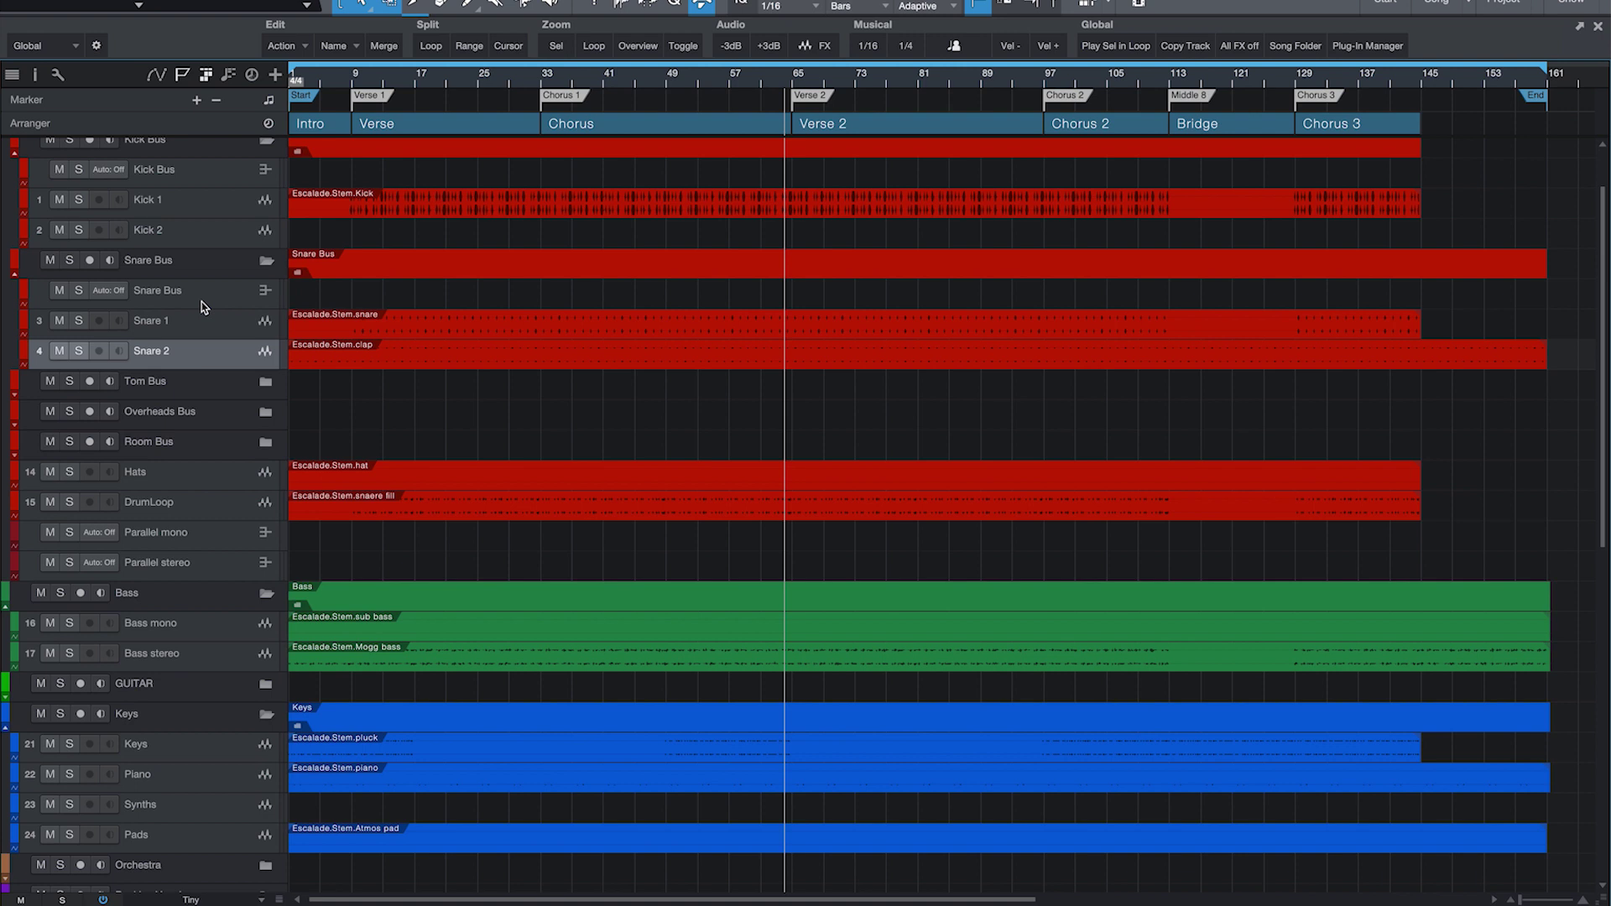
pyautogui.scroll(-3, 587, 422)
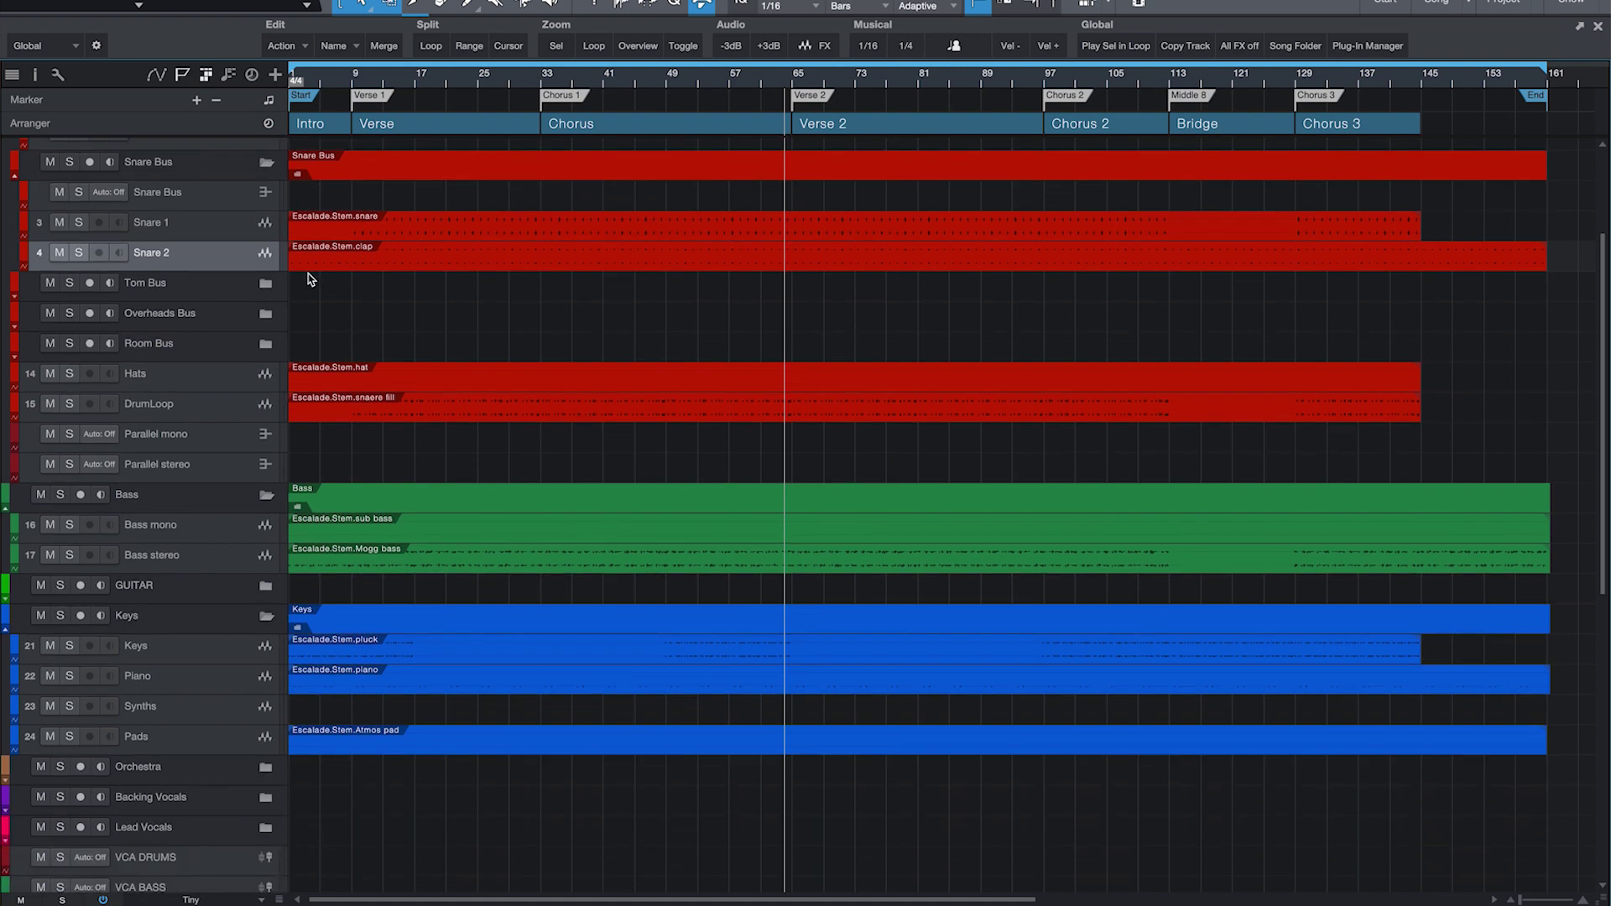
pyautogui.click(598, 414)
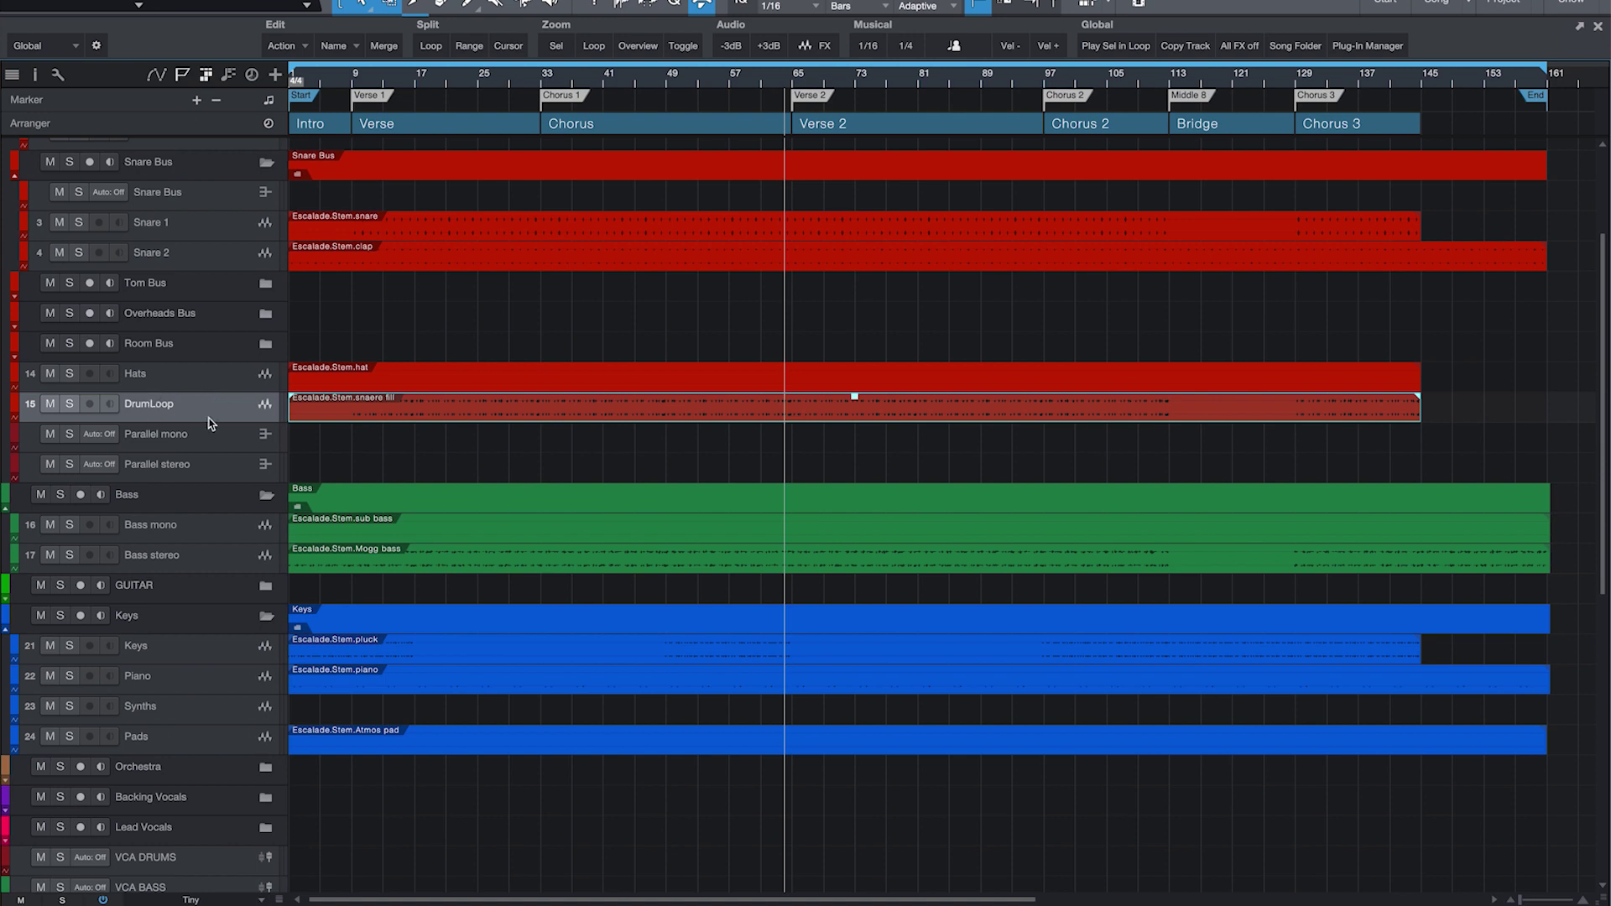
pyautogui.click(149, 382)
pyautogui.scroll(5, 783, 537)
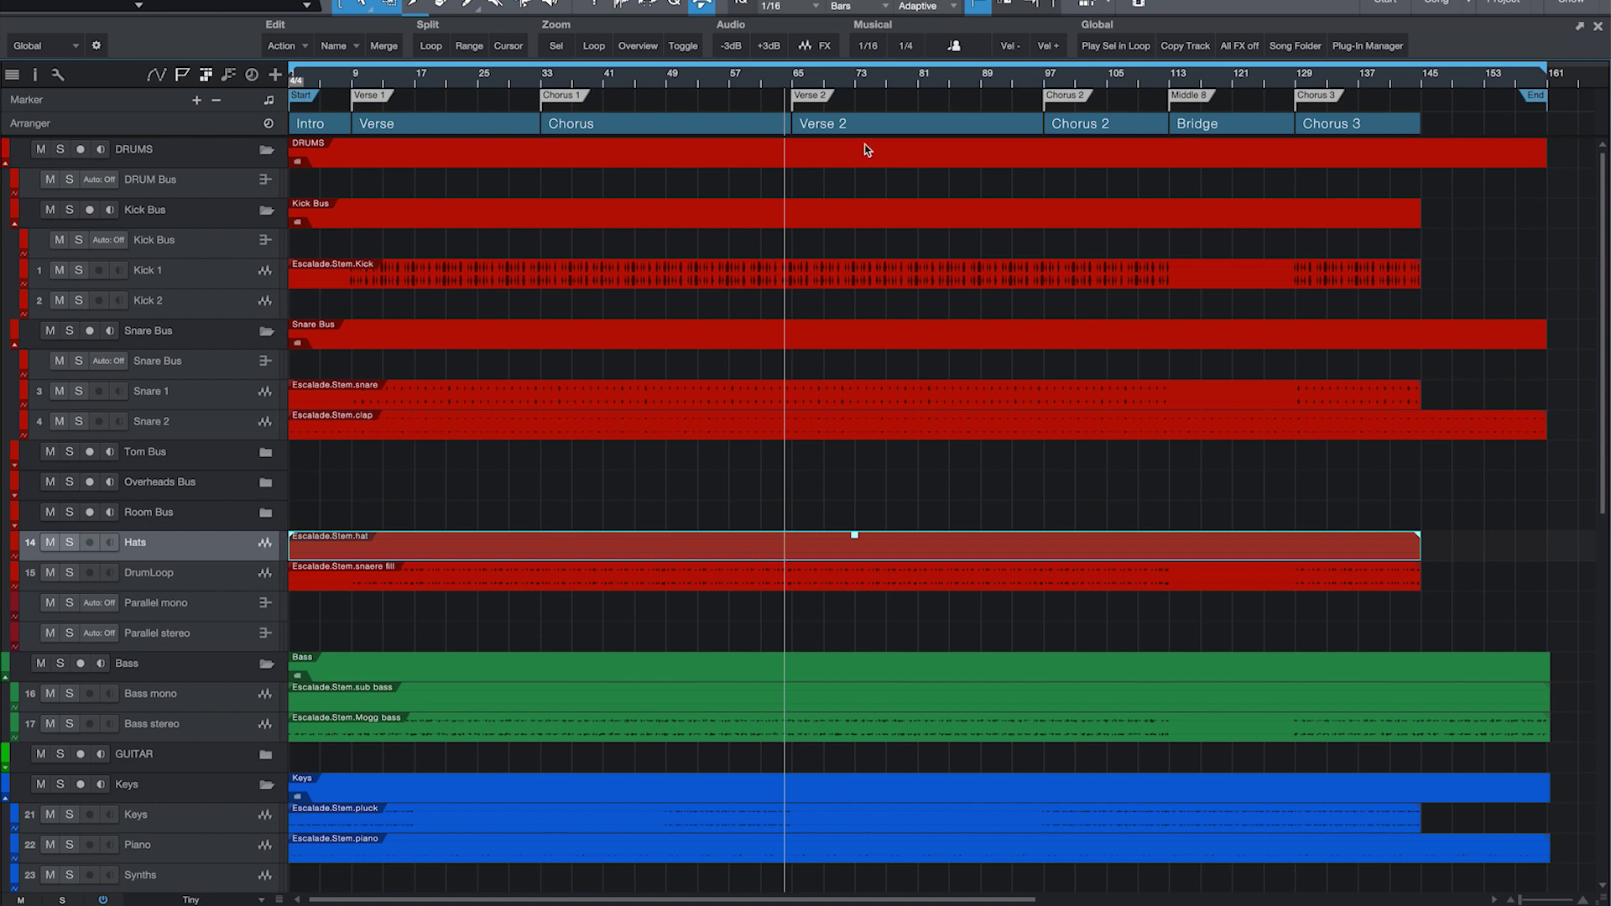
# Step: Move the song position to Chorus 1 at bar 33 and select the Parallel mono and stereo tracks
pyautogui.click(795, 77)
pyautogui.click(542, 80)
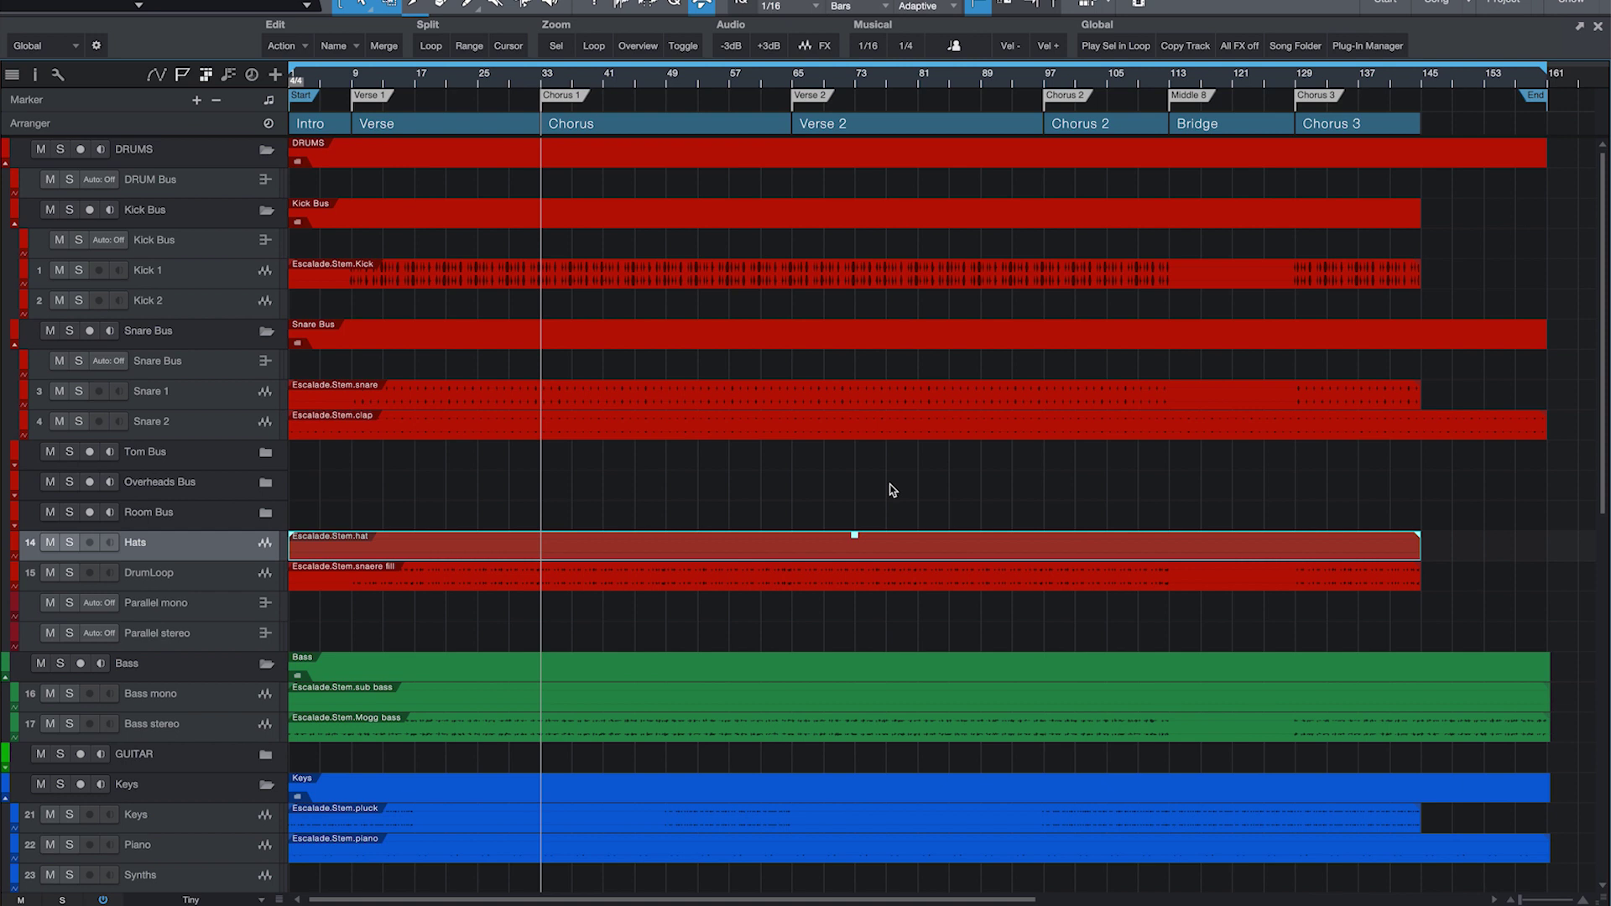
pyautogui.scroll(-3, 892, 490)
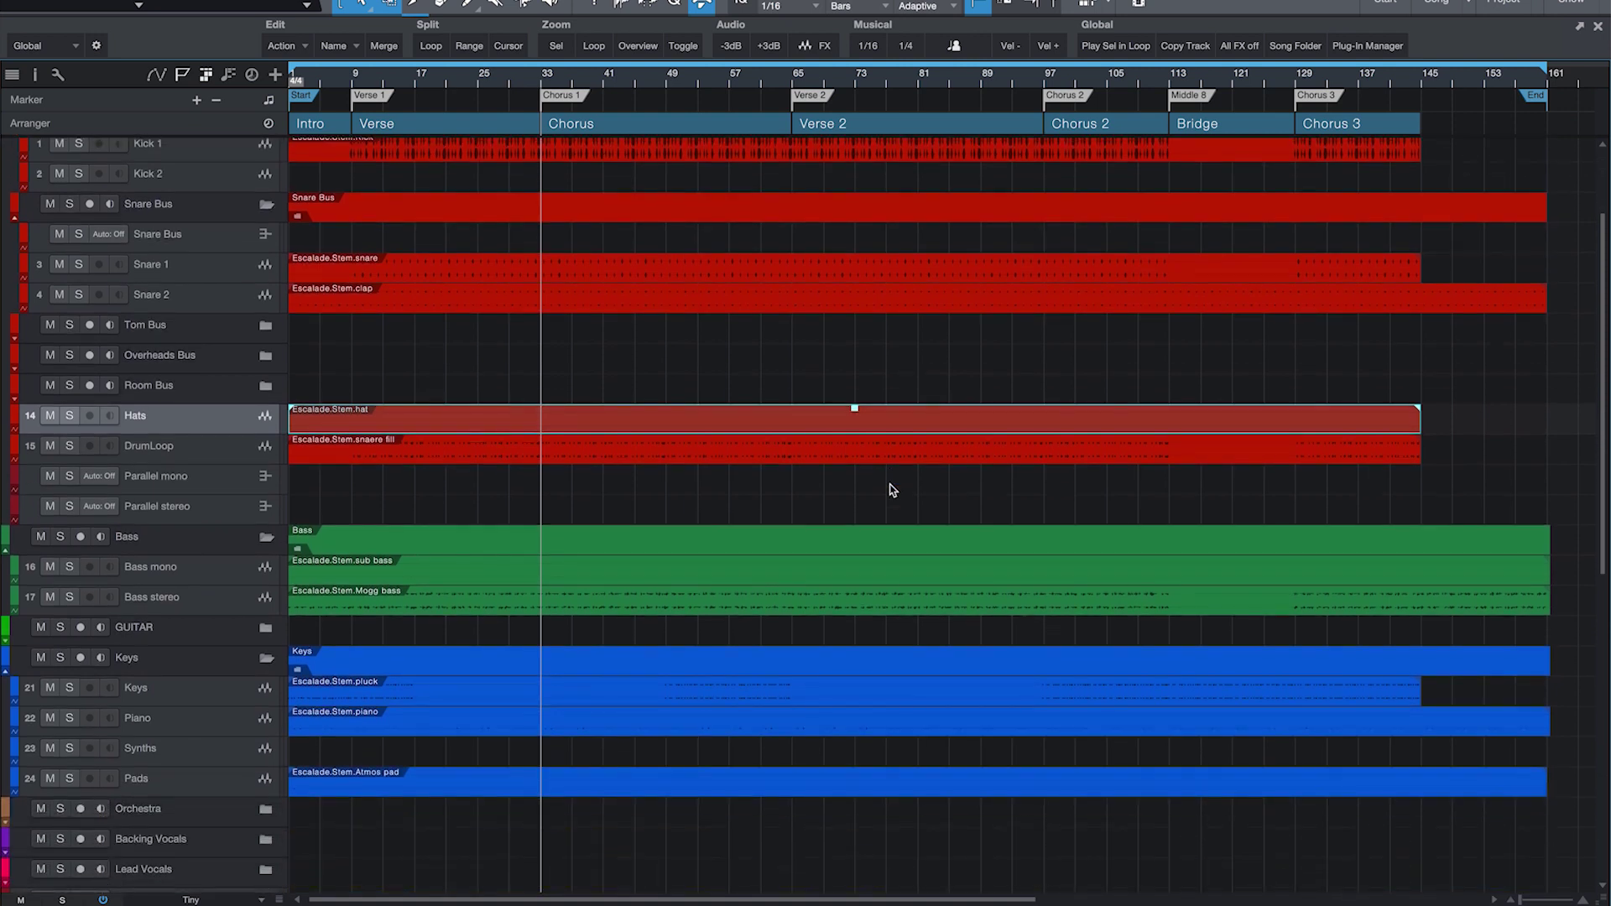
pyautogui.click(204, 484)
pyautogui.click(204, 511)
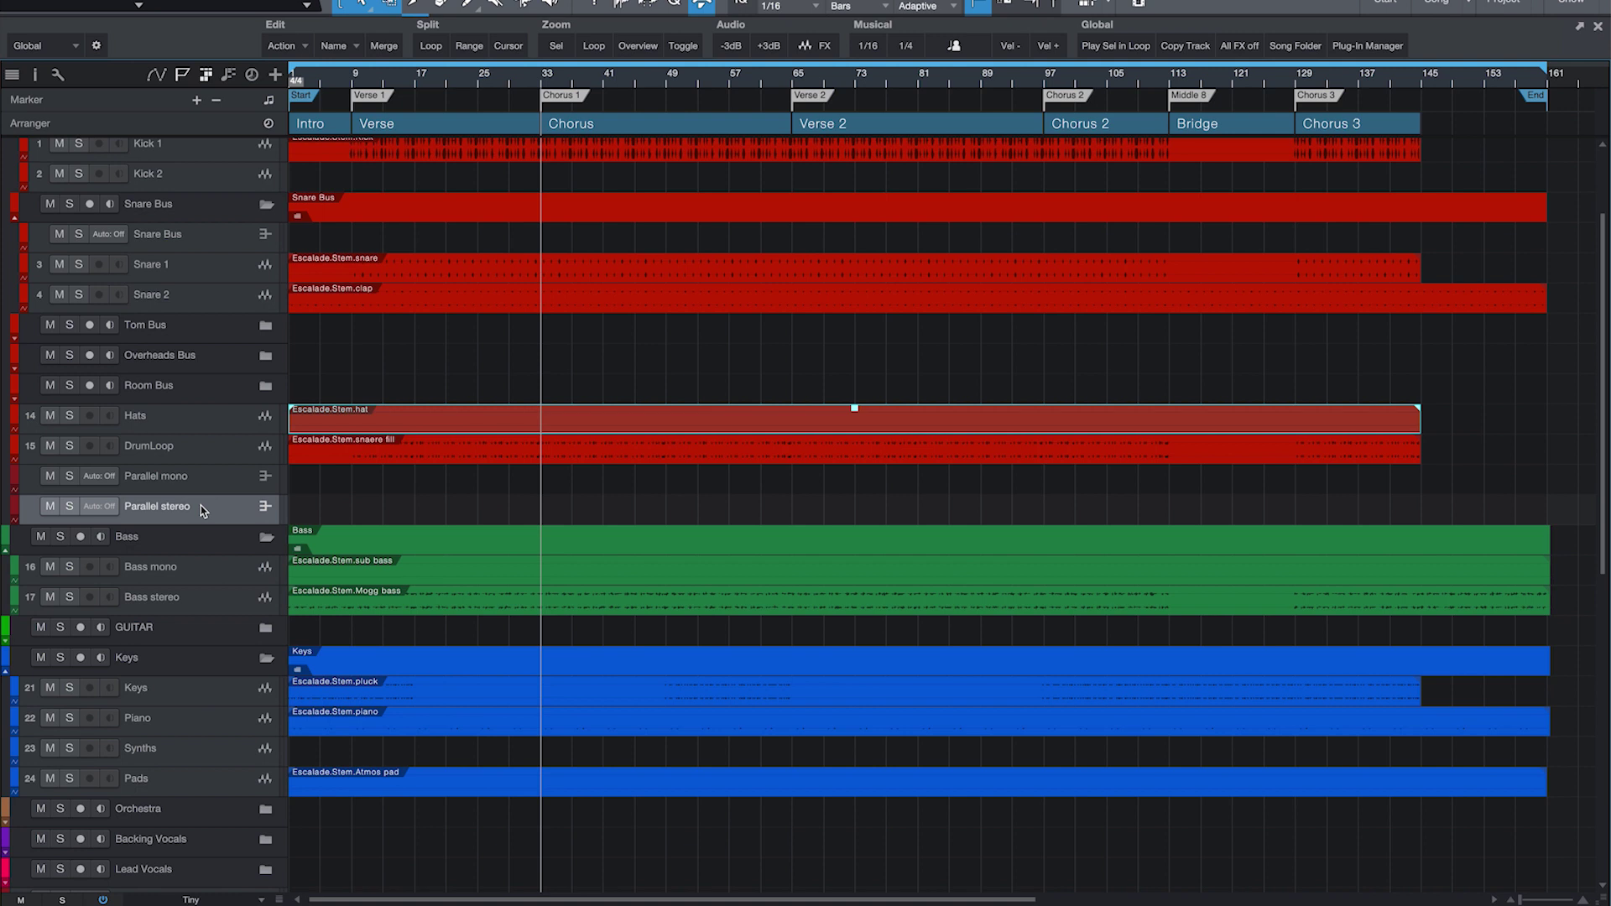
# Step: Open the Console with F3, select the Parallel mono and stereo channels, and scroll to channels 13–31
pyautogui.press('F3')
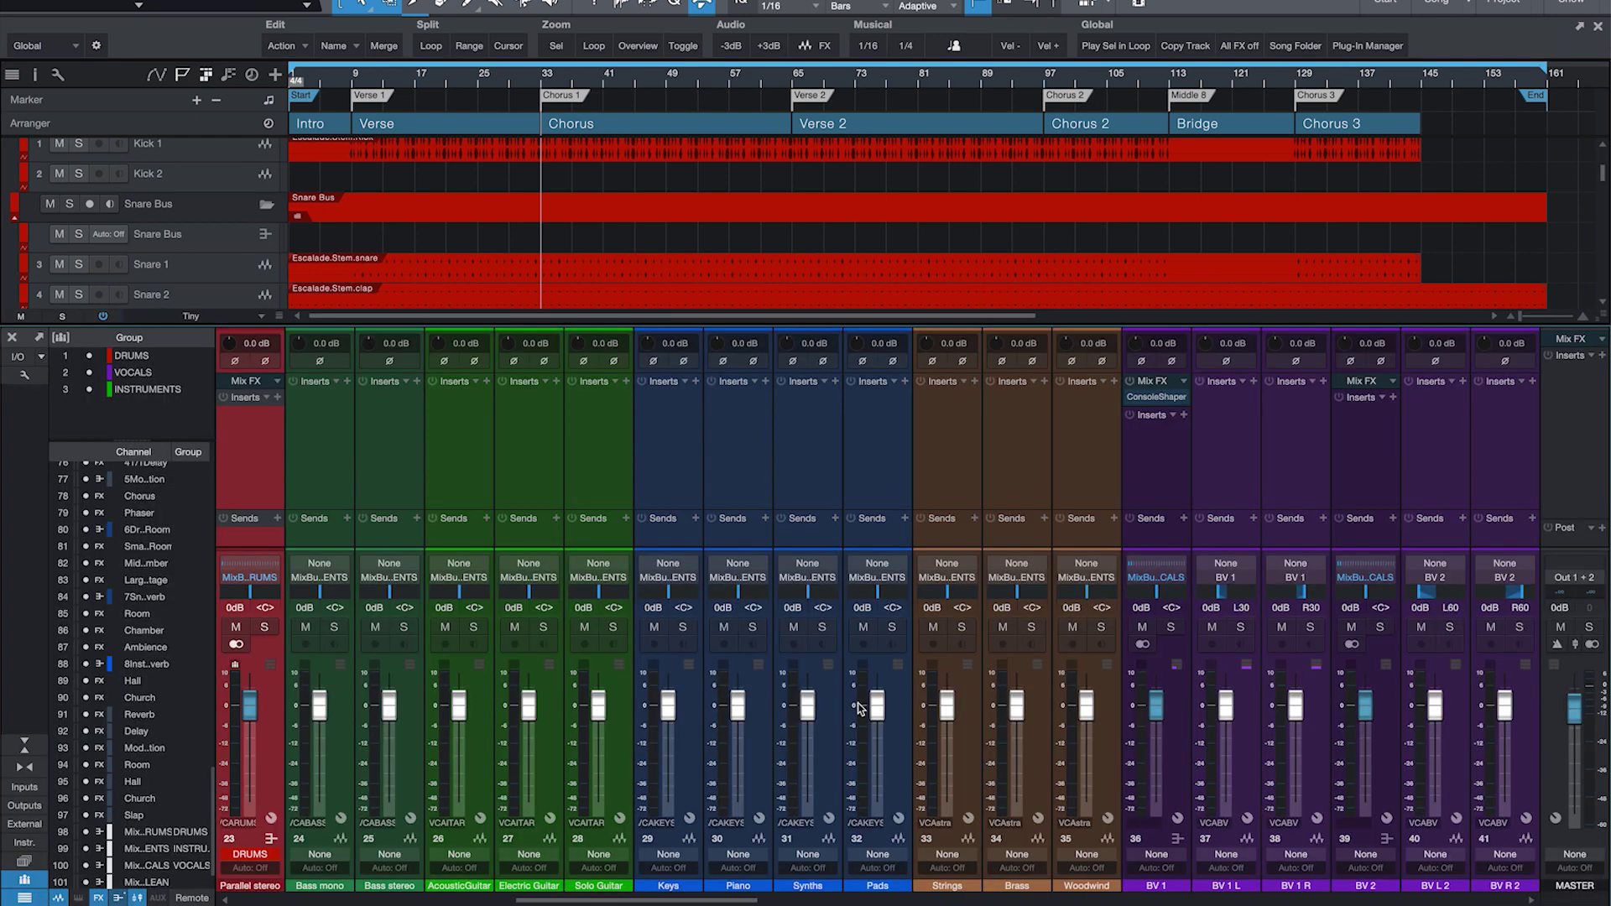
pyautogui.hscroll(-10, 1365, 870)
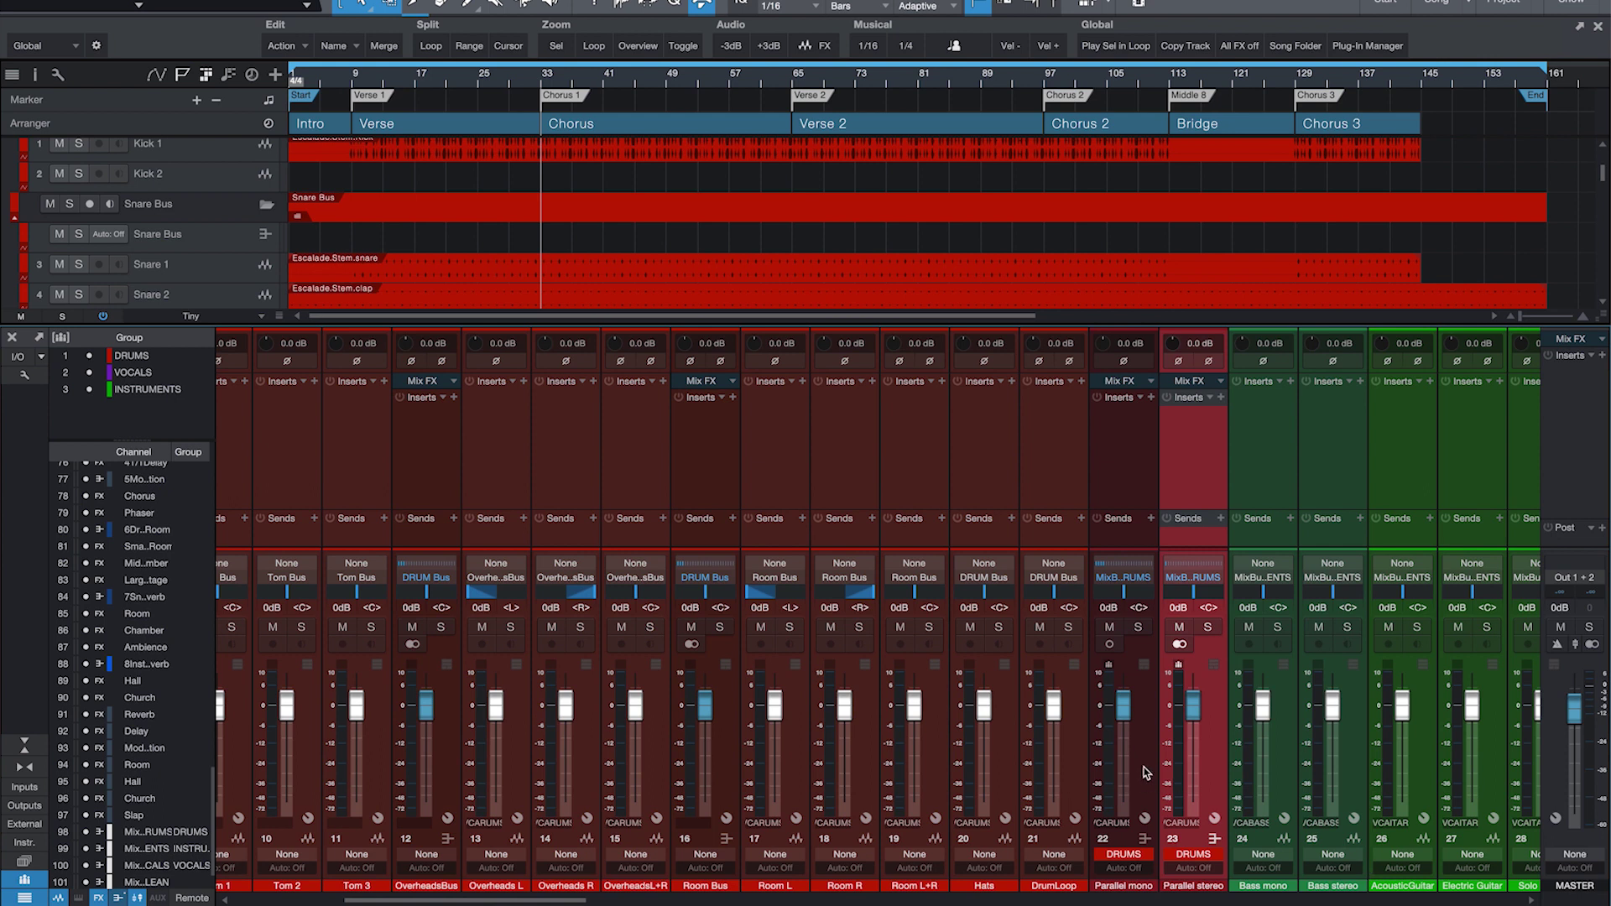
pyautogui.click(1144, 772)
pyautogui.click(1223, 772)
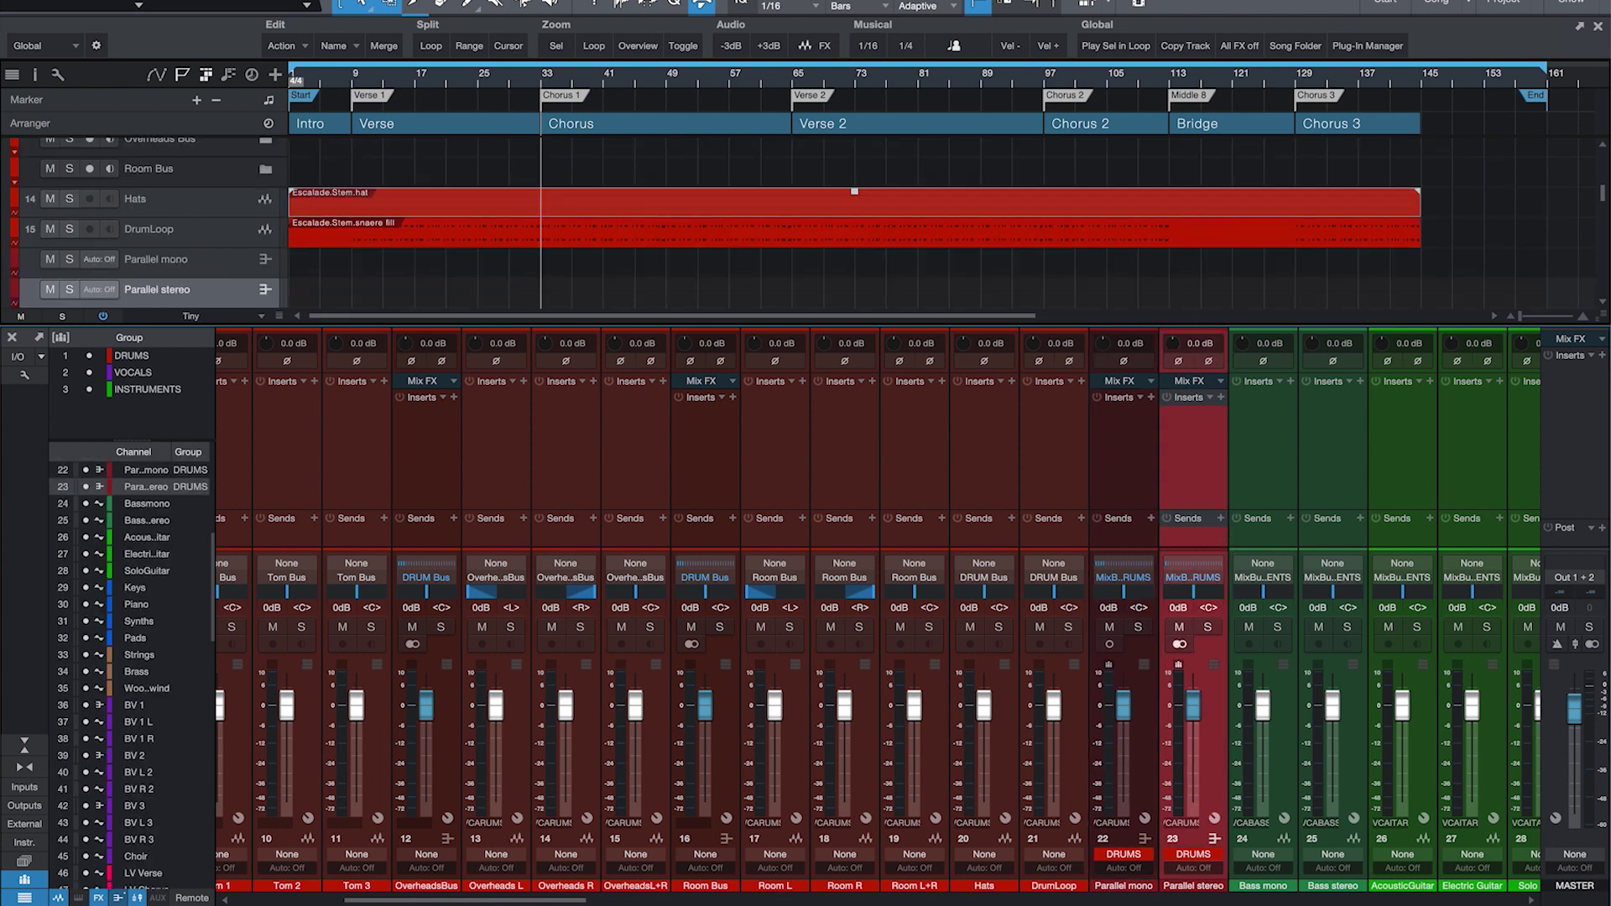
pyautogui.moveTo(579, 902); pyautogui.dragTo(412, 903)
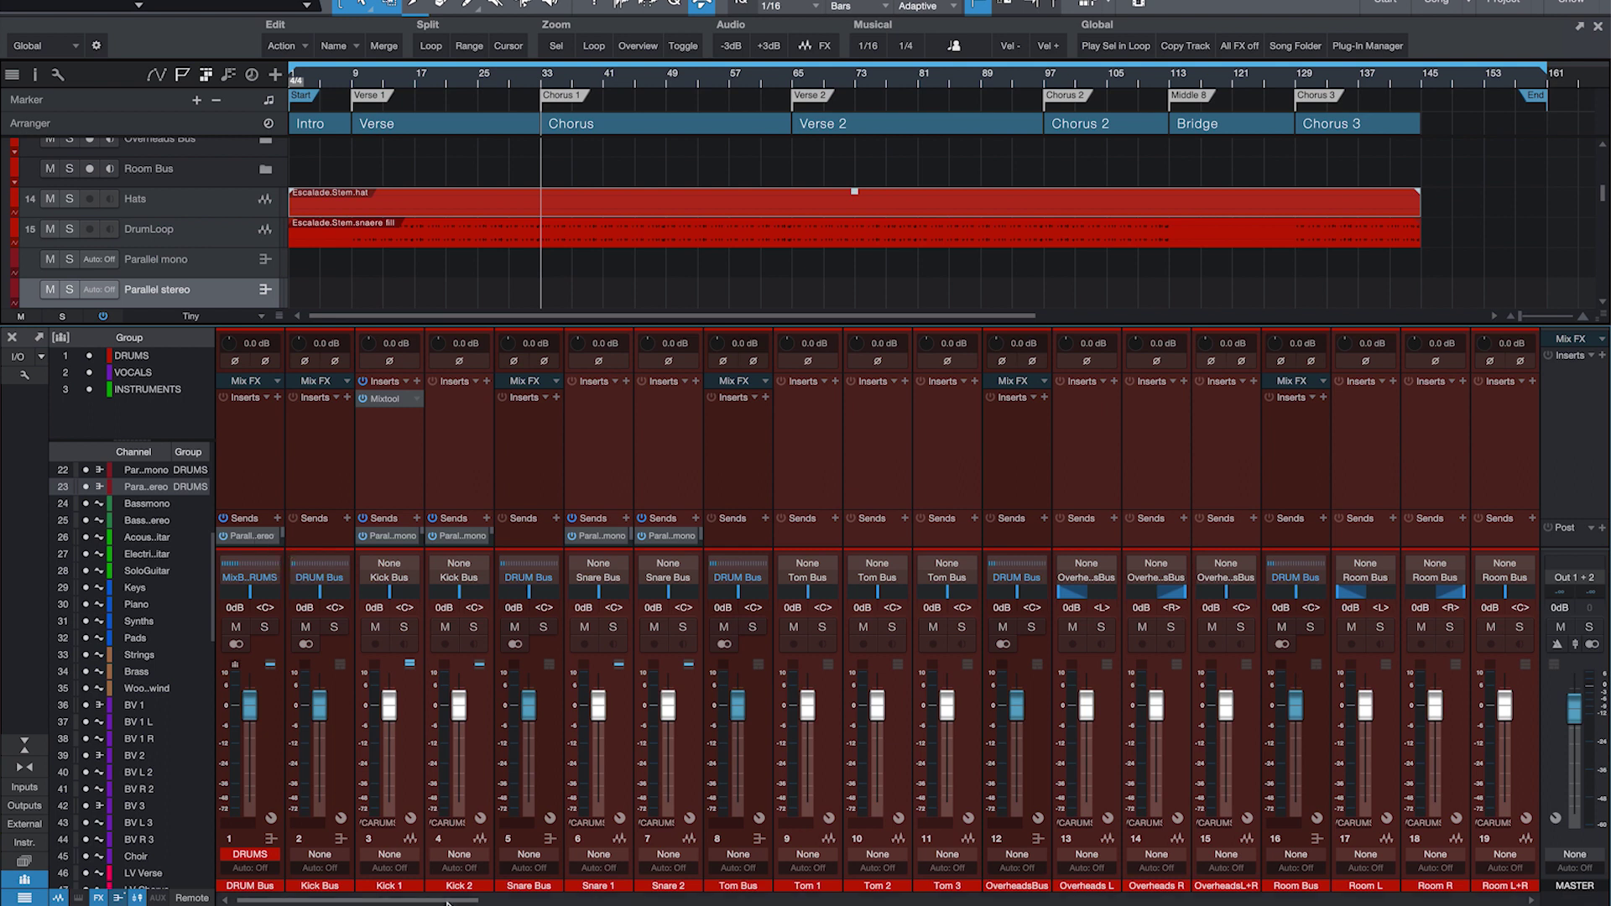
pyautogui.moveTo(446, 900); pyautogui.dragTo(594, 902)
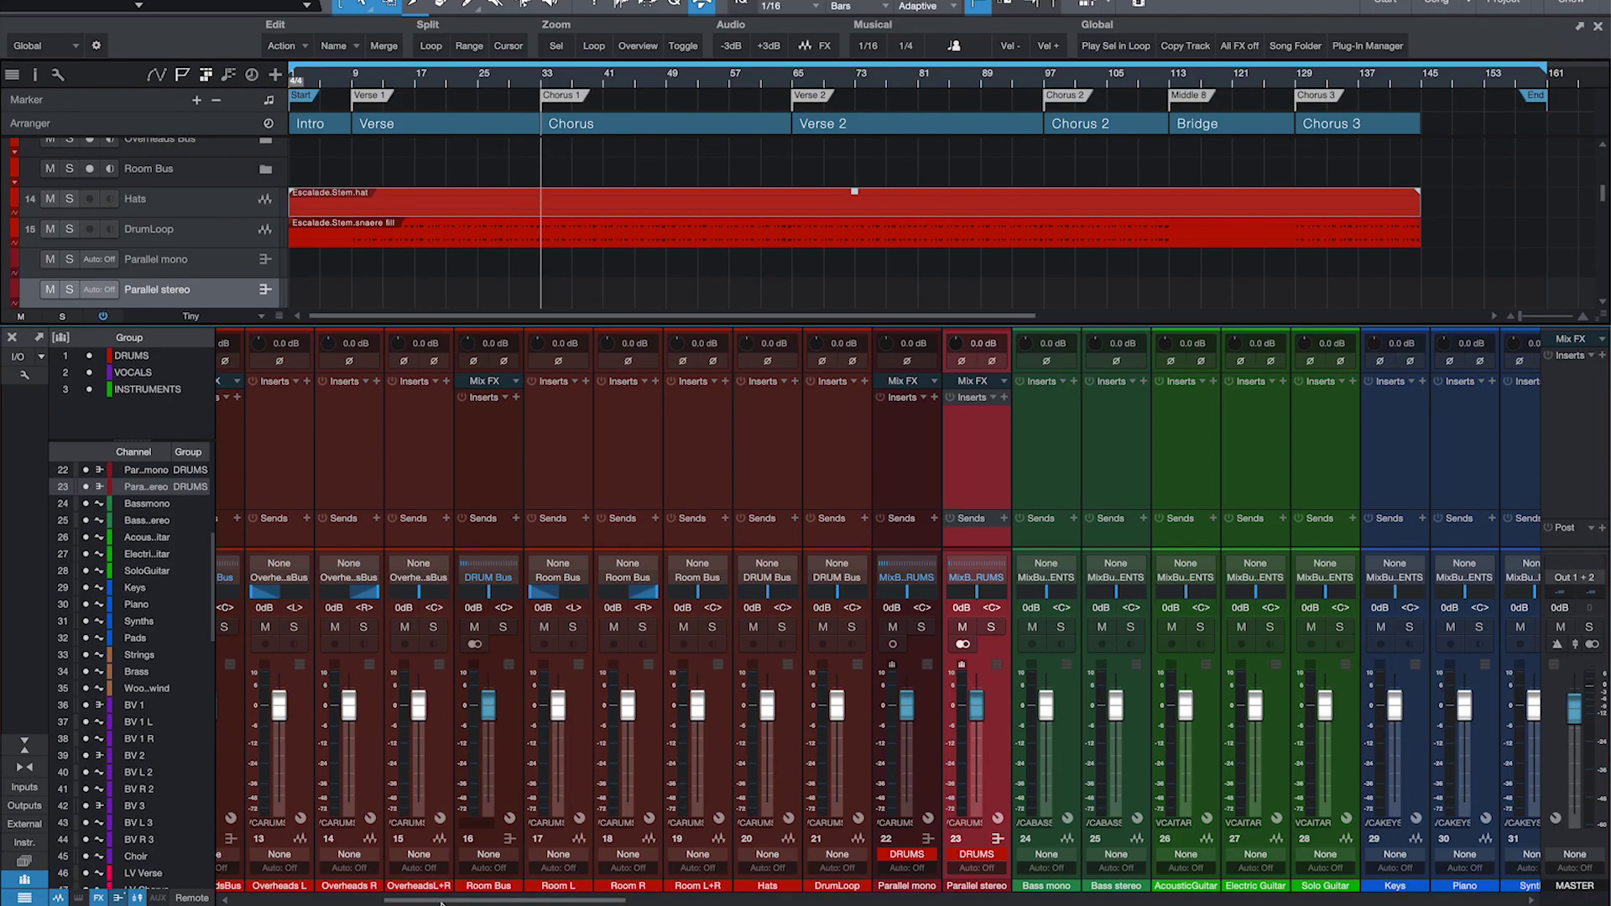
# Step: Scroll the mixer past the vocal and VCA channels to the FX returns and MixBus channels 98–101
pyautogui.moveTo(442, 902); pyautogui.dragTo(492, 902)
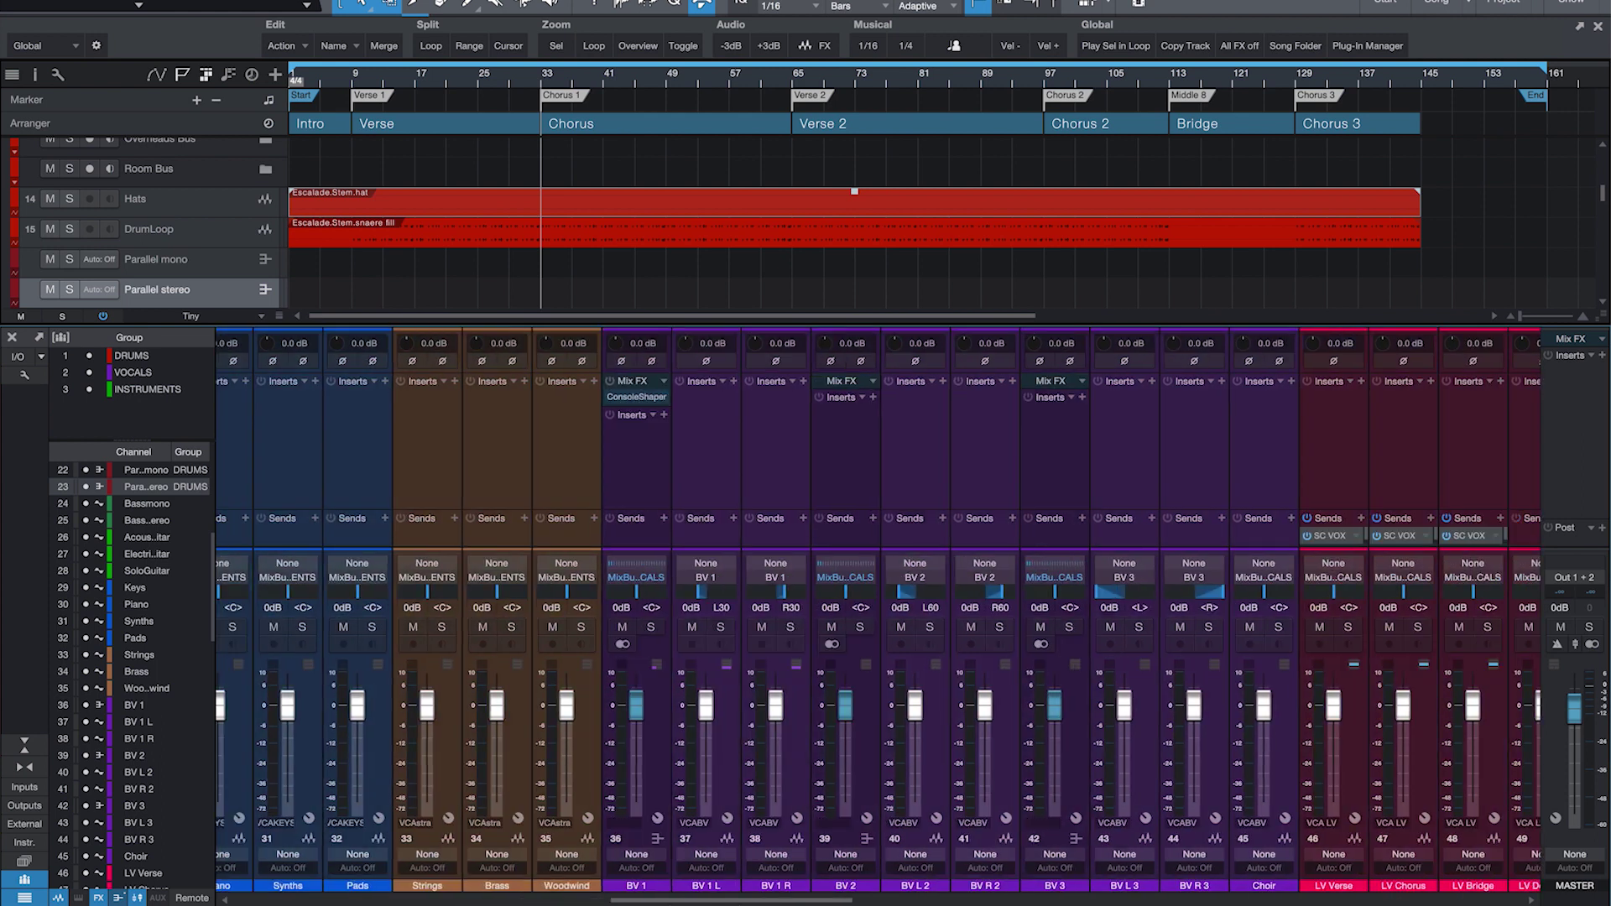
pyautogui.hscroll(10, 913, 604)
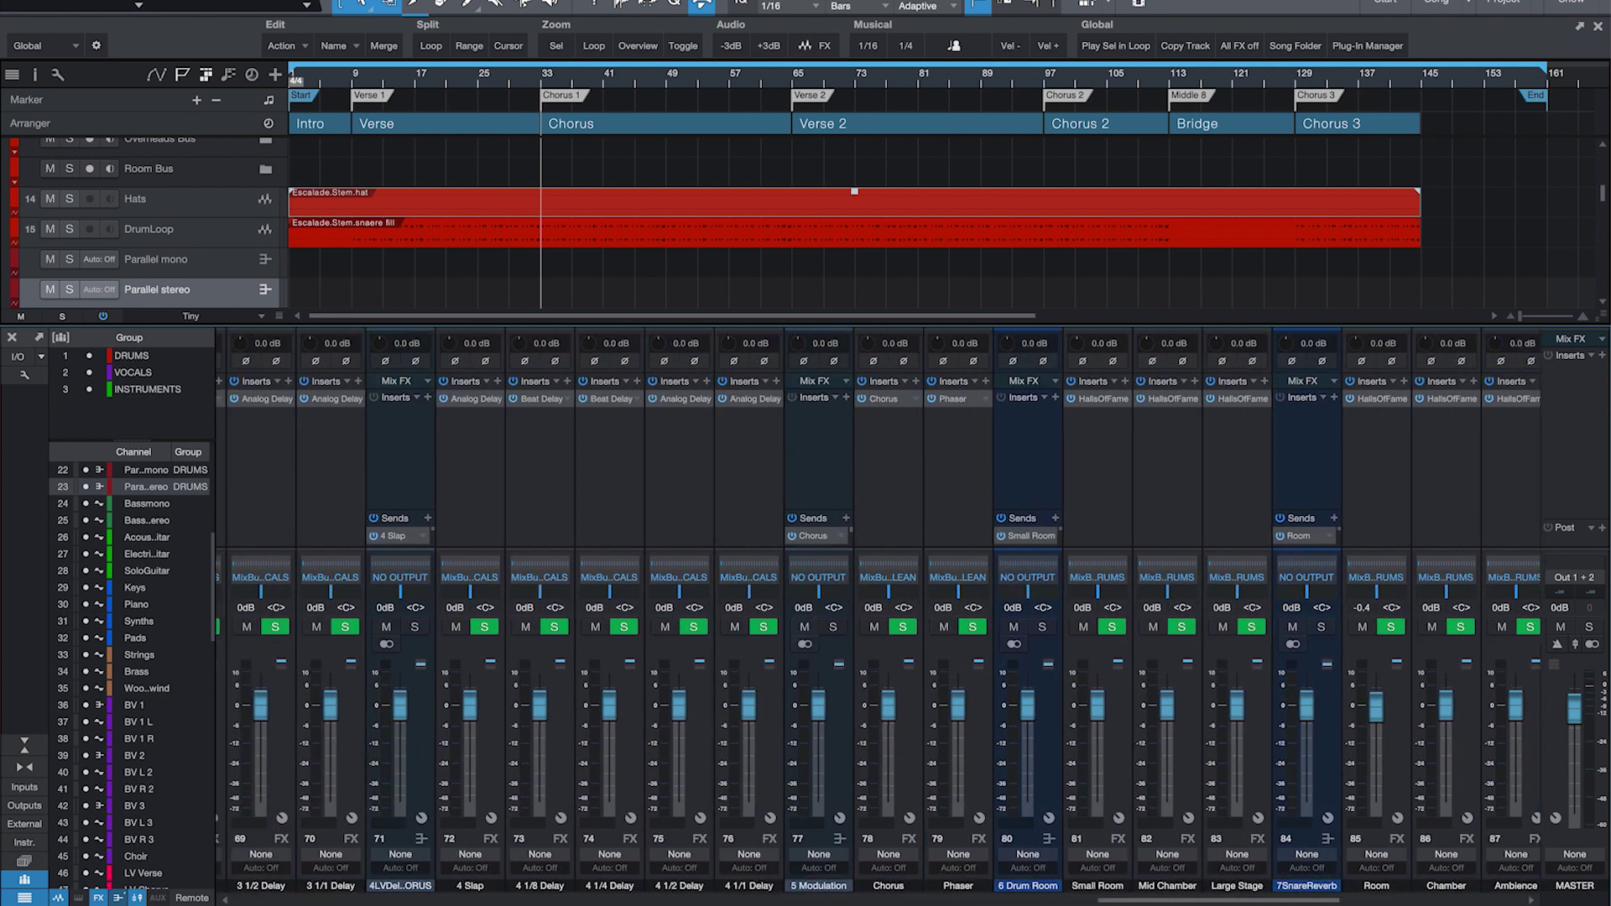
pyautogui.hscroll(-6, 913, 605)
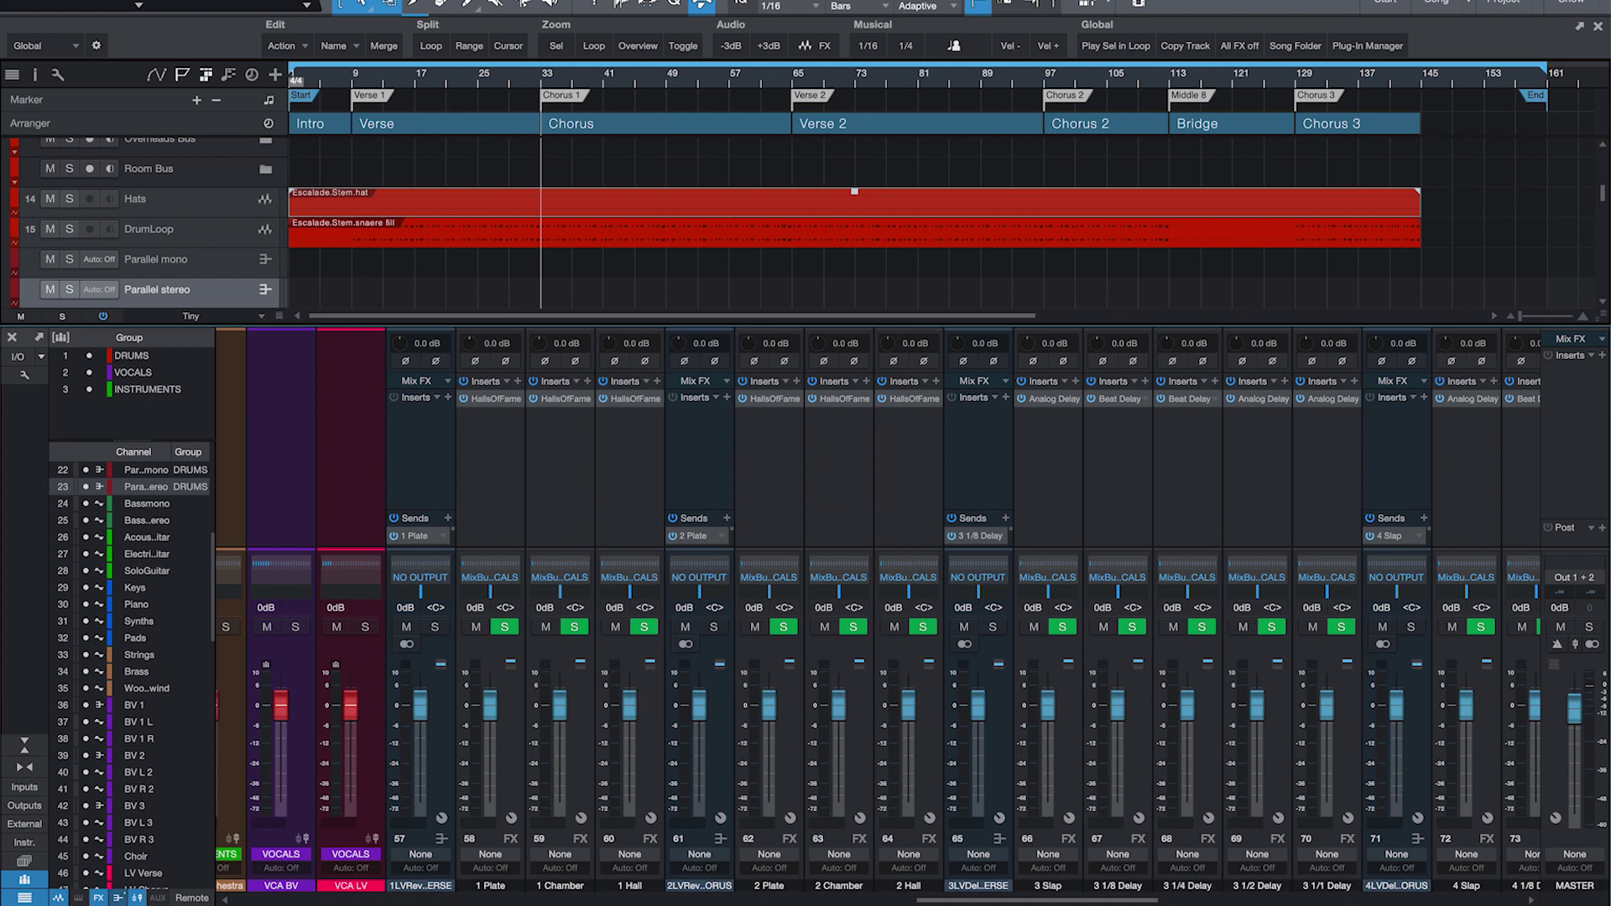
pyautogui.moveTo(1003, 902); pyautogui.dragTo(1368, 902)
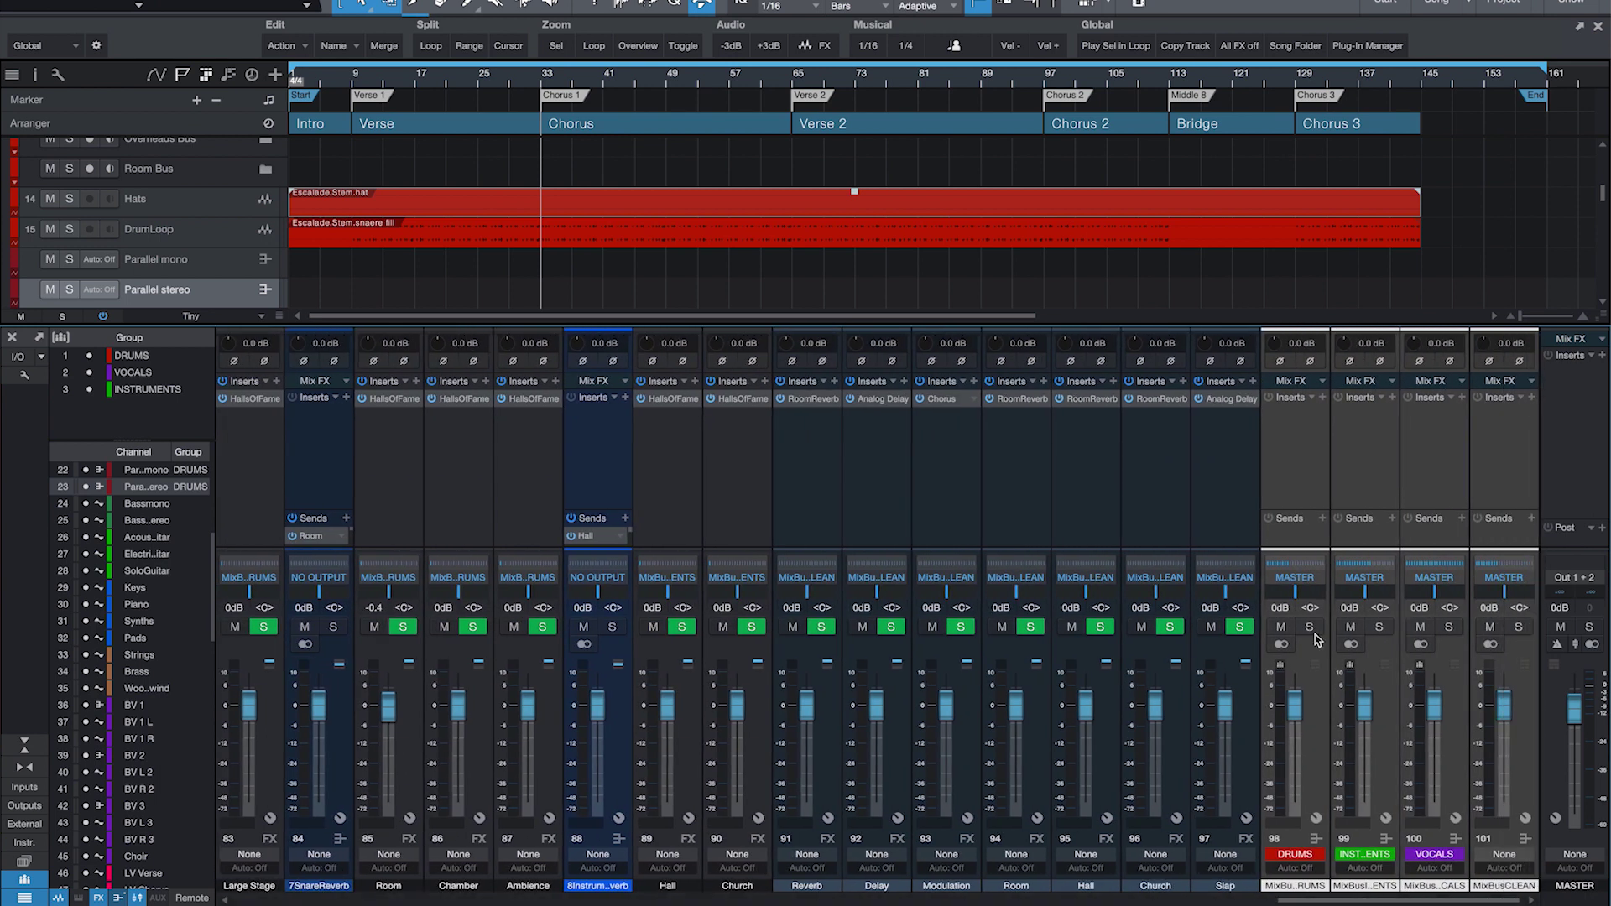
pyautogui.click(1312, 764)
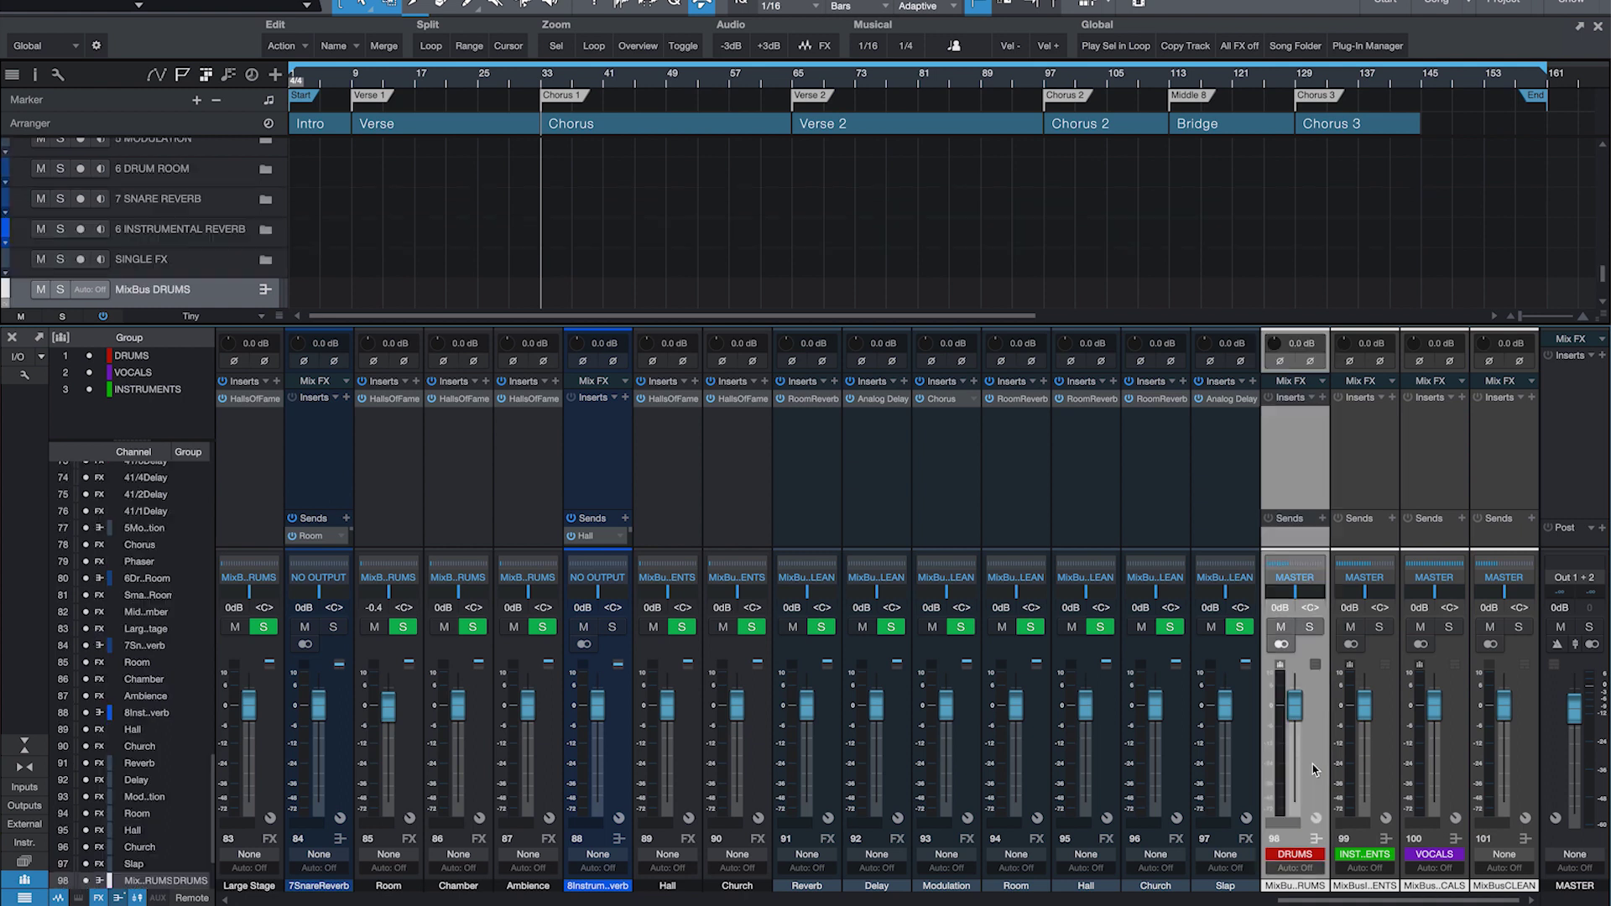
pyautogui.click(1380, 761)
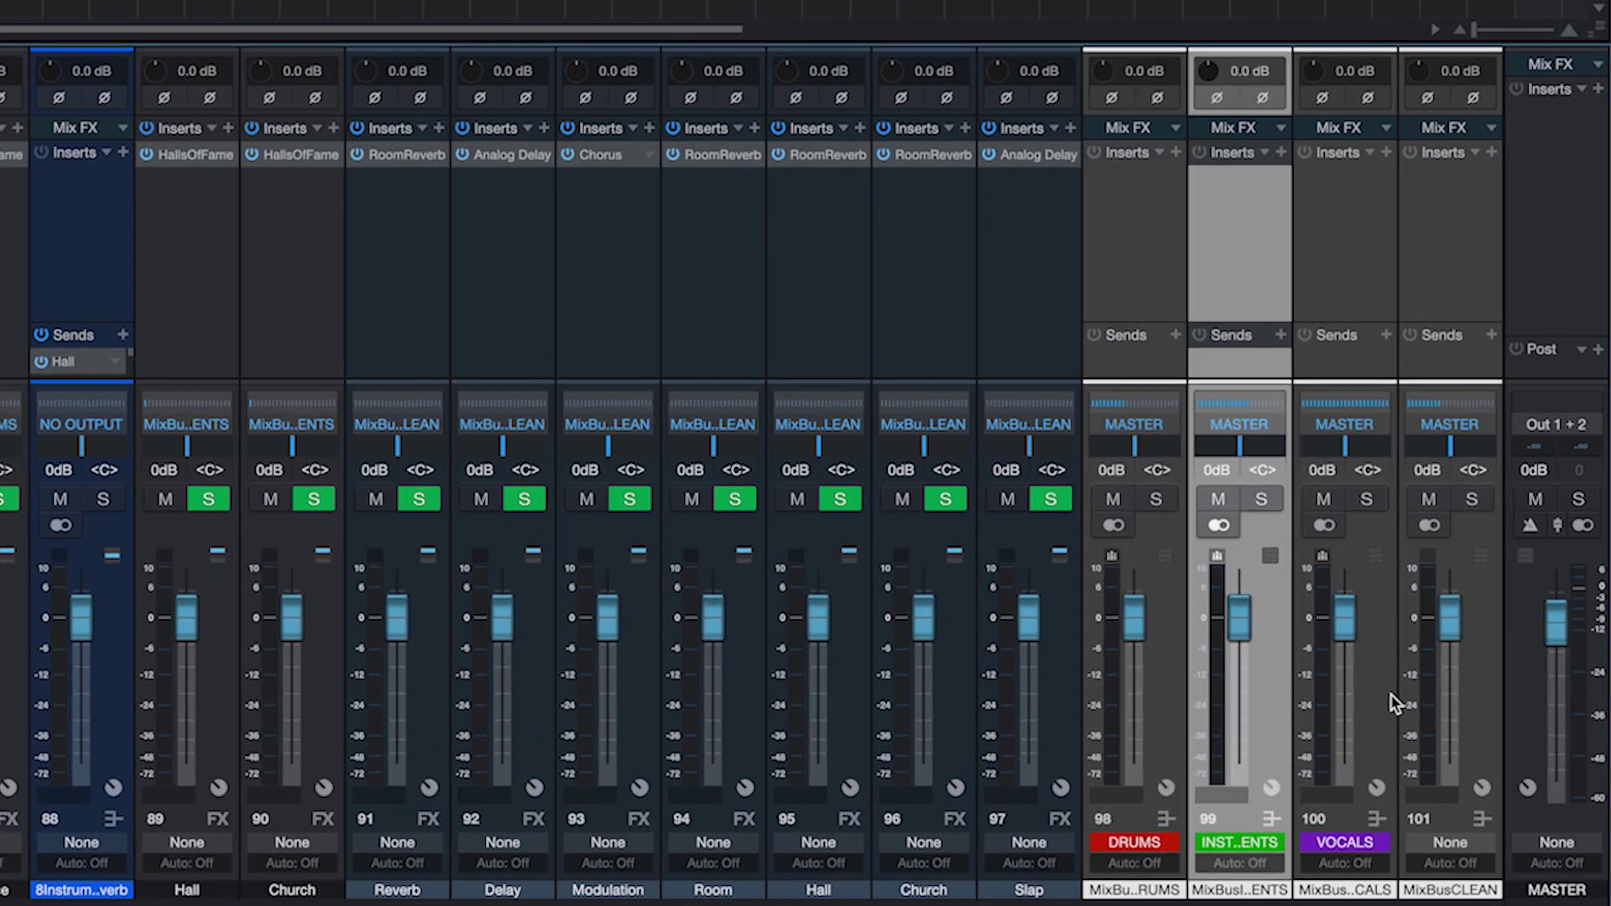
pyautogui.click(1391, 693)
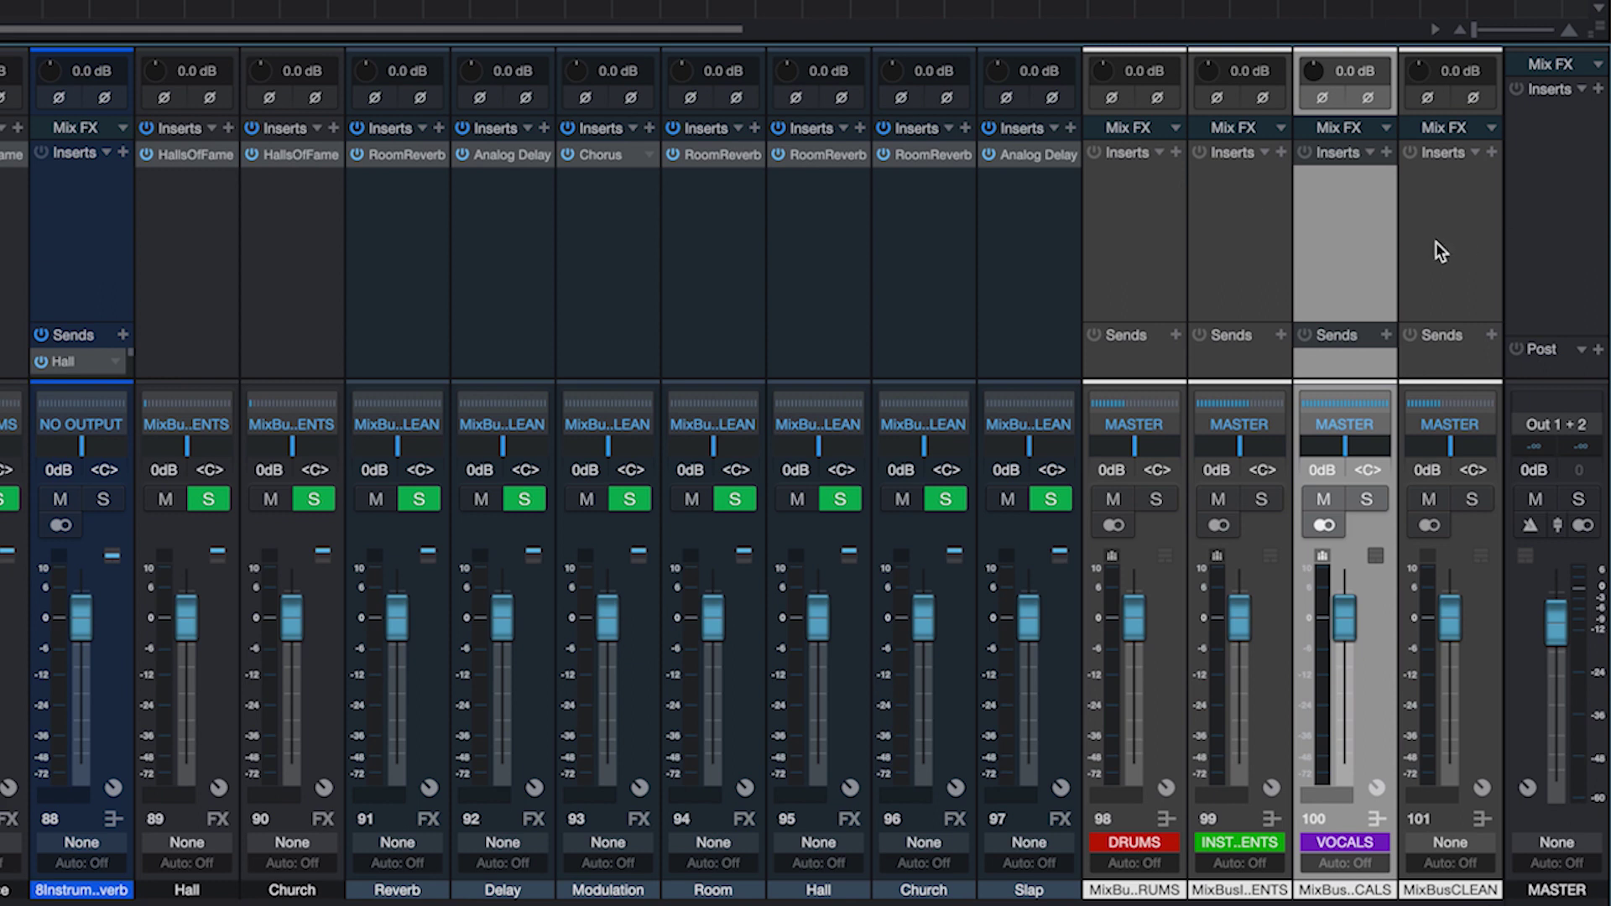
pyautogui.click(1482, 574)
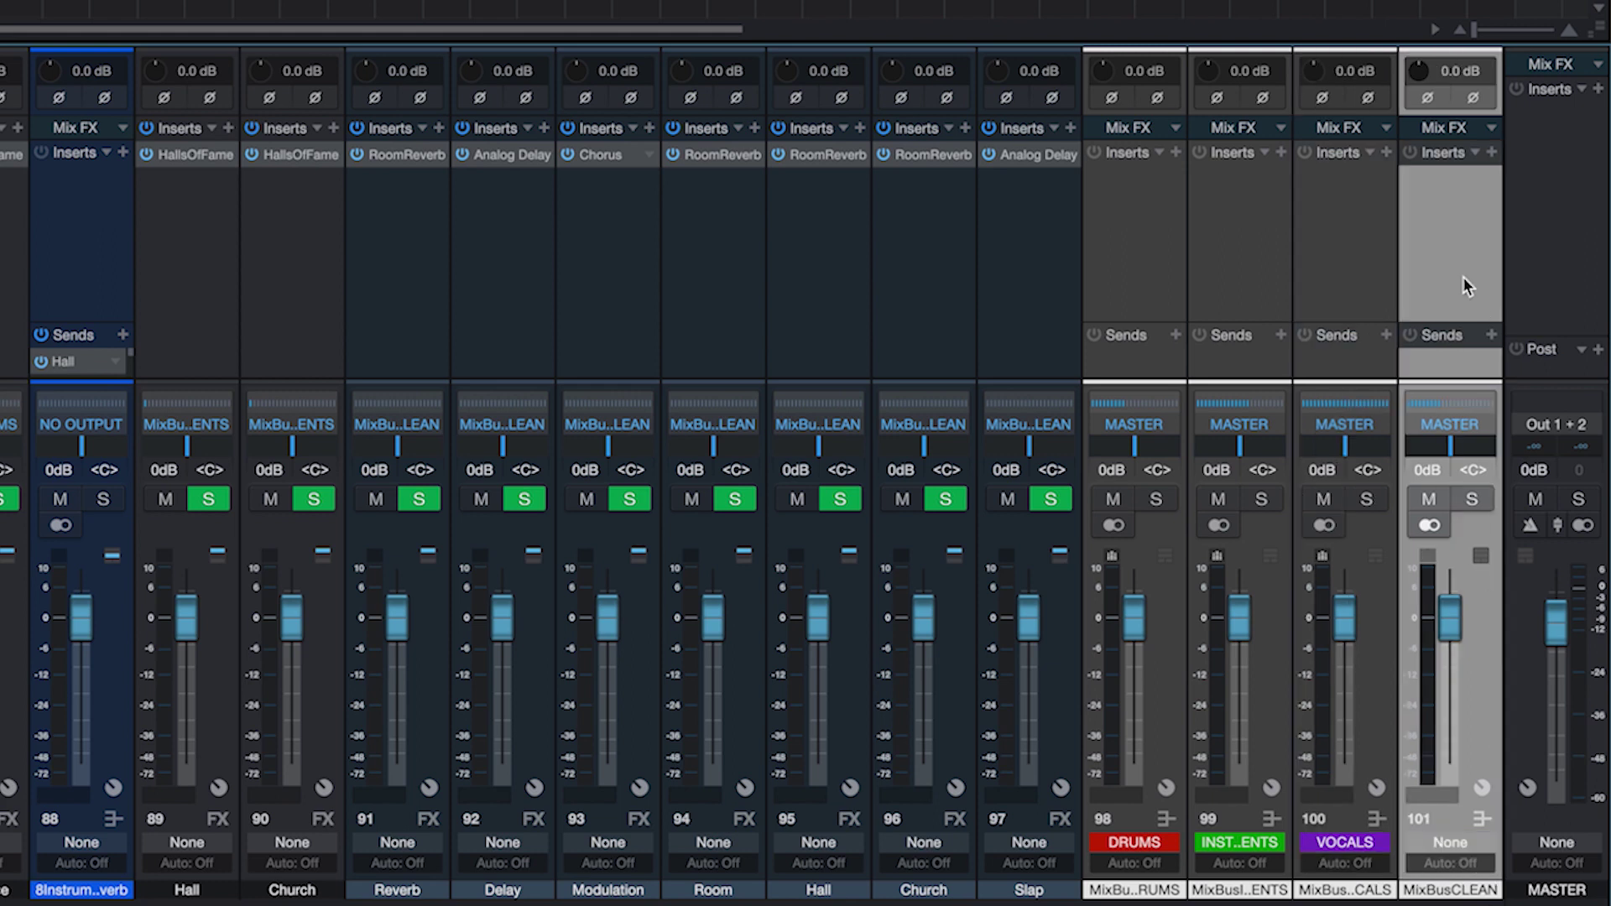
pyautogui.click(1584, 251)
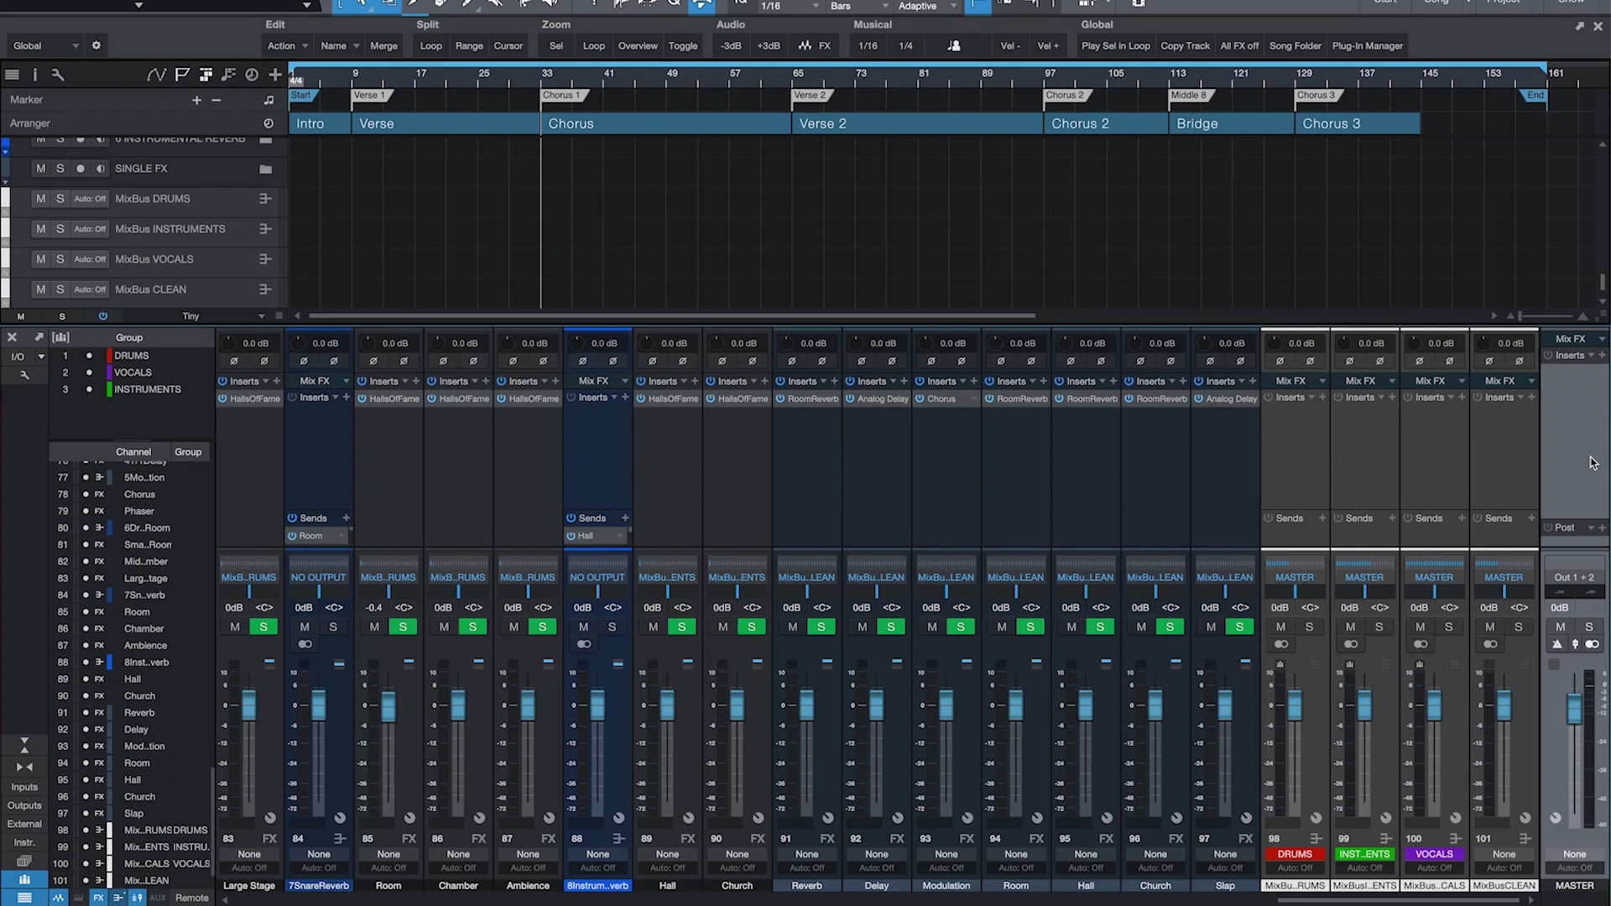
# Step: Scroll to Kick 1 and browse MixTemple [Pro] > 1 - Drums > Kick > Native Instruments to British Kick
pyautogui.hscroll(-10, 1491, 511)
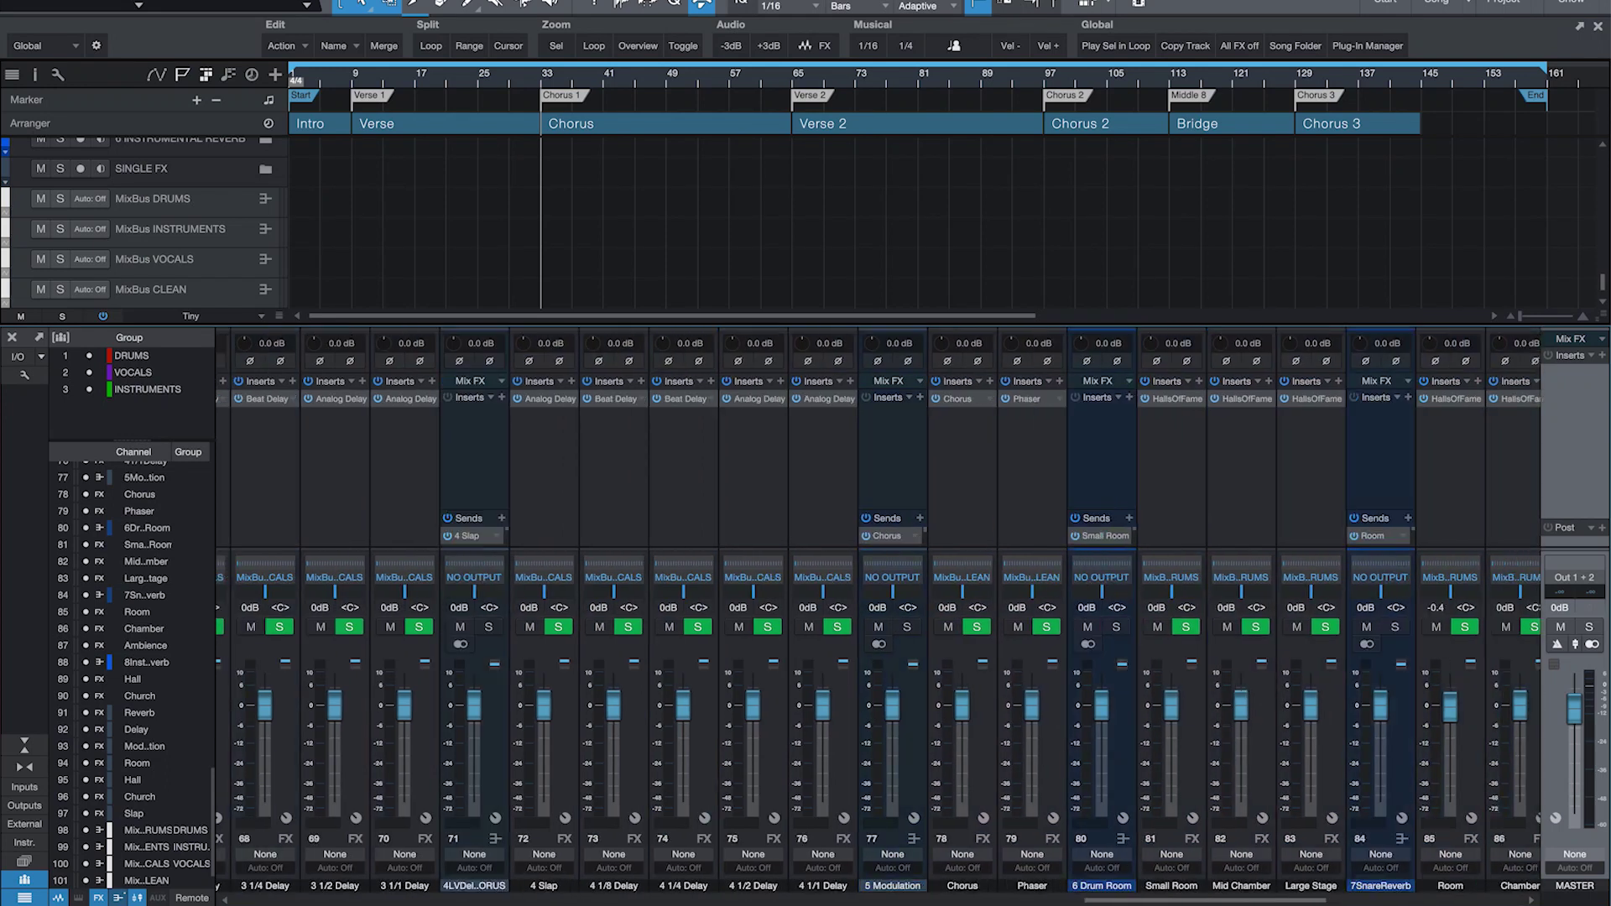
pyautogui.hscroll(-3, 876, 604)
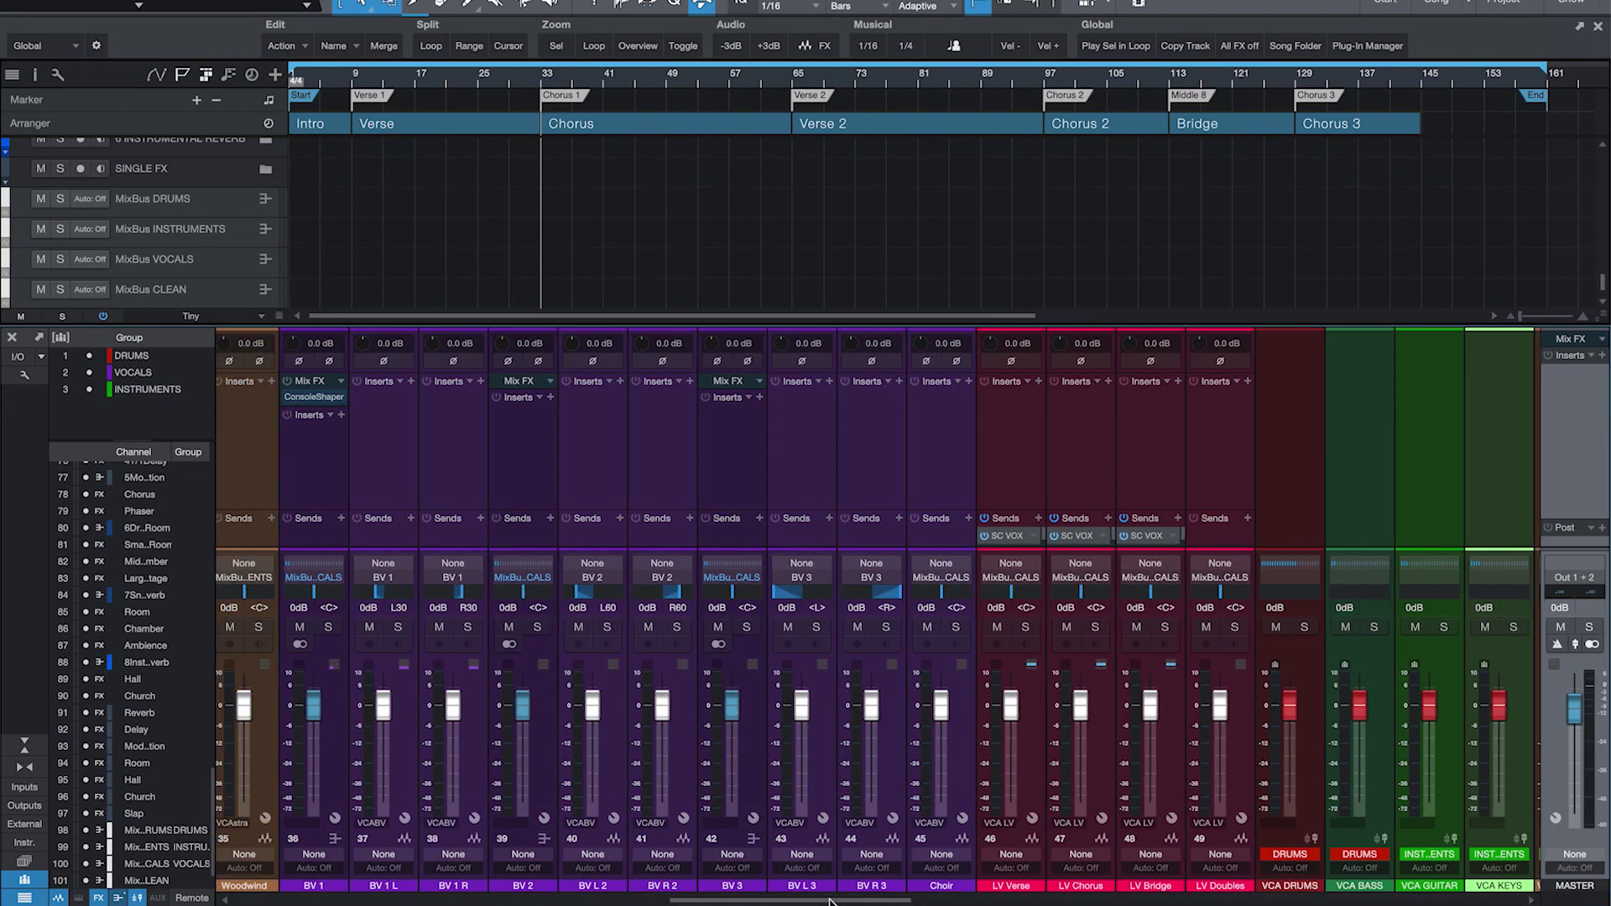
pyautogui.moveTo(828, 900); pyautogui.dragTo(401, 889)
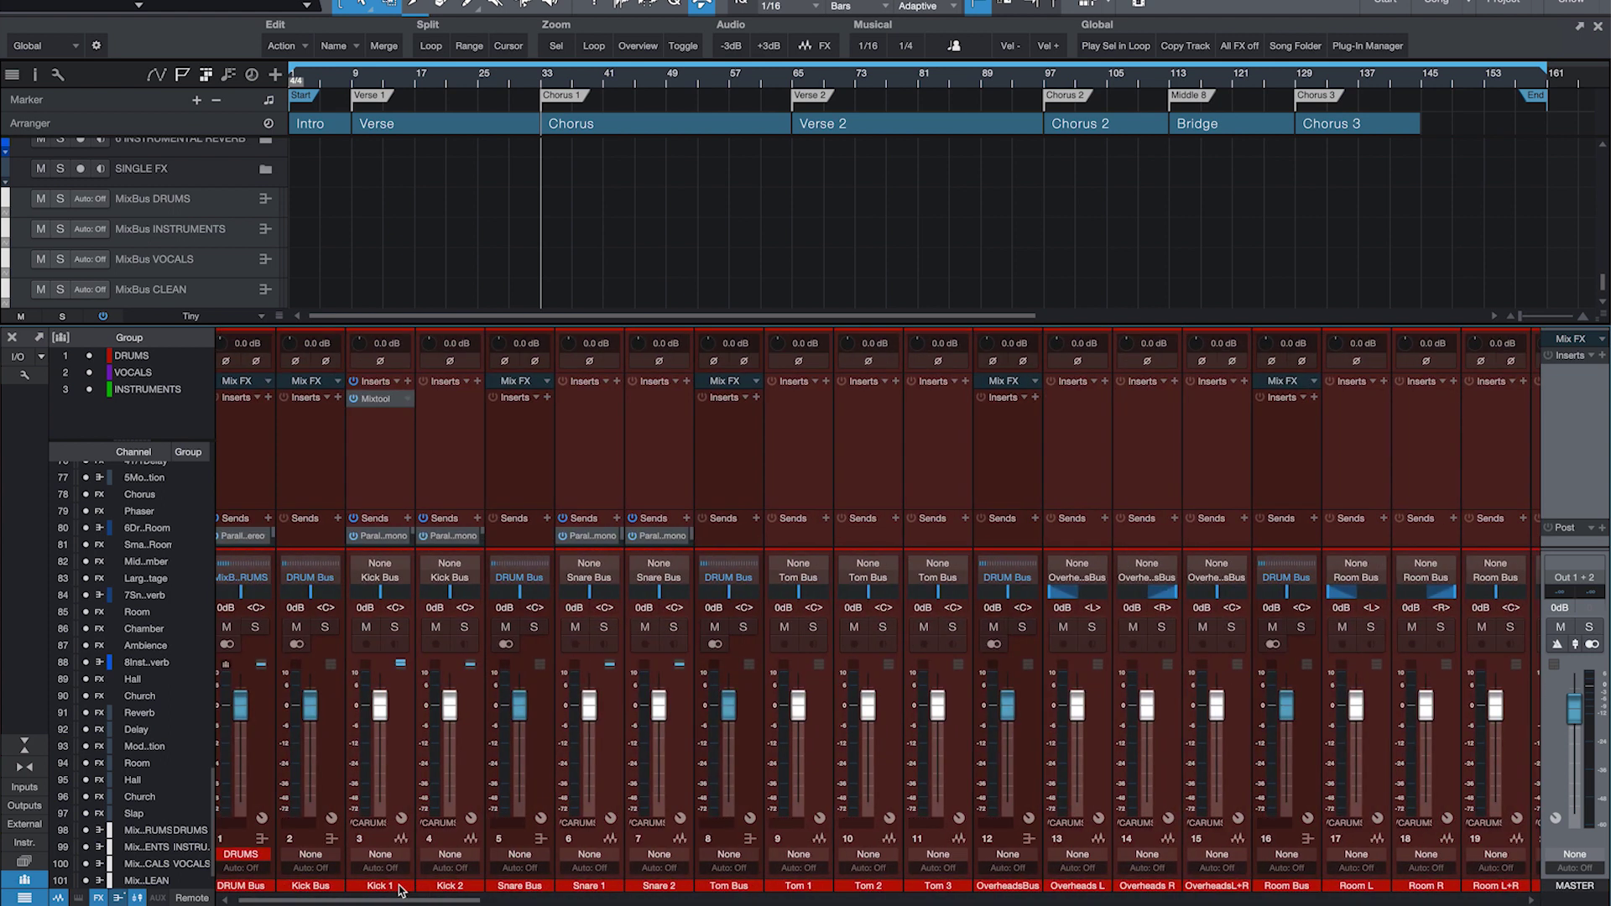
pyautogui.hscroll(-1, 388, 452)
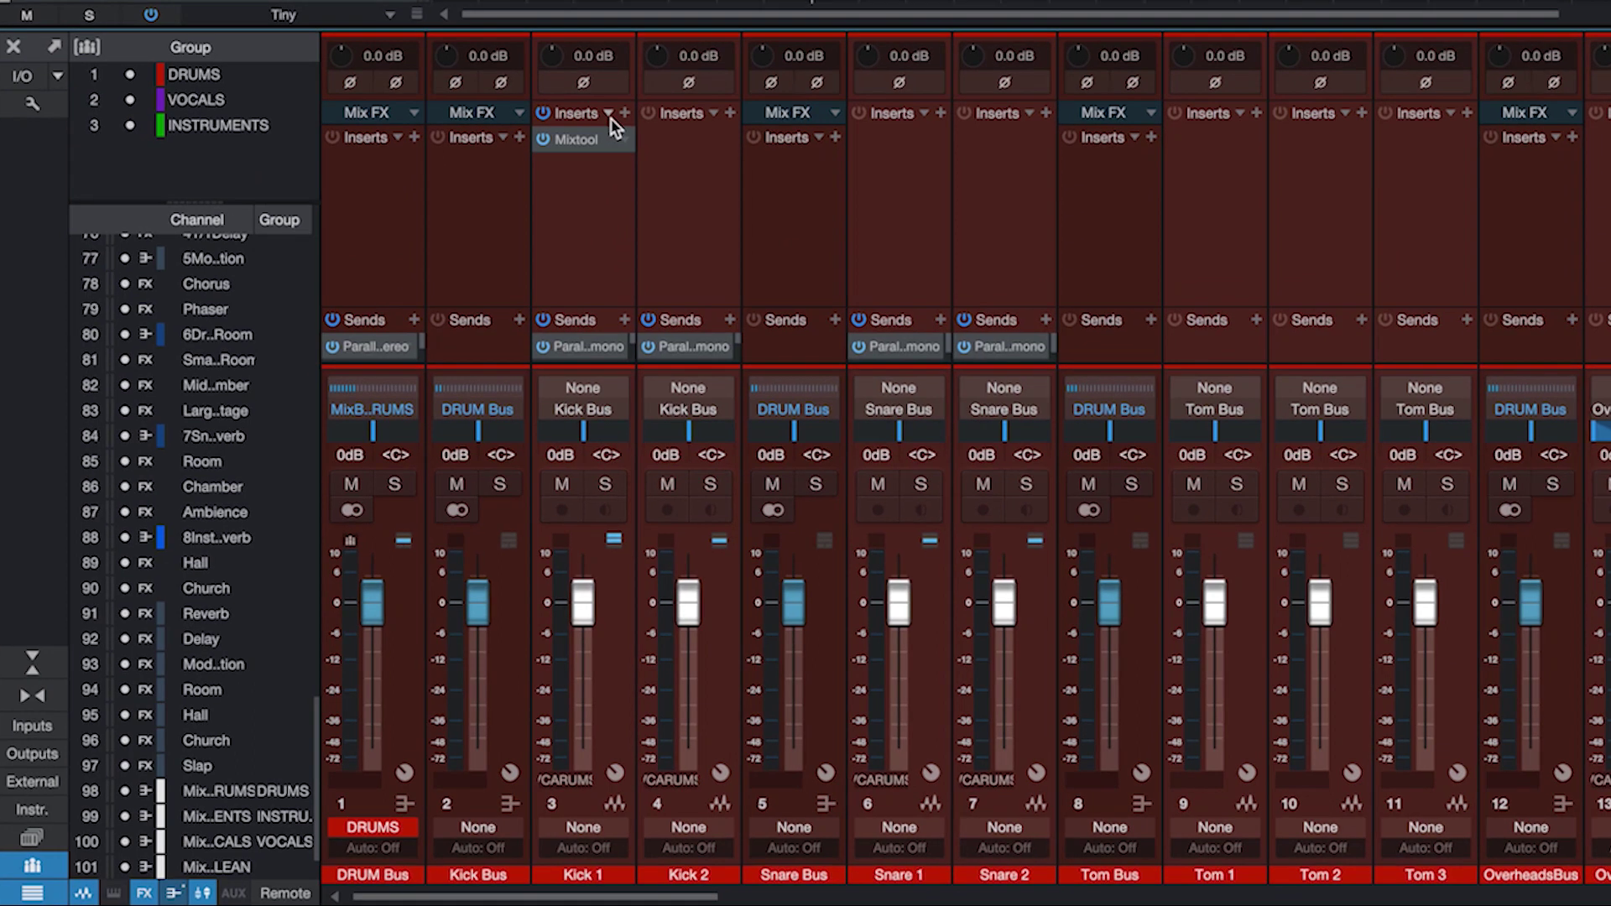
pyautogui.click(407, 384)
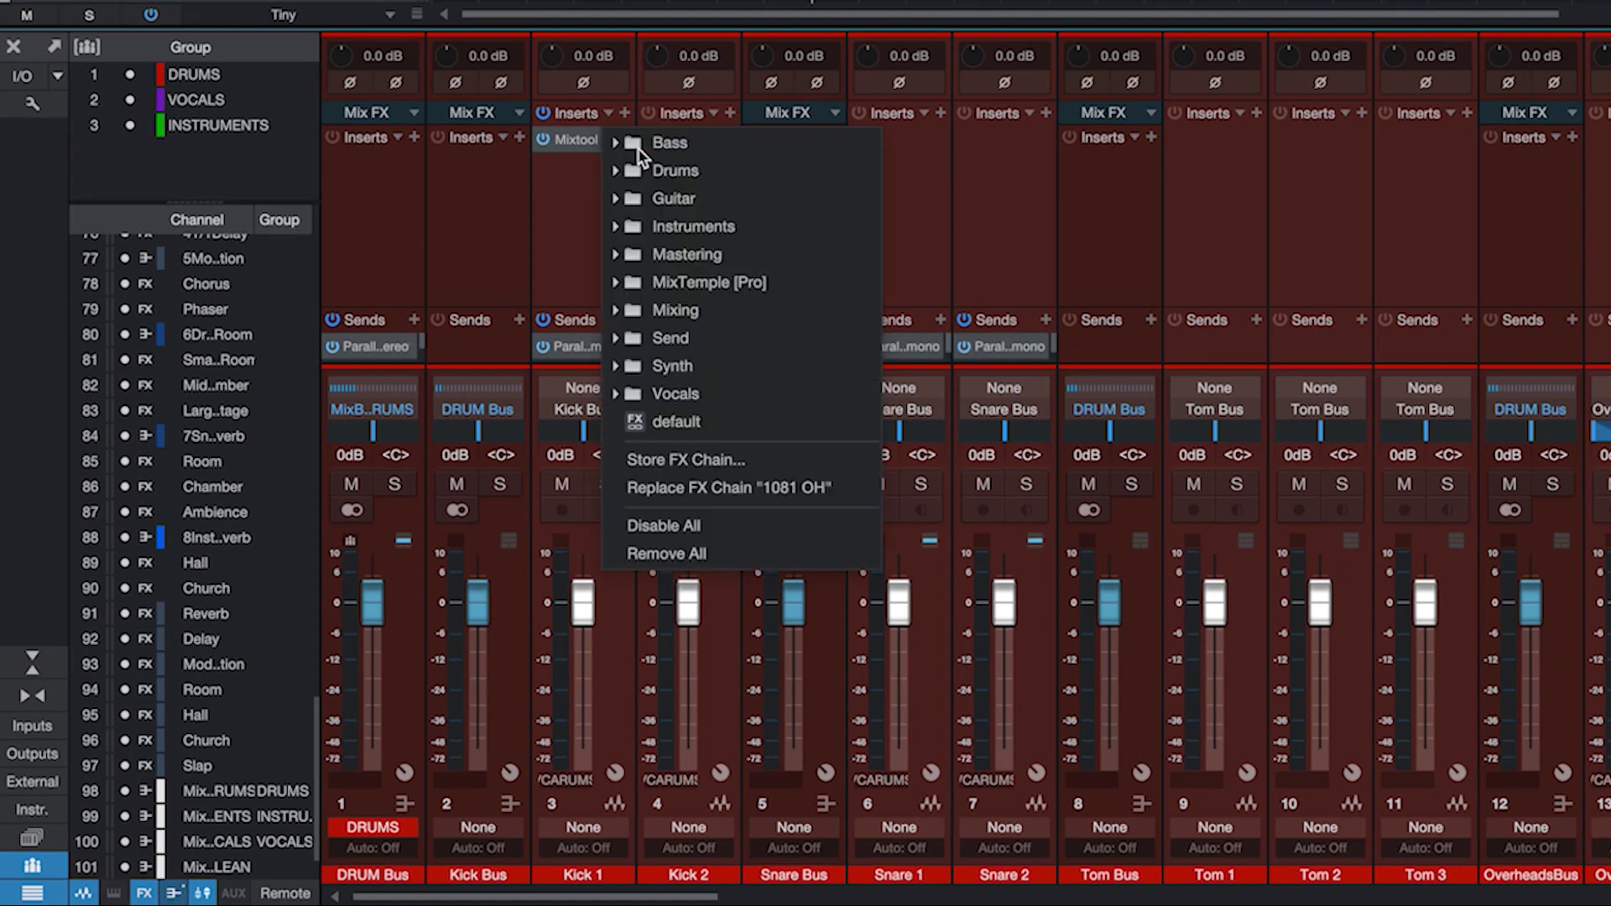
pyautogui.click(662, 281)
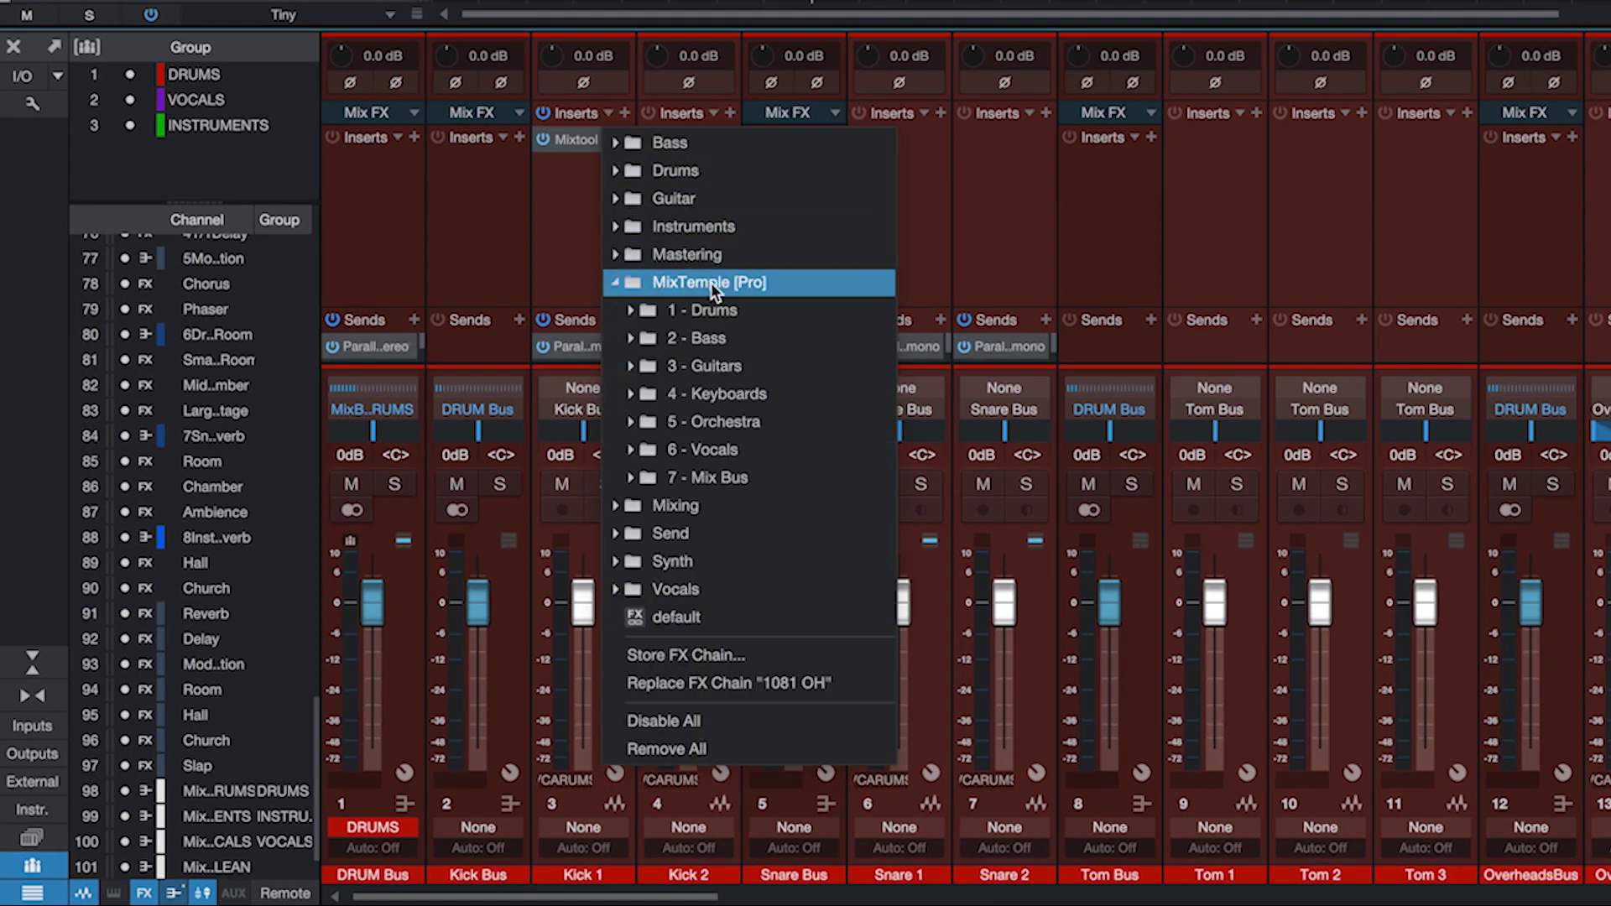
pyautogui.click(715, 312)
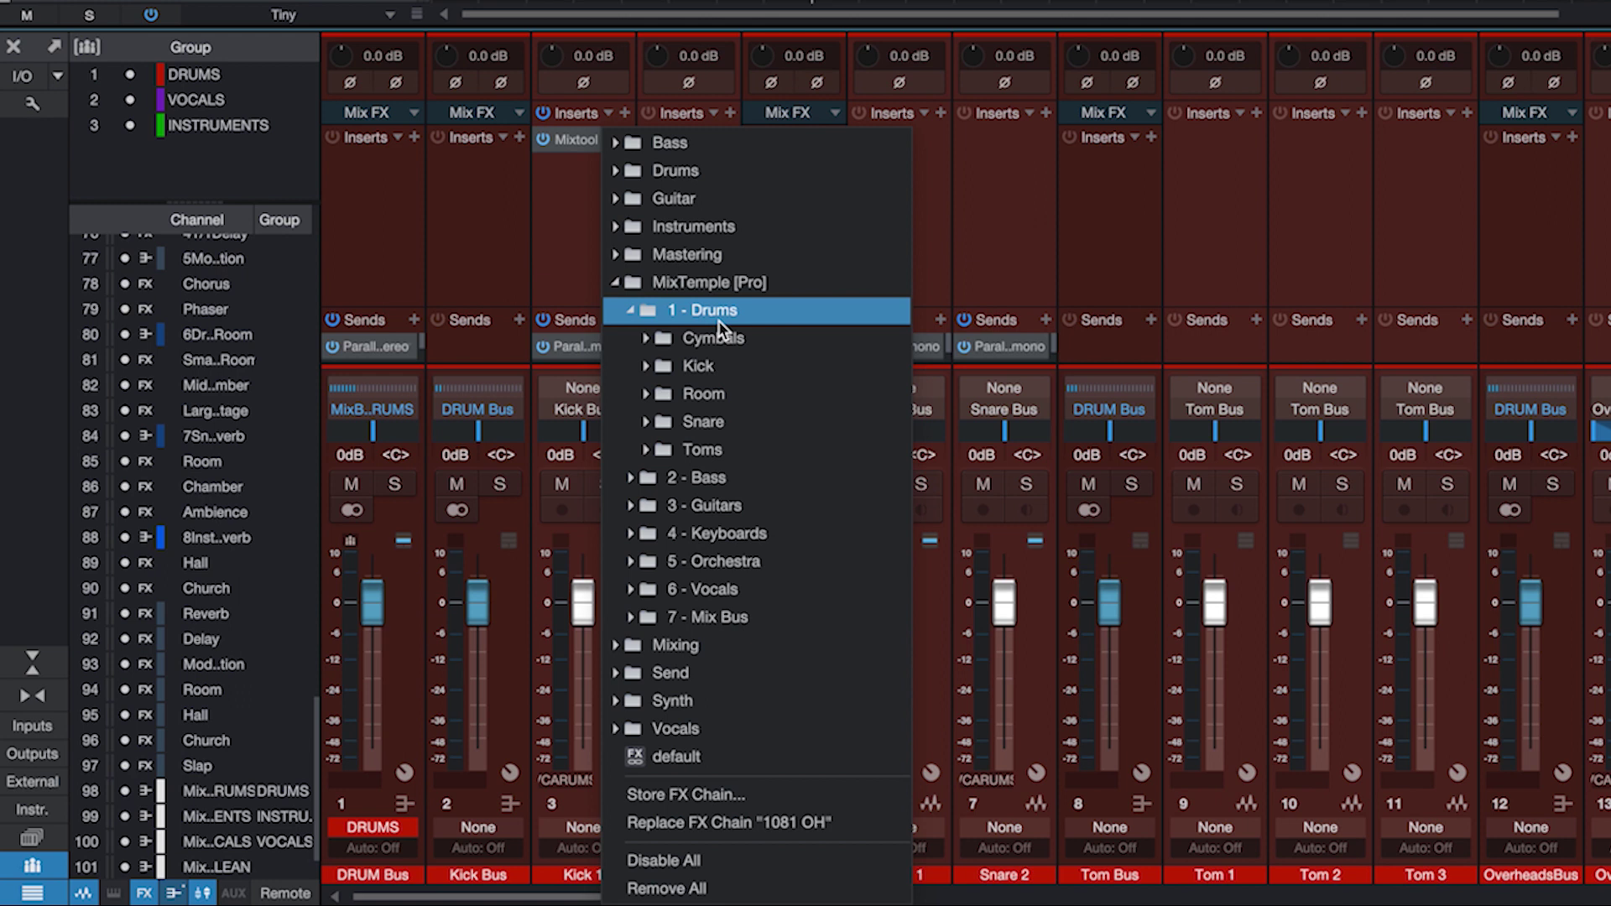
pyautogui.click(711, 366)
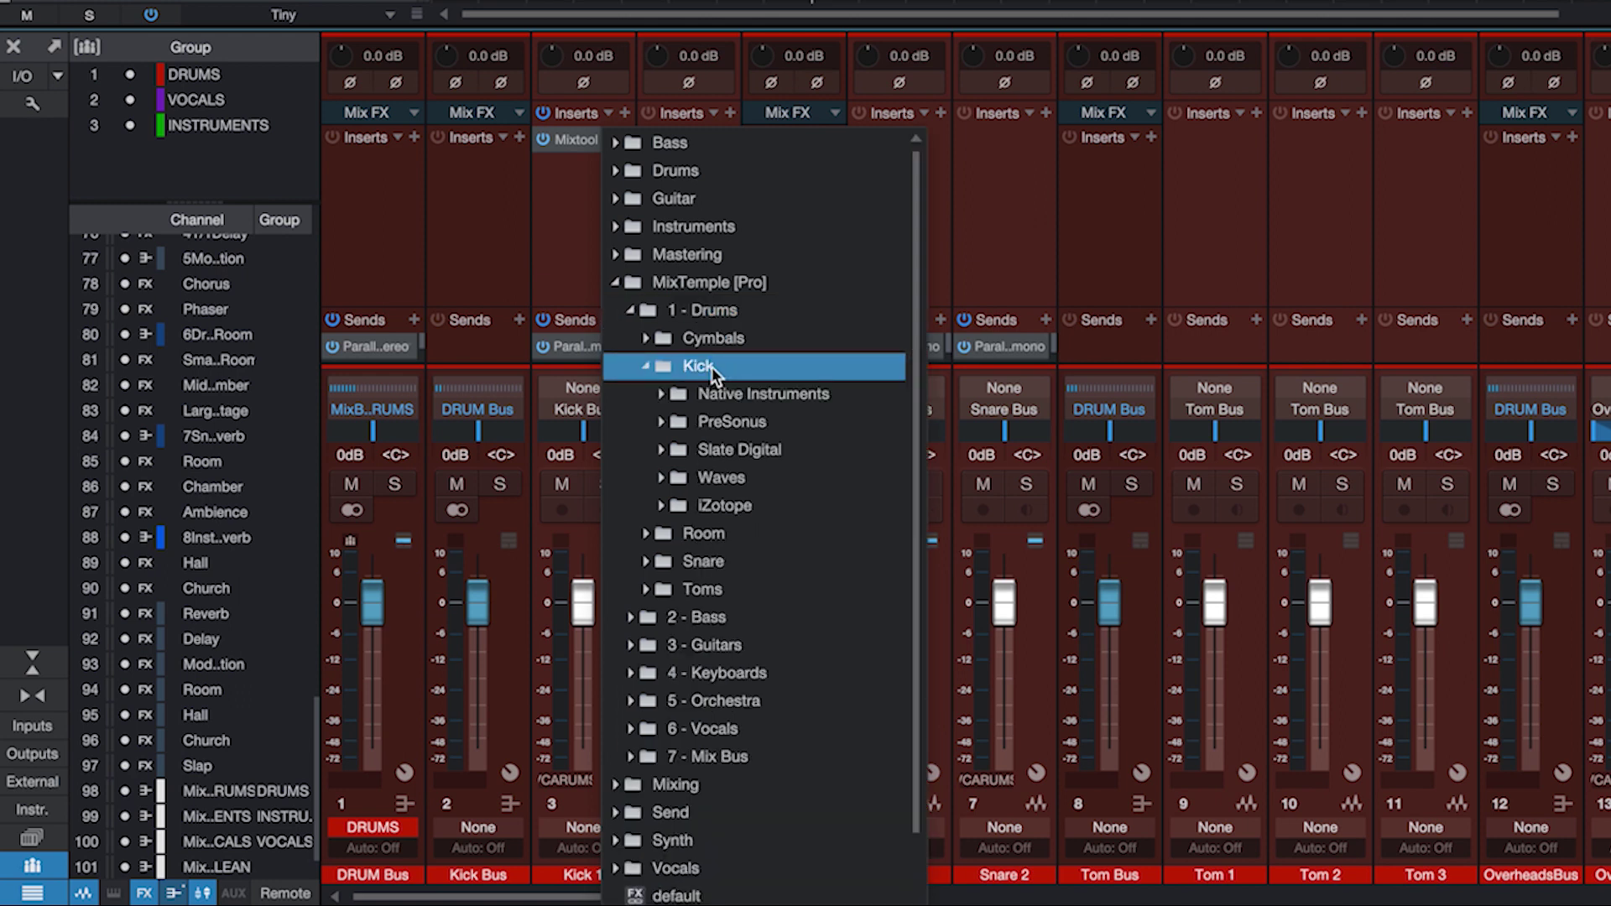
pyautogui.click(730, 386)
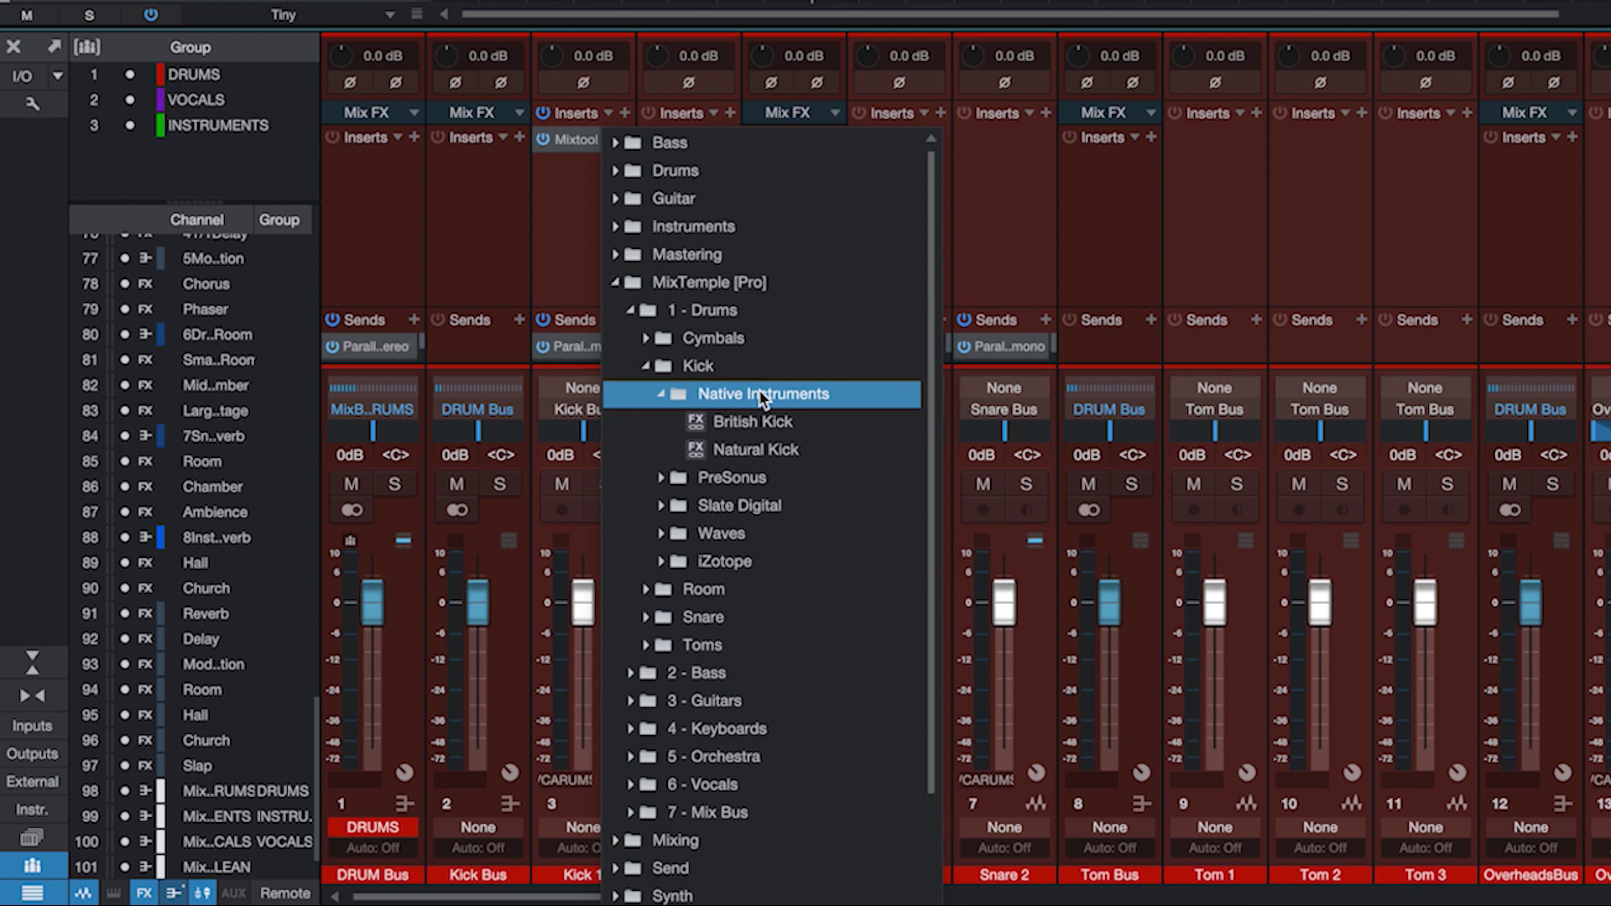
pyautogui.moveTo(782, 428)
pyautogui.mouseDown()
pyautogui.moveTo(738, 452)
pyautogui.moveTo(767, 425)
pyautogui.mouseUp()
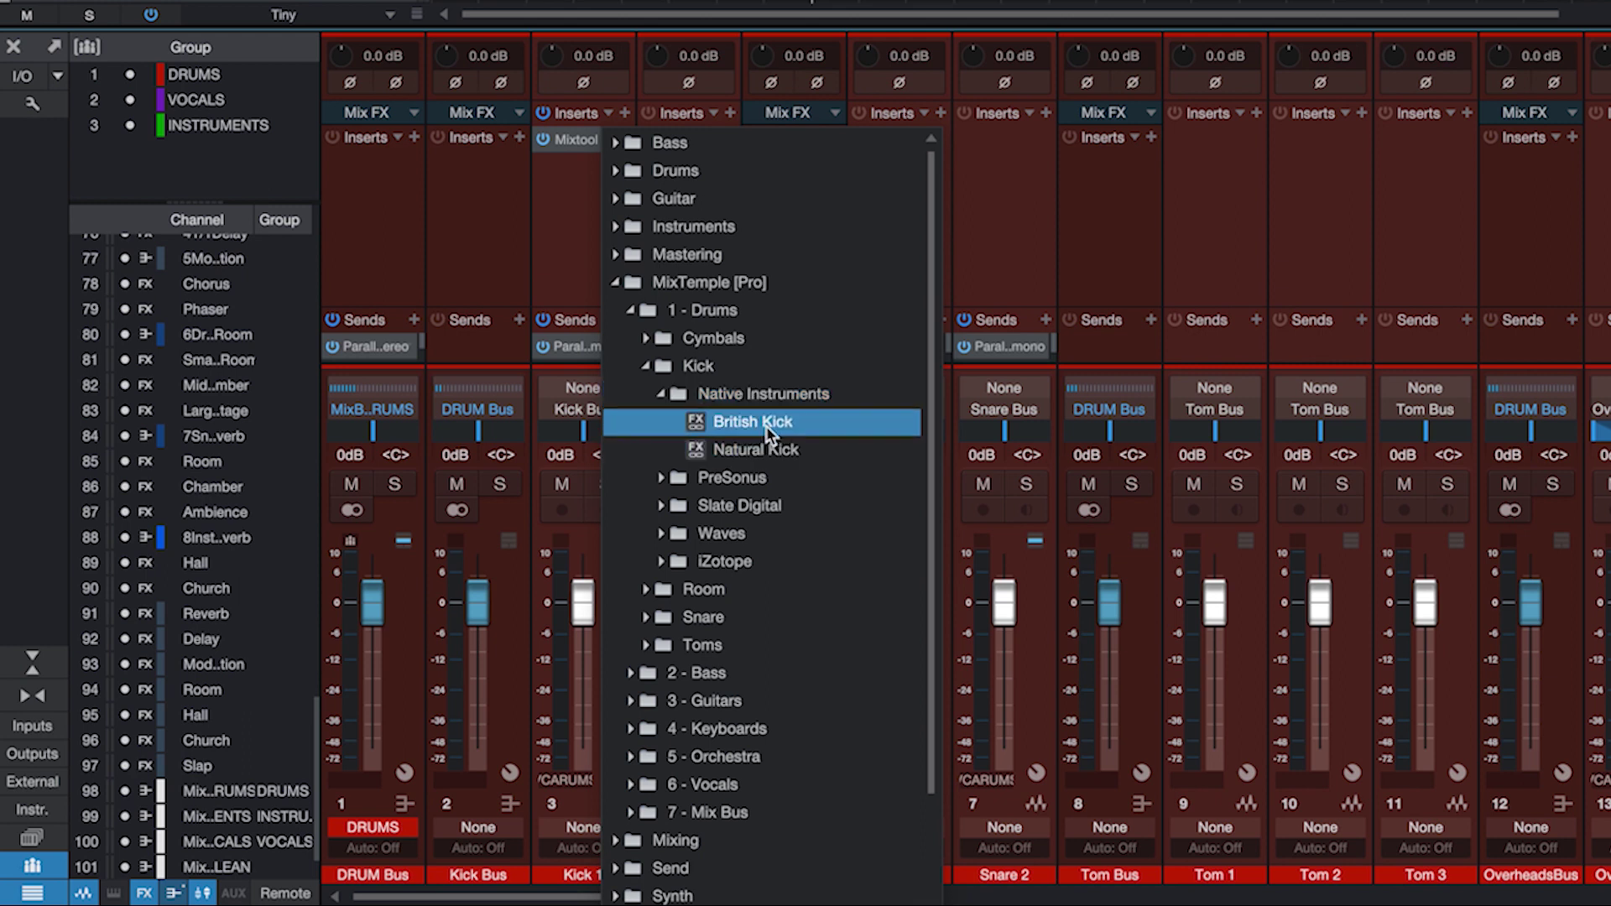
# Step: Load the British Kick chain onto Kick 1 and review its Transient Master, Solid EQ and Supercharger settings
pyautogui.click(767, 426)
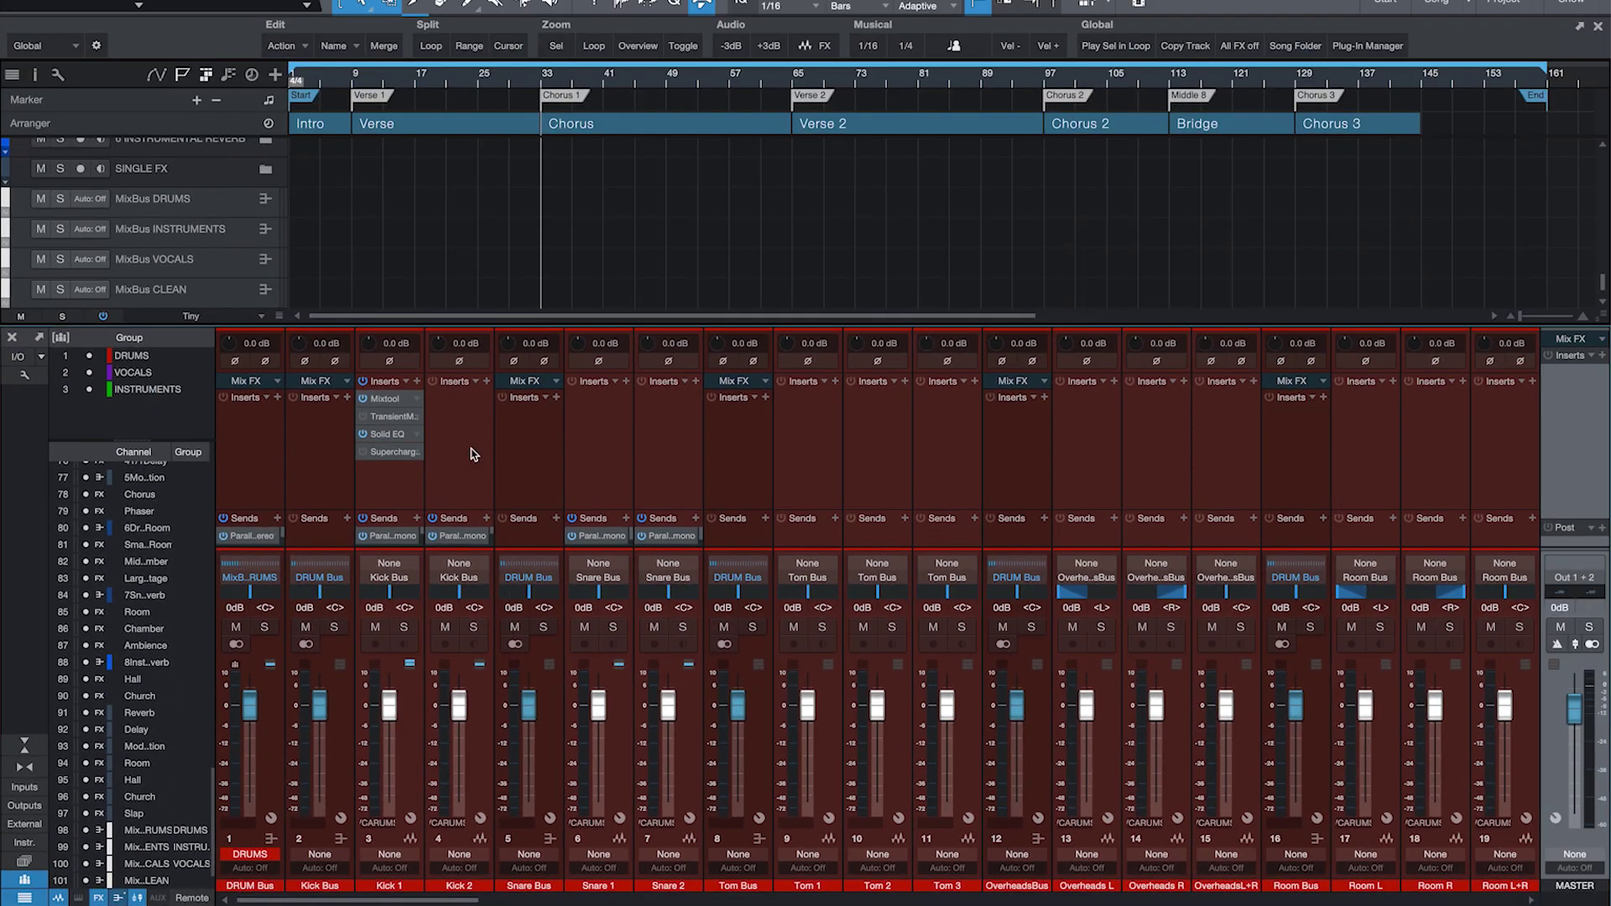
pyautogui.click(397, 421)
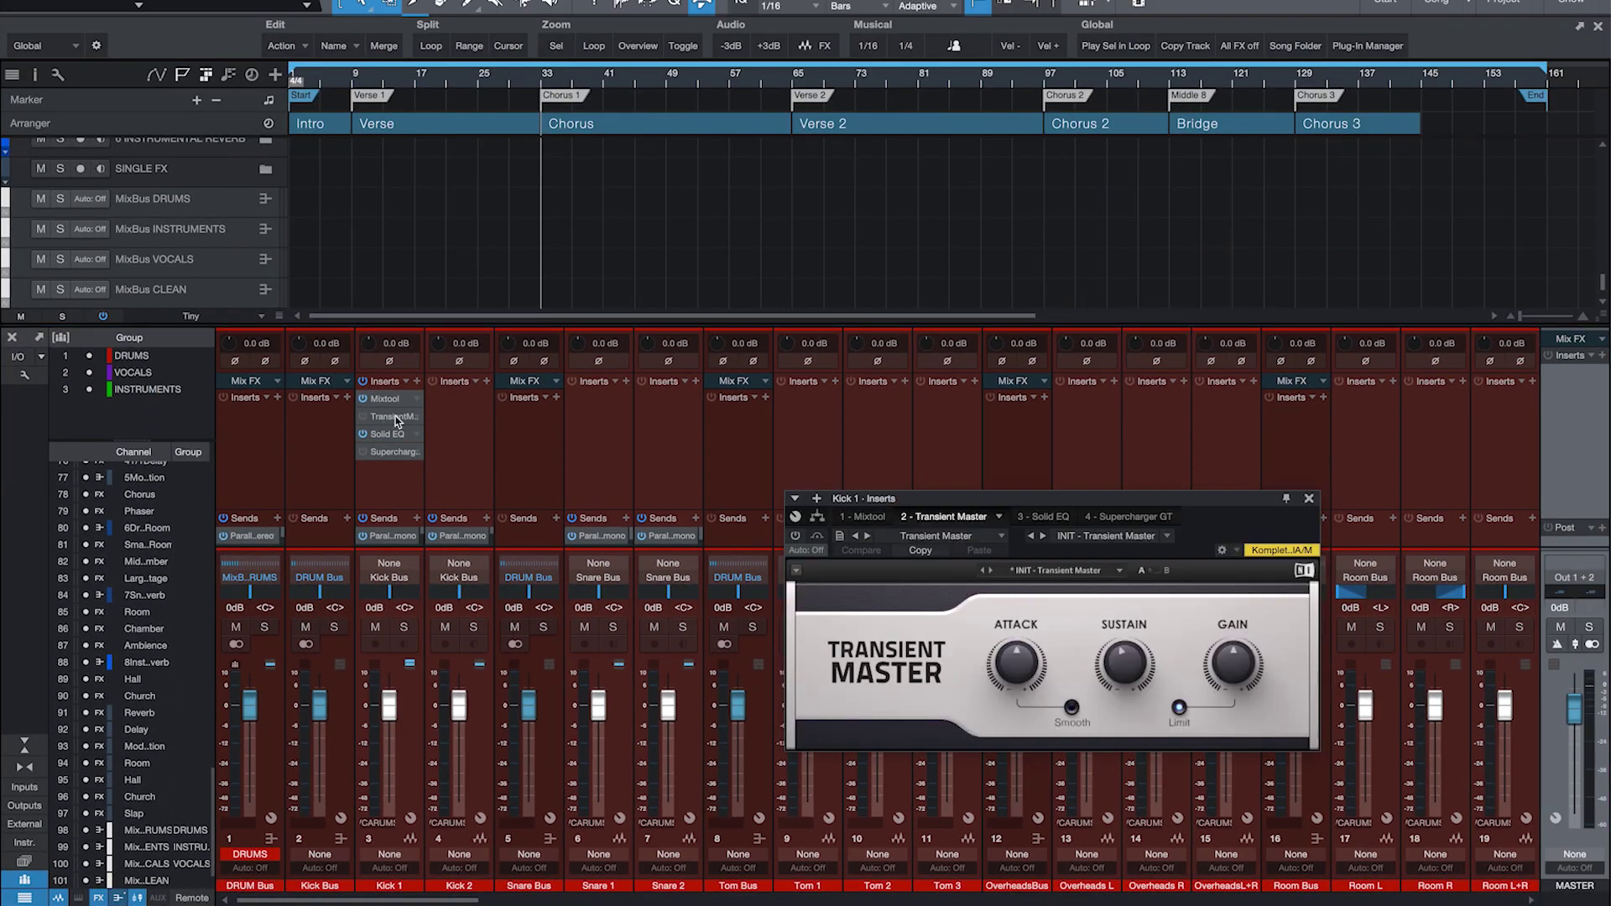
pyautogui.click(1045, 517)
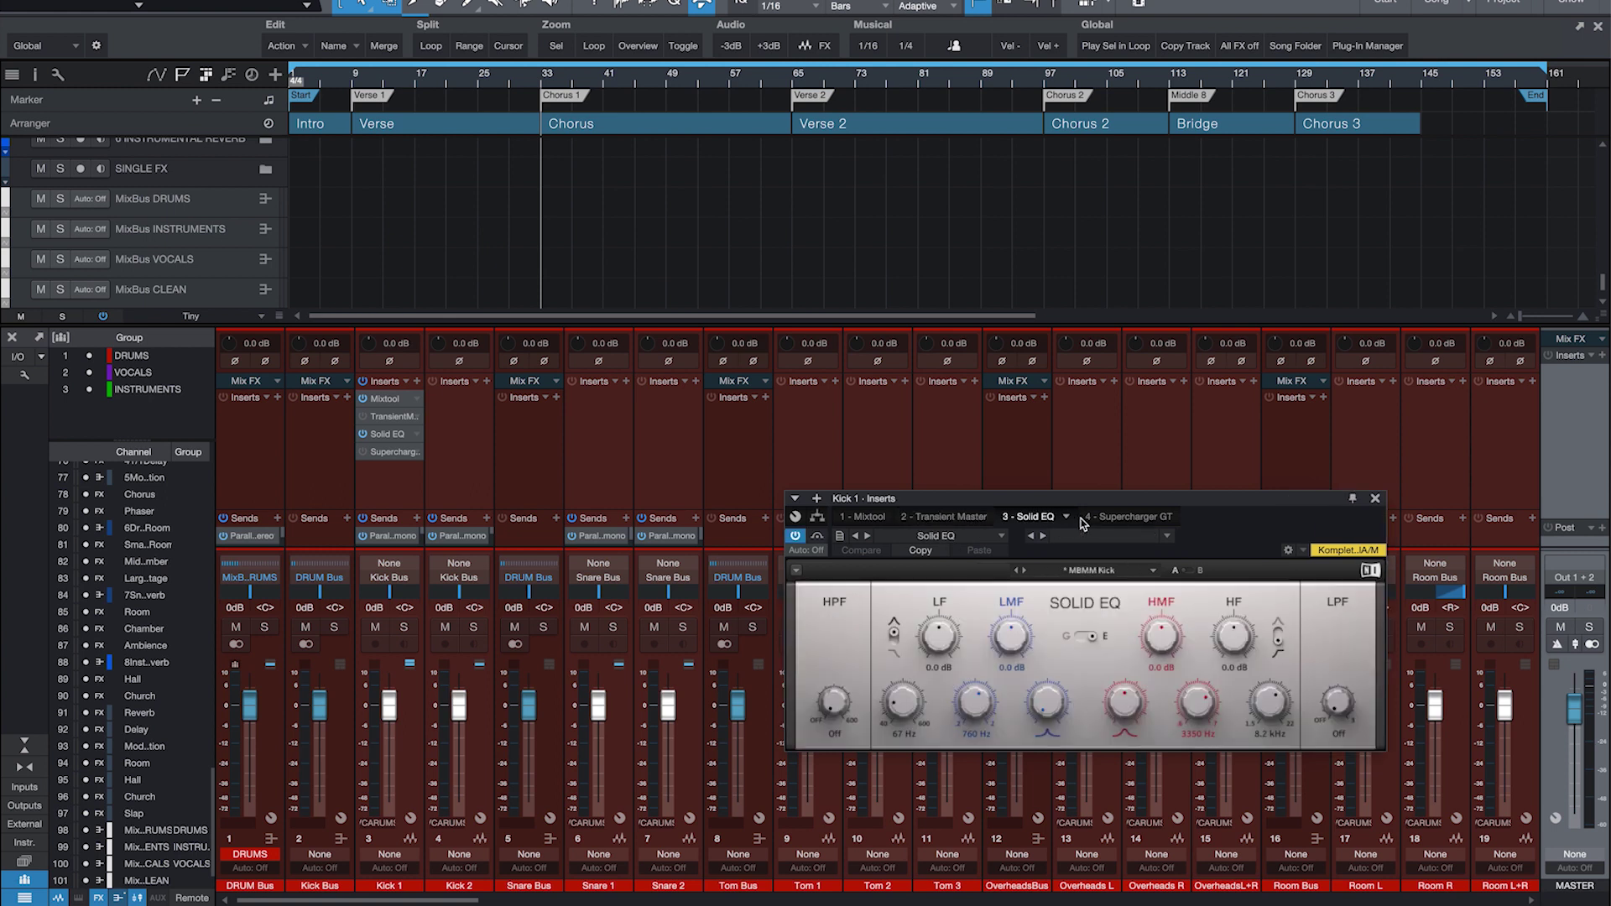
pyautogui.click(1132, 517)
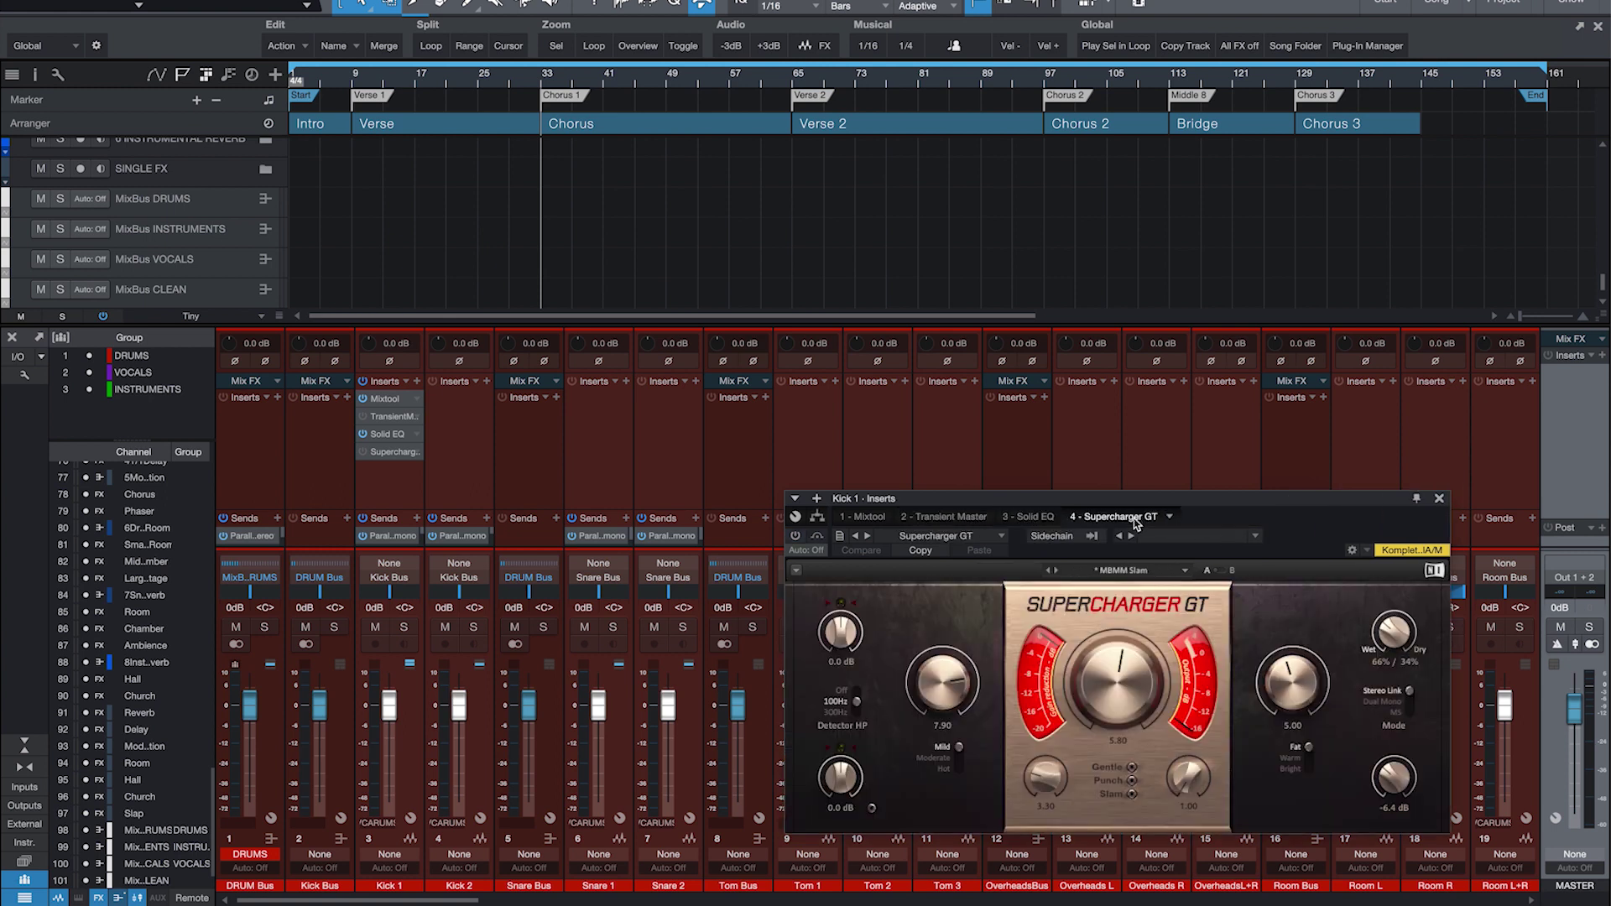
pyautogui.click(1035, 521)
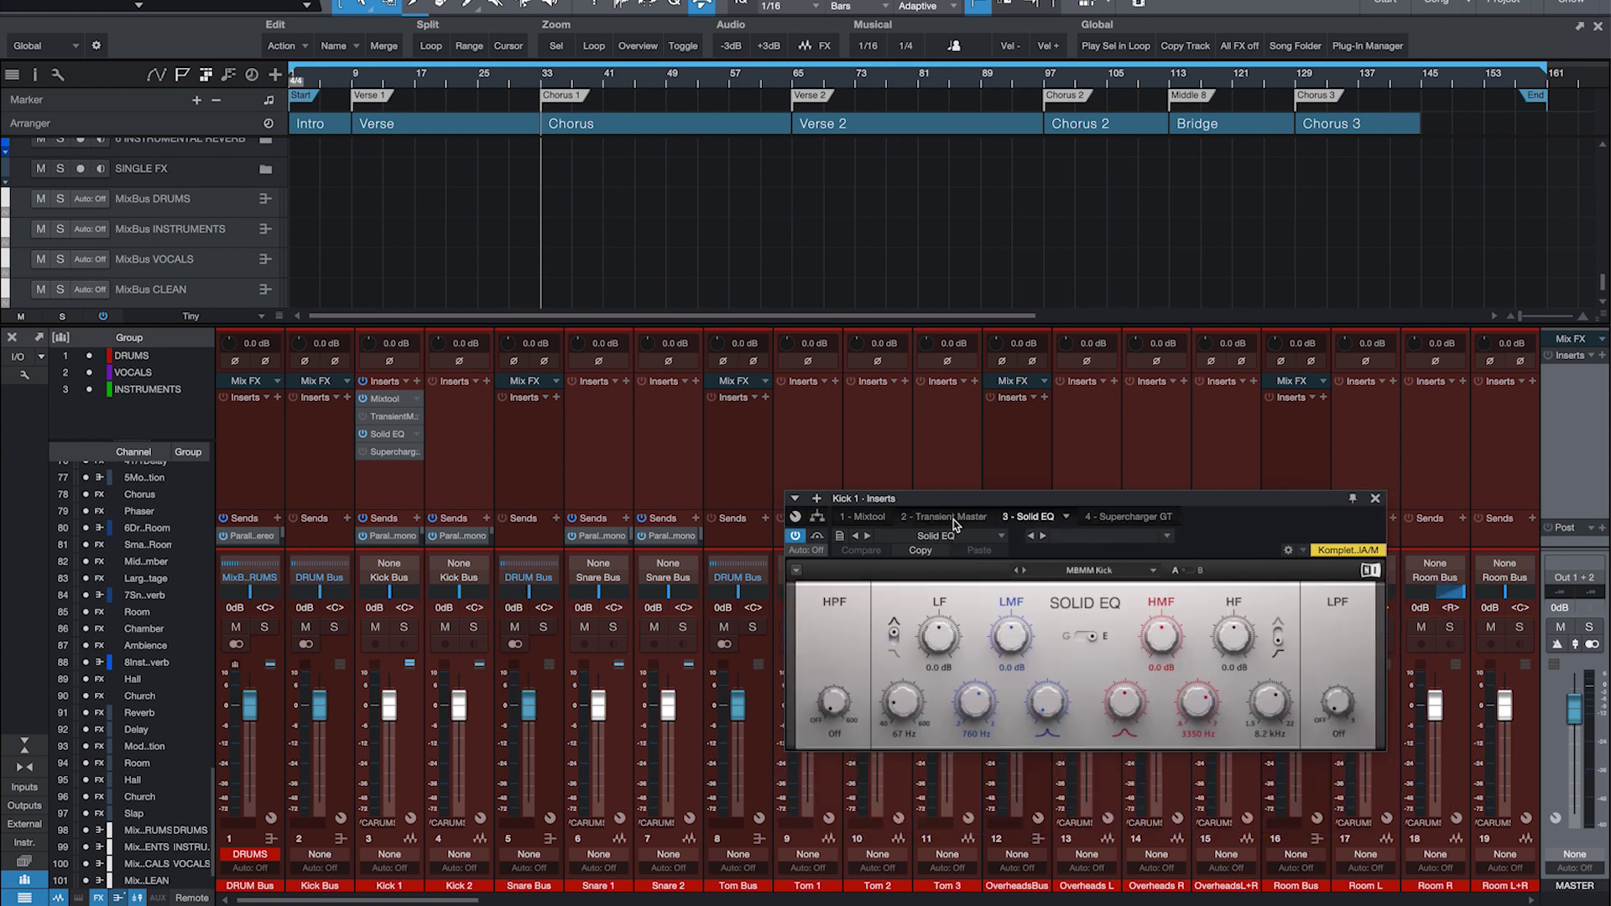
pyautogui.click(954, 518)
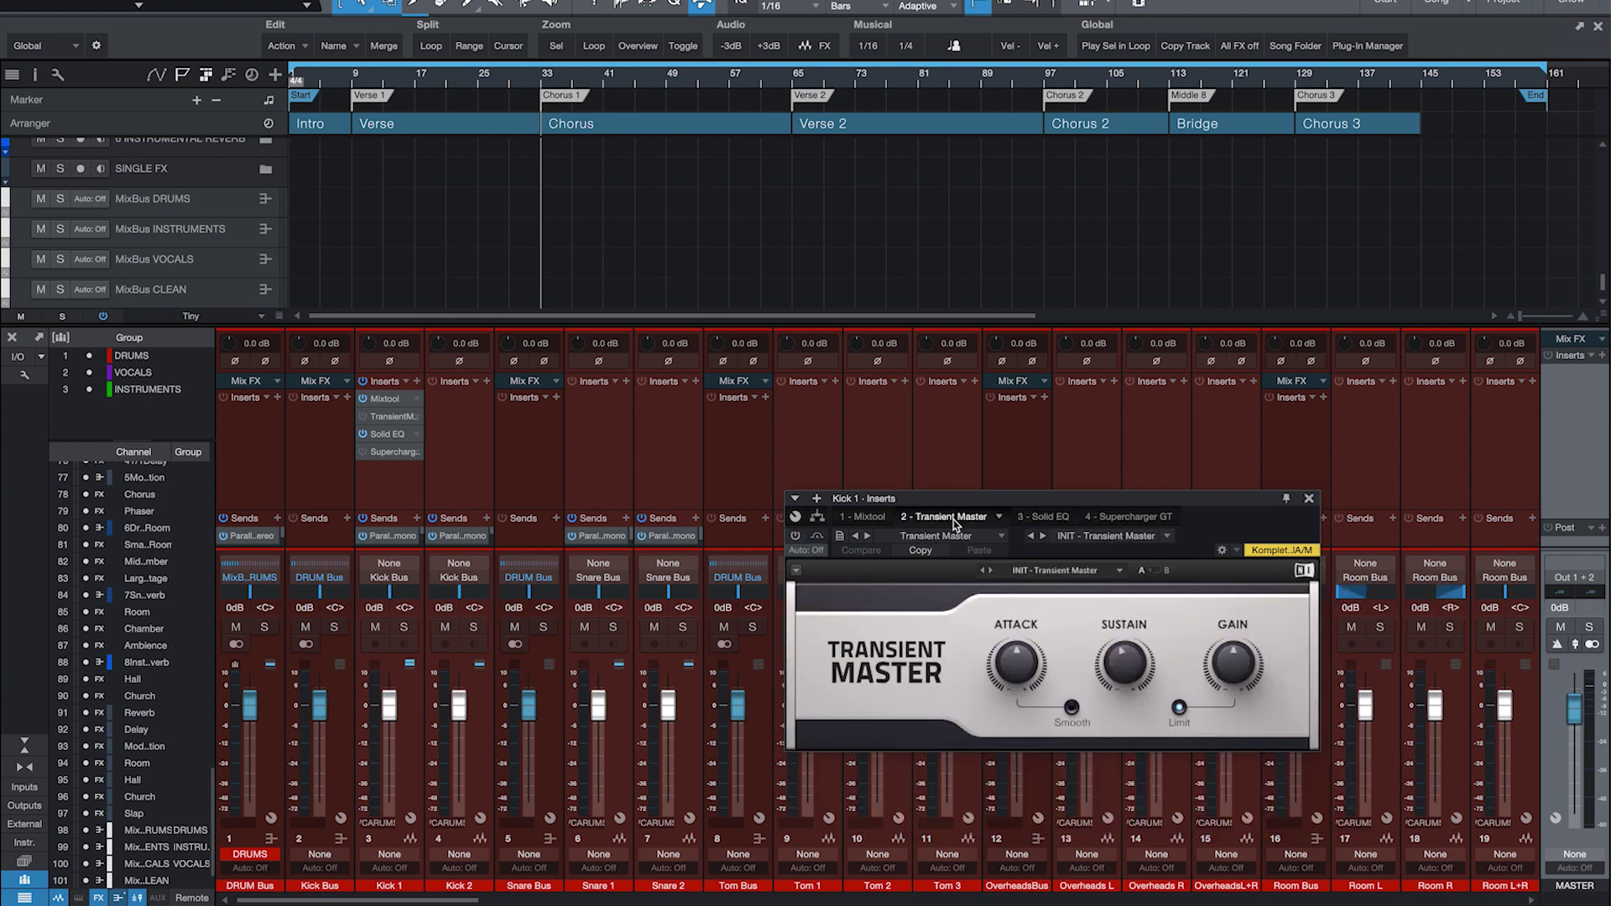
pyautogui.click(870, 516)
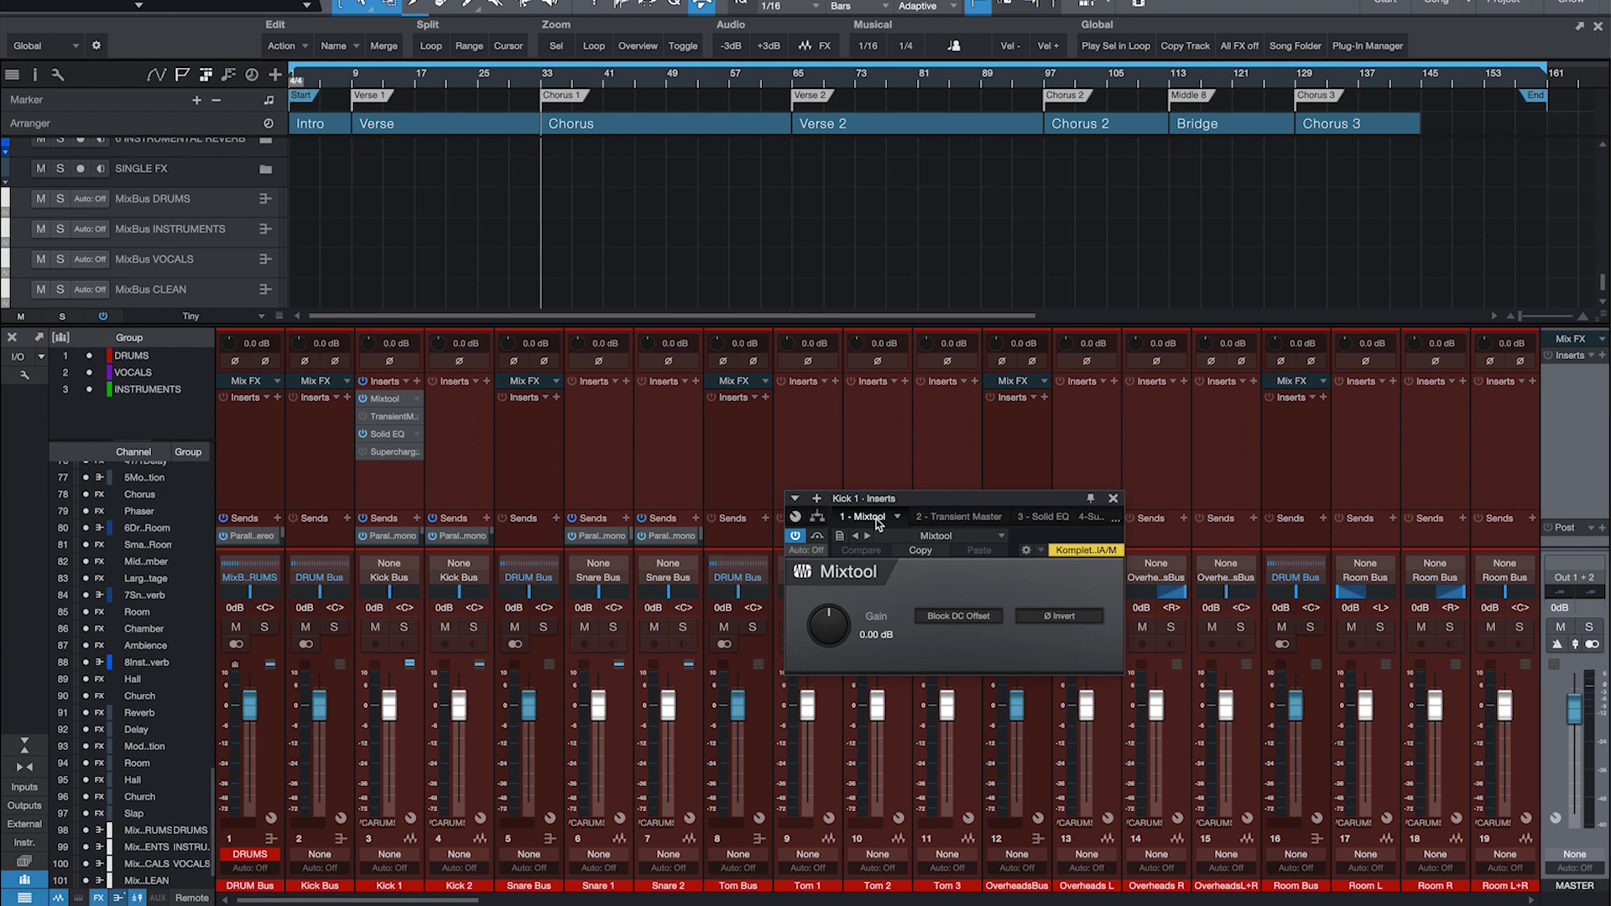
# Step: Try Mixtool gain at -11.52 dB with polarity inverted, then reset the gain to 0 dB
pyautogui.moveTo(837, 636); pyautogui.dragTo(862, 678)
pyautogui.click(1059, 616)
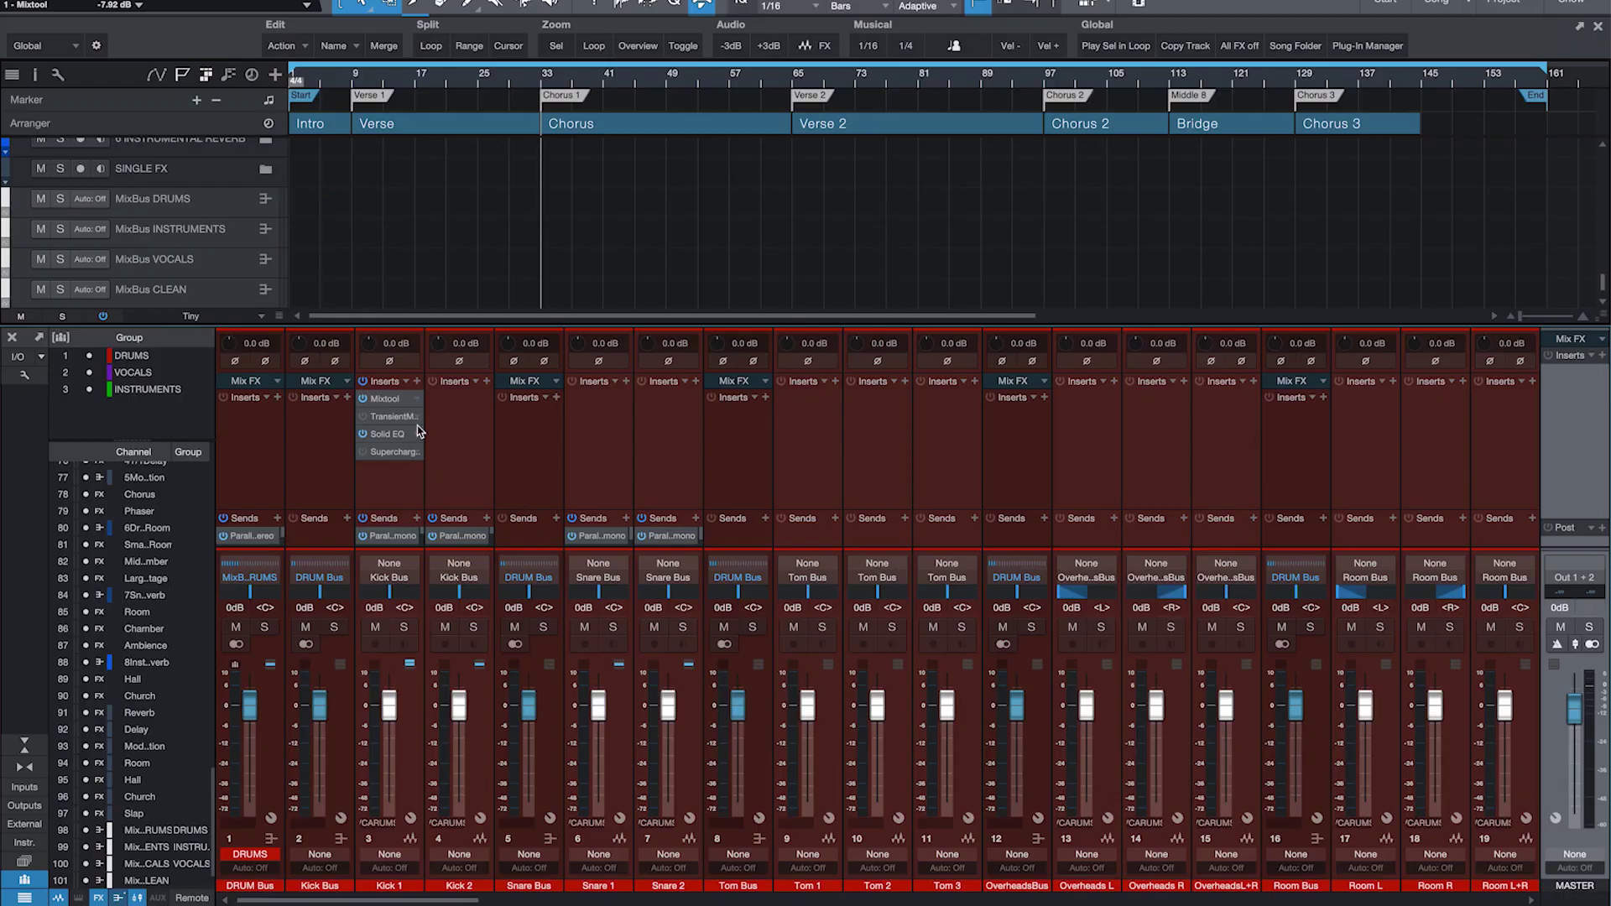
pyautogui.click(385, 400)
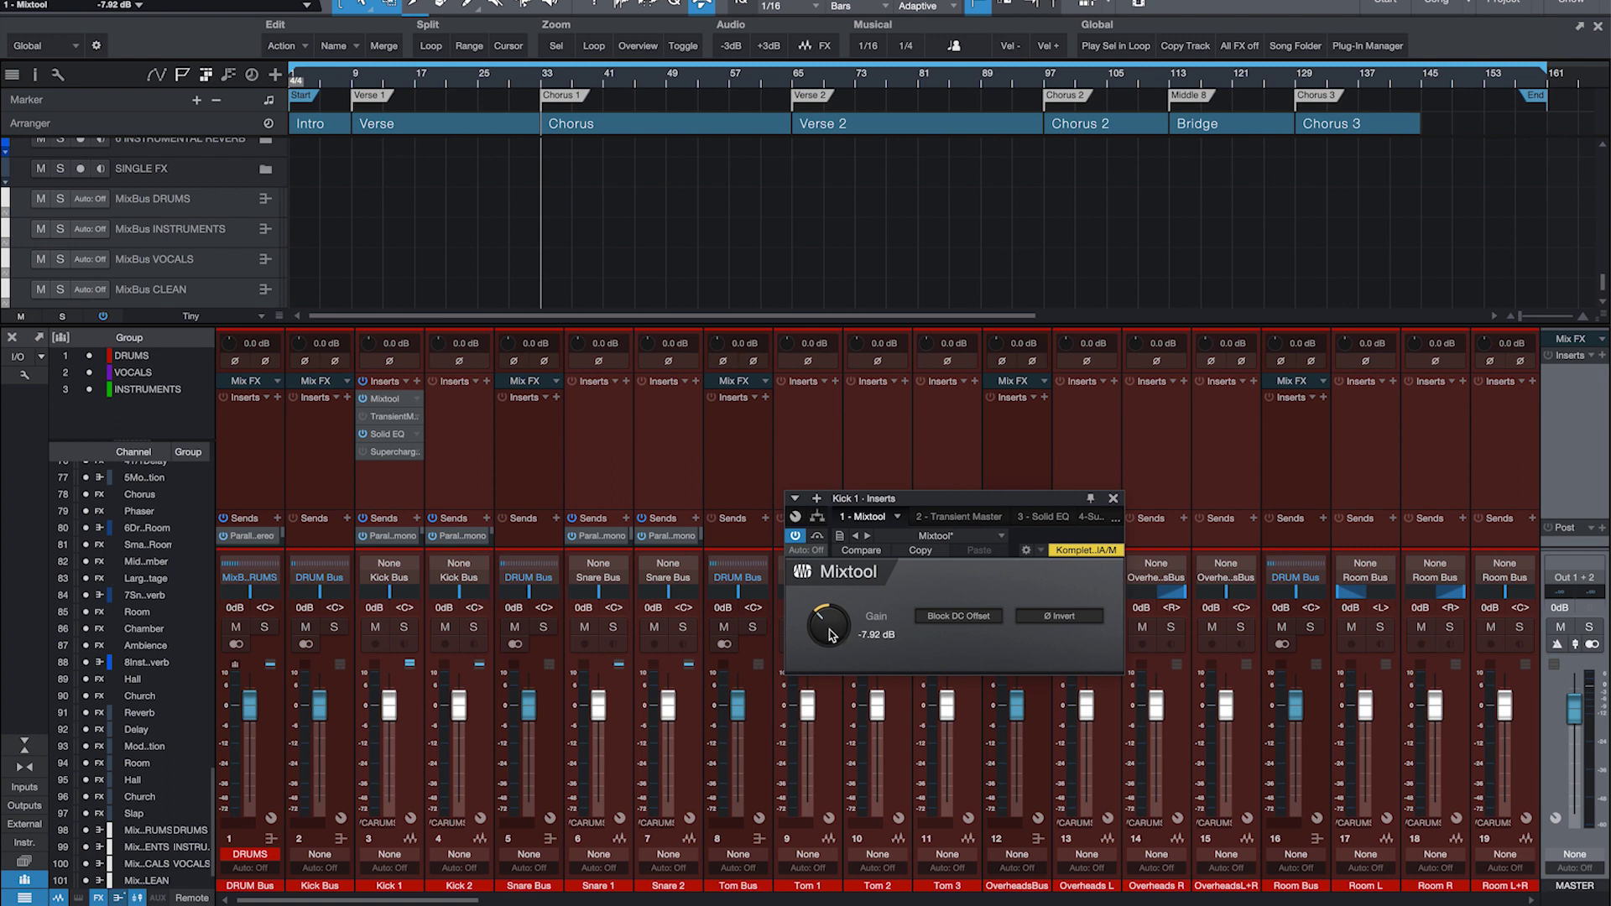
pyautogui.moveTo(829, 635); pyautogui.dragTo(850, 607)
pyautogui.keyDown('alt'); pyautogui.click(849, 608); pyautogui.keyUp('alt')
pyautogui.click(424, 396)
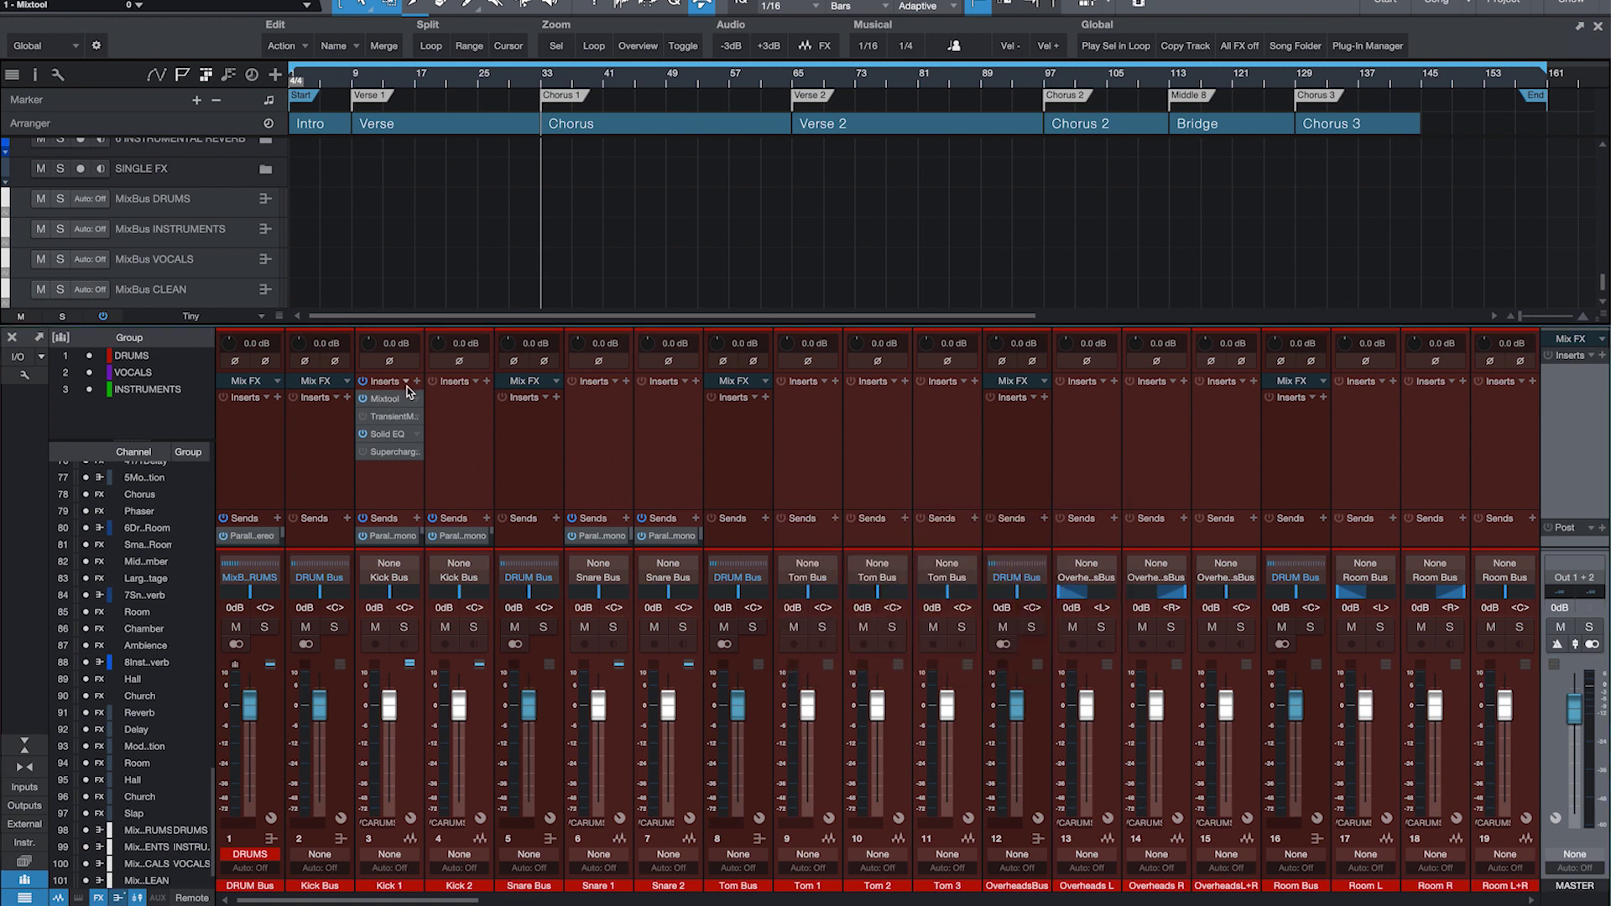
# Step: Remove all Kick 1 inserts and load MixTemple [Pro] > 1 - Drums > Kick > PreSonus > Classic Kick
pyautogui.click(406, 382)
pyautogui.click(472, 676)
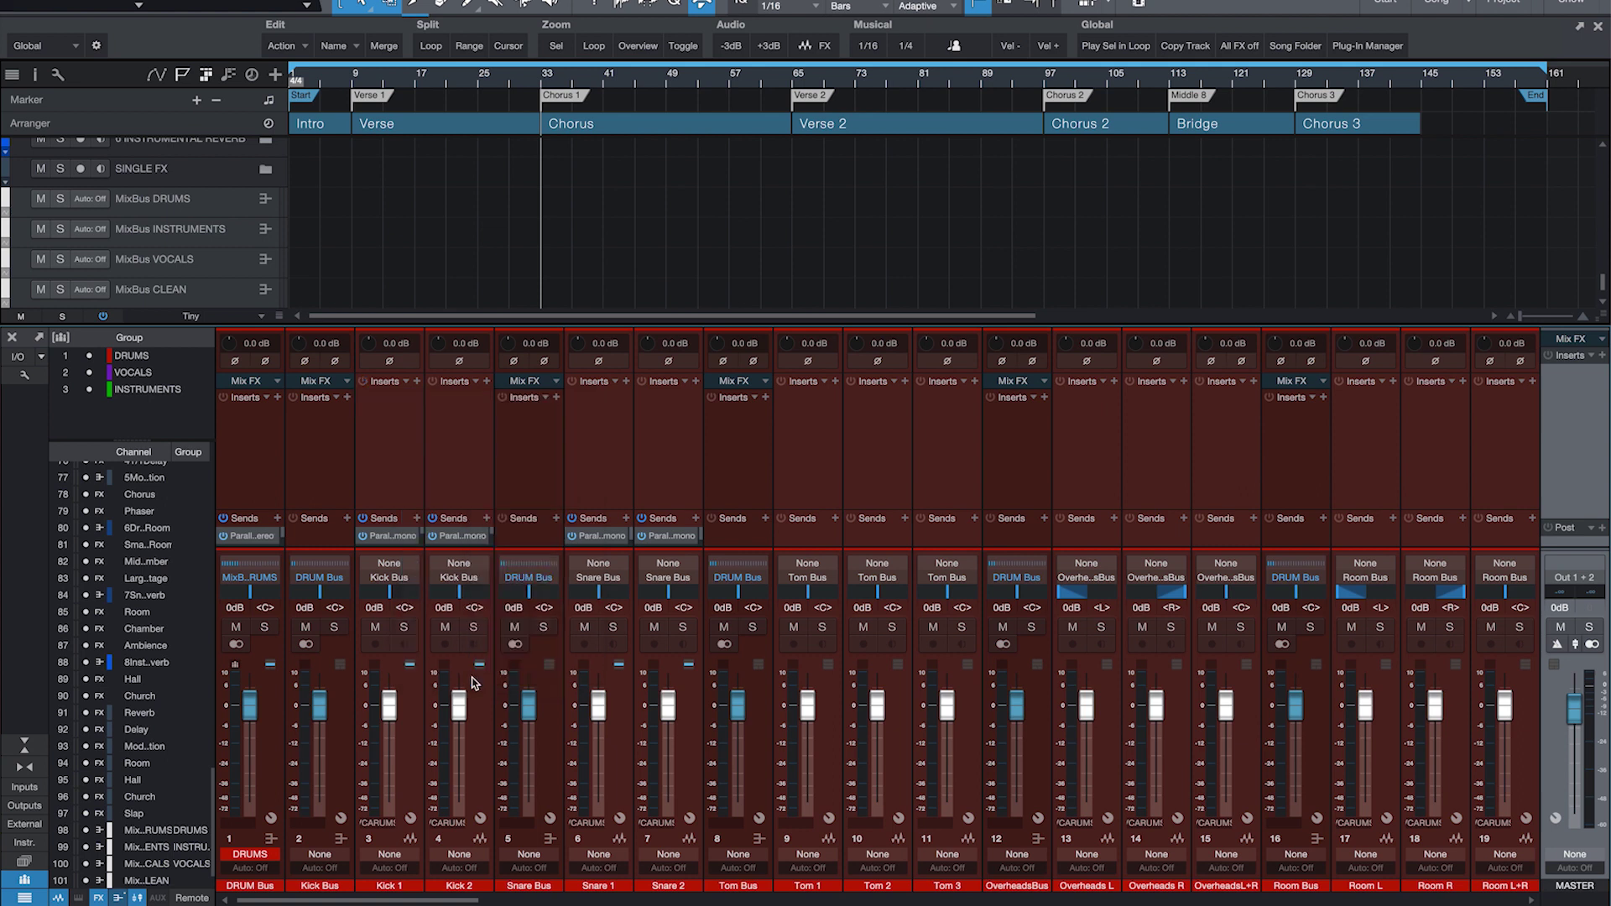
pyautogui.click(408, 384)
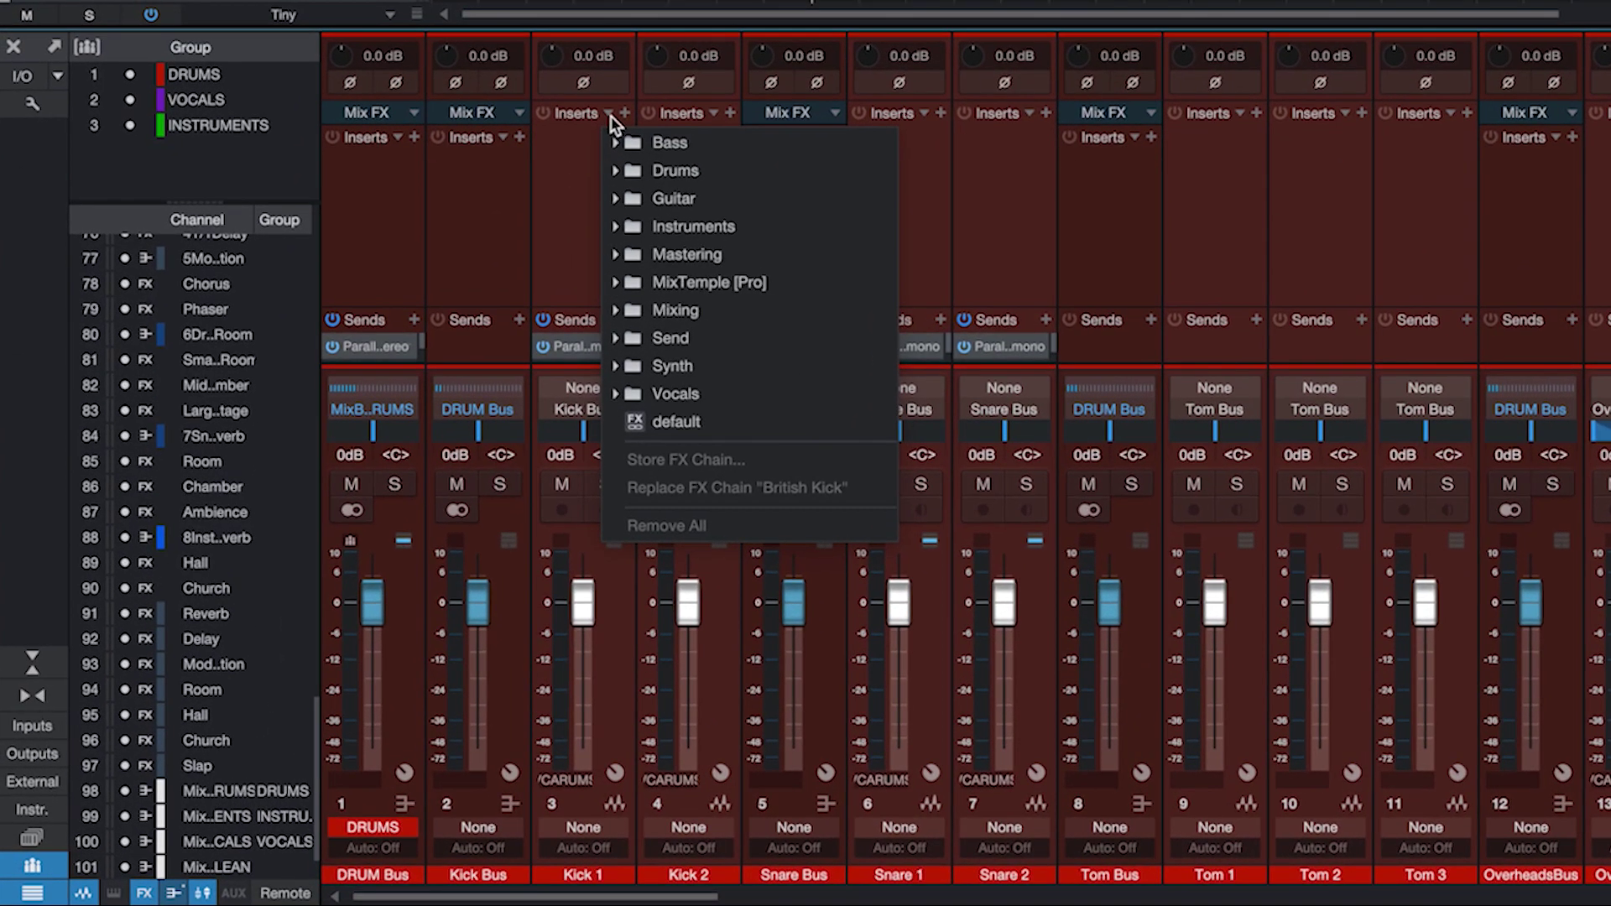
pyautogui.click(683, 280)
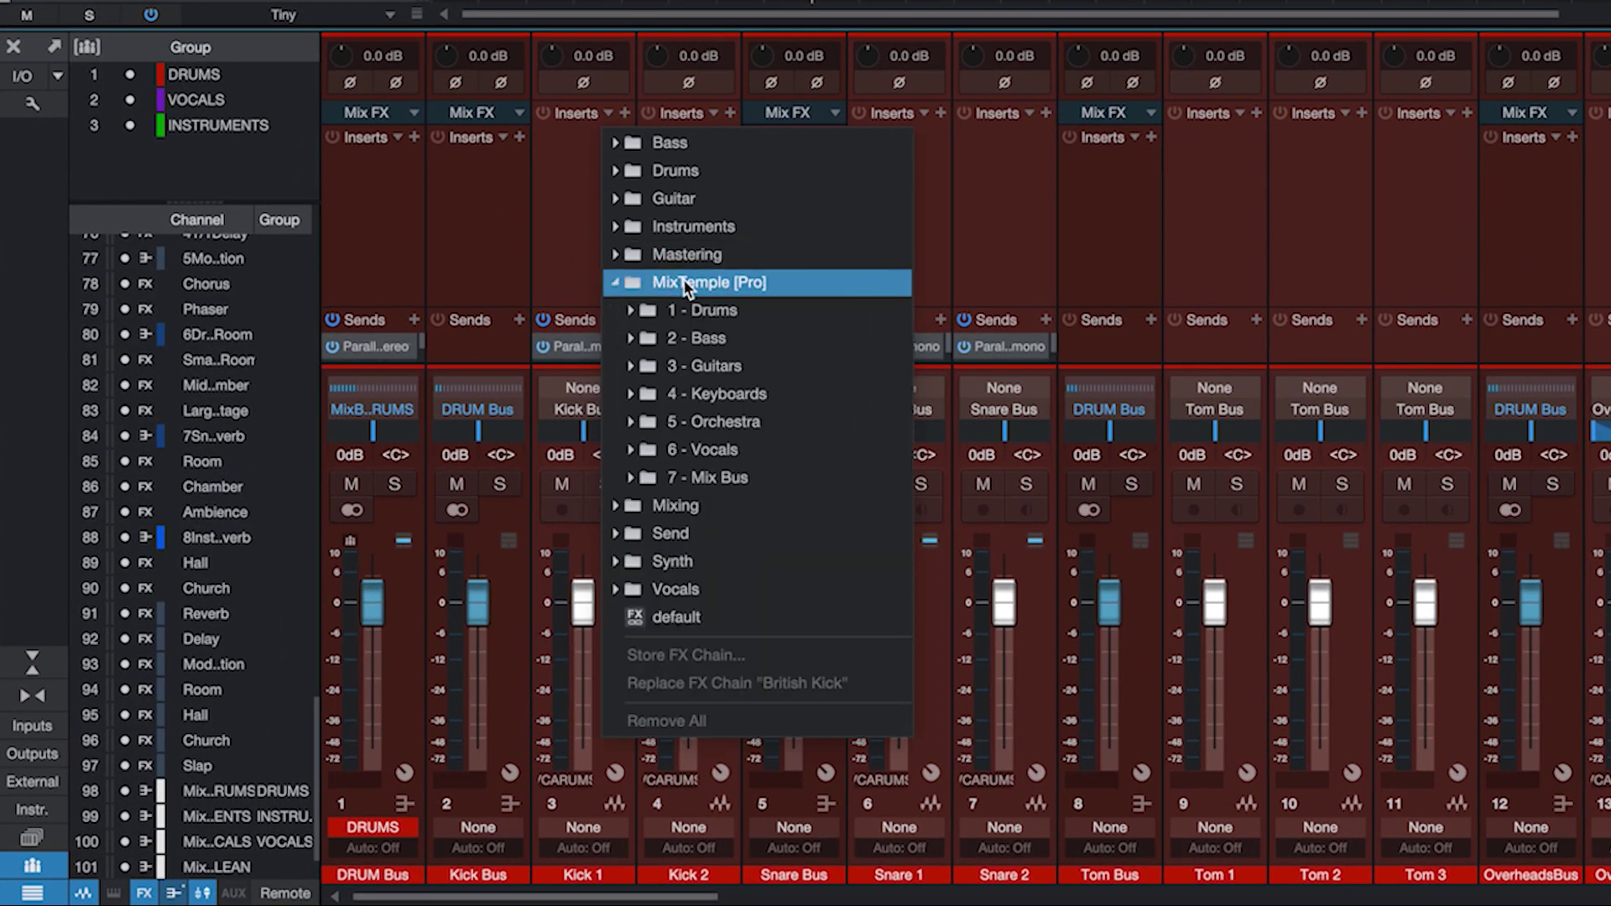
pyautogui.click(718, 311)
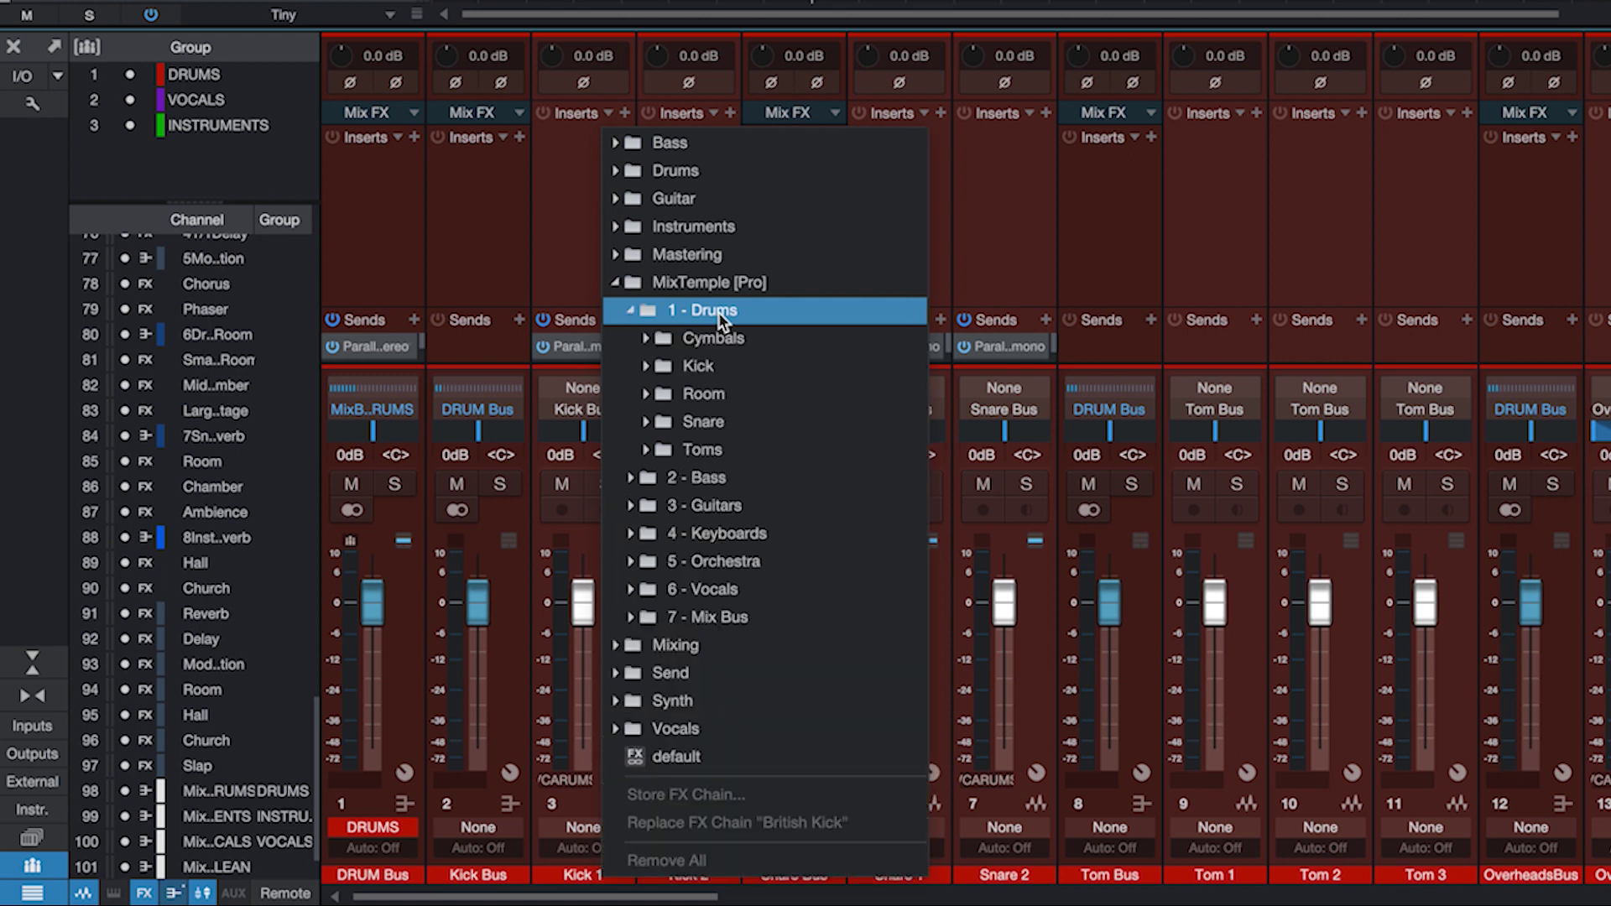
pyautogui.click(710, 365)
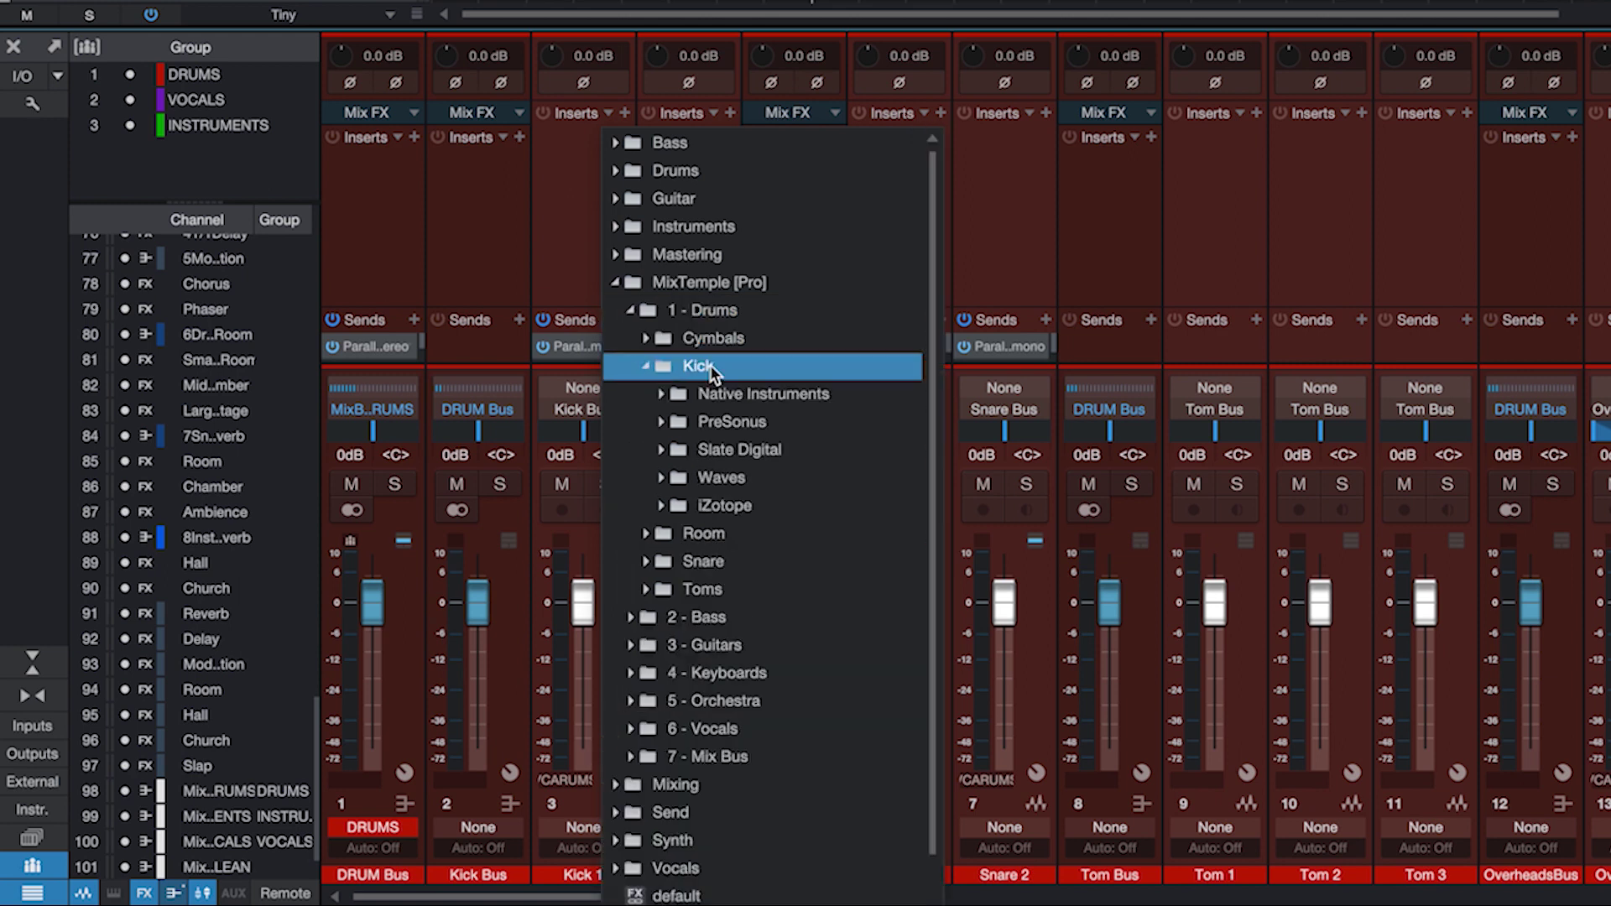
pyautogui.click(753, 425)
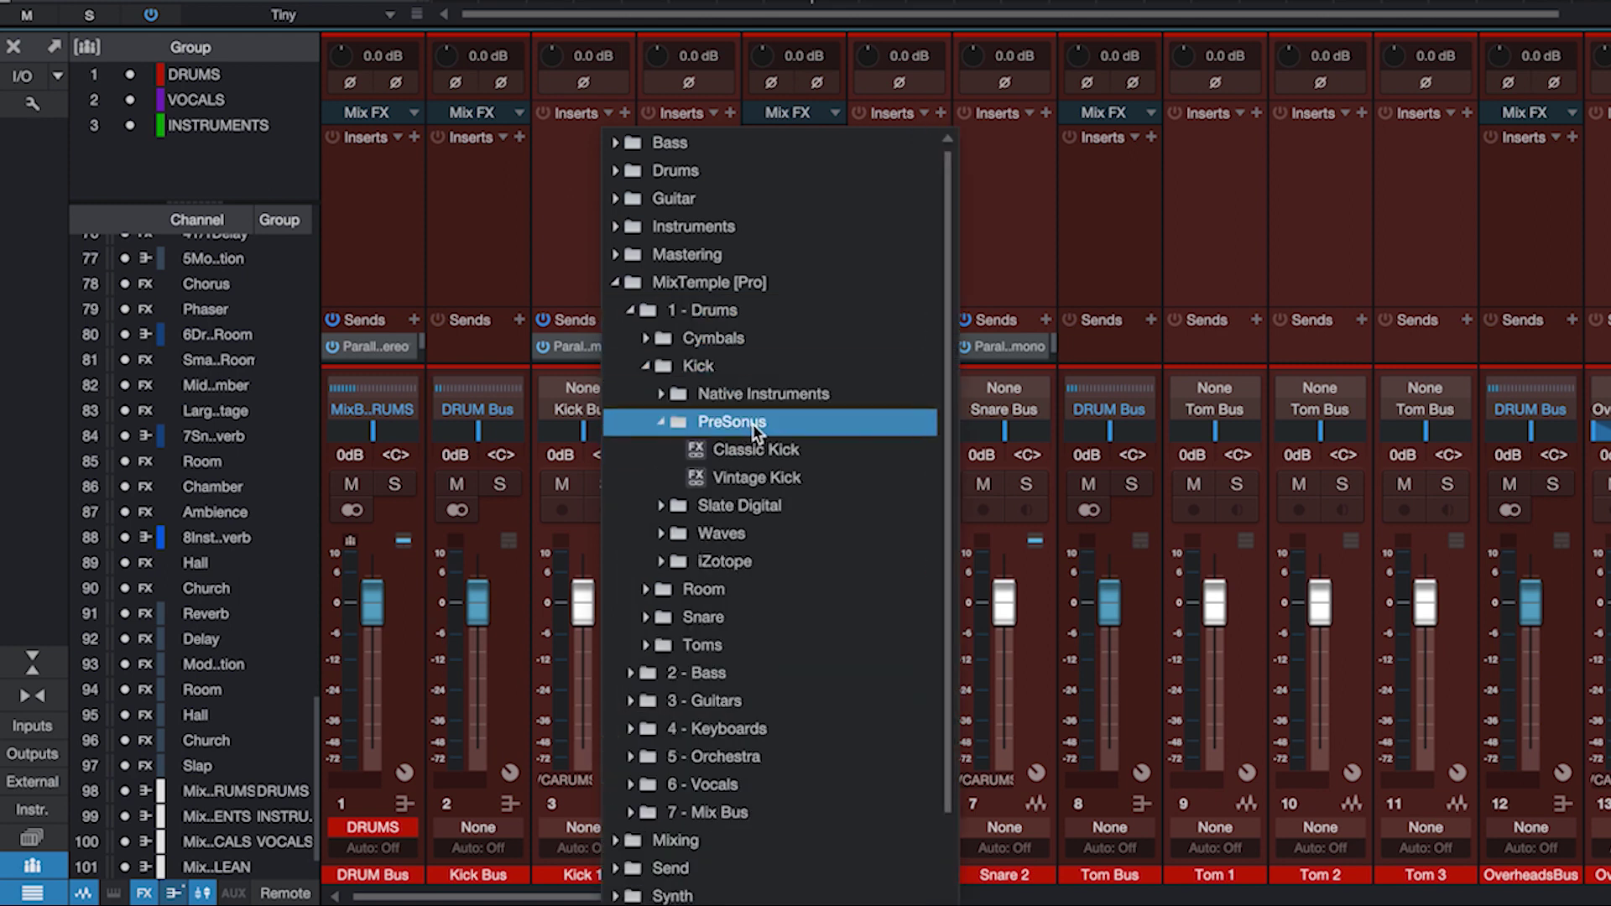
pyautogui.click(809, 450)
pyautogui.hscroll(5, 797, 126)
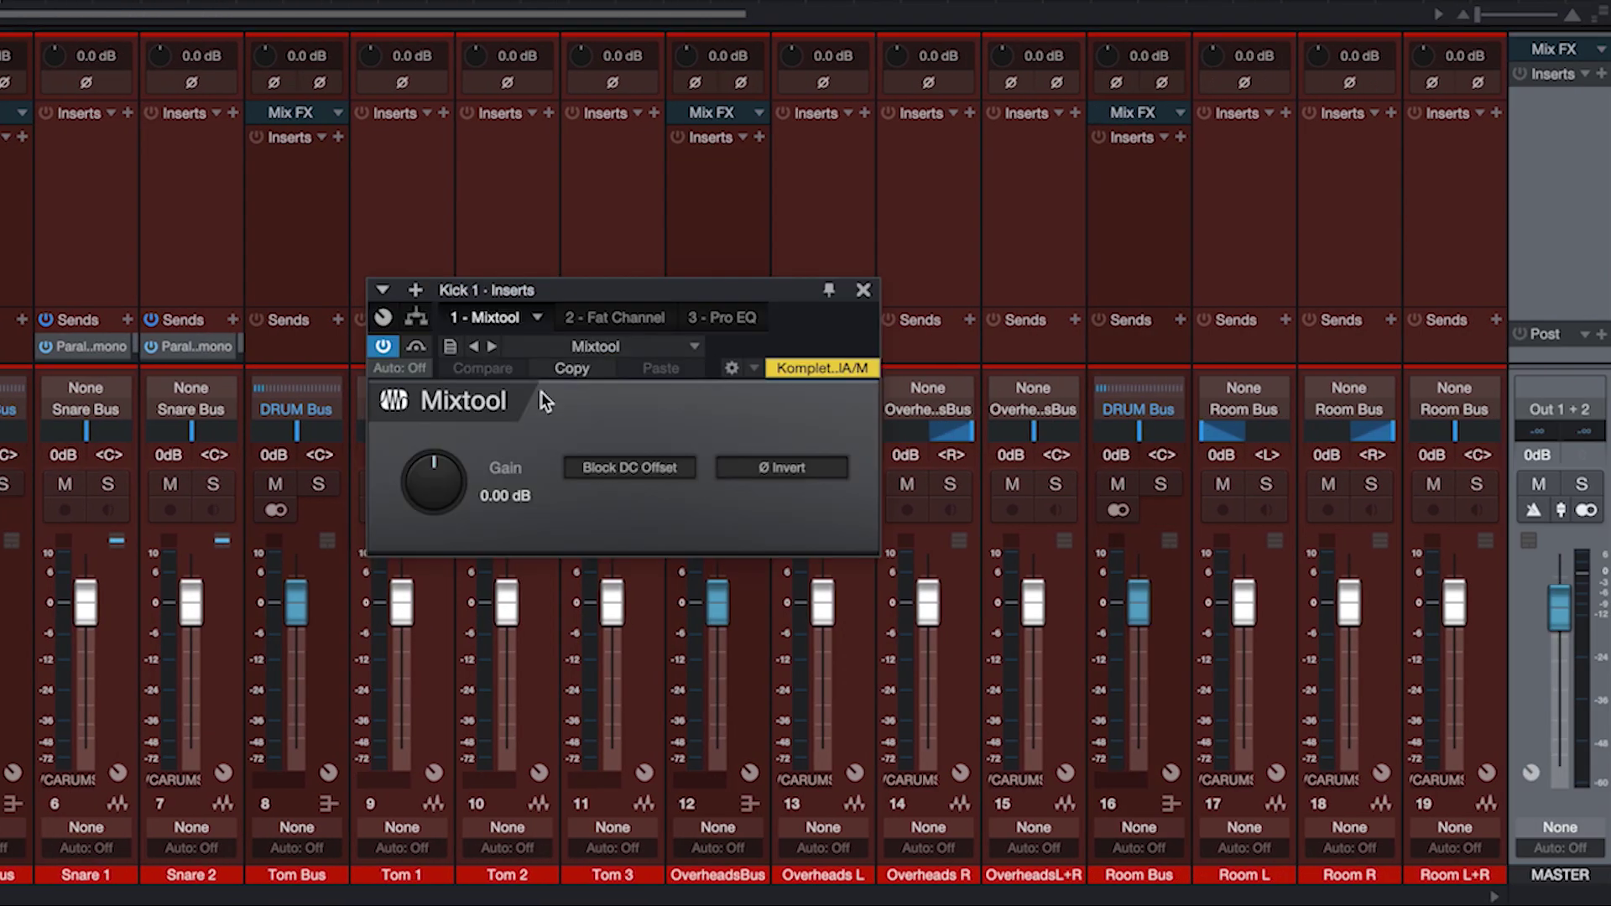
# Step: Set Kick 1's Mixtool gain to about -7 dB and review Fat Channel's HPF/Gate, compressor and EQ models
pyautogui.moveTo(434, 483); pyautogui.dragTo(444, 529)
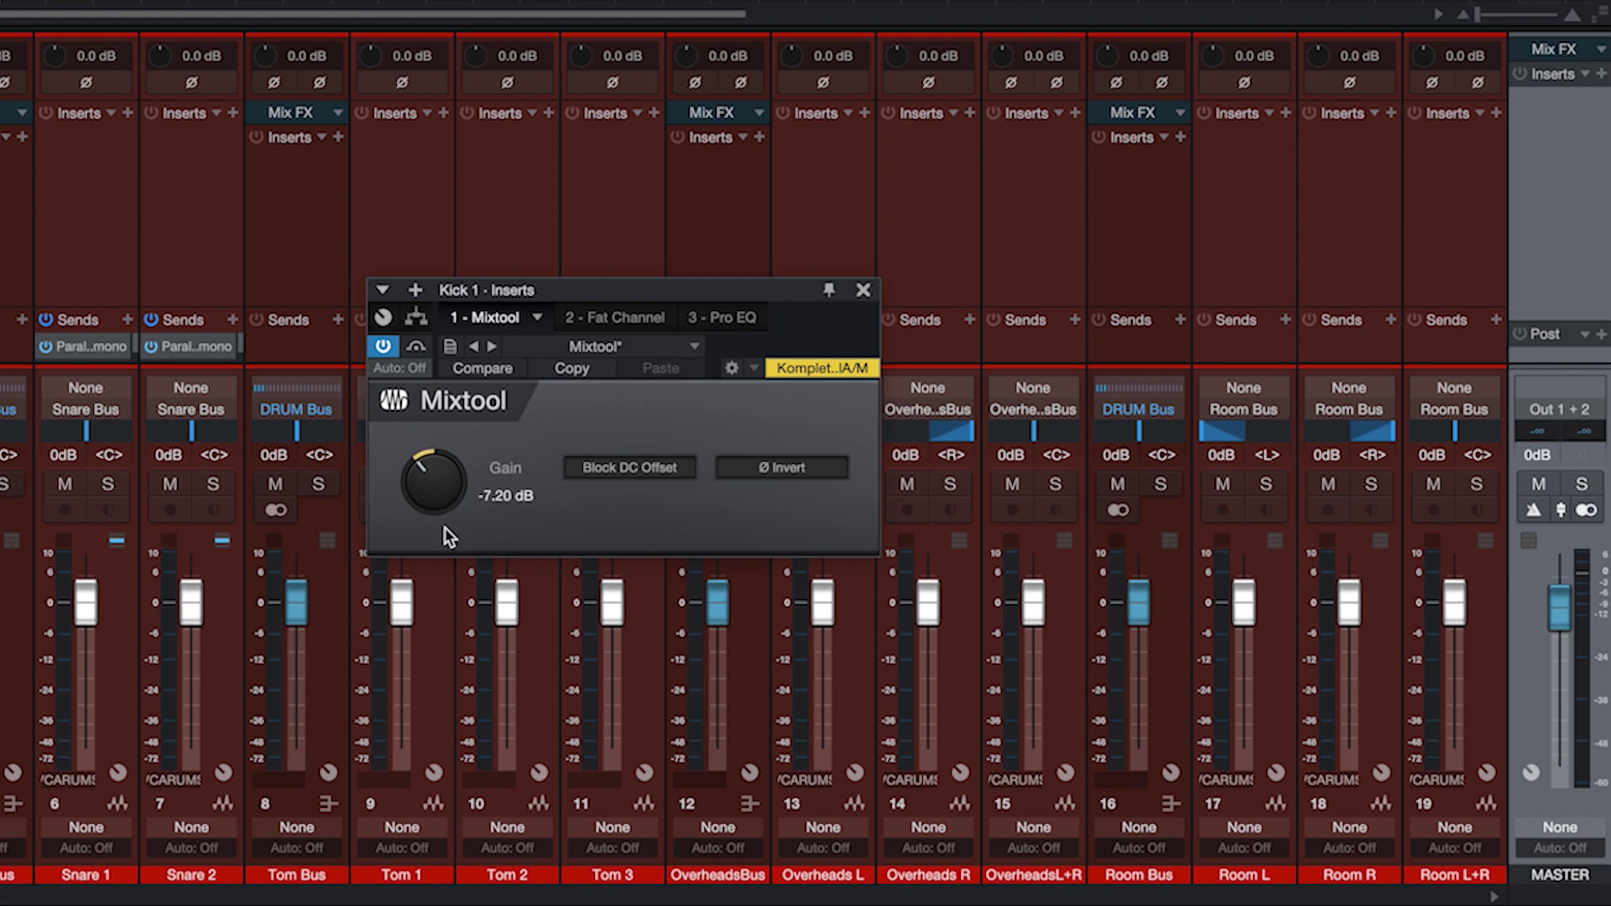
pyautogui.click(625, 319)
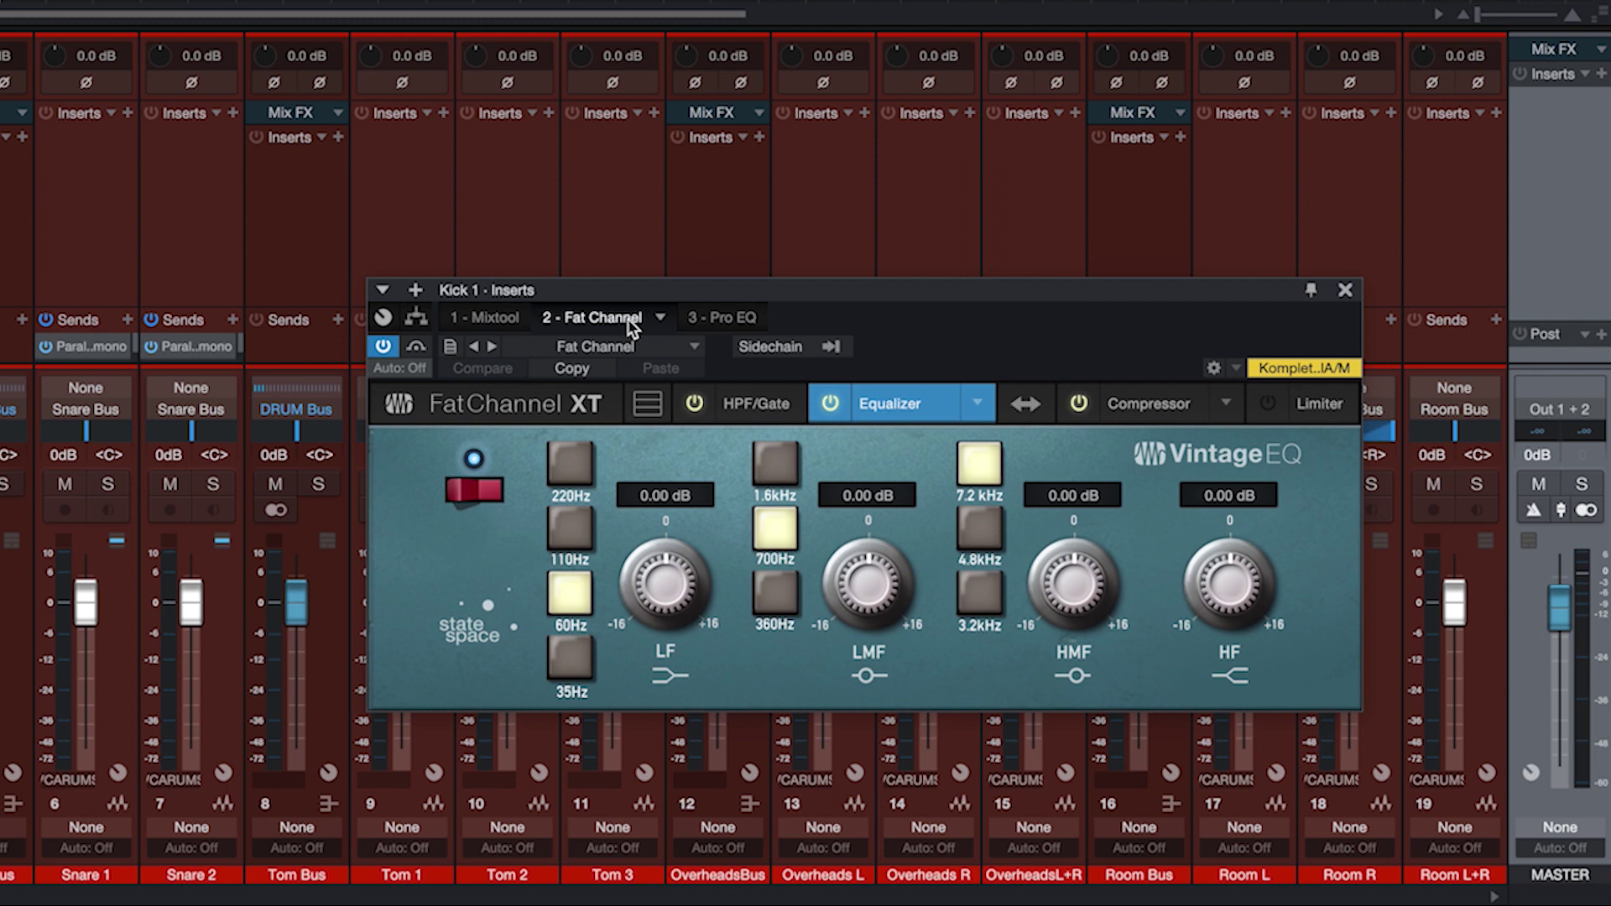
pyautogui.click(765, 410)
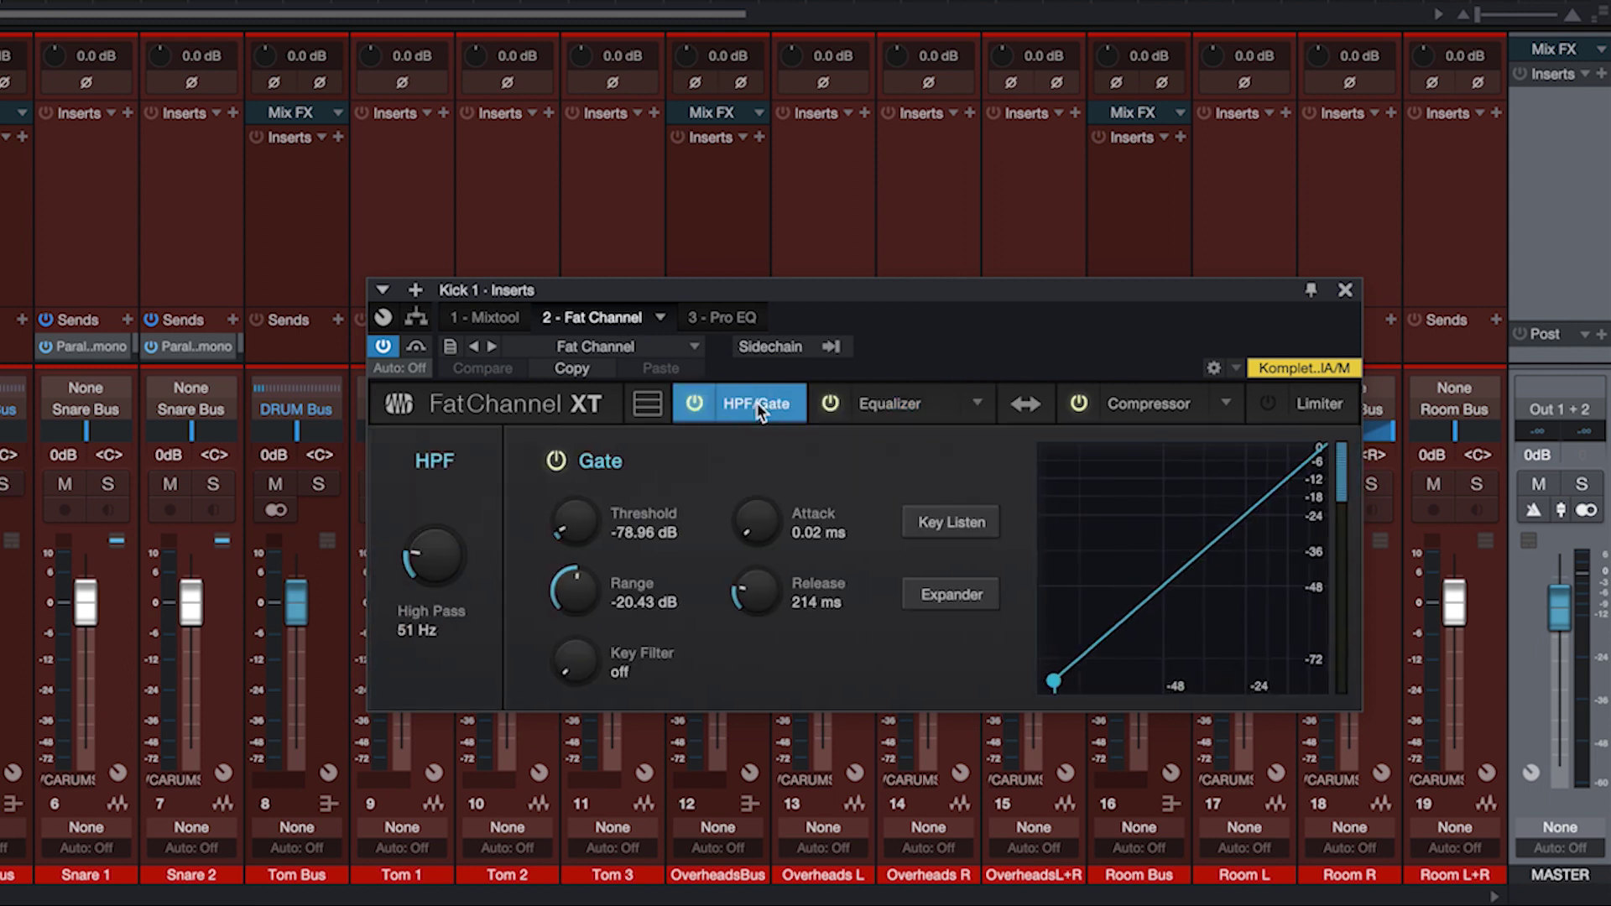
pyautogui.click(1166, 405)
pyautogui.click(1230, 406)
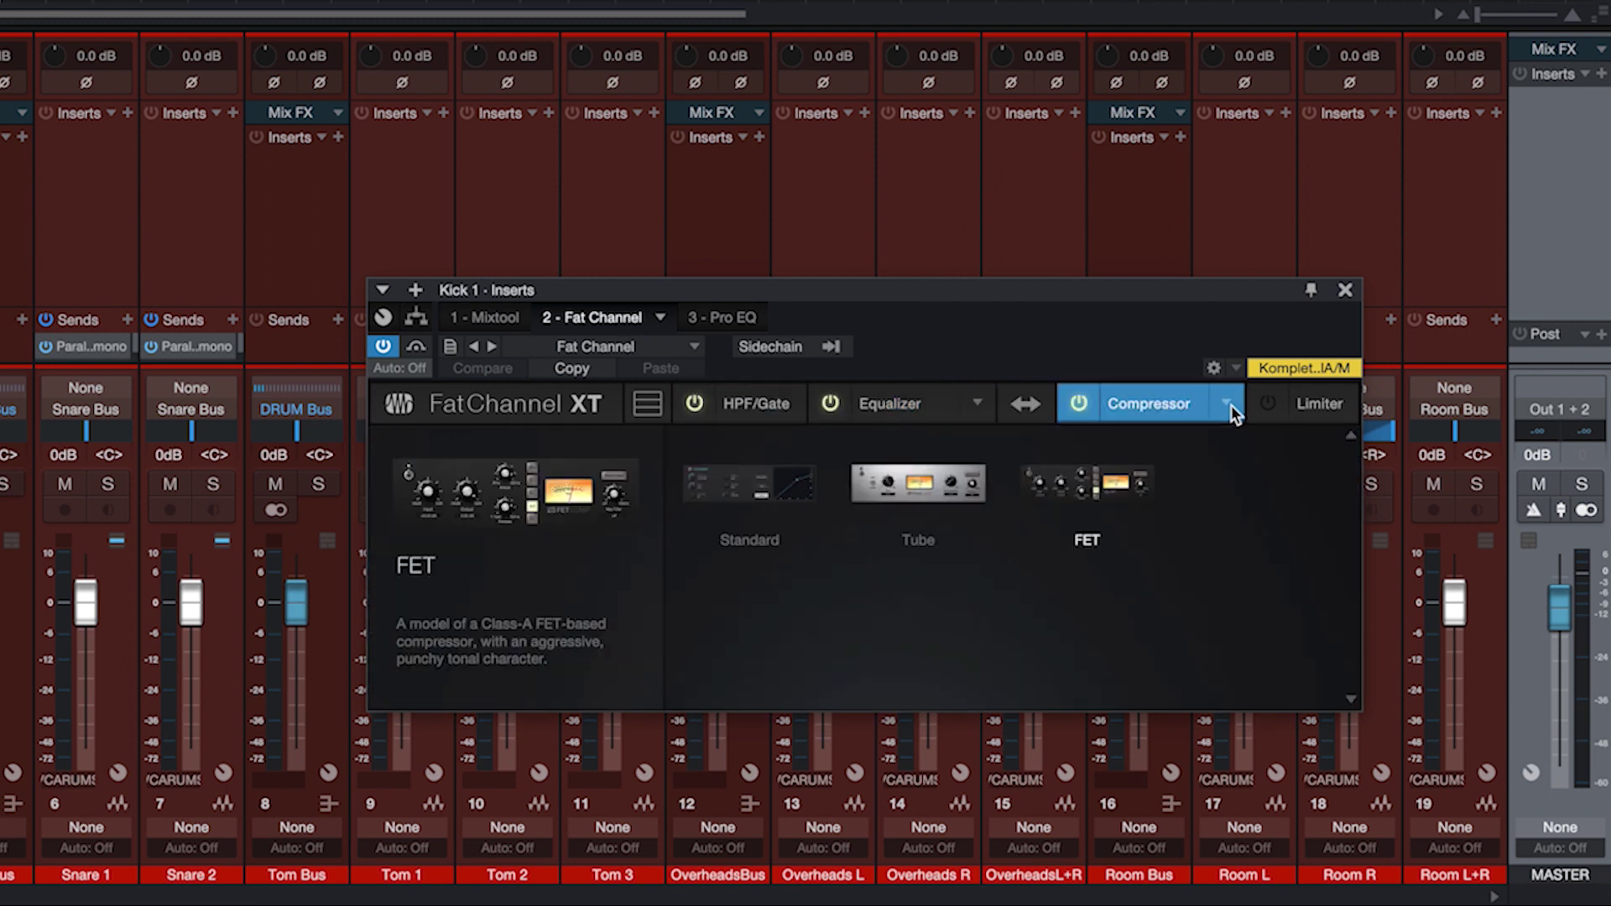
pyautogui.click(1231, 406)
pyautogui.click(1231, 405)
pyautogui.click(1231, 404)
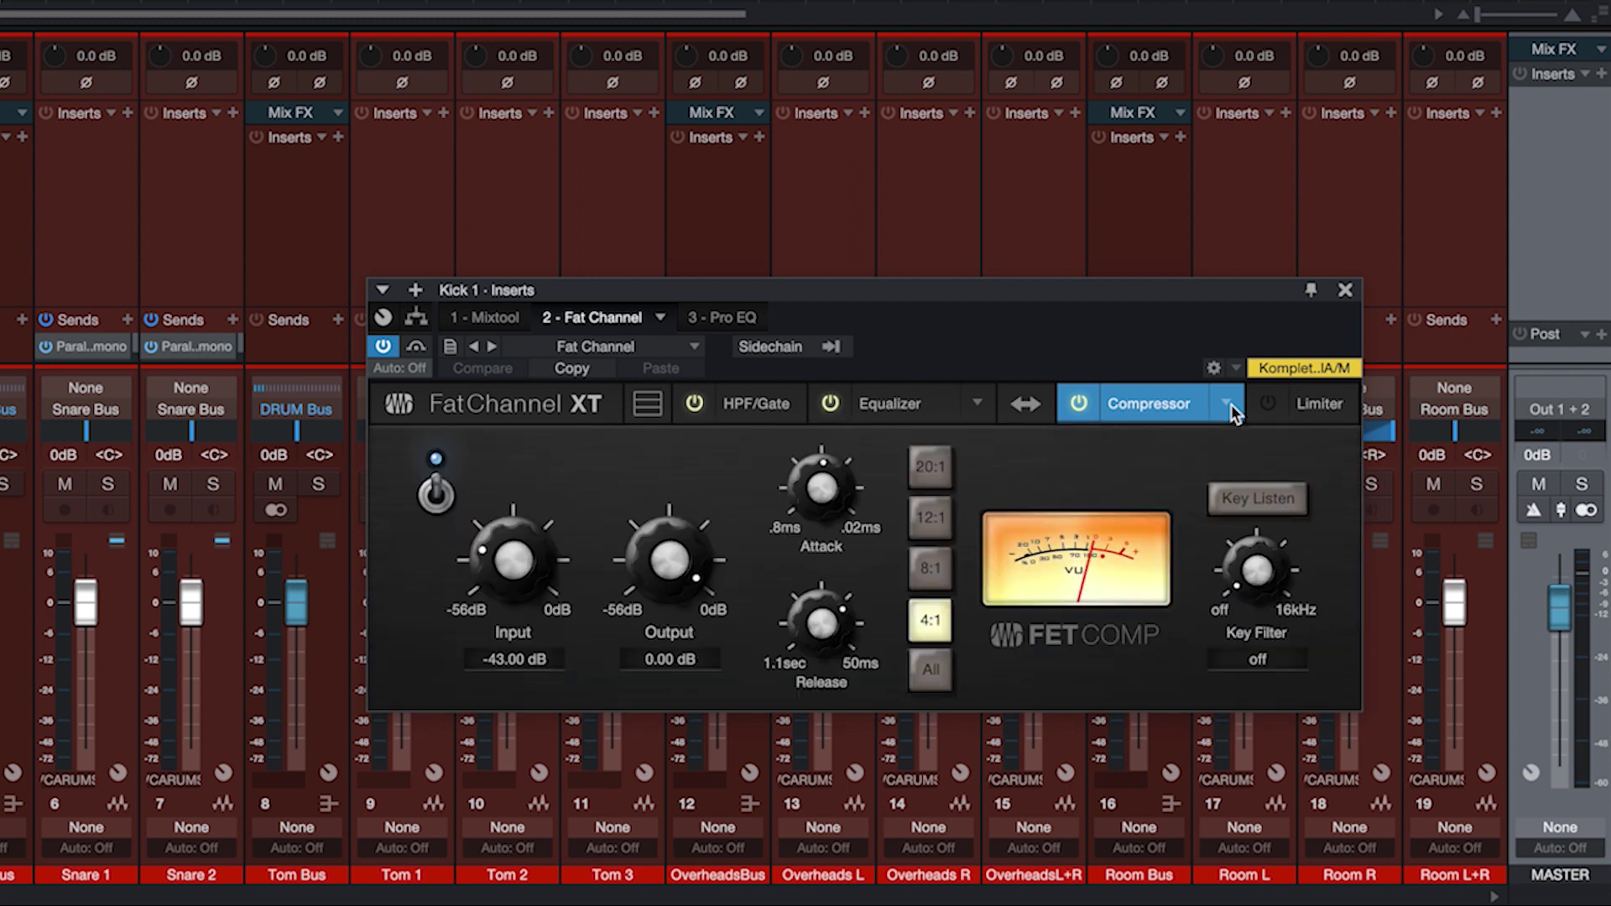
pyautogui.click(925, 401)
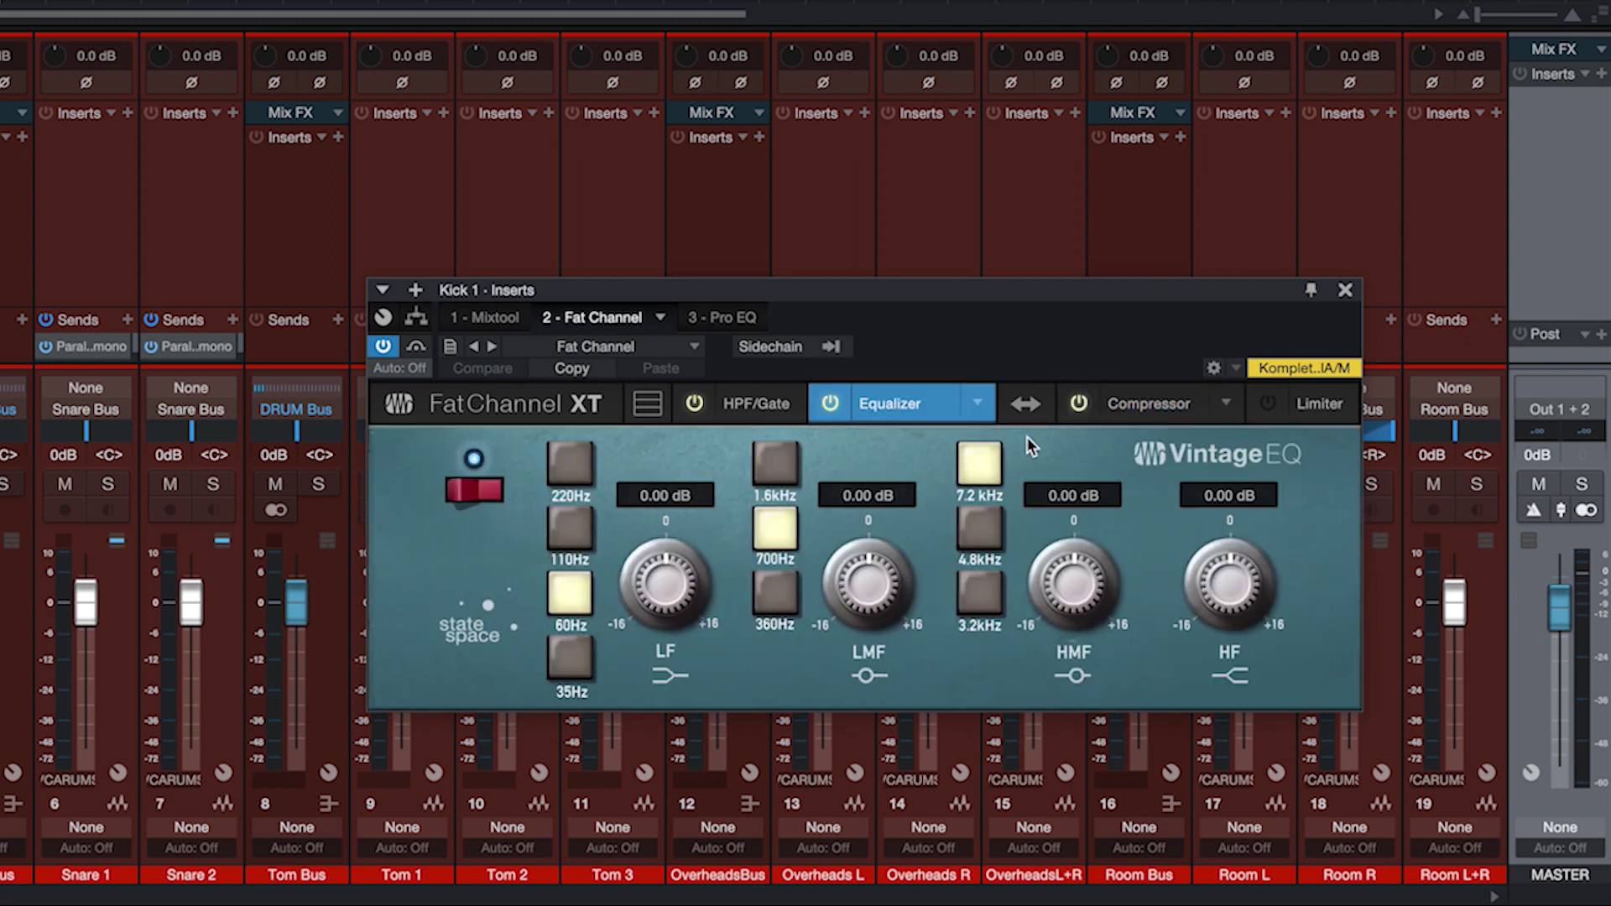
pyautogui.click(977, 404)
pyautogui.click(1147, 407)
pyautogui.click(1227, 406)
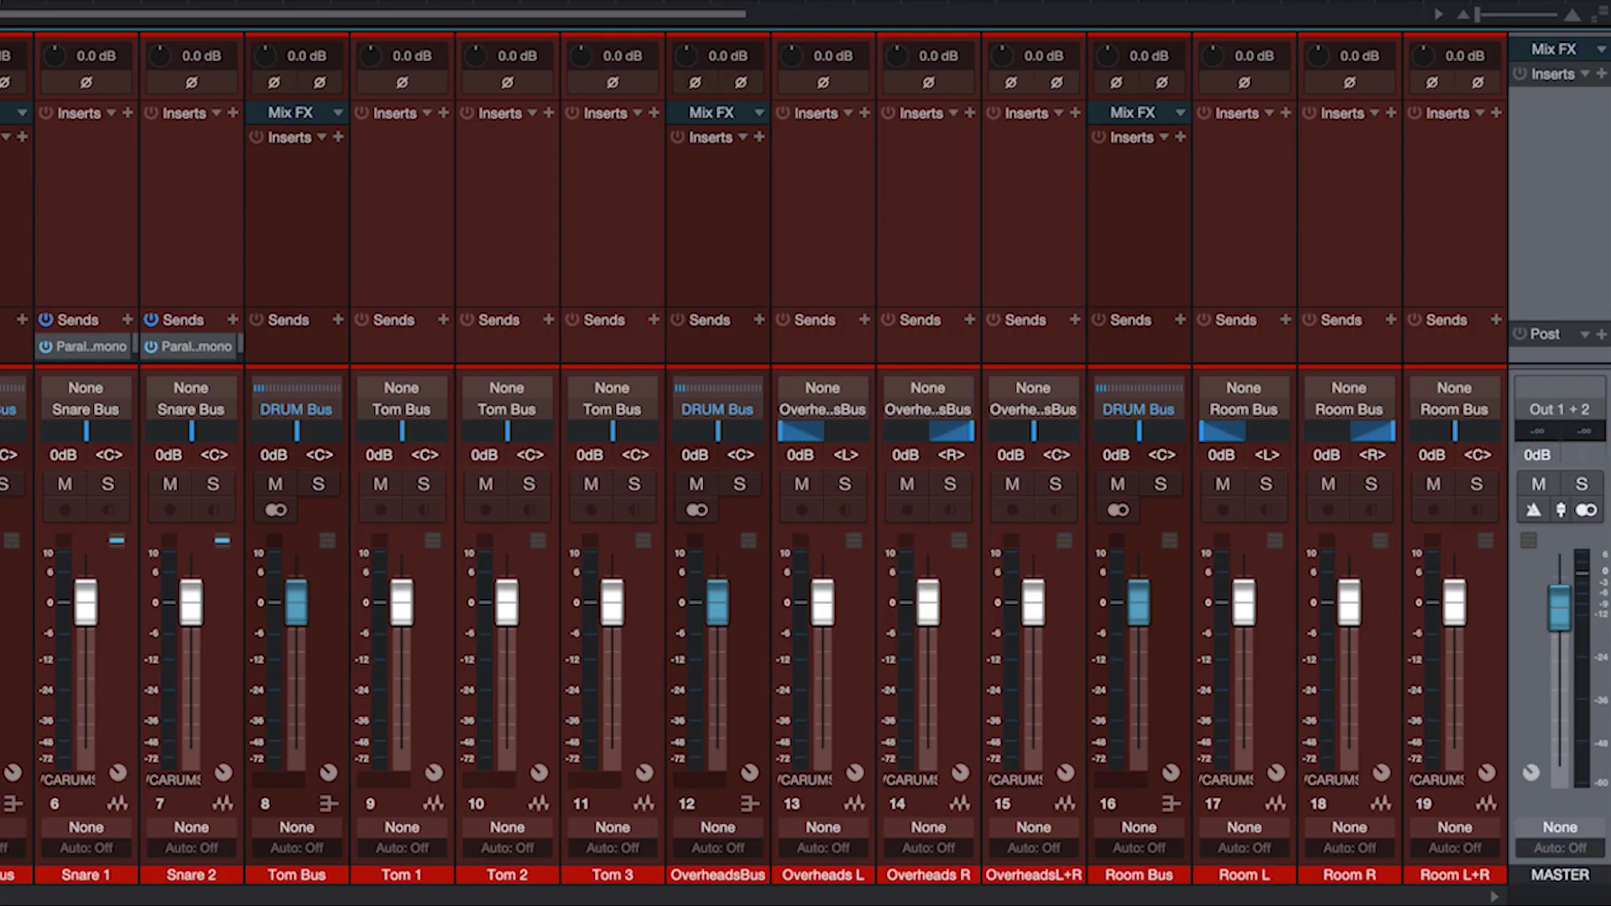
# Step: Scroll to LV Chorus and load MixTemple [Pro] > 6 - Vocals > Lead Vocals > Waves > Classic Lead Vocals
pyautogui.hscroll(15, 535, 902)
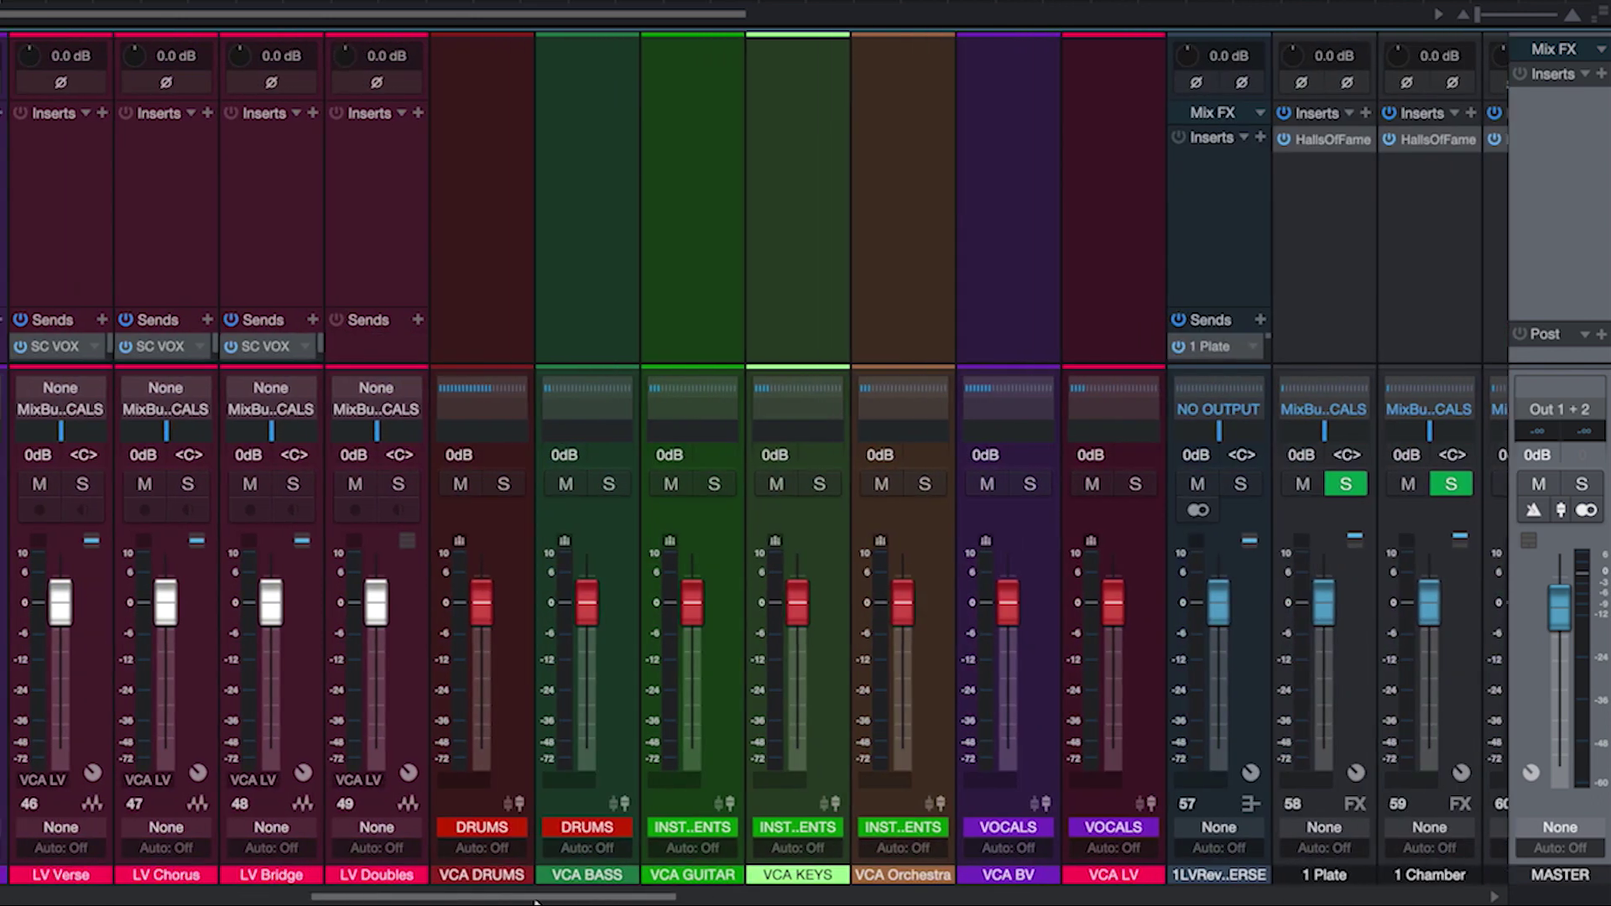
pyautogui.moveTo(535, 902); pyautogui.dragTo(418, 900)
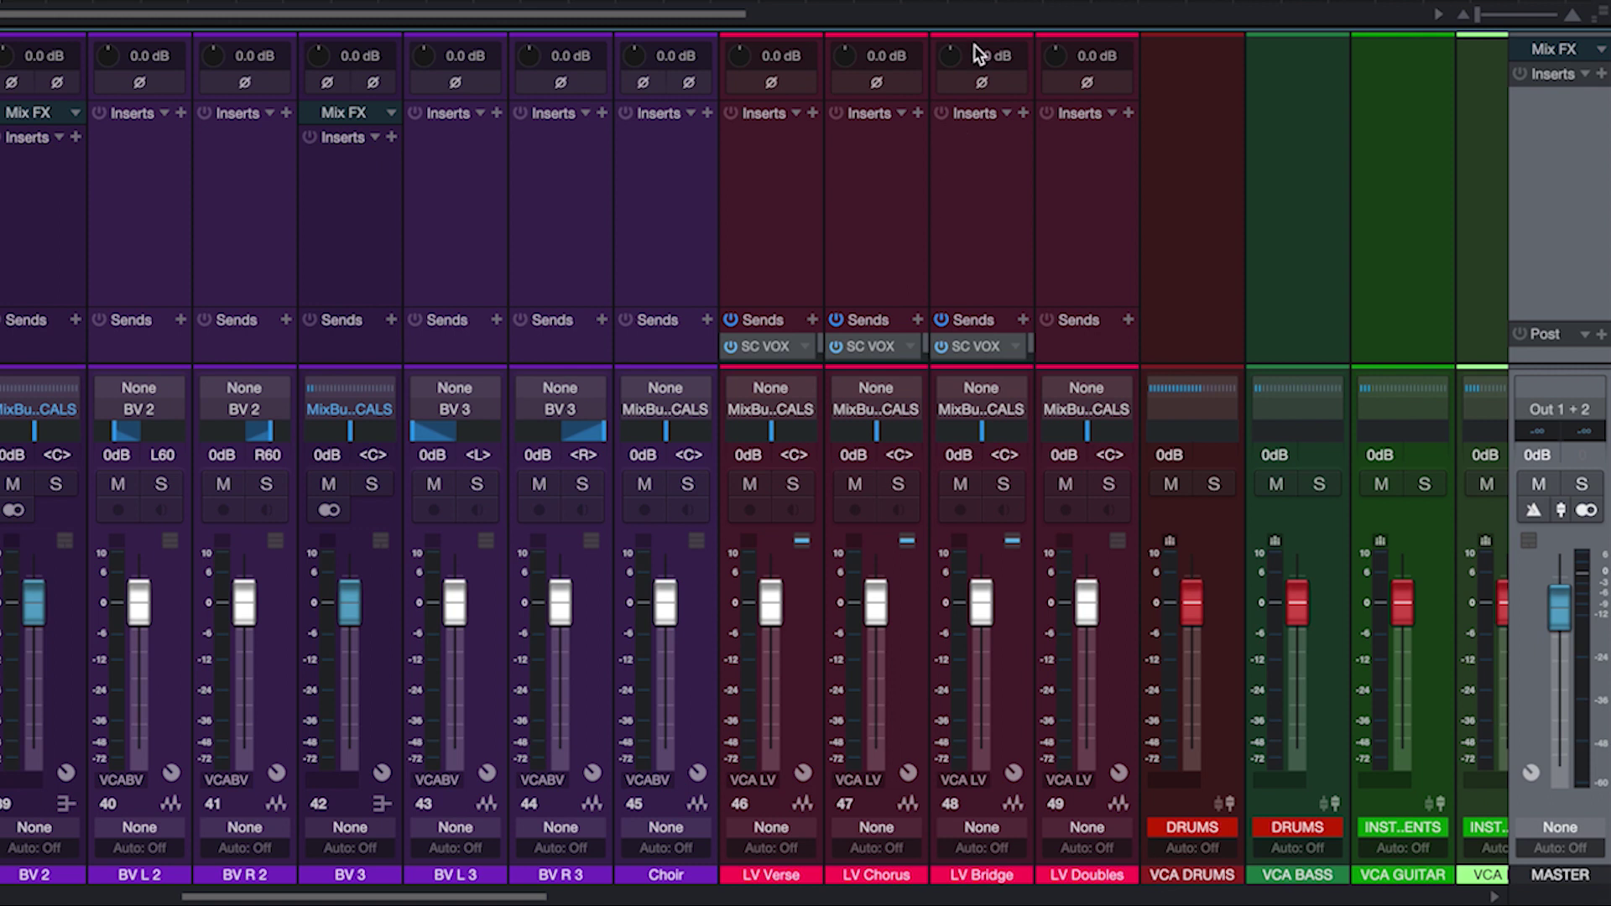
pyautogui.click(904, 114)
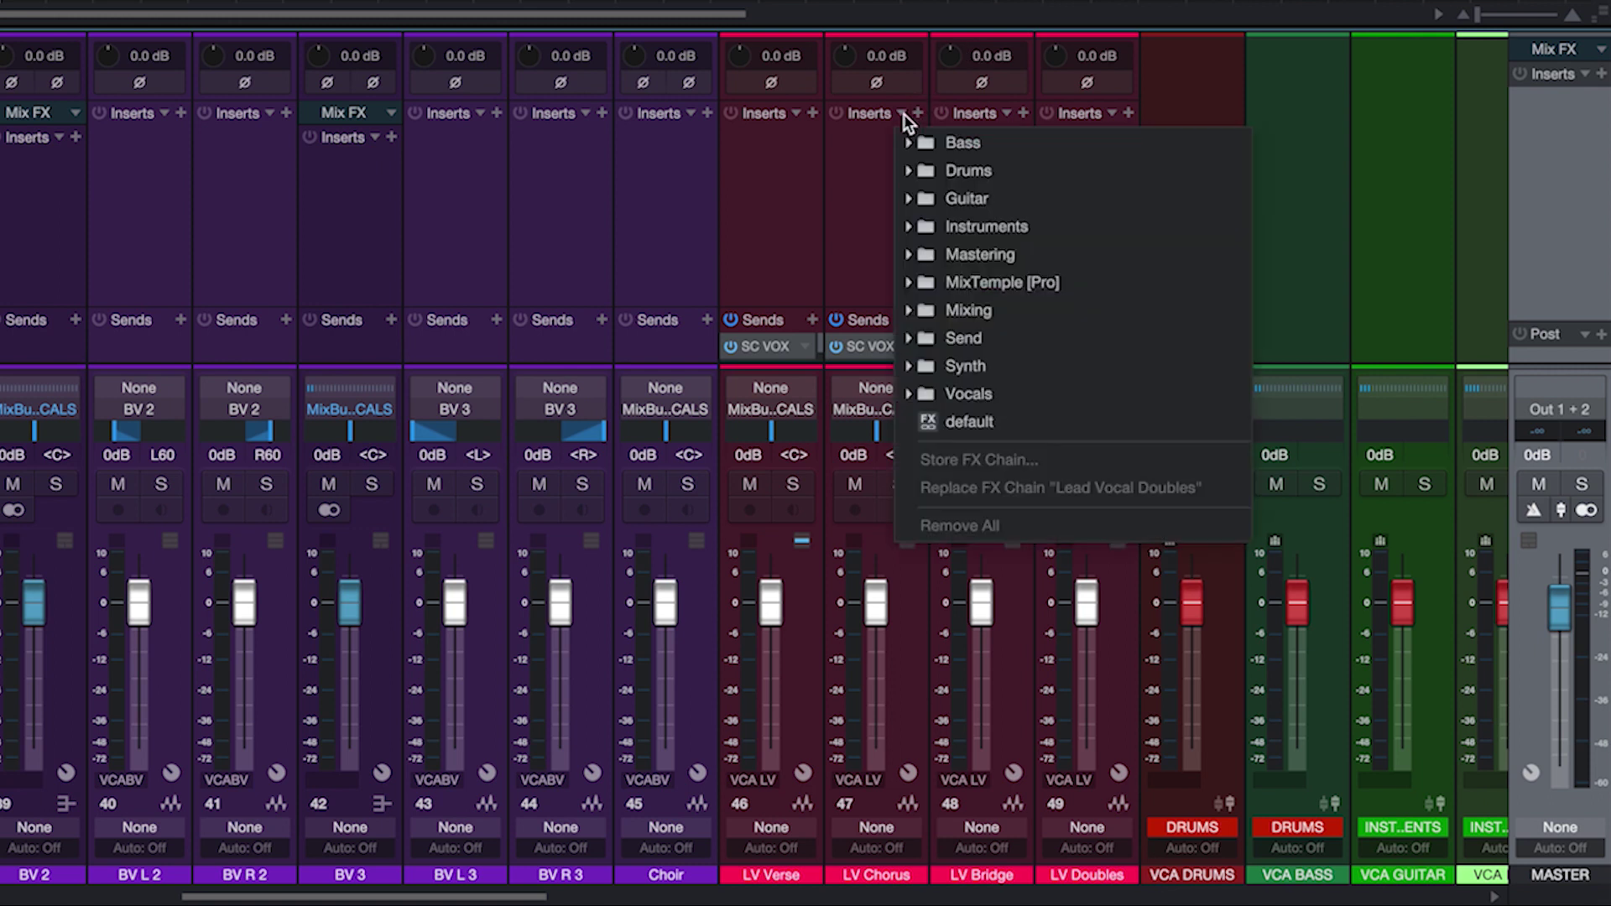
pyautogui.click(976, 299)
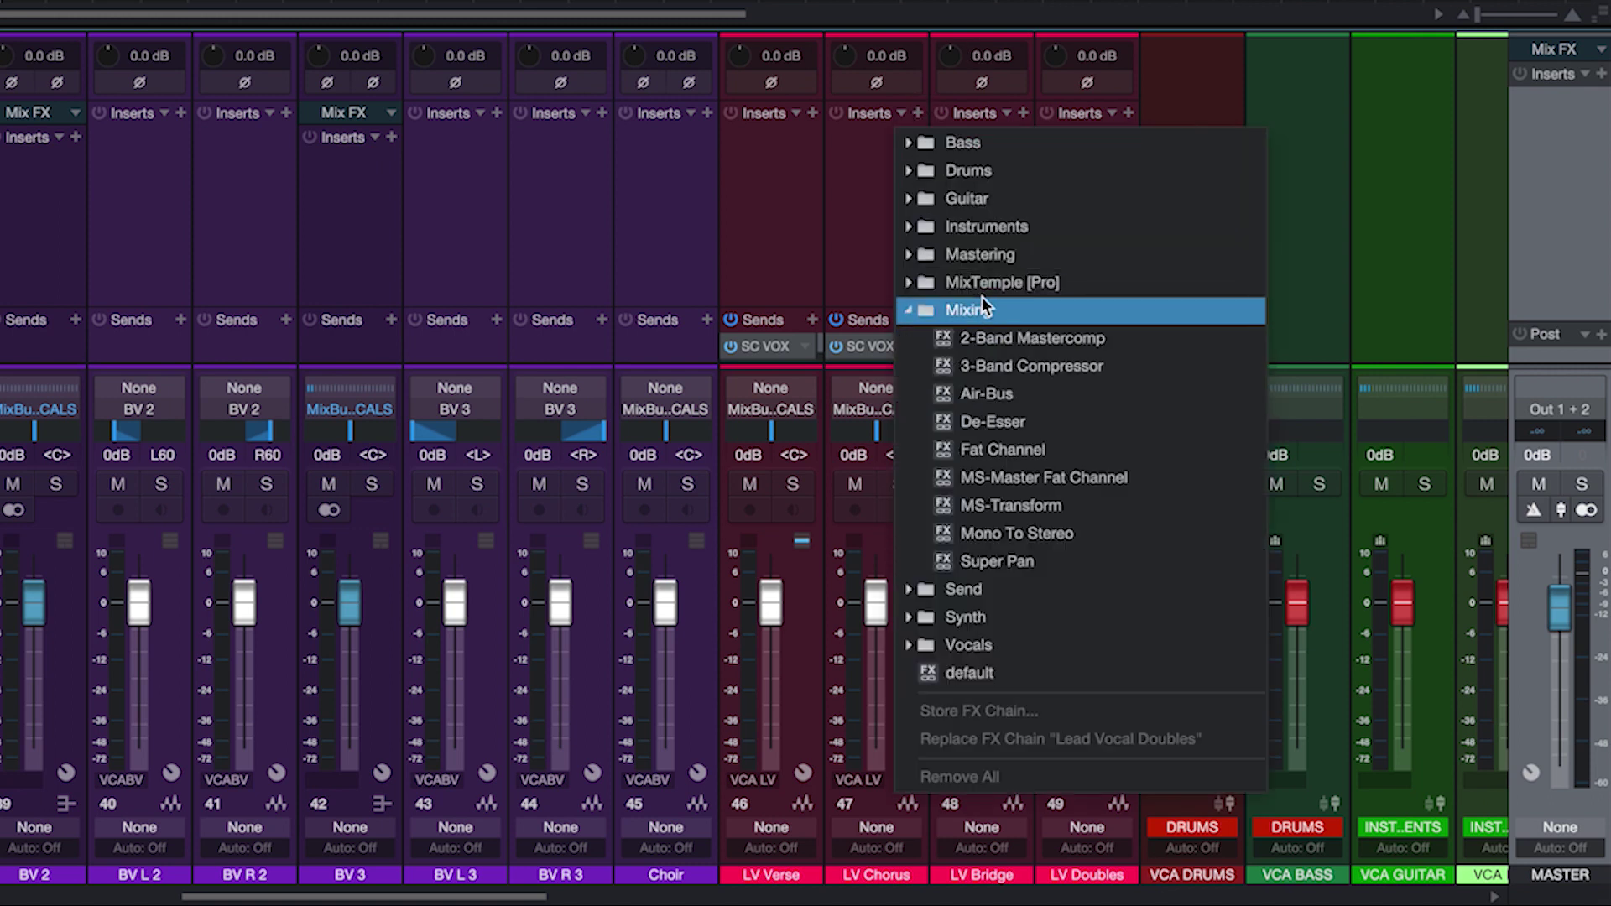
pyautogui.click(1056, 285)
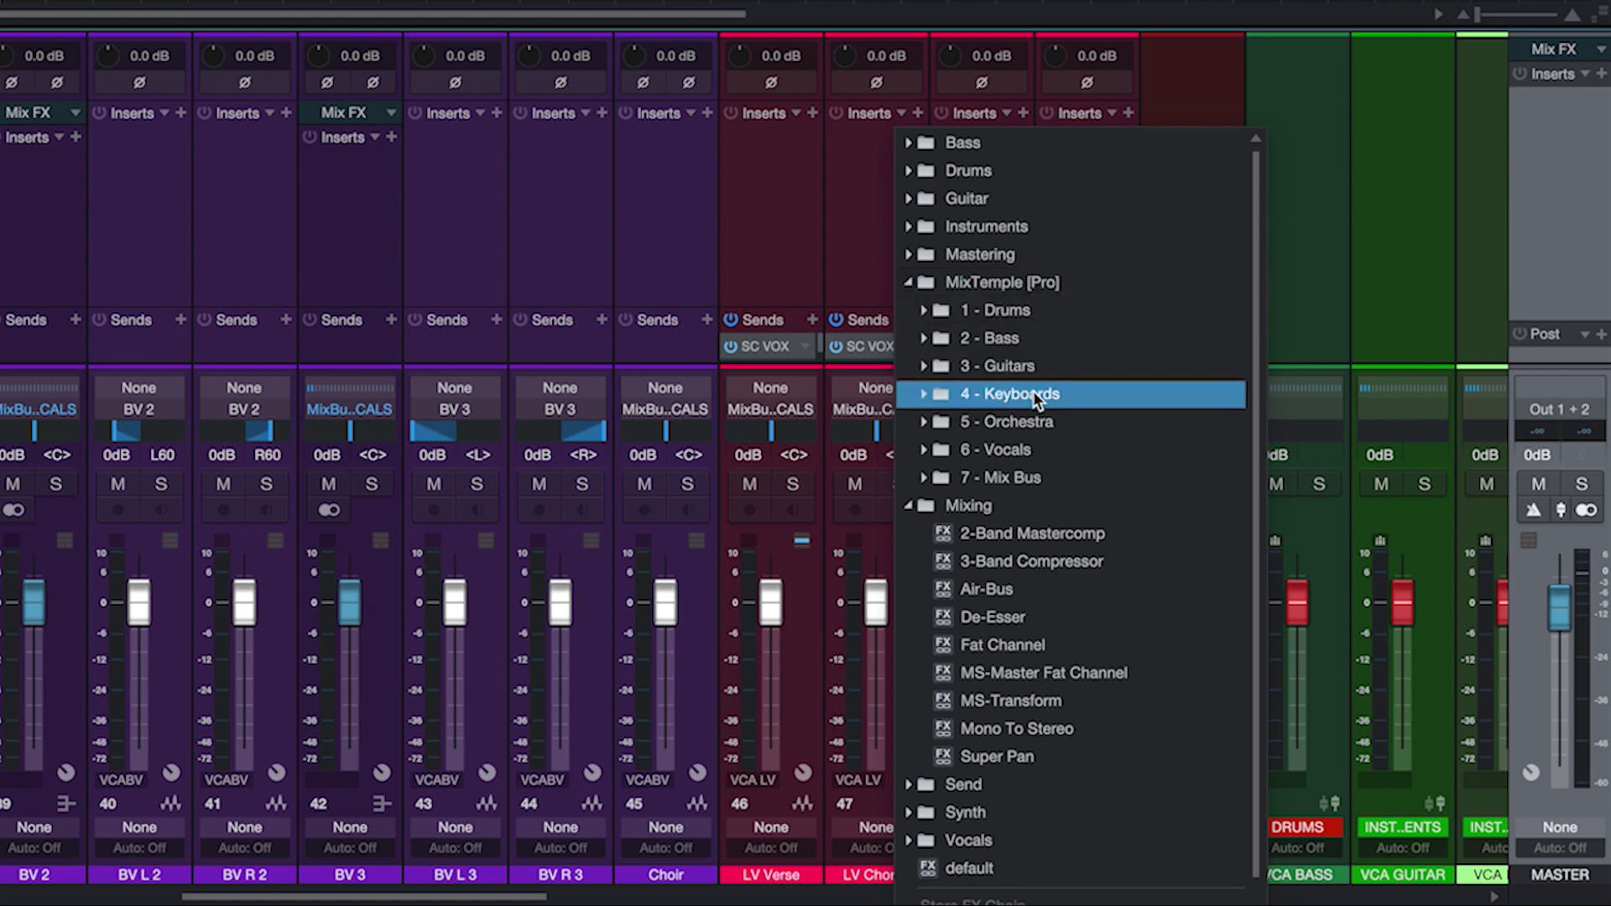
pyautogui.click(1014, 449)
pyautogui.click(1014, 500)
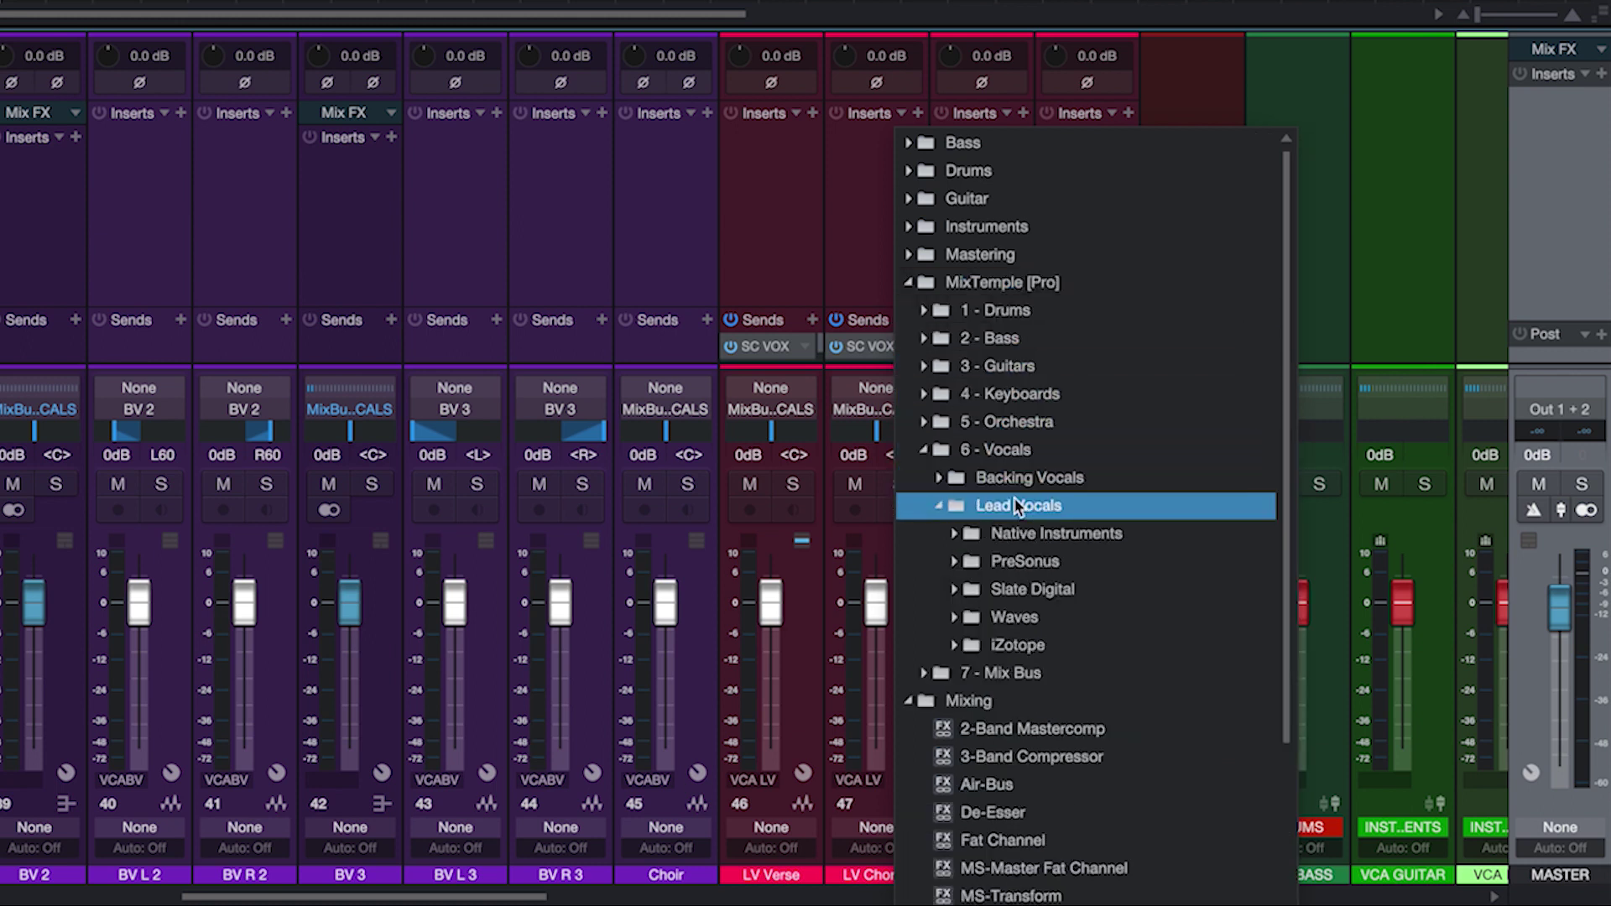
pyautogui.click(1016, 622)
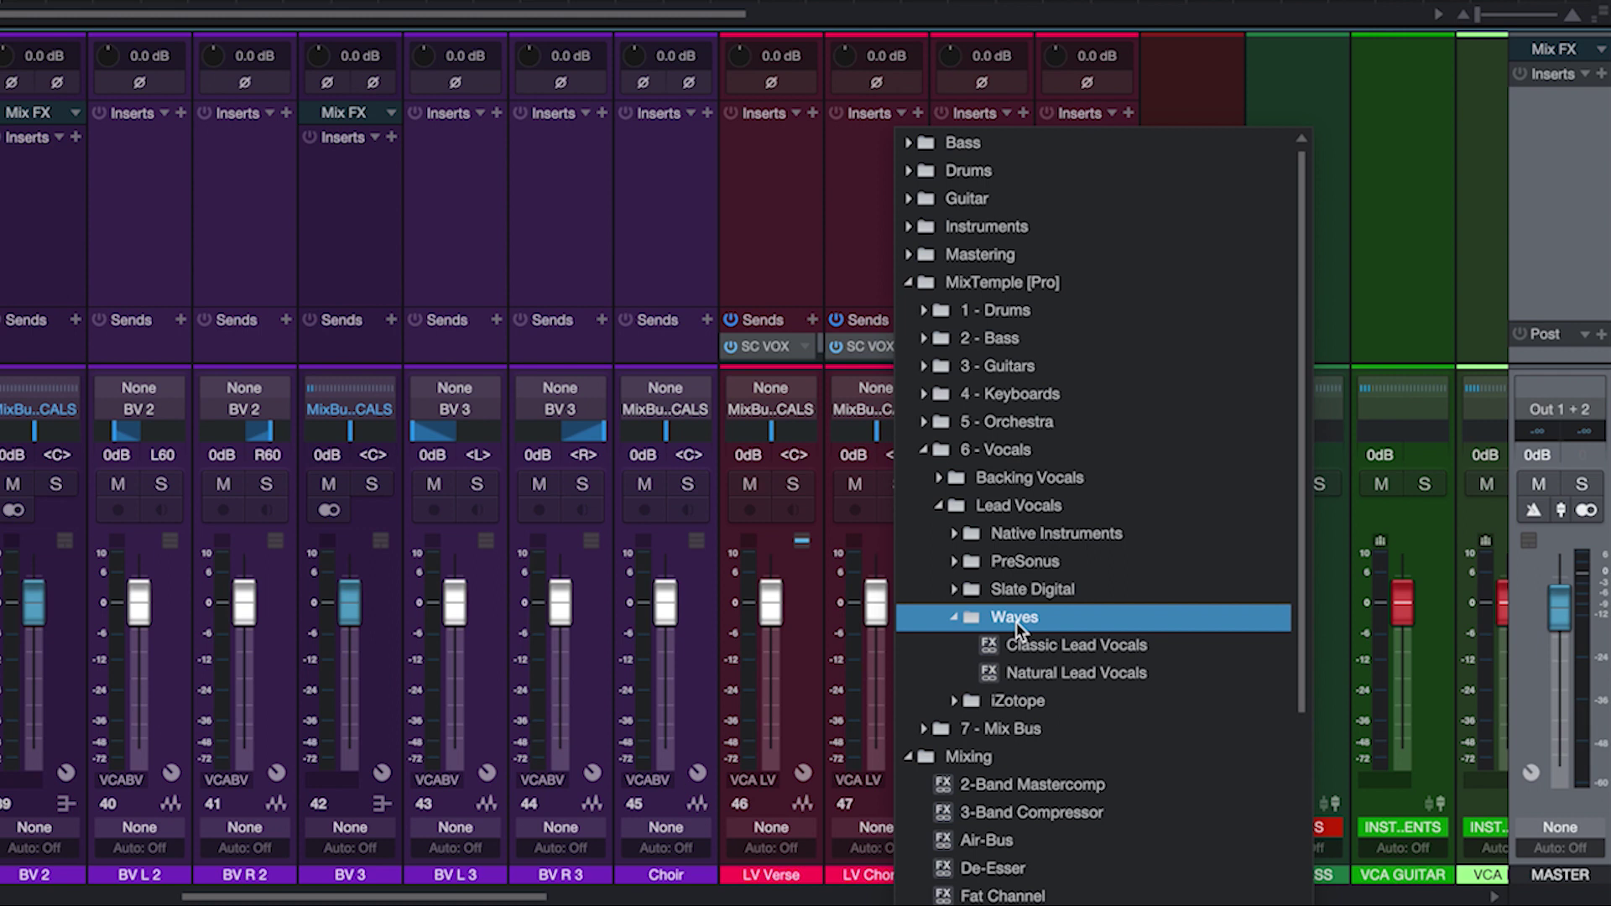
pyautogui.click(1096, 646)
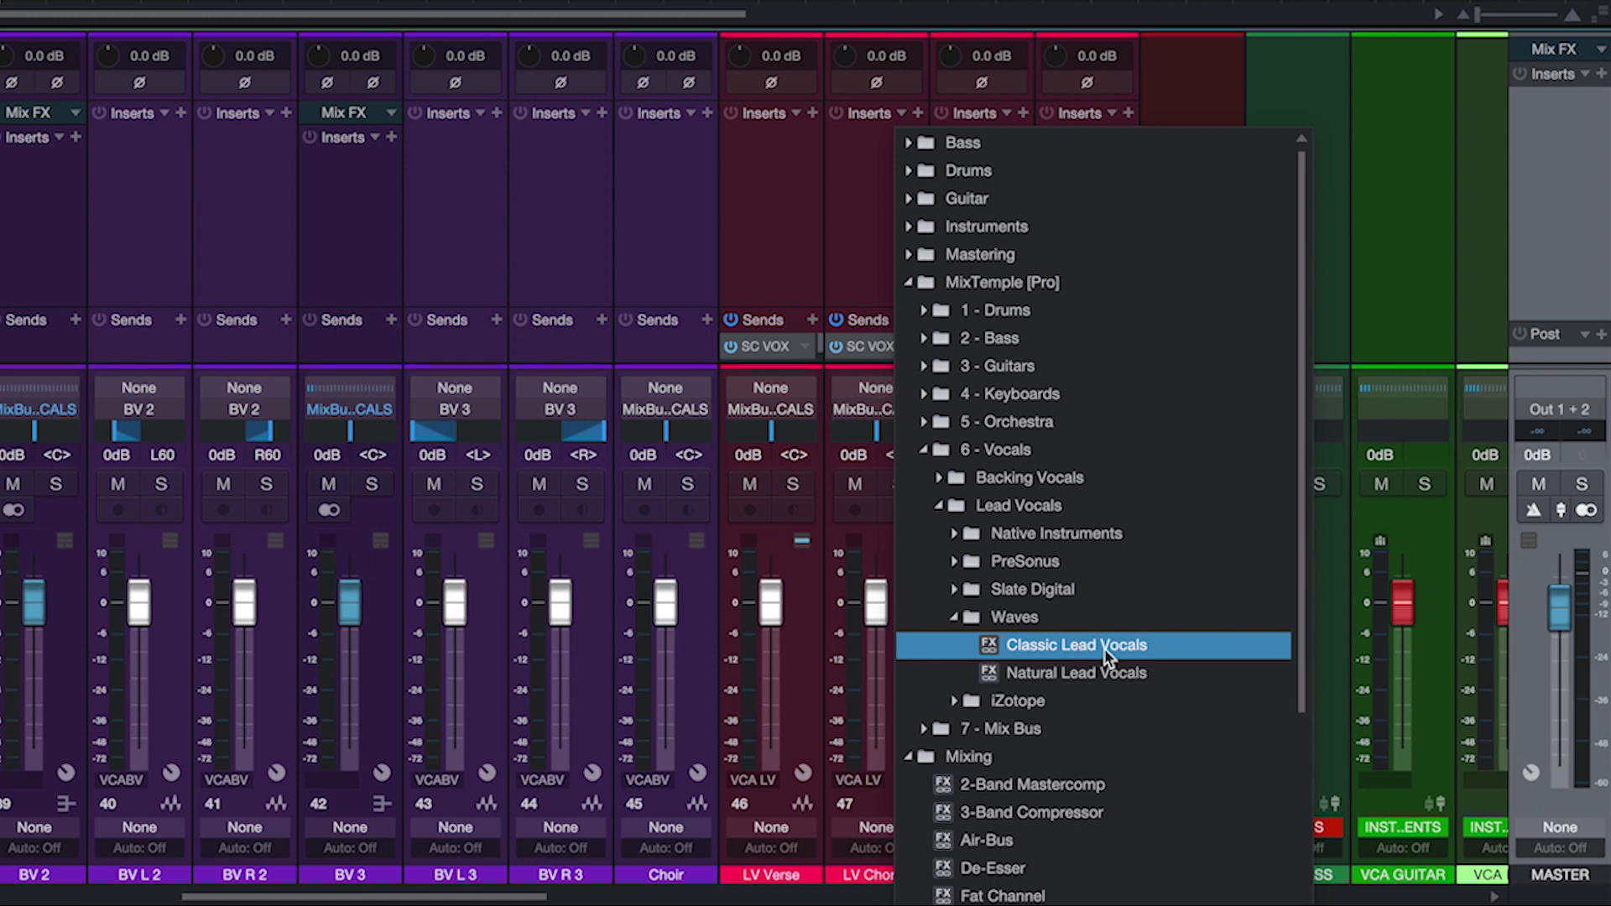
pyautogui.doubleClick(1106, 646)
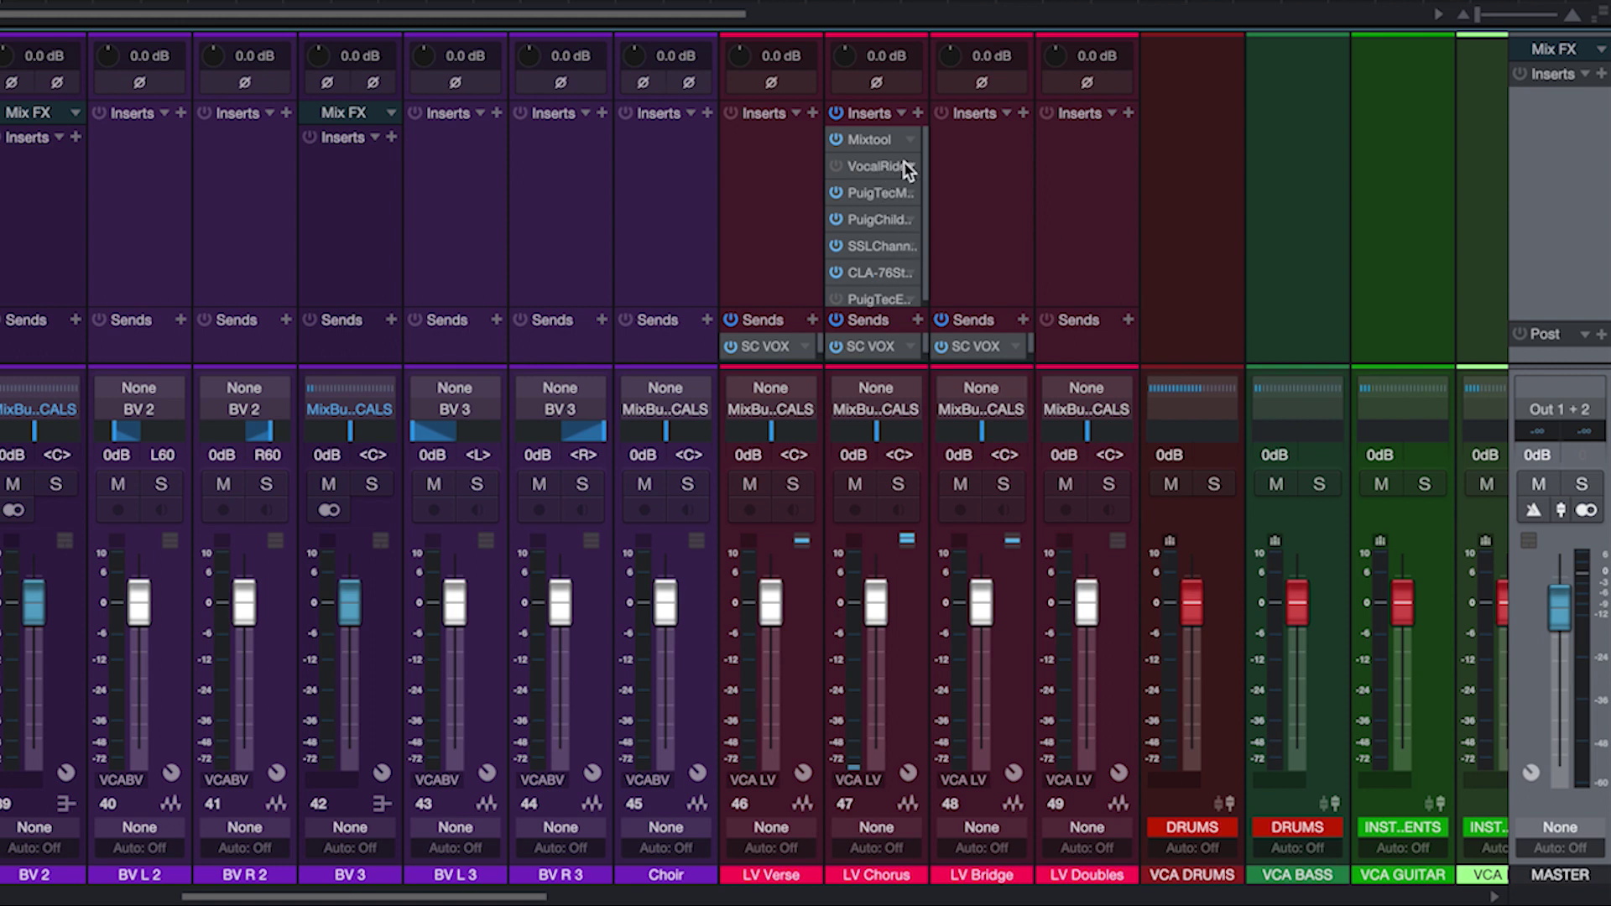
# Step: Open LV Chorus's SSL Channel insert, raise the window, and view the PuigChild 670 and PuigTec MEQ5 plugins
pyautogui.click(879, 193)
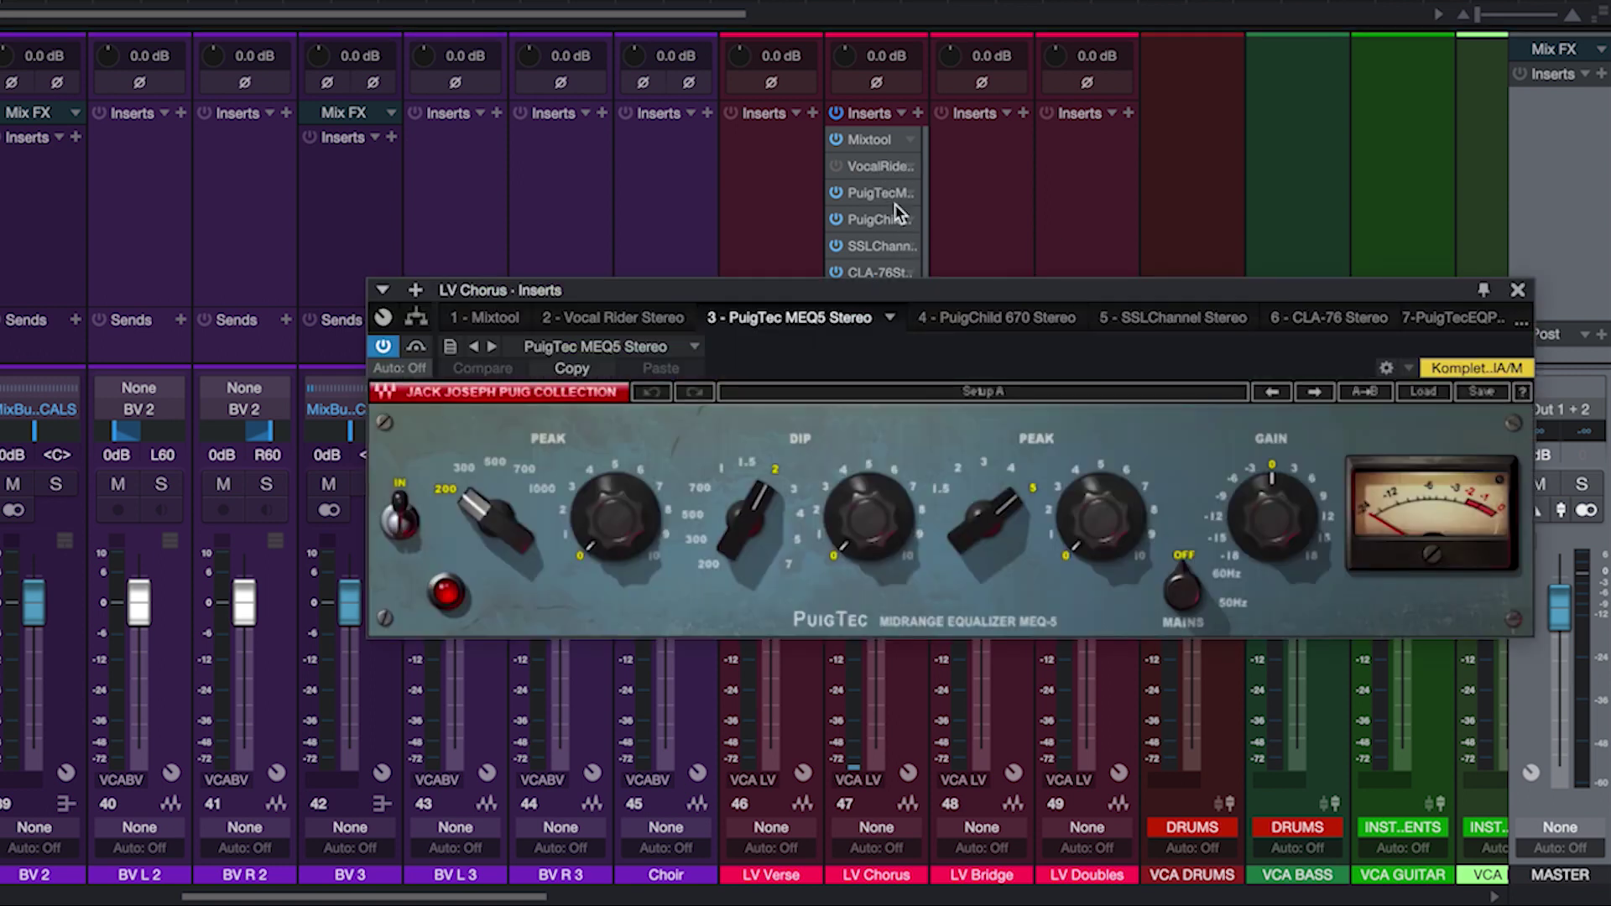
pyautogui.click(1518, 290)
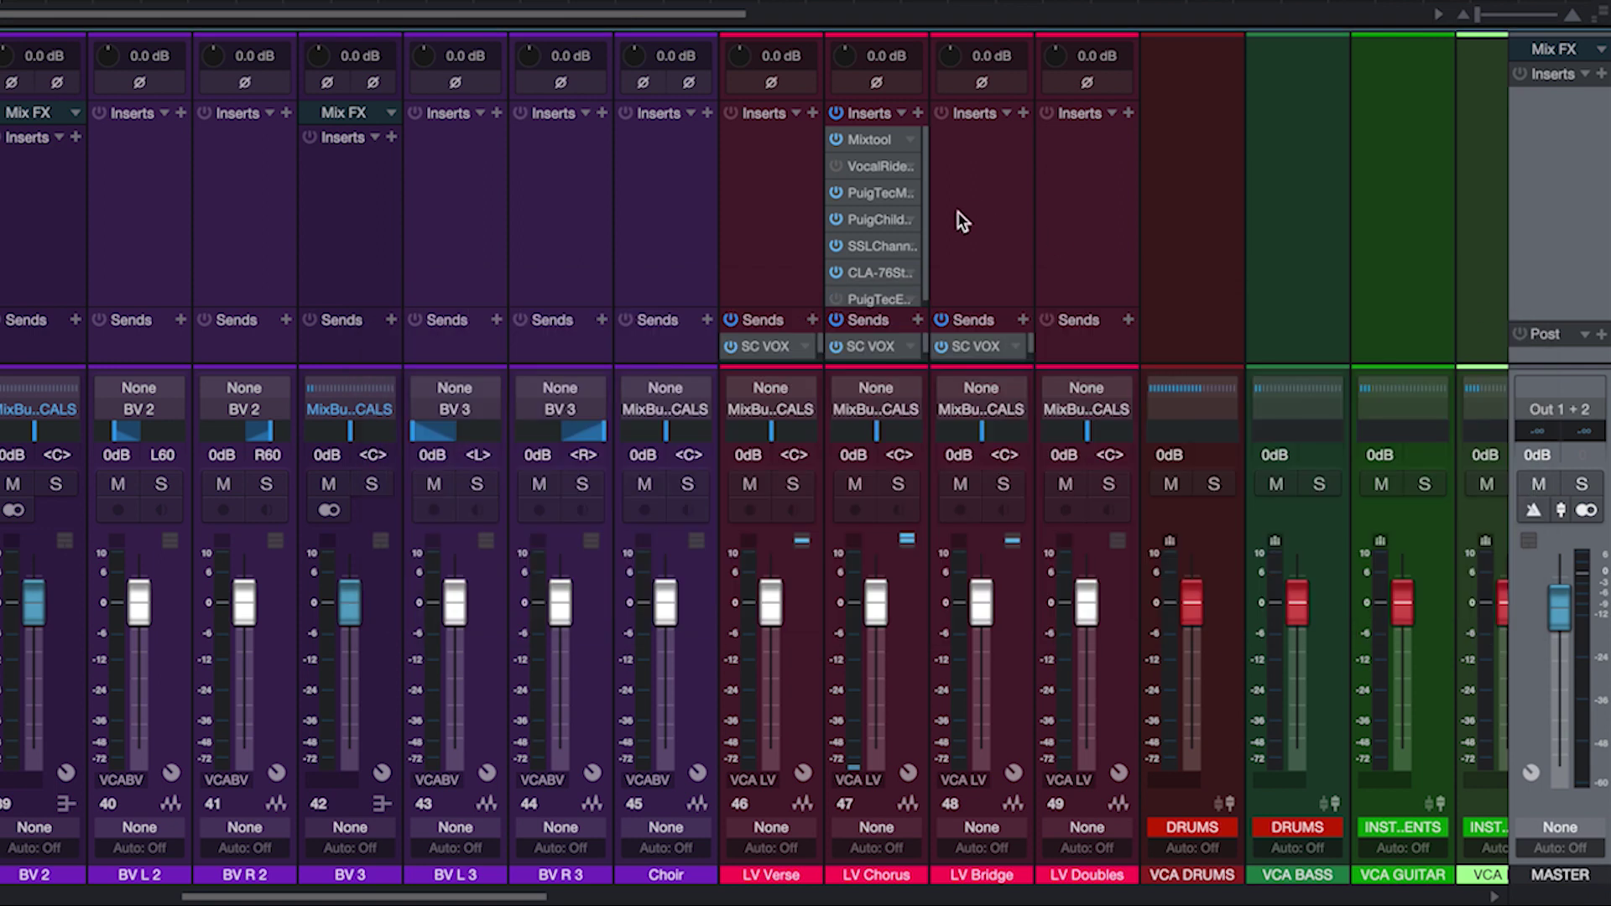
pyautogui.click(880, 248)
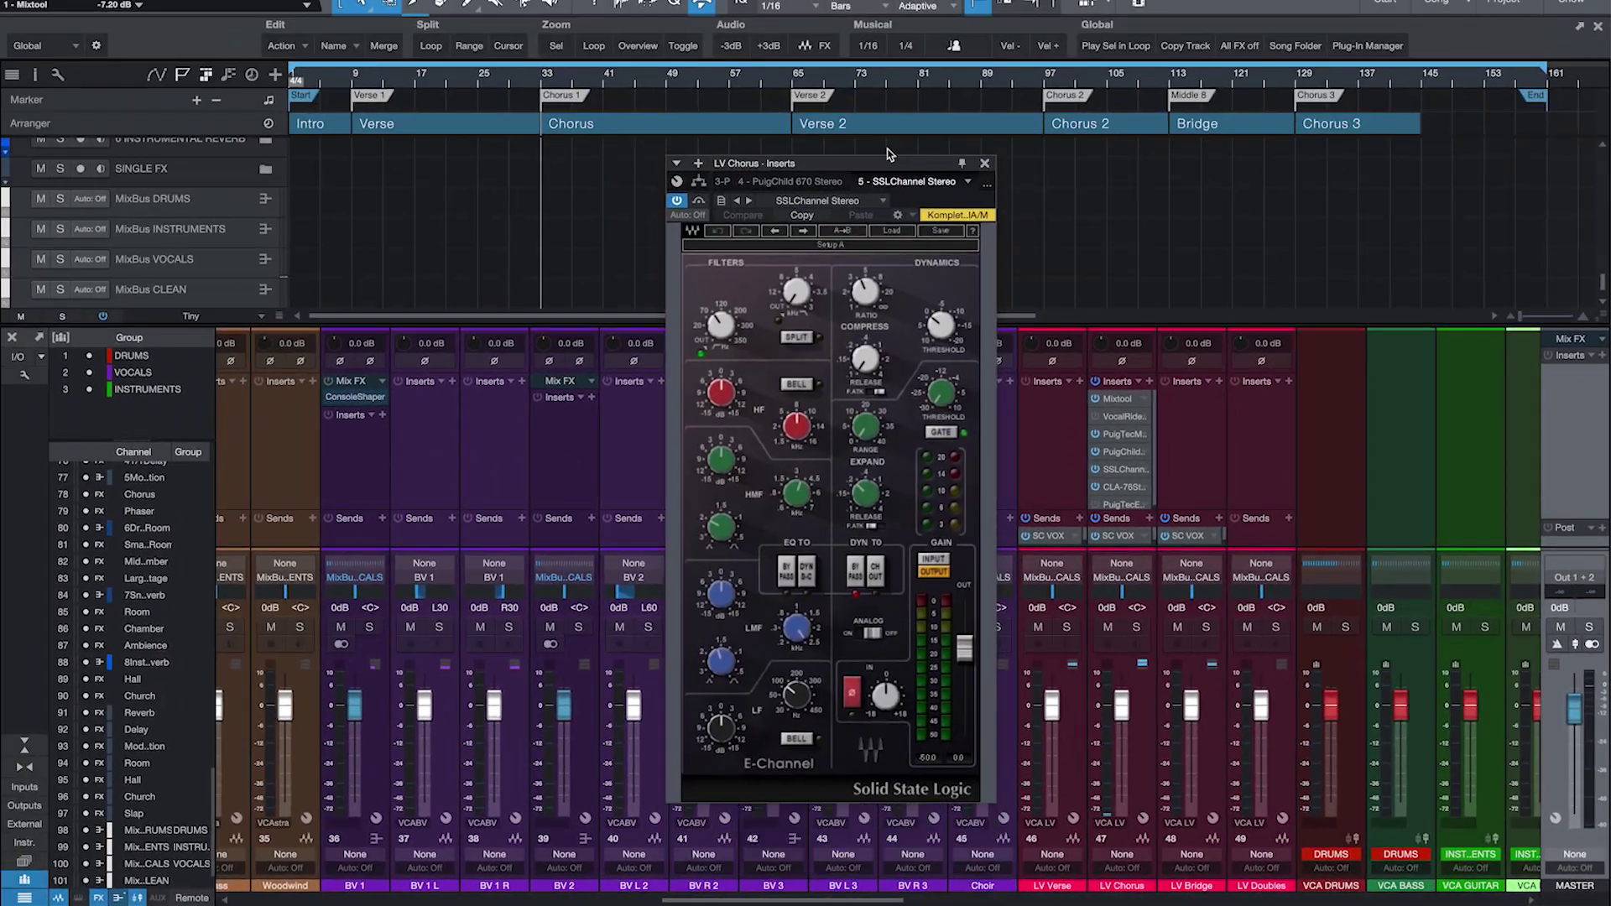
pyautogui.moveTo(889, 158); pyautogui.dragTo(889, 128)
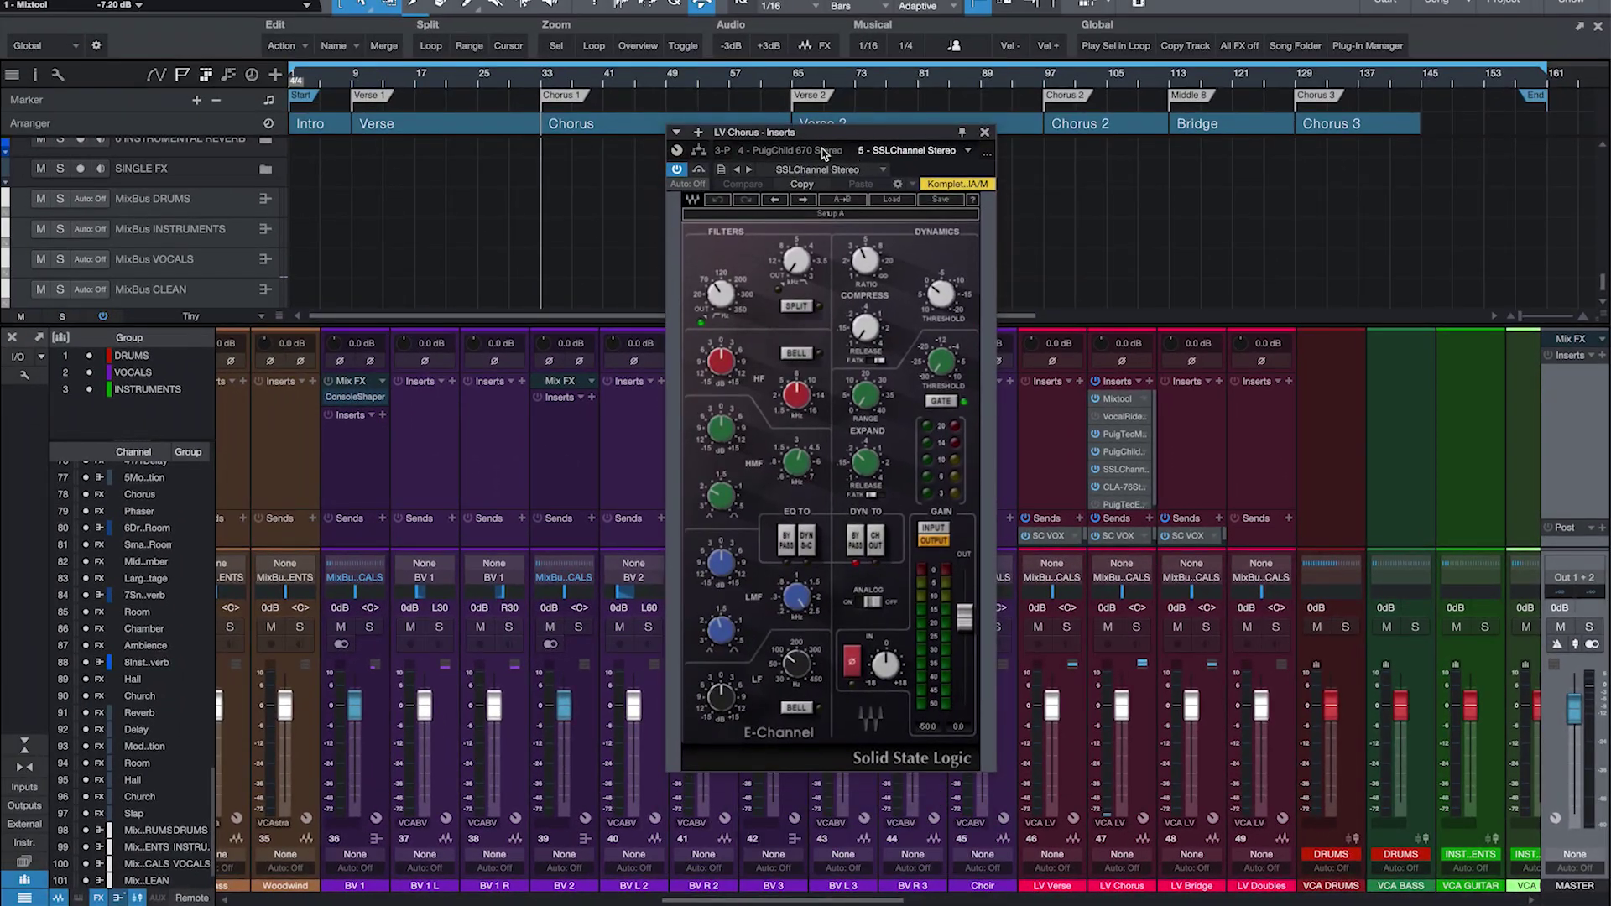
pyautogui.click(828, 152)
pyautogui.click(945, 151)
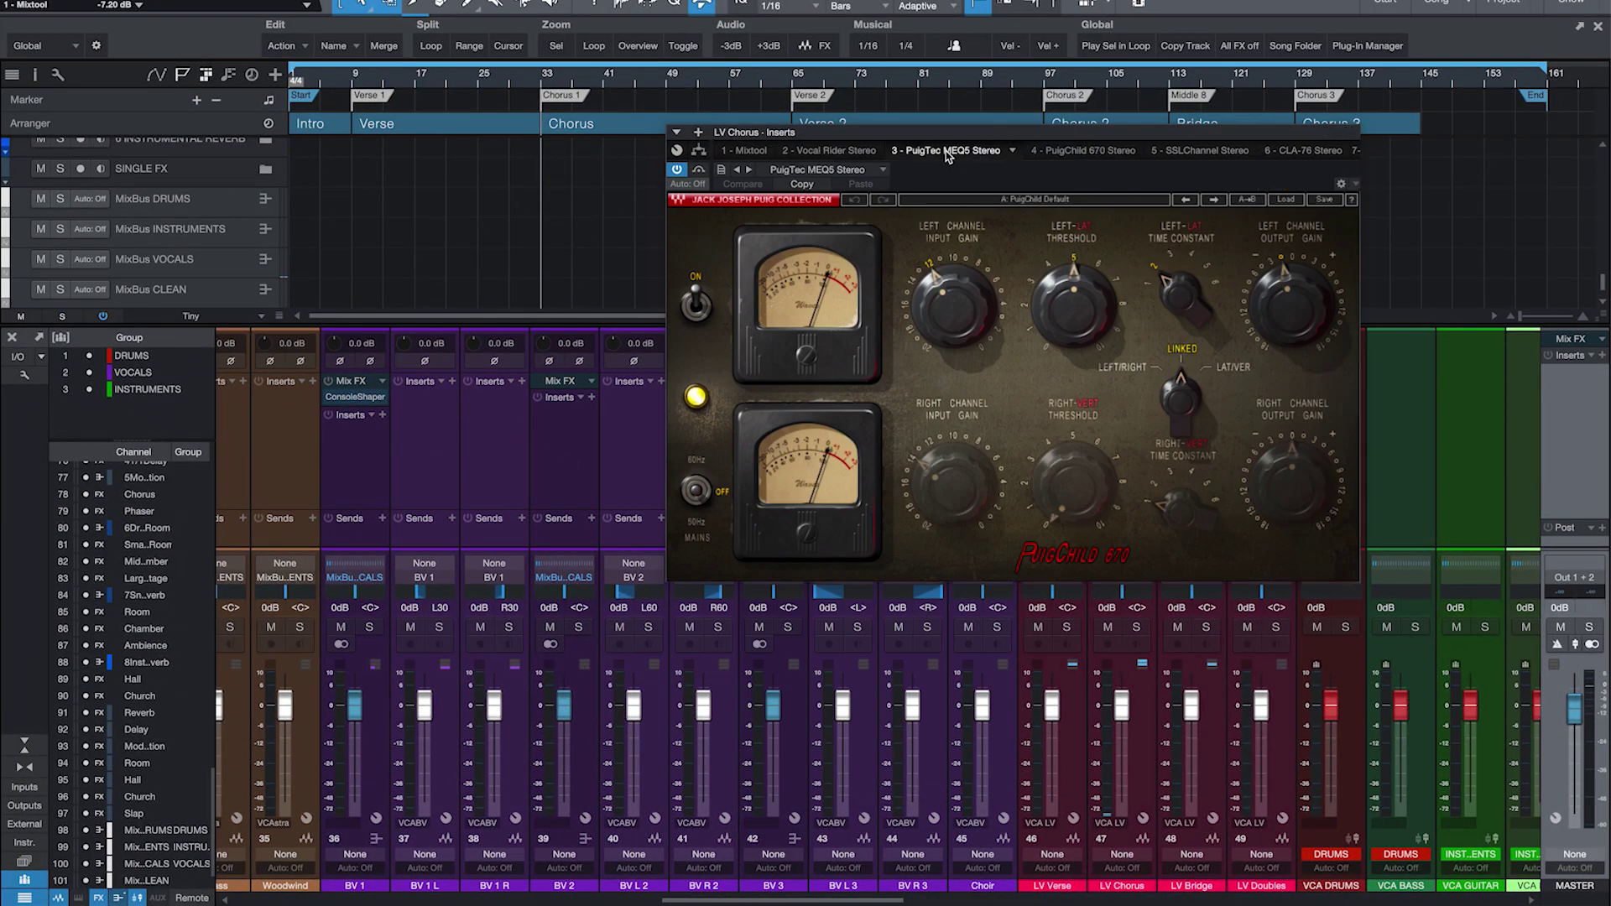
# Step: Scroll to the FX channels and select the LV Reverb VERSE, Plate, Chamber and Hall reverb strips
pyautogui.click(1220, 154)
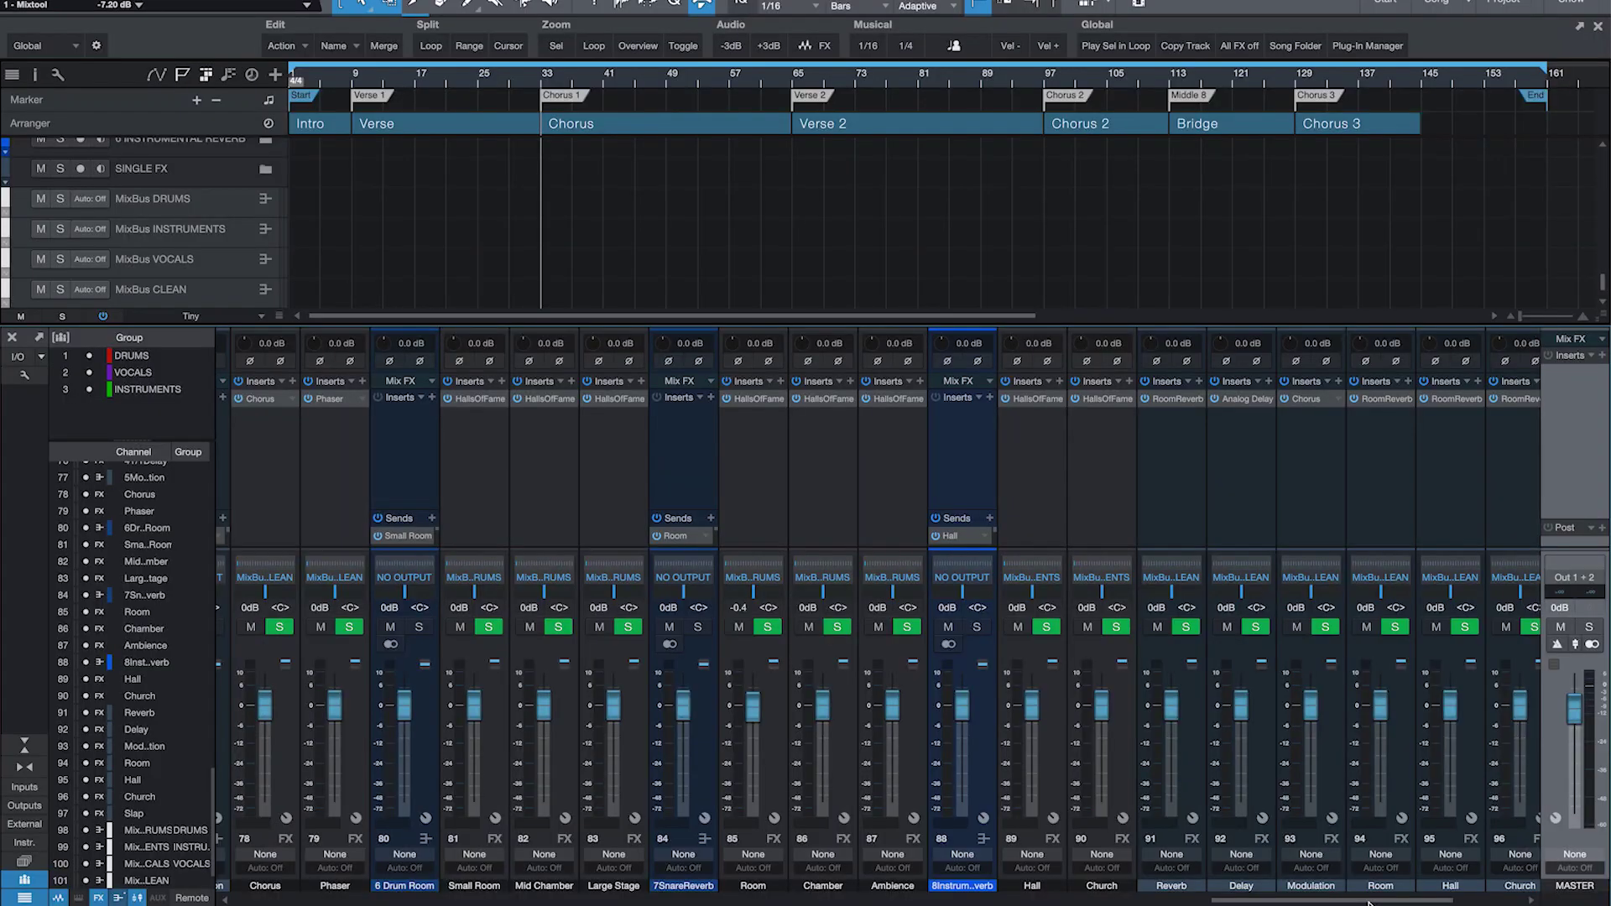
pyautogui.moveTo(1367, 902); pyautogui.dragTo(1022, 899)
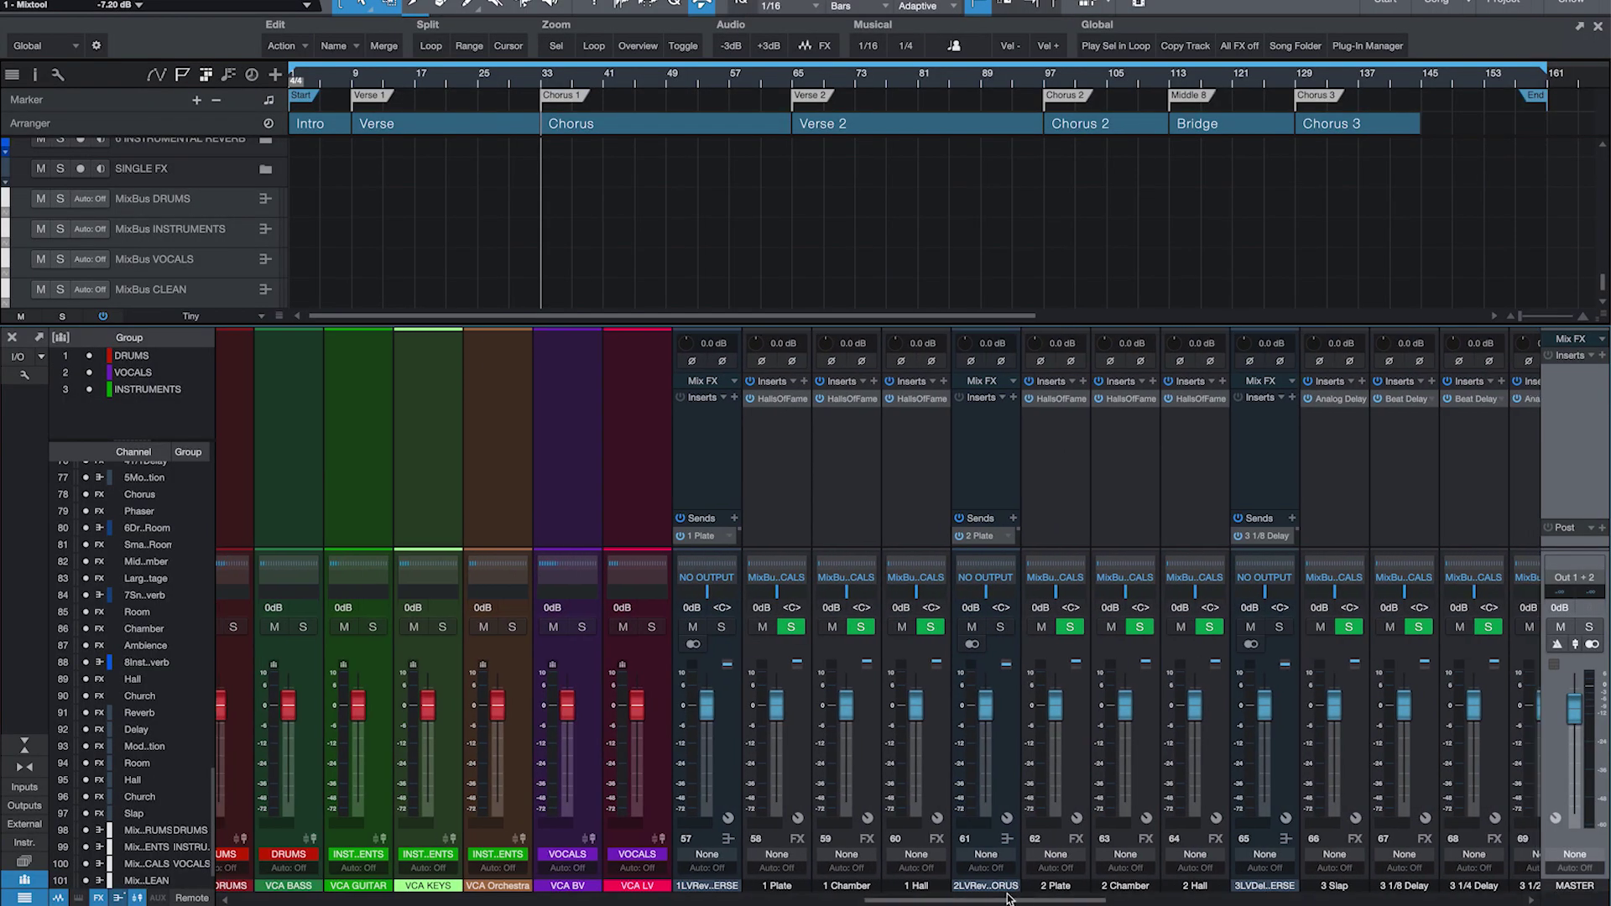
pyautogui.click(735, 747)
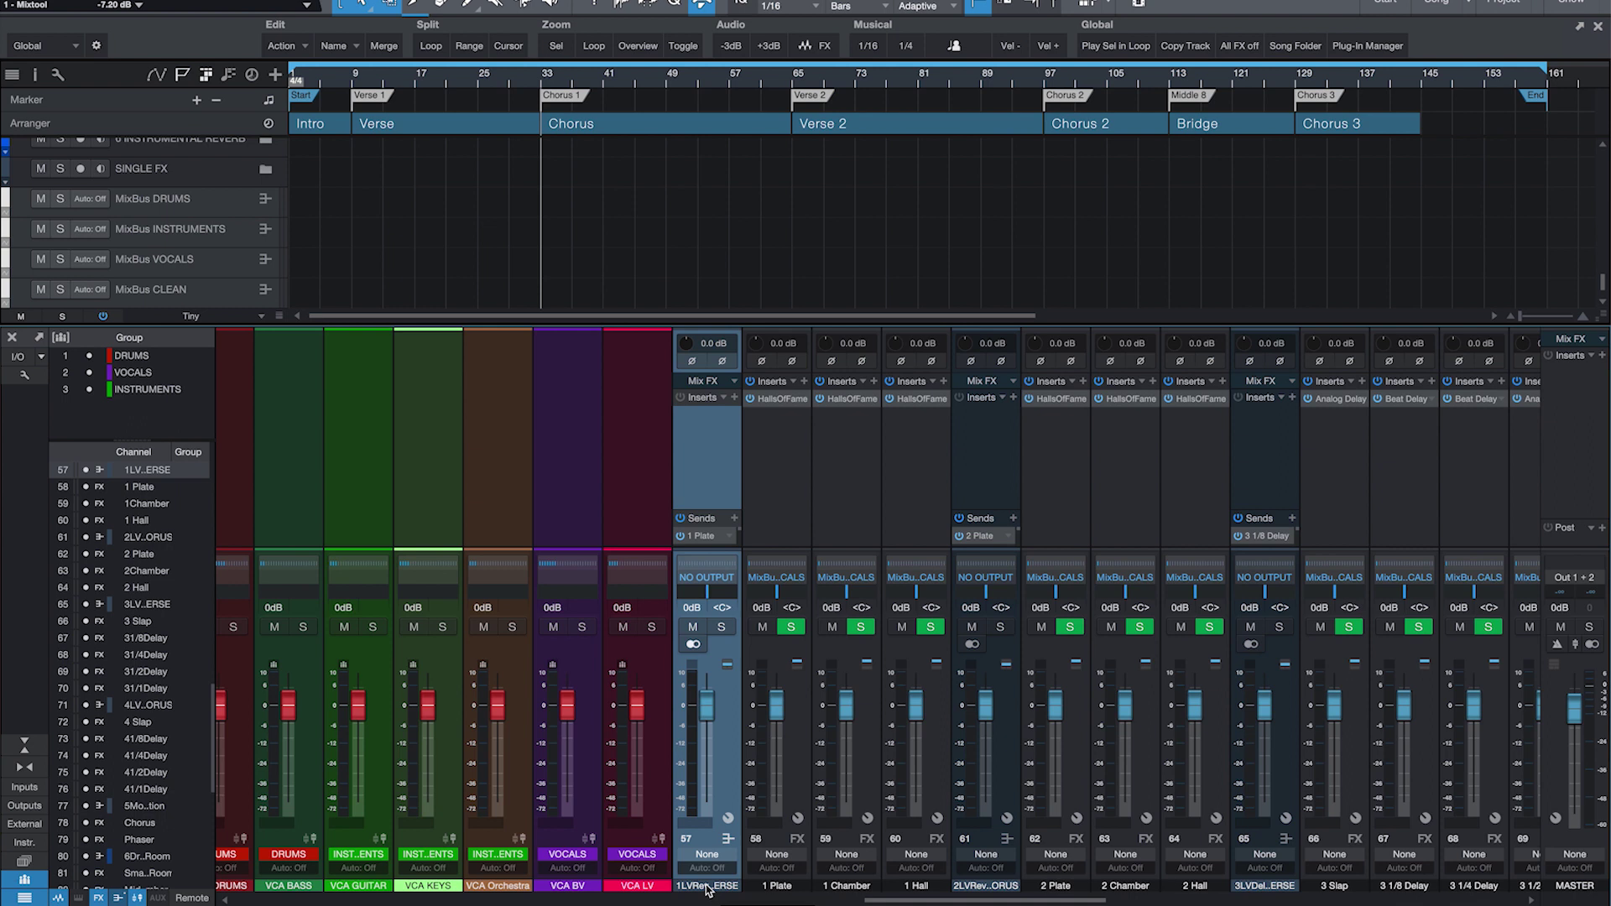
pyautogui.moveTo(964, 902); pyautogui.dragTo(944, 902)
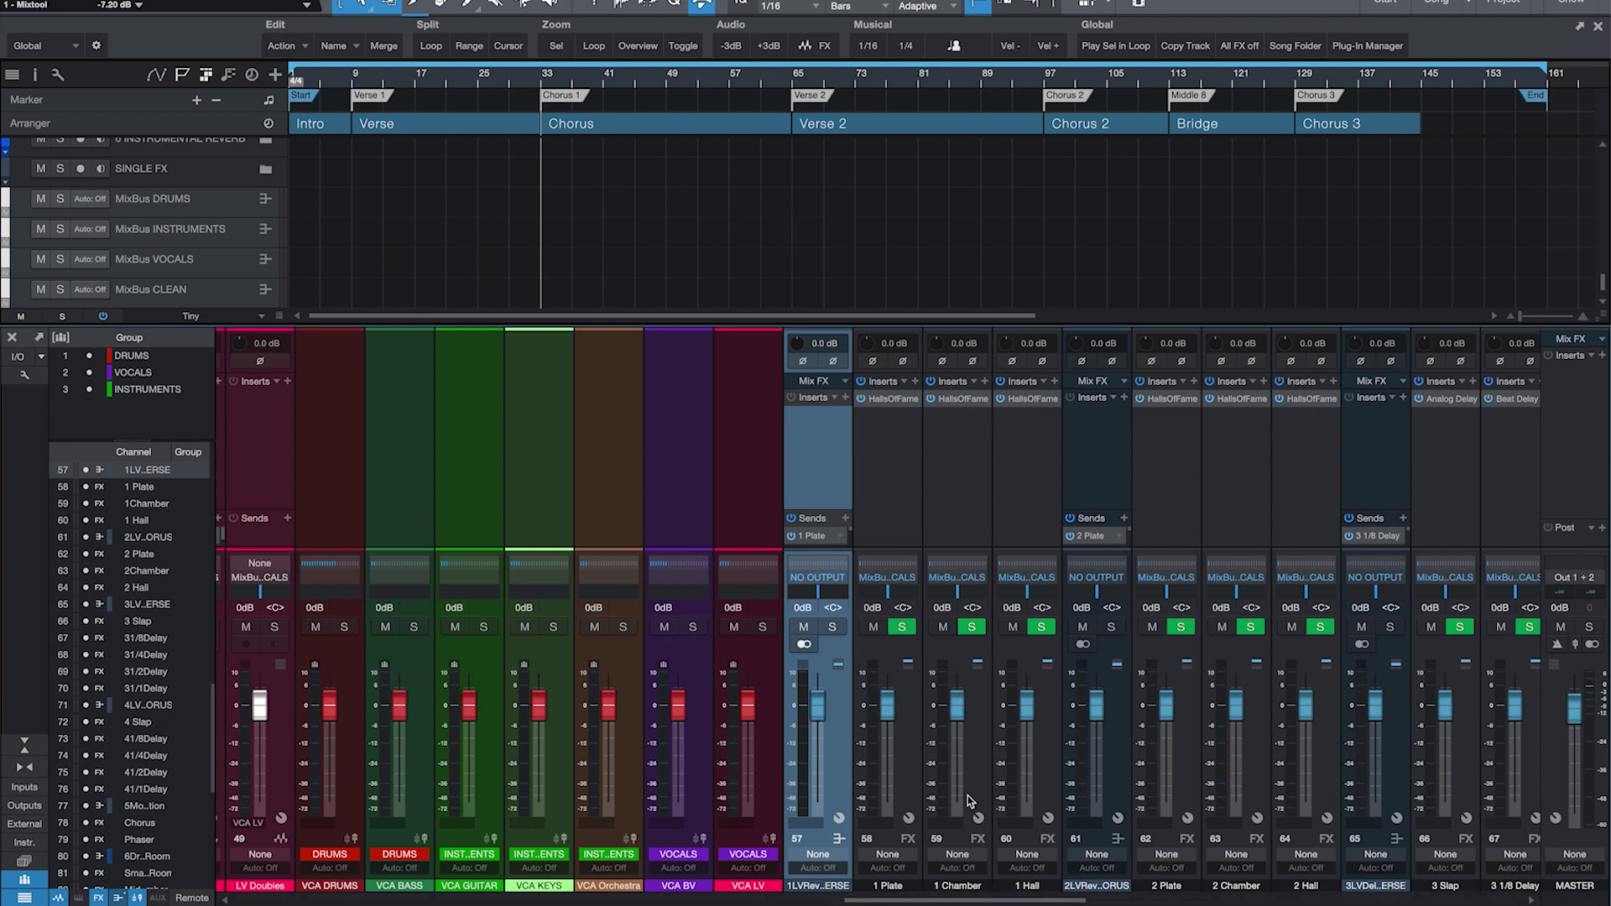
pyautogui.click(974, 753)
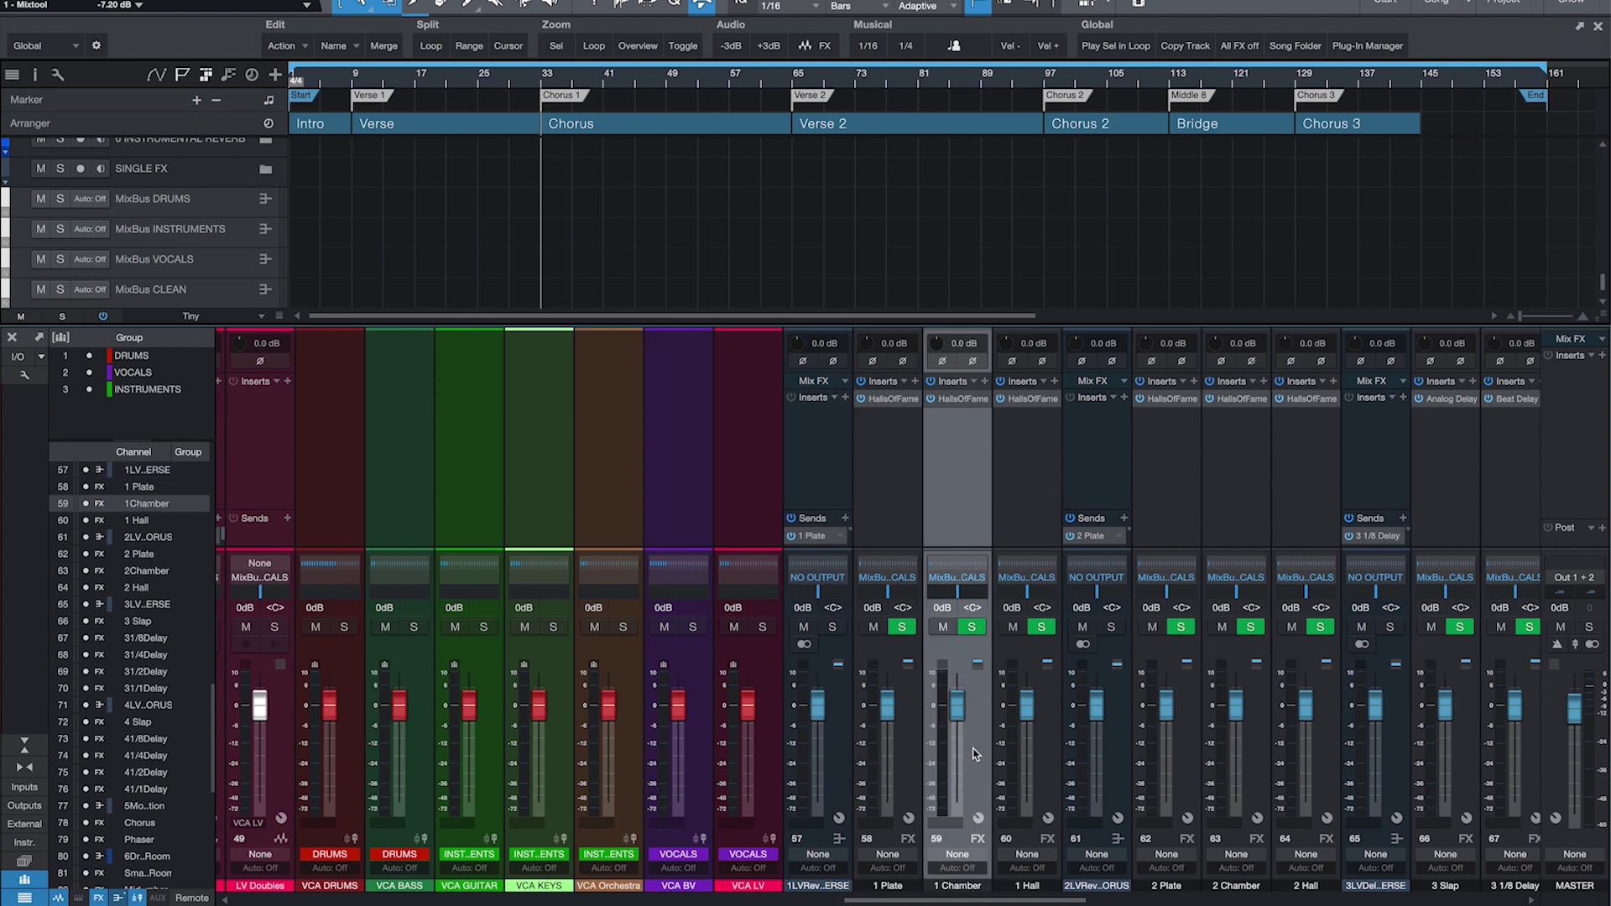
pyautogui.click(913, 763)
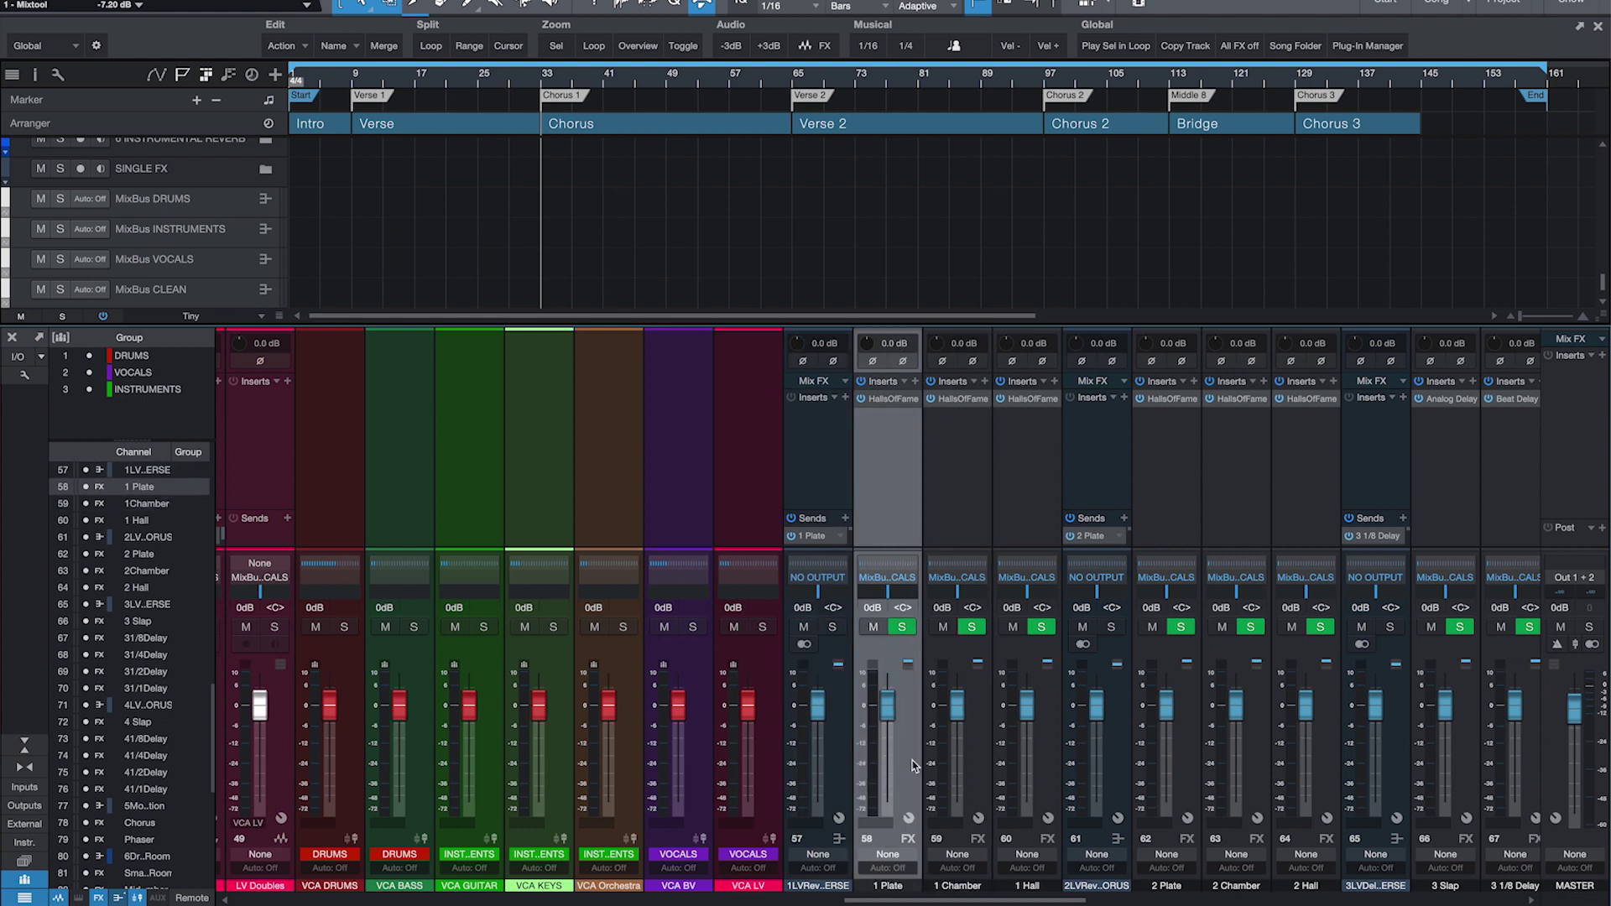
pyautogui.click(1050, 763)
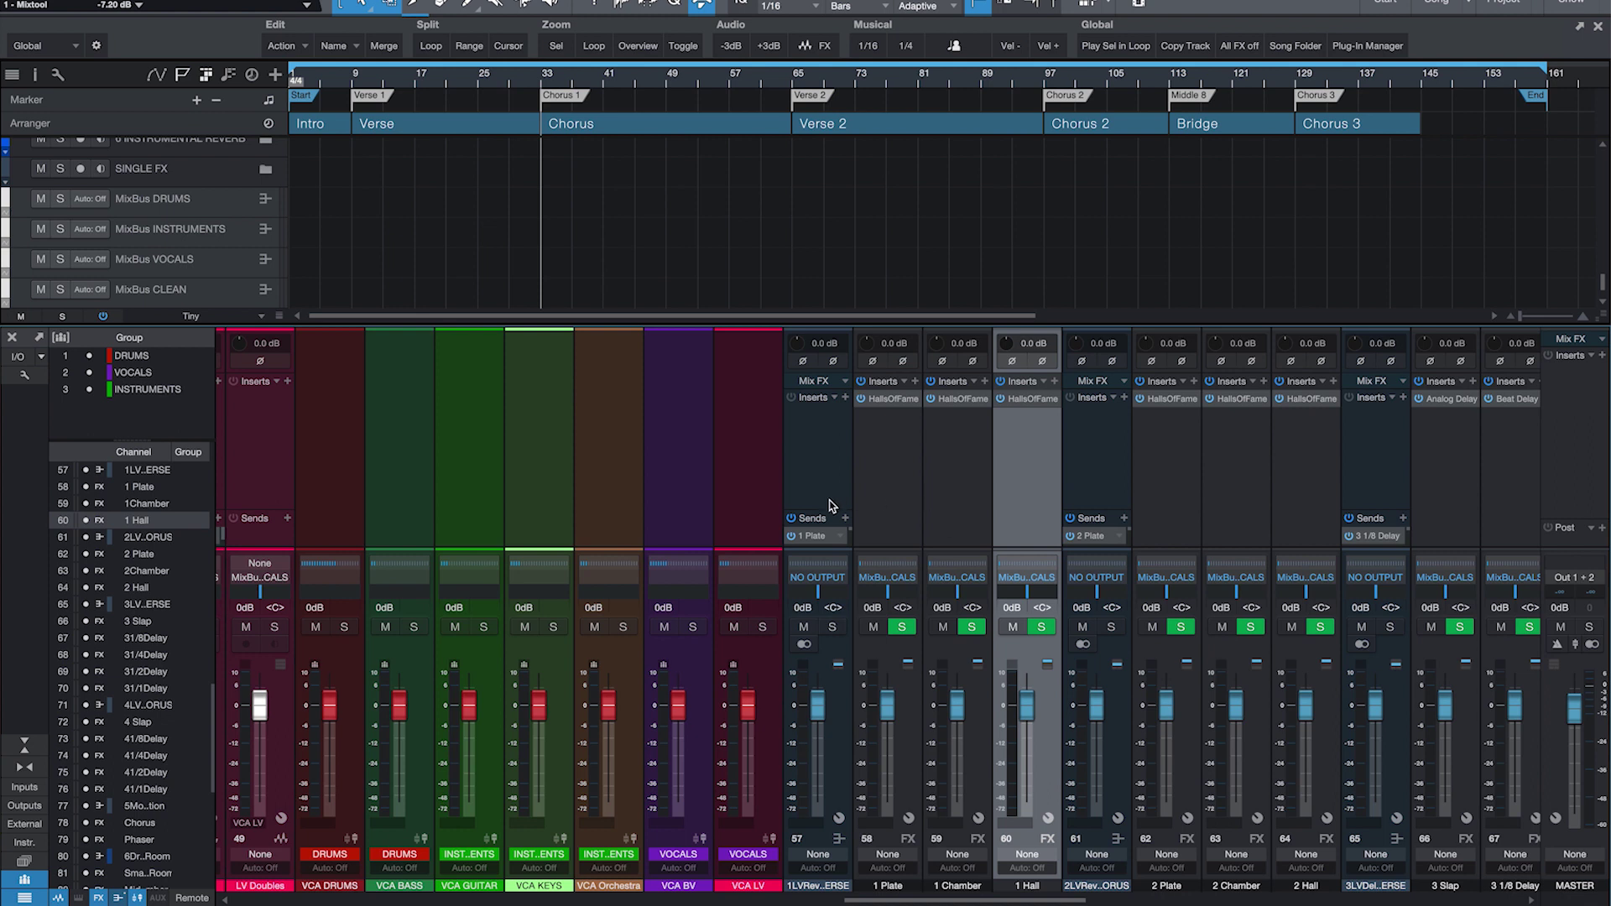
pyautogui.click(909, 505)
pyautogui.click(976, 519)
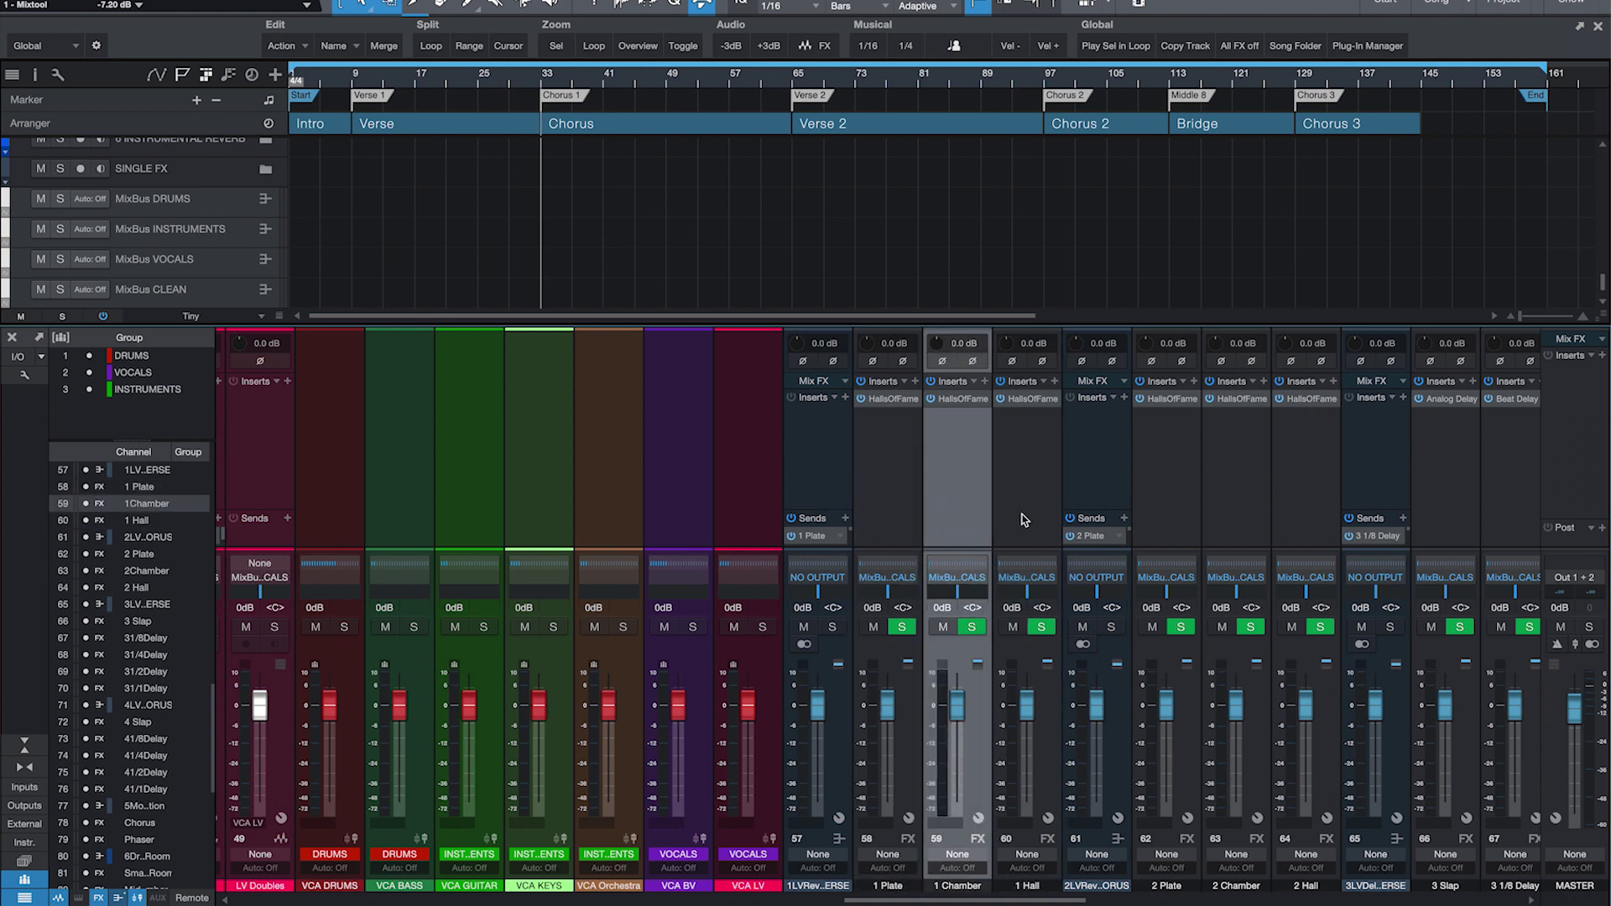
pyautogui.click(1026, 519)
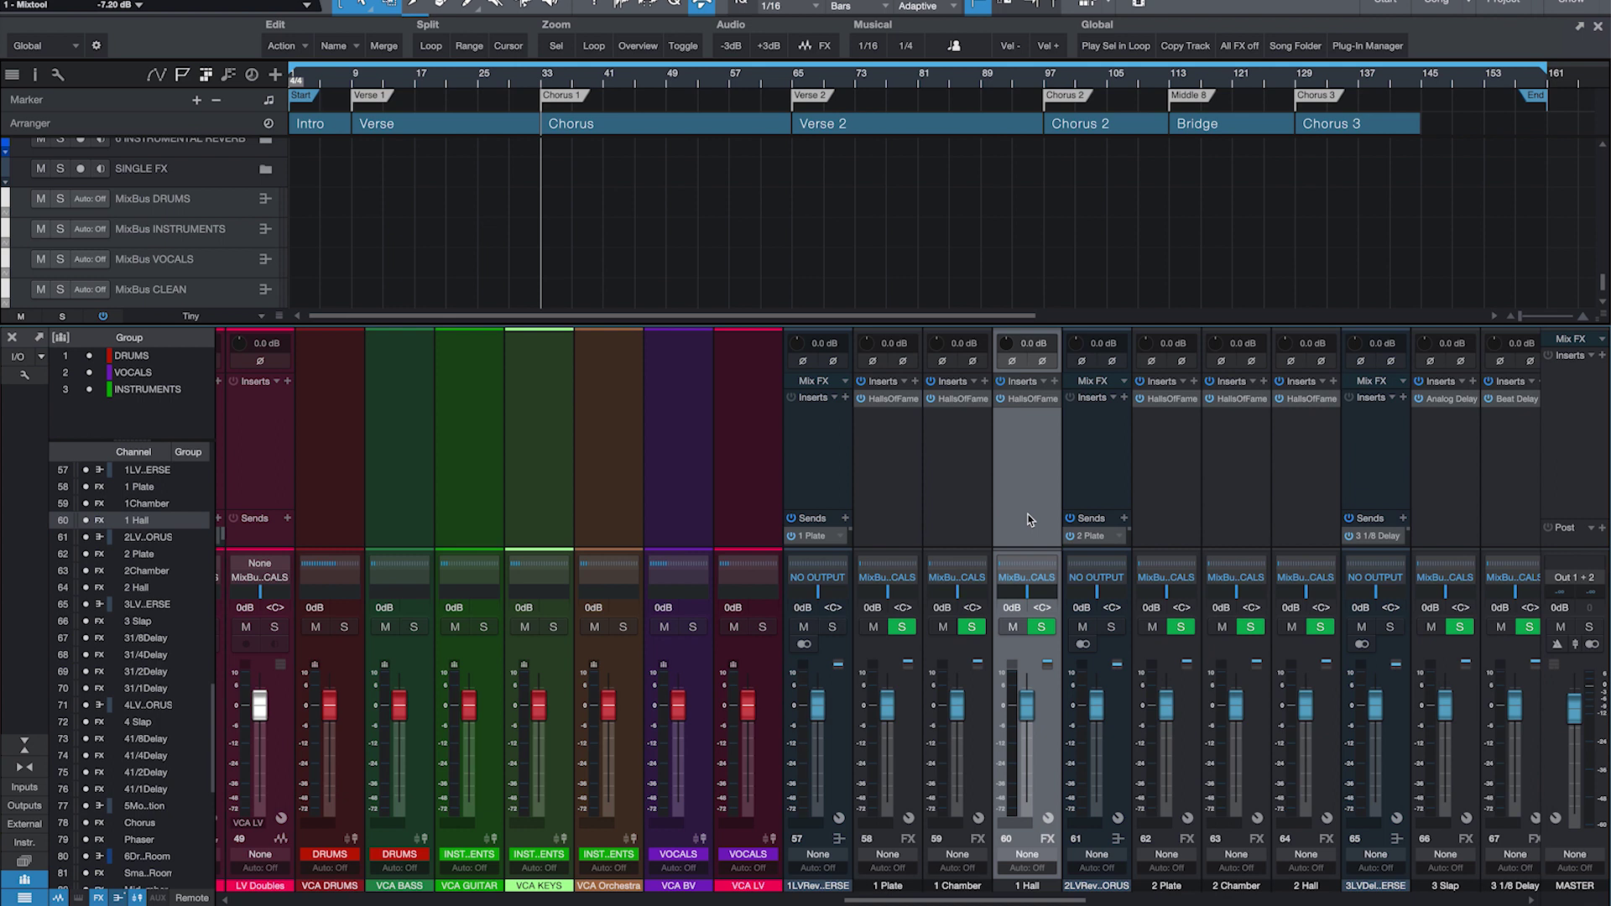
pyautogui.click(840, 471)
# Step: Enlarge the Sends area and make the mixer taller so every send slot is visible
pyautogui.moveTo(831, 509); pyautogui.dragTo(836, 424)
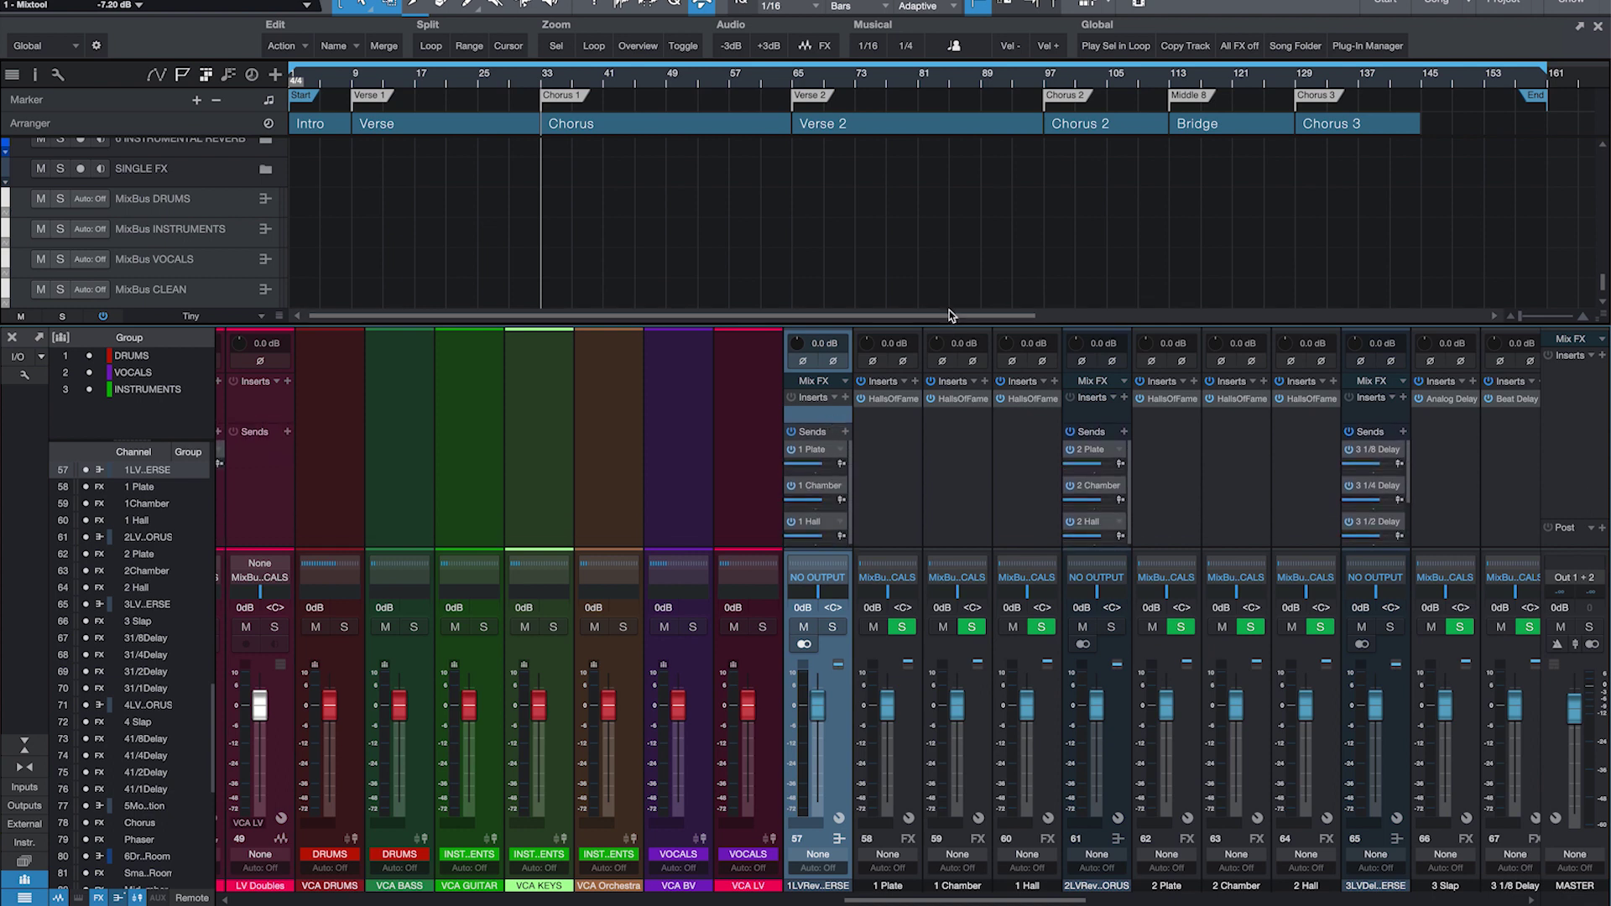
pyautogui.moveTo(944, 323); pyautogui.dragTo(947, 223)
pyautogui.moveTo(836, 370); pyautogui.dragTo(837, 370)
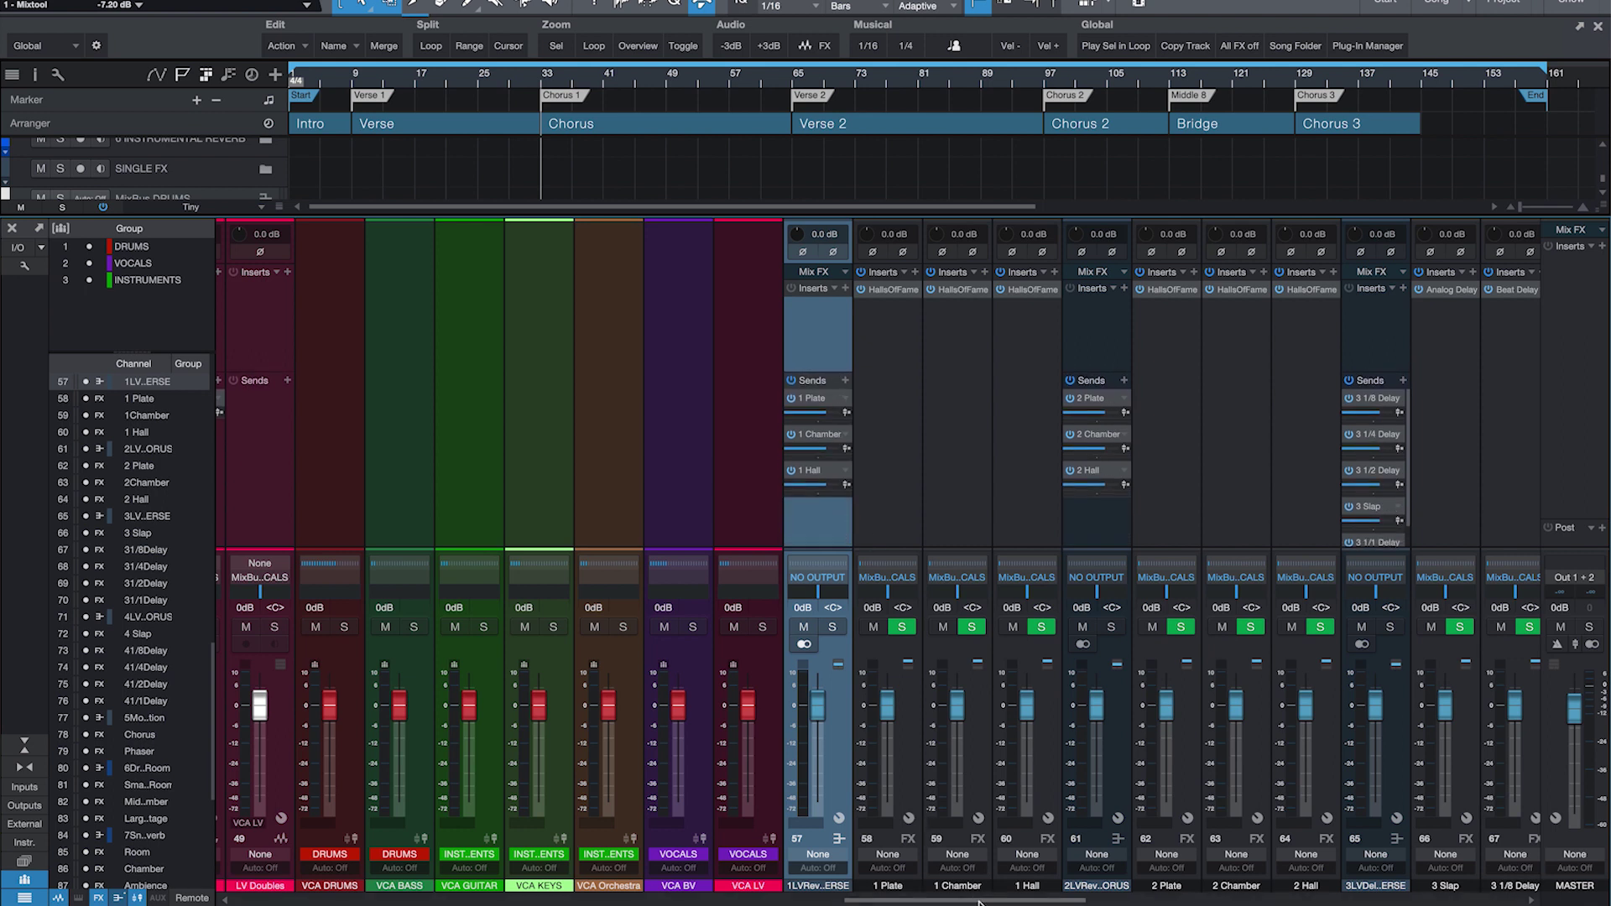
pyautogui.moveTo(980, 902); pyautogui.dragTo(793, 902)
# Step: On LV Verse, add a send to 1 LV Reverb VERSE and set its level to 0 dB
pyautogui.hscroll(6, 908, 506)
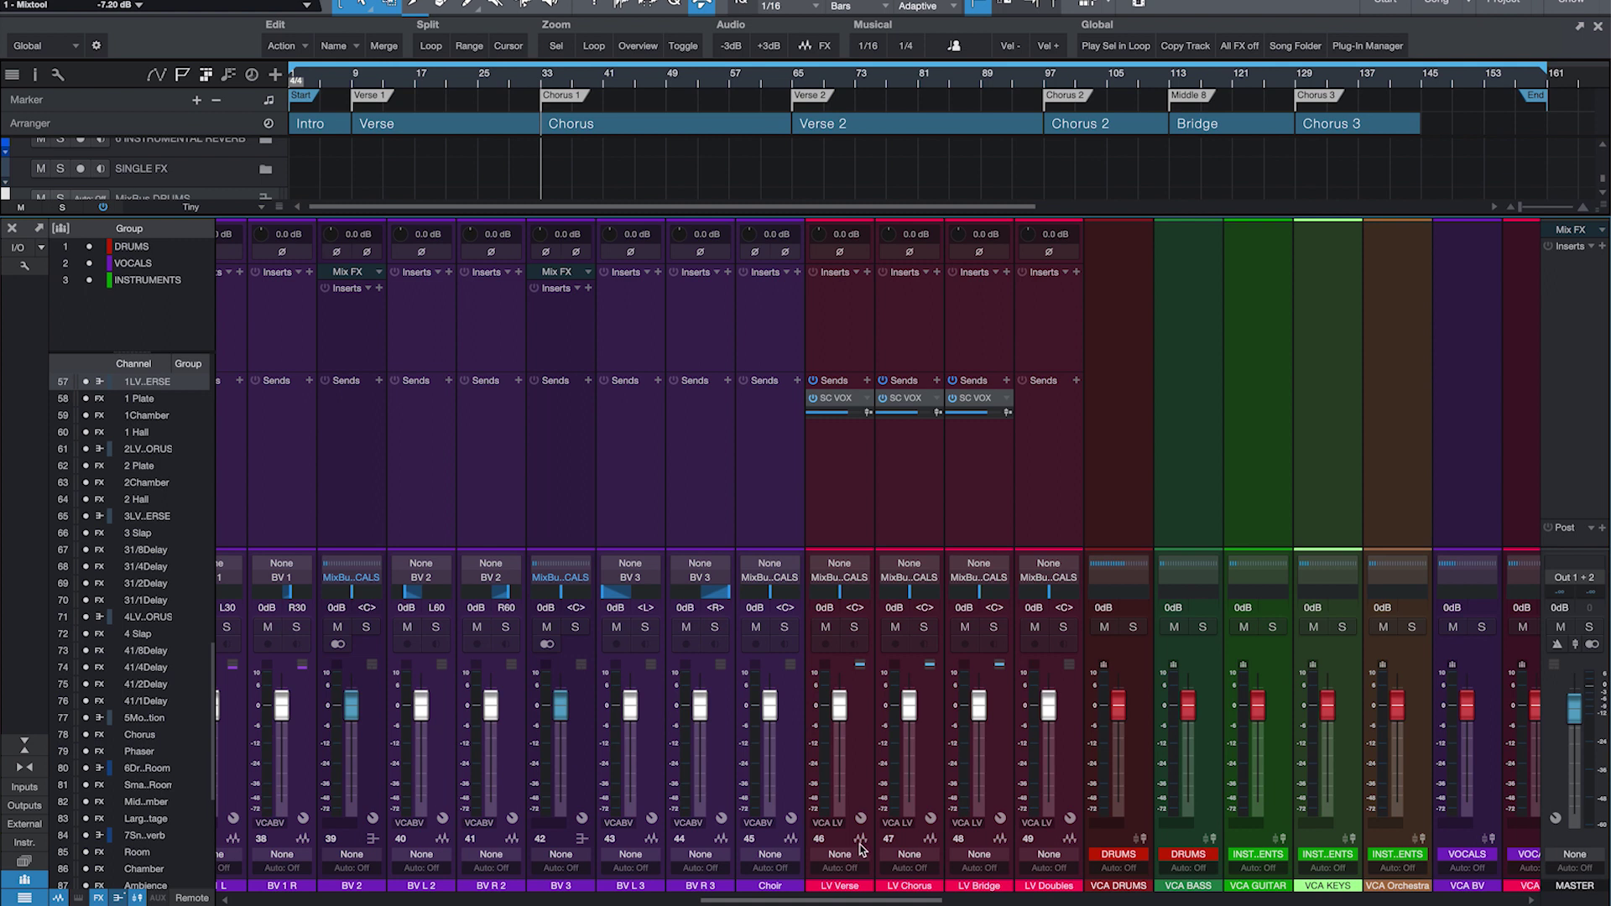
pyautogui.click(868, 382)
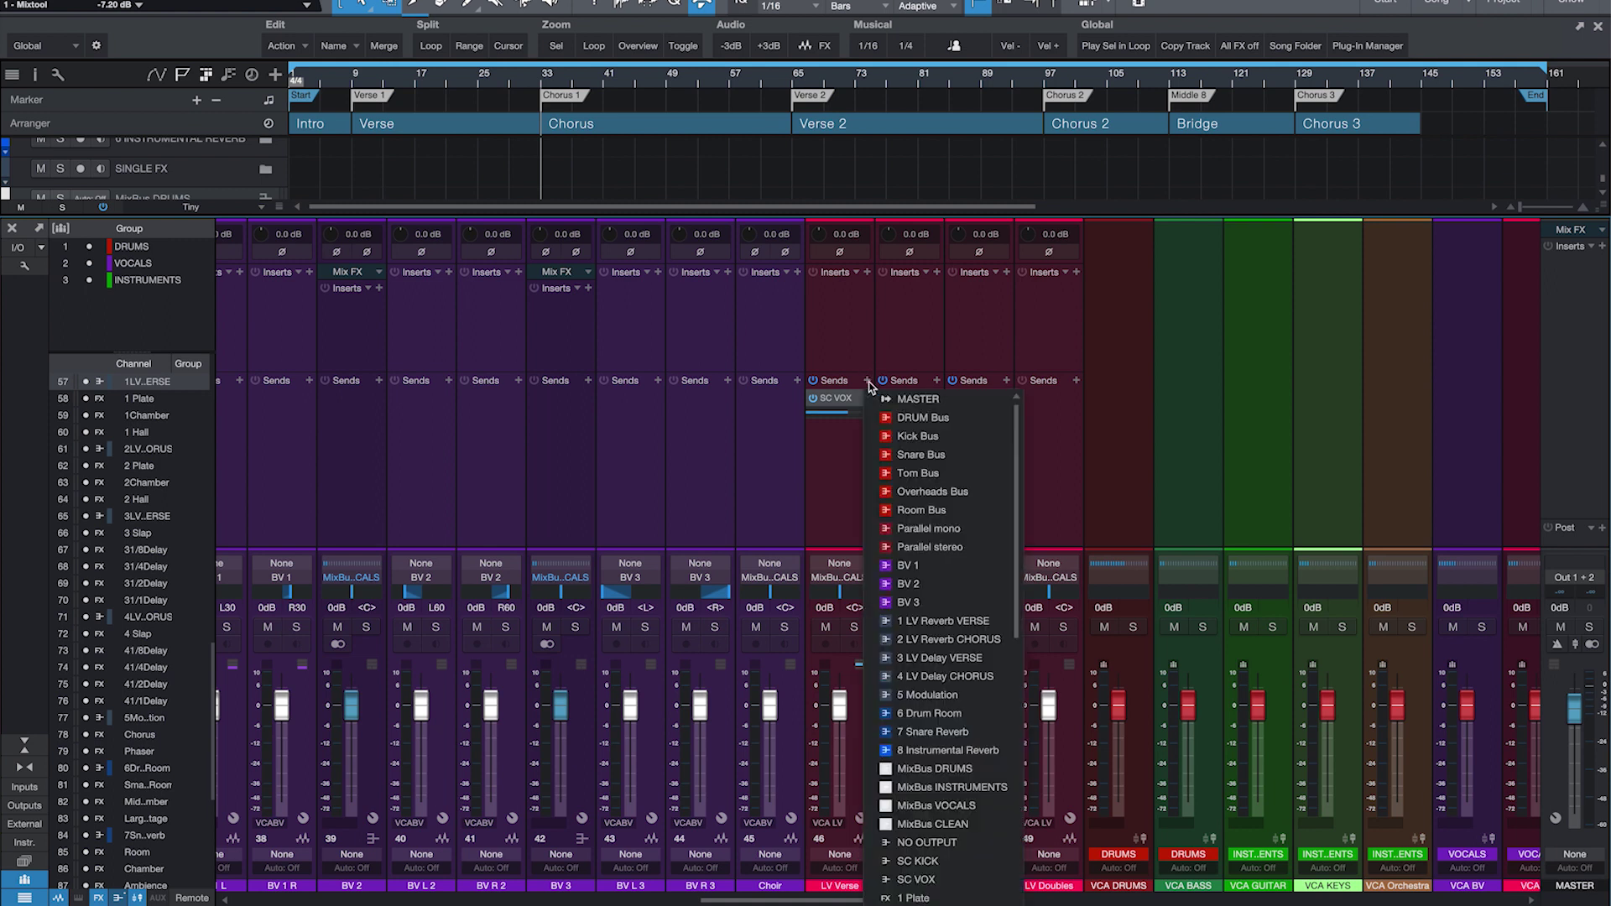
pyautogui.scroll(-5, 969, 620)
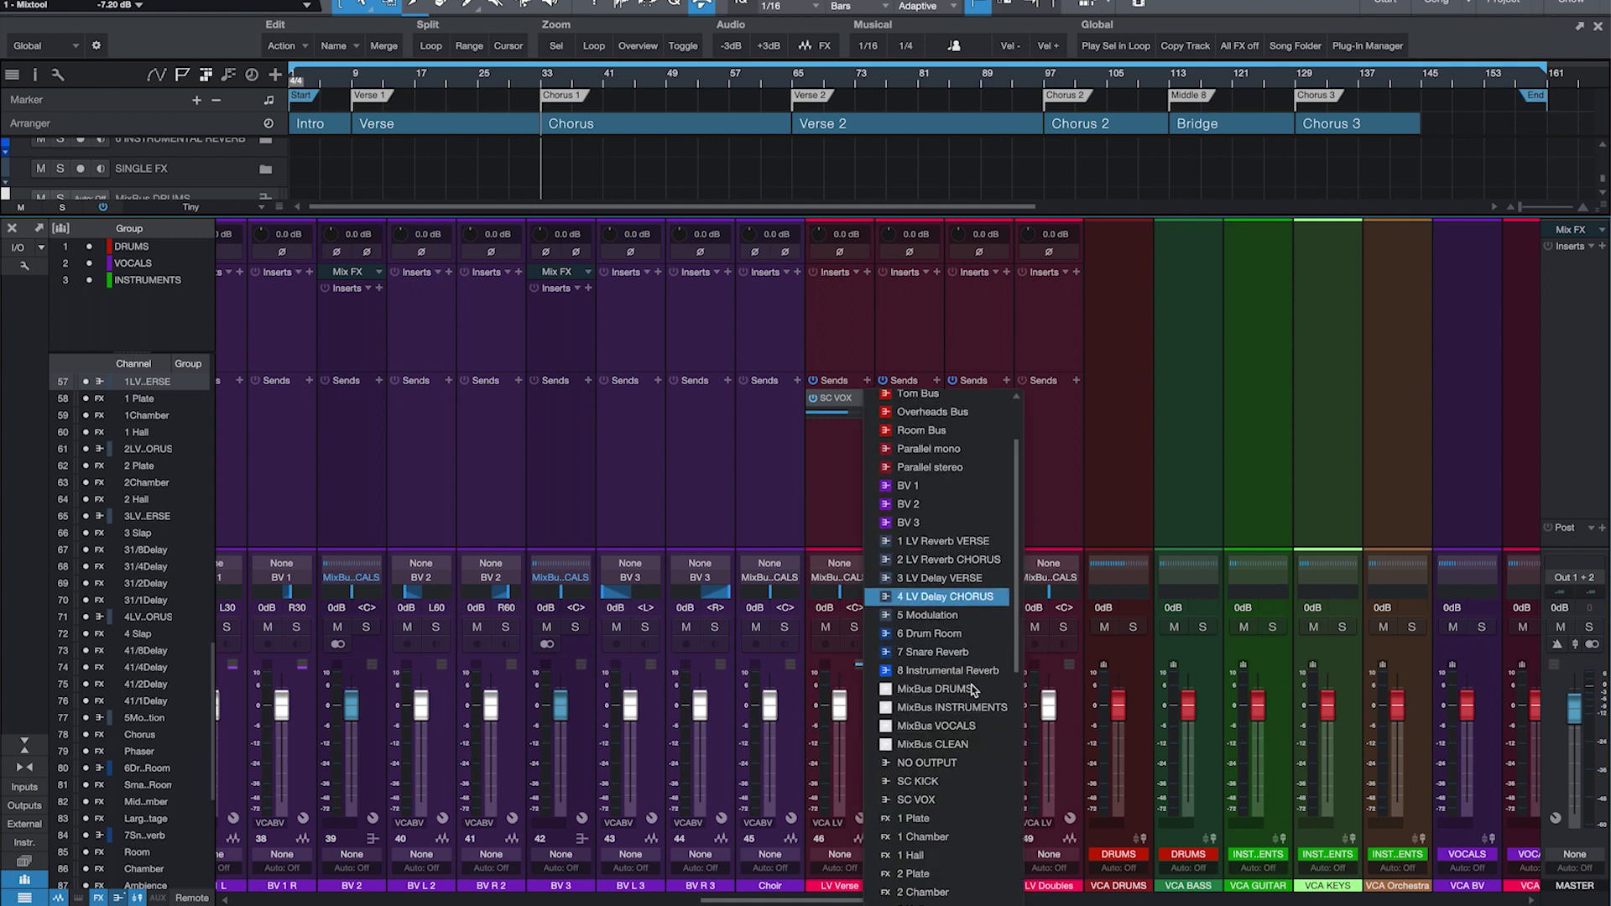
pyautogui.scroll(4, 965, 655)
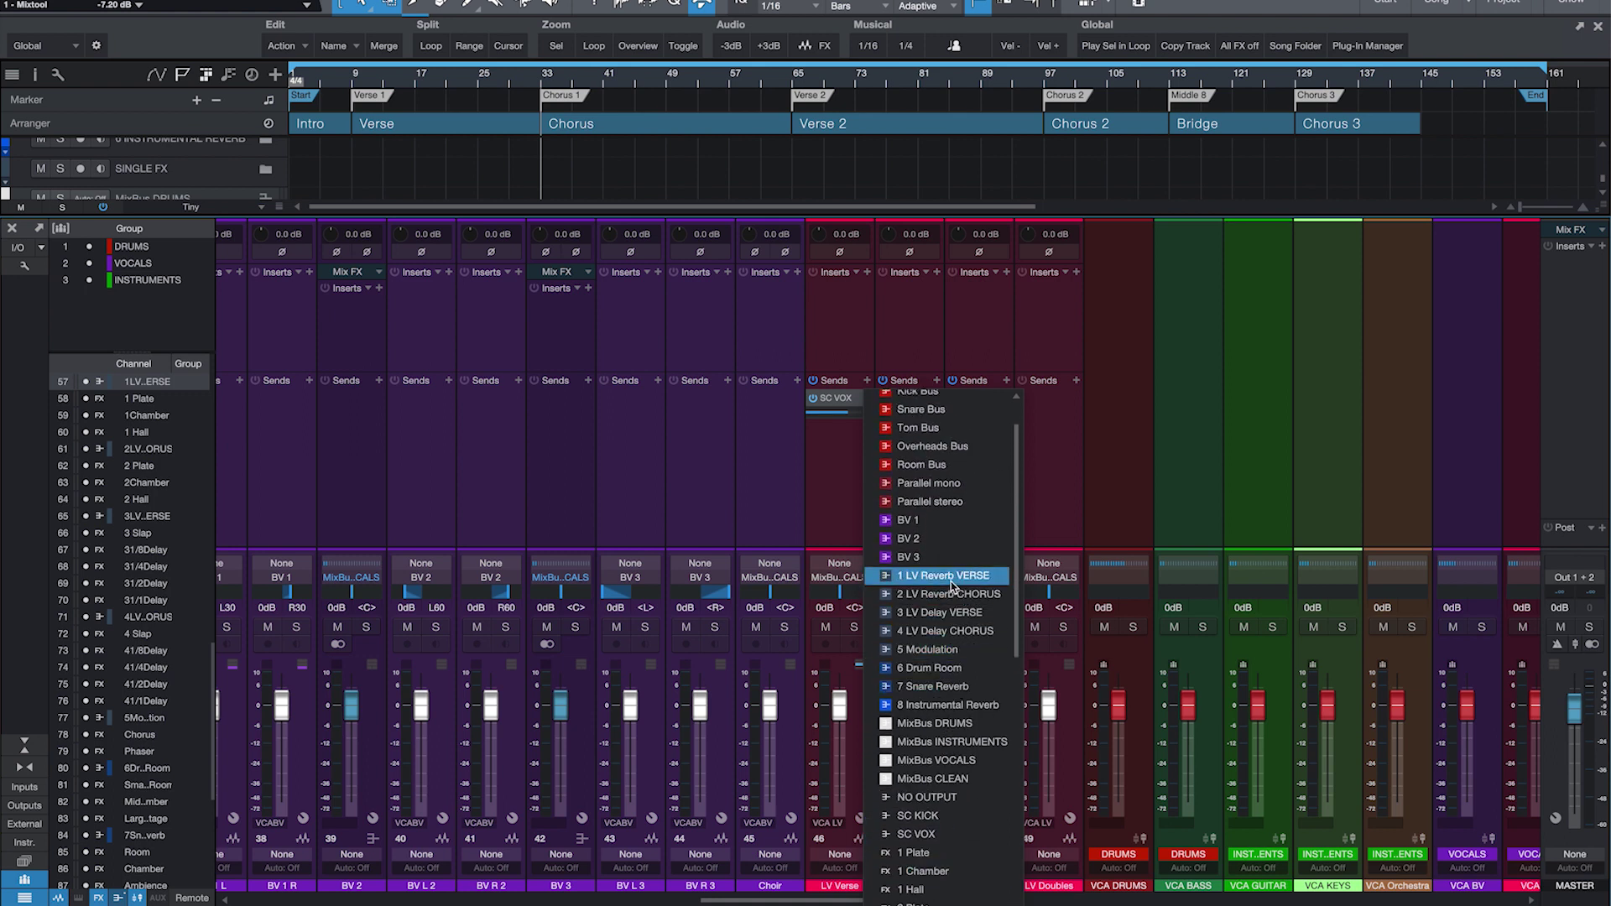
pyautogui.click(970, 582)
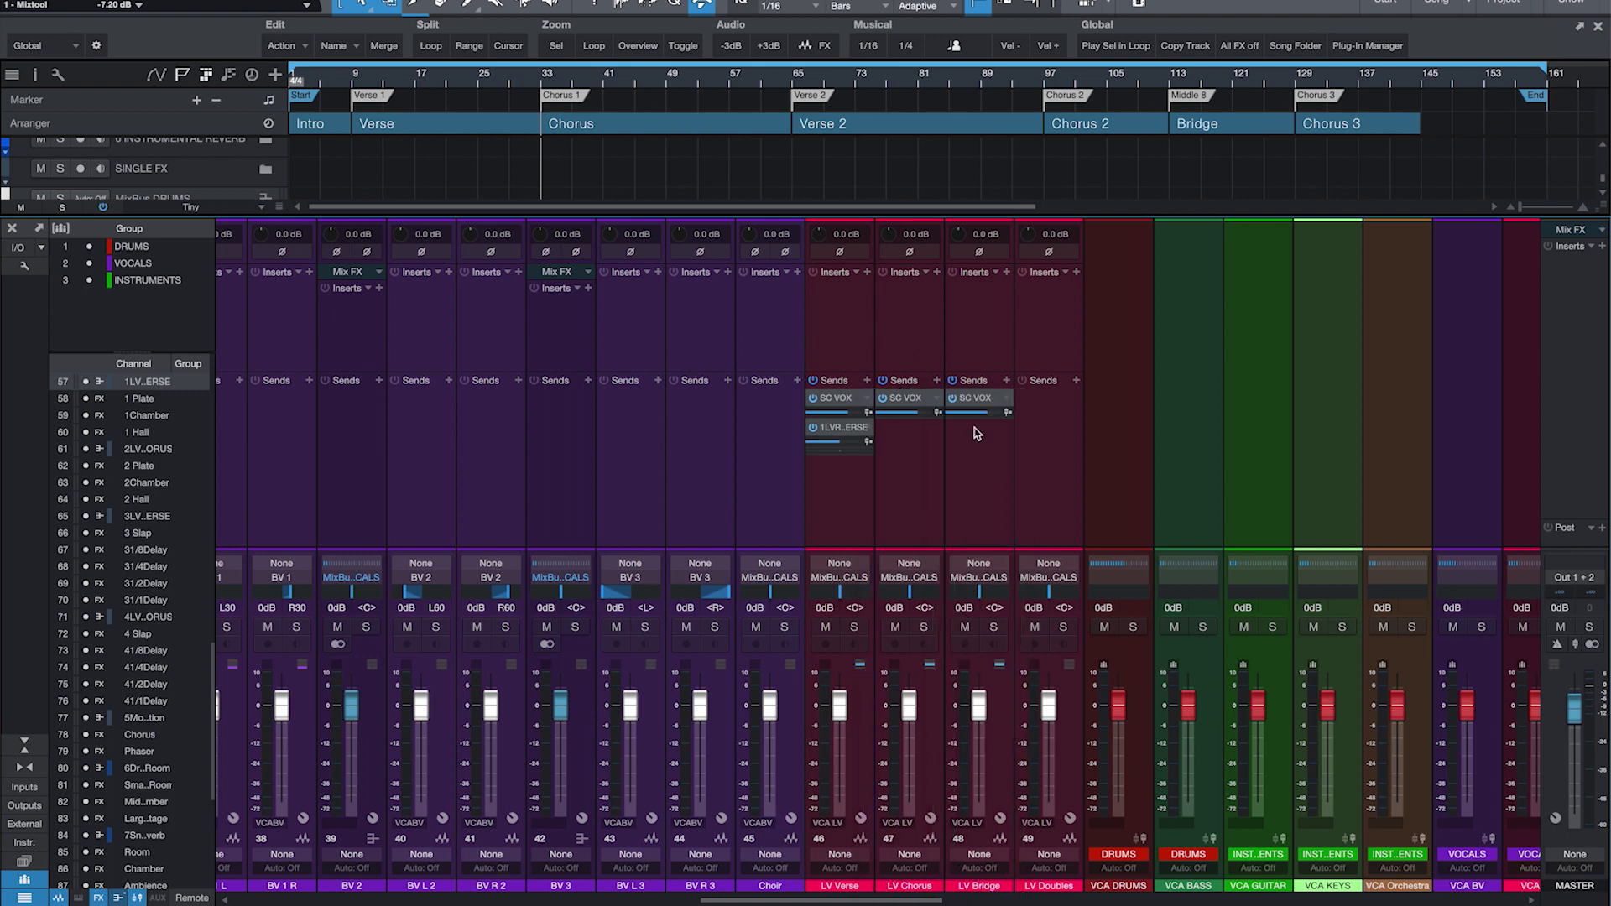
pyautogui.moveTo(841, 430); pyautogui.dragTo(845, 410)
pyautogui.moveTo(879, 899); pyautogui.dragTo(1059, 896)
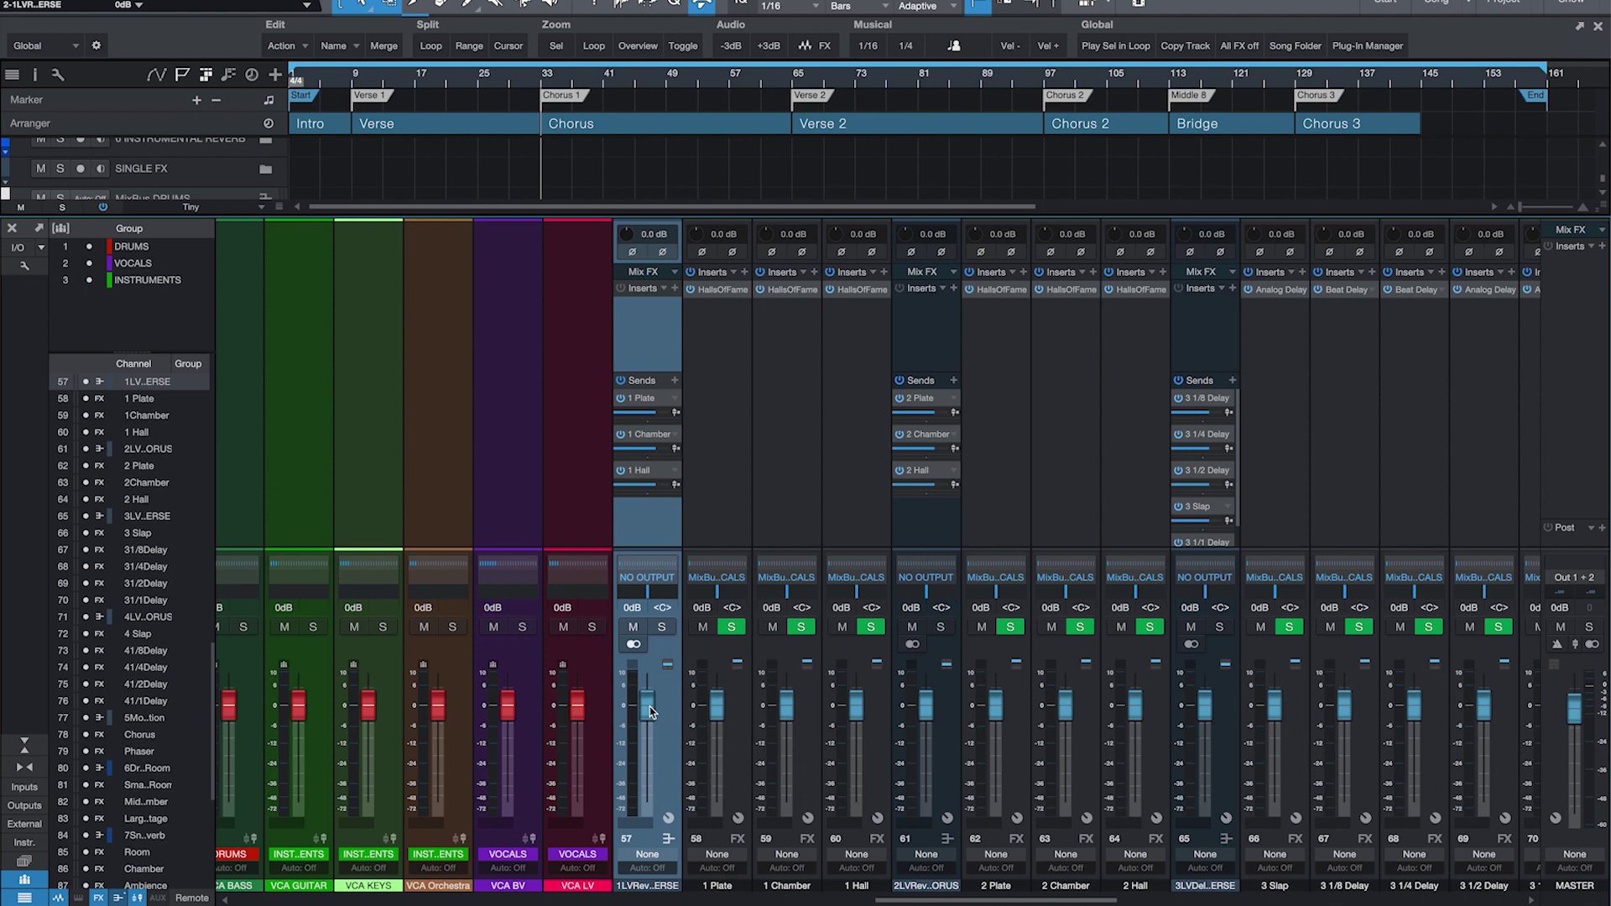
# Step: Silence 1 Plate, set 1 Chamber to -16.5 dB and bring 1 Hall up to -39.7 dB
pyautogui.moveTo(718, 705); pyautogui.dragTo(718, 802)
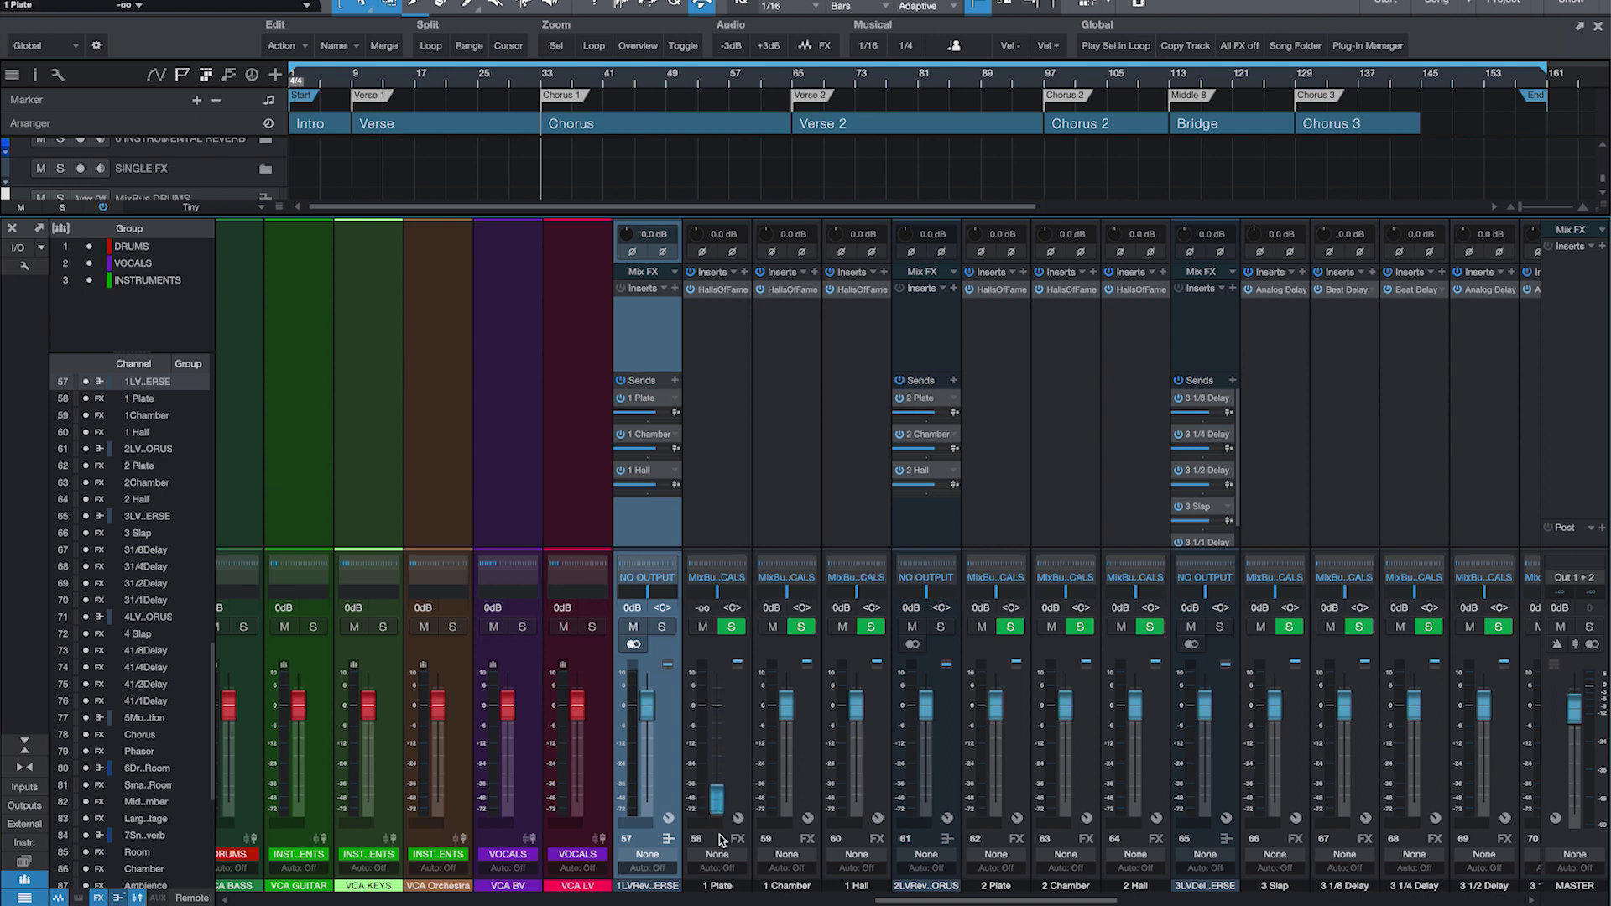
pyautogui.moveTo(845, 712); pyautogui.dragTo(853, 802)
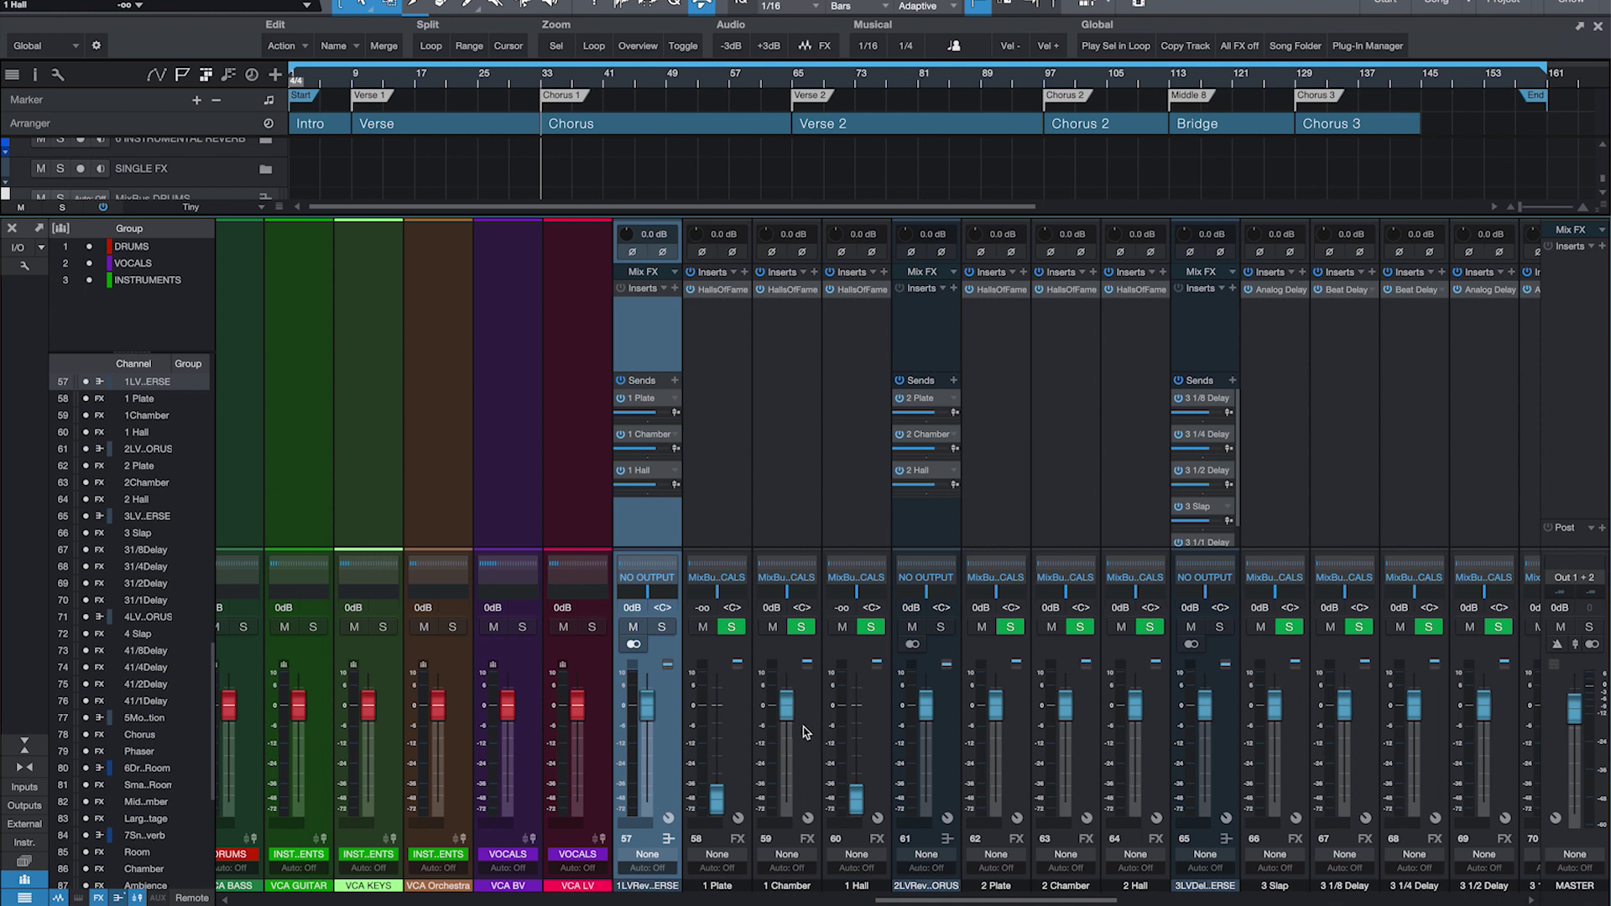
pyautogui.moveTo(789, 713); pyautogui.dragTo(797, 825)
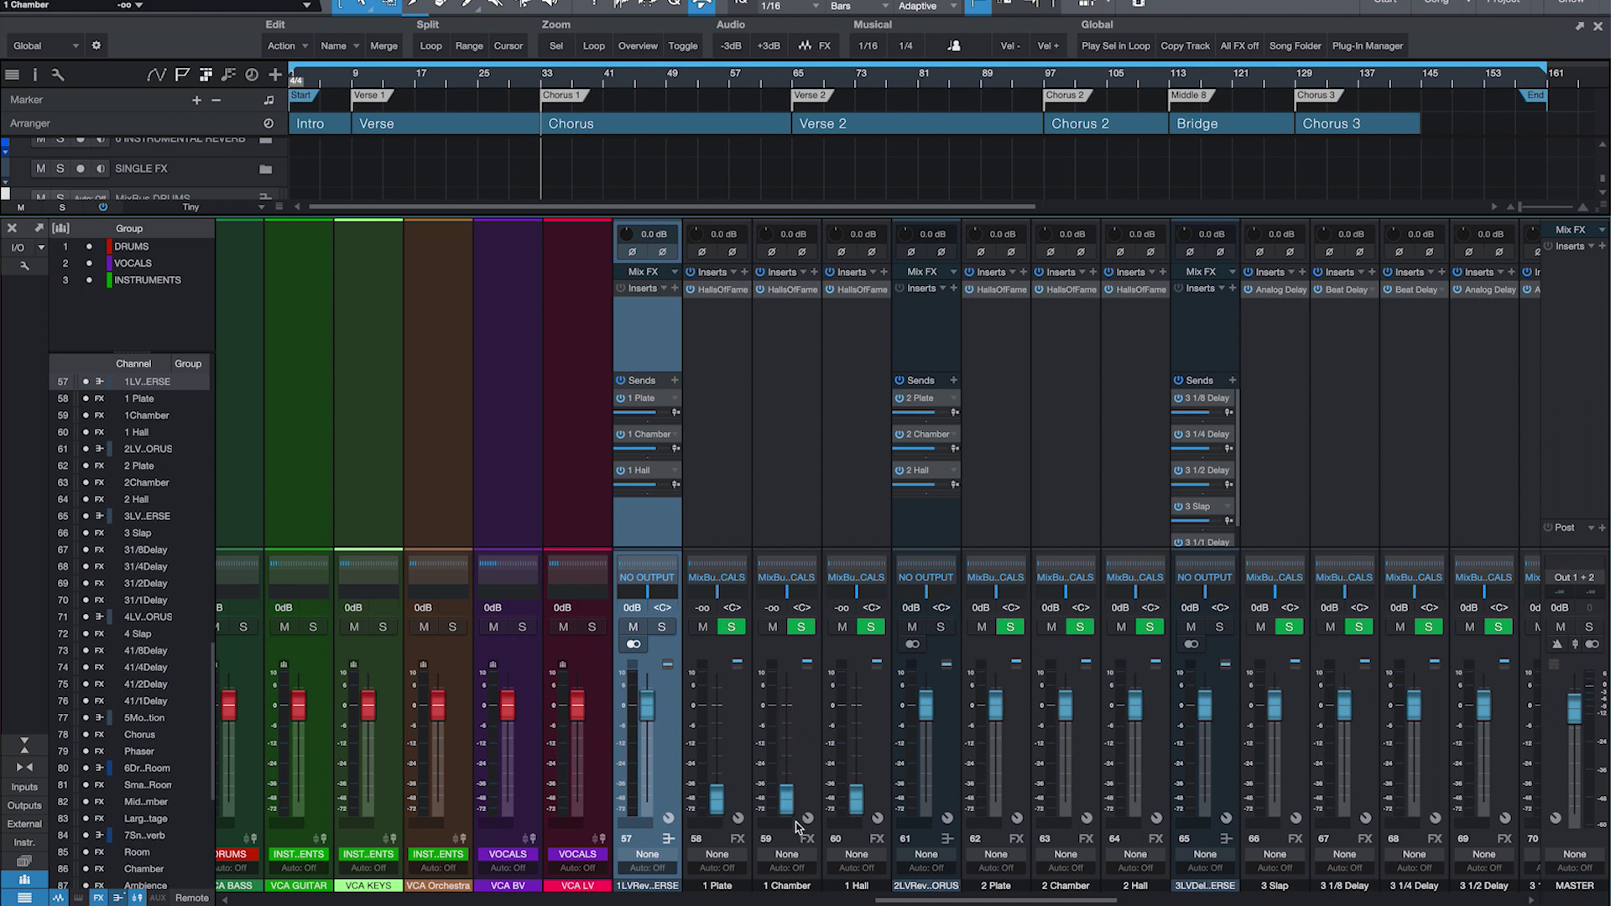
pyautogui.moveTo(787, 801)
pyautogui.mouseDown()
pyautogui.moveTo(788, 759)
pyautogui.moveTo(789, 777)
pyautogui.mouseUp()
pyautogui.moveTo(789, 779); pyautogui.dragTo(792, 754)
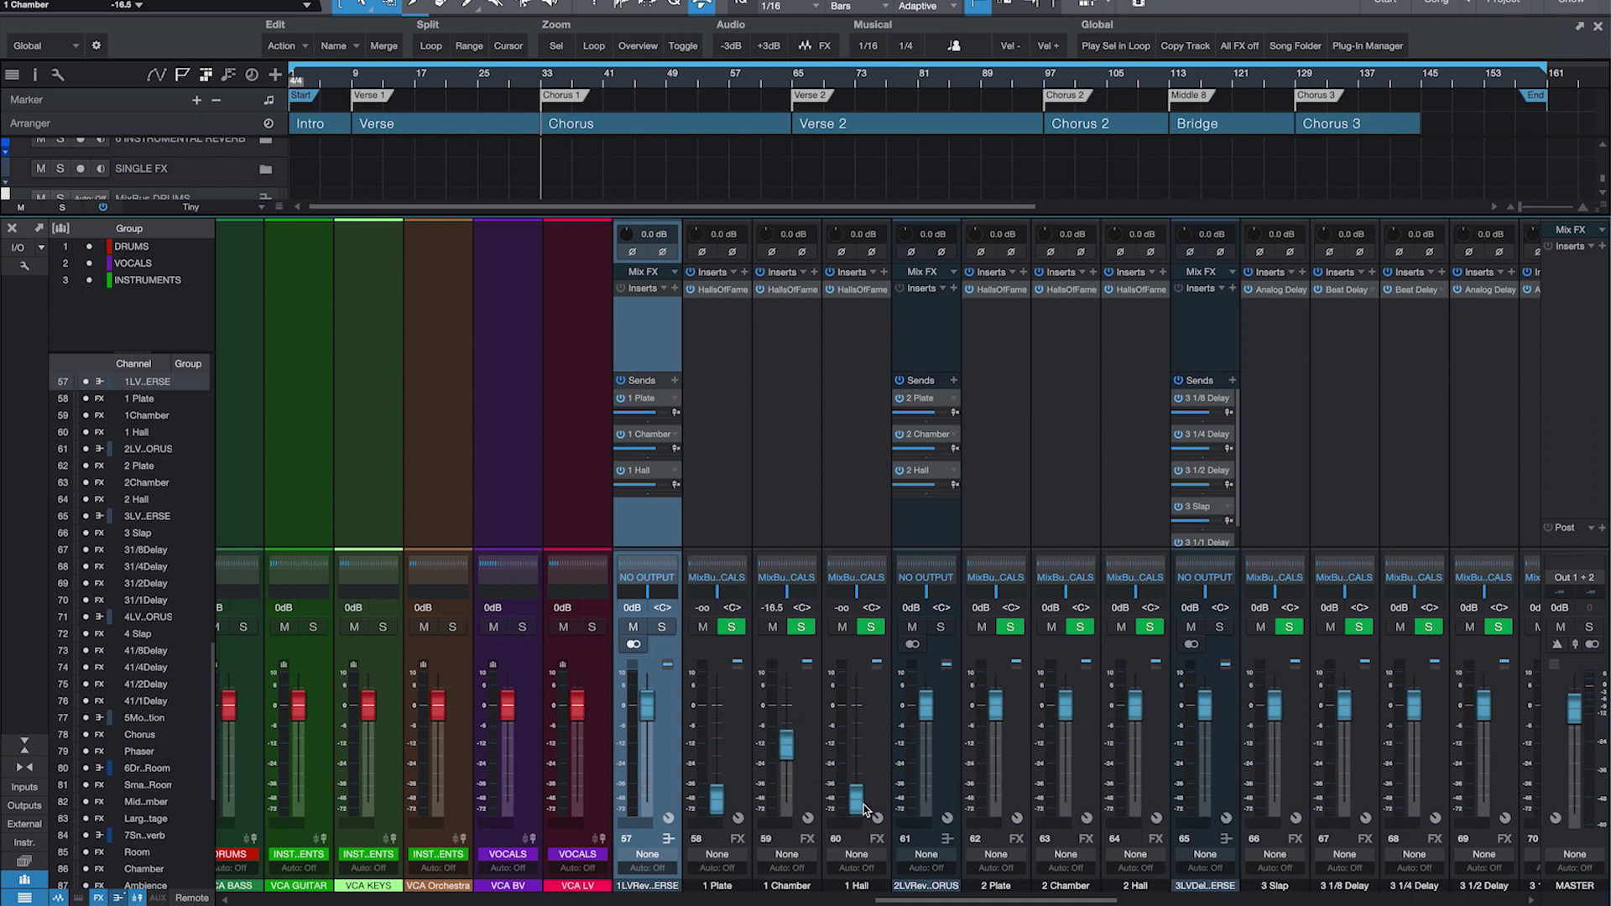
pyautogui.moveTo(861, 804); pyautogui.dragTo(864, 789)
# Step: Set 2 Hall to -7.6 dB and 2 Plate to -19.9 dB, and silence 2 Chamber
pyautogui.hscroll(3, 1005, 891)
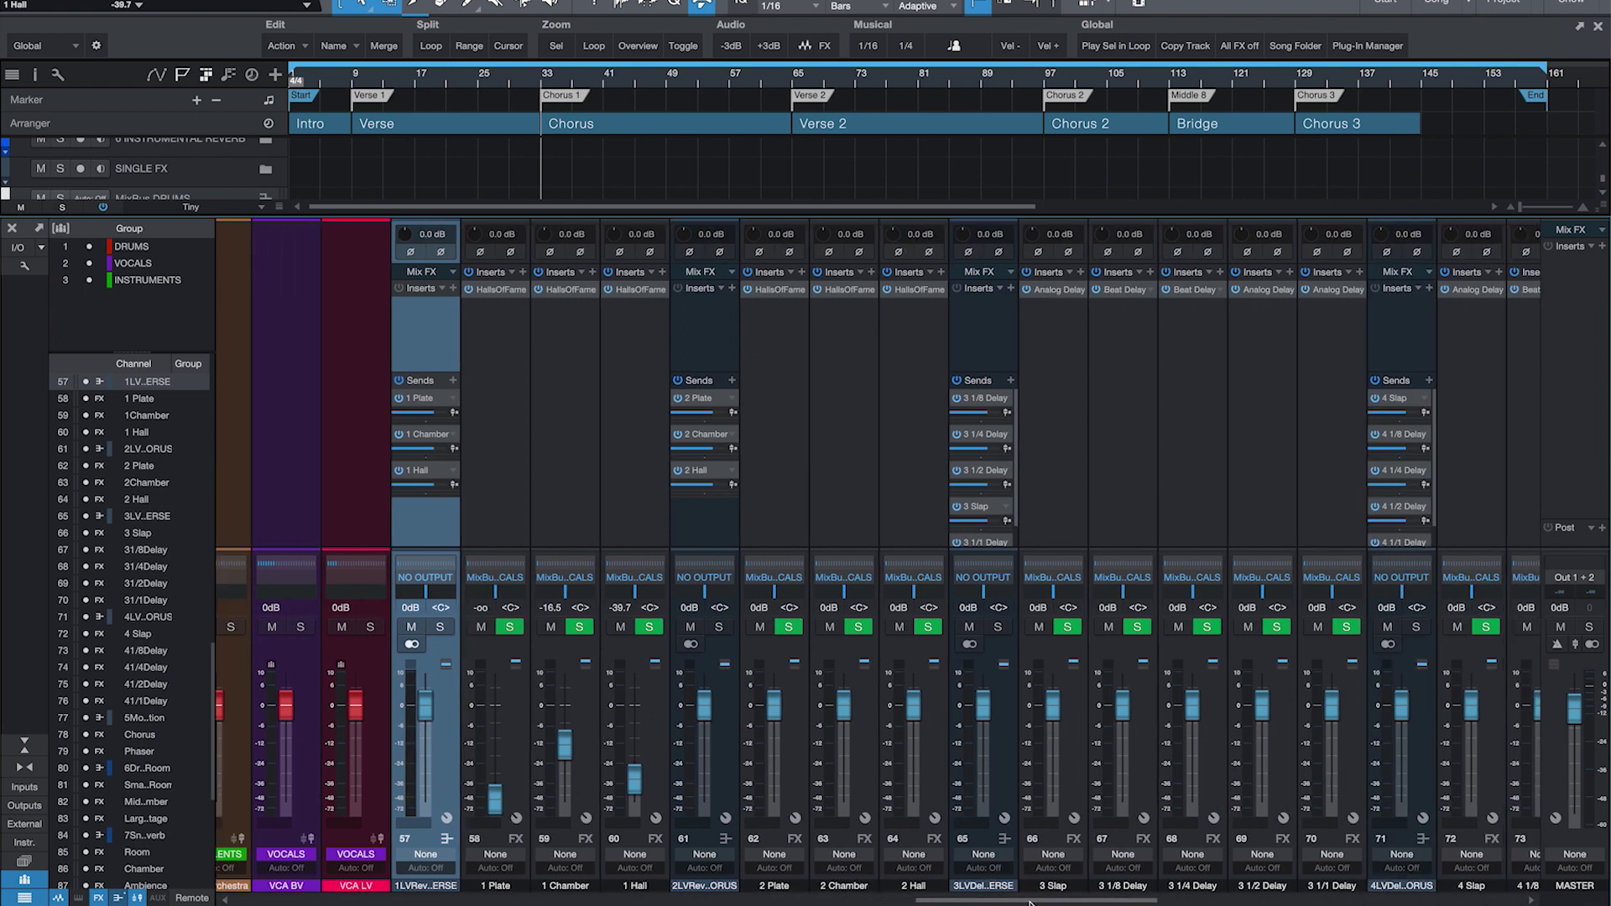
pyautogui.moveTo(905, 706); pyautogui.dragTo(842, 826)
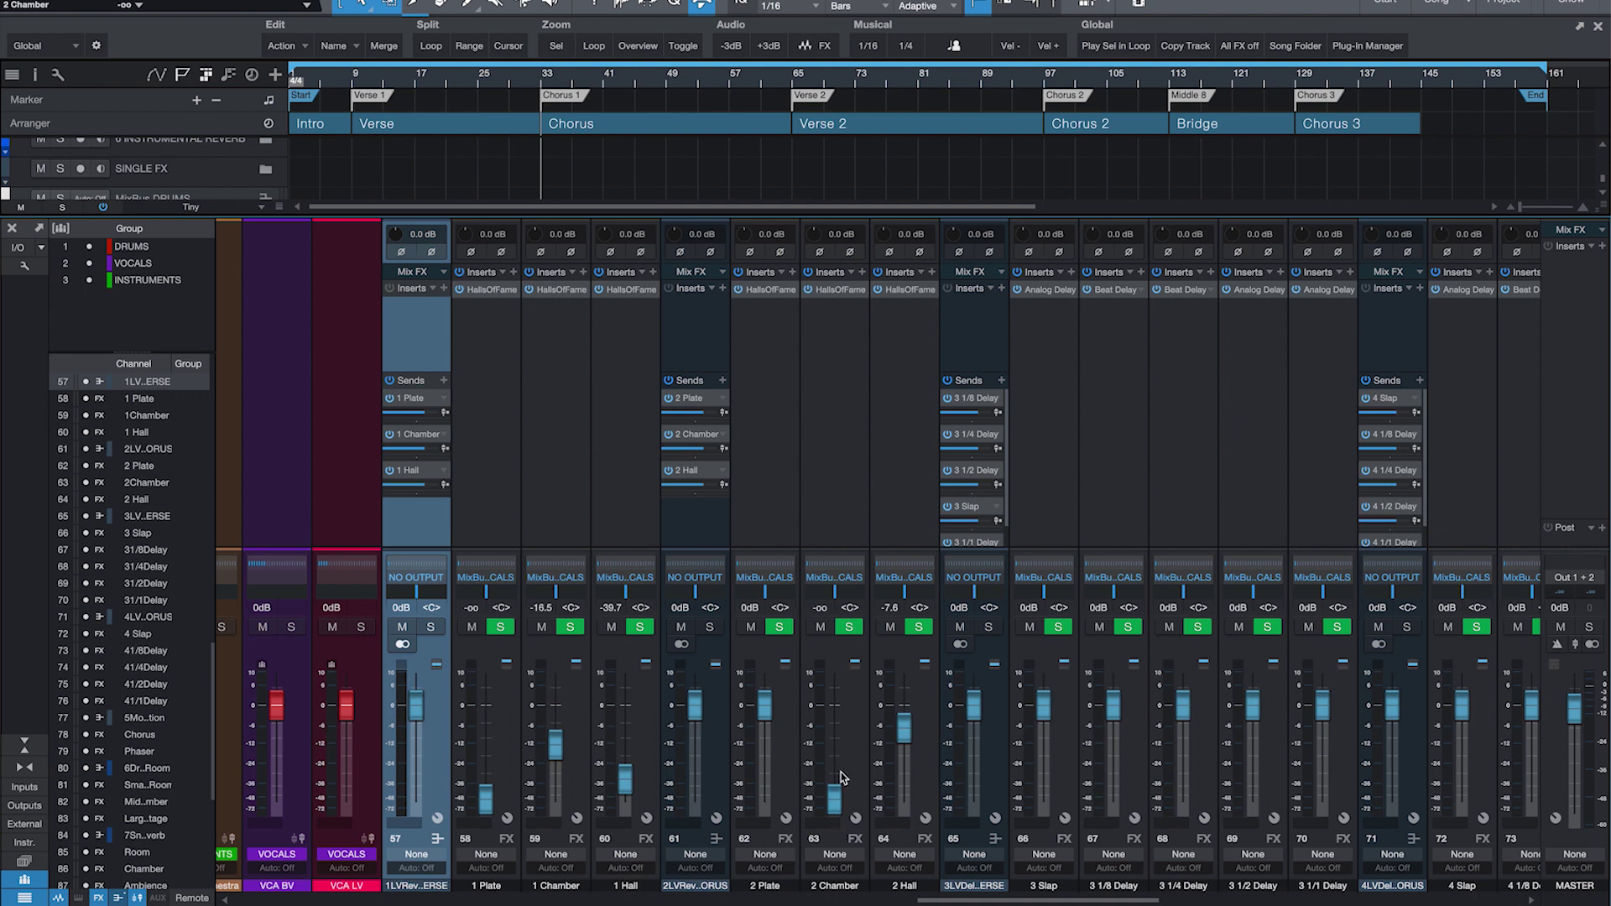
pyautogui.moveTo(766, 709); pyautogui.dragTo(772, 758)
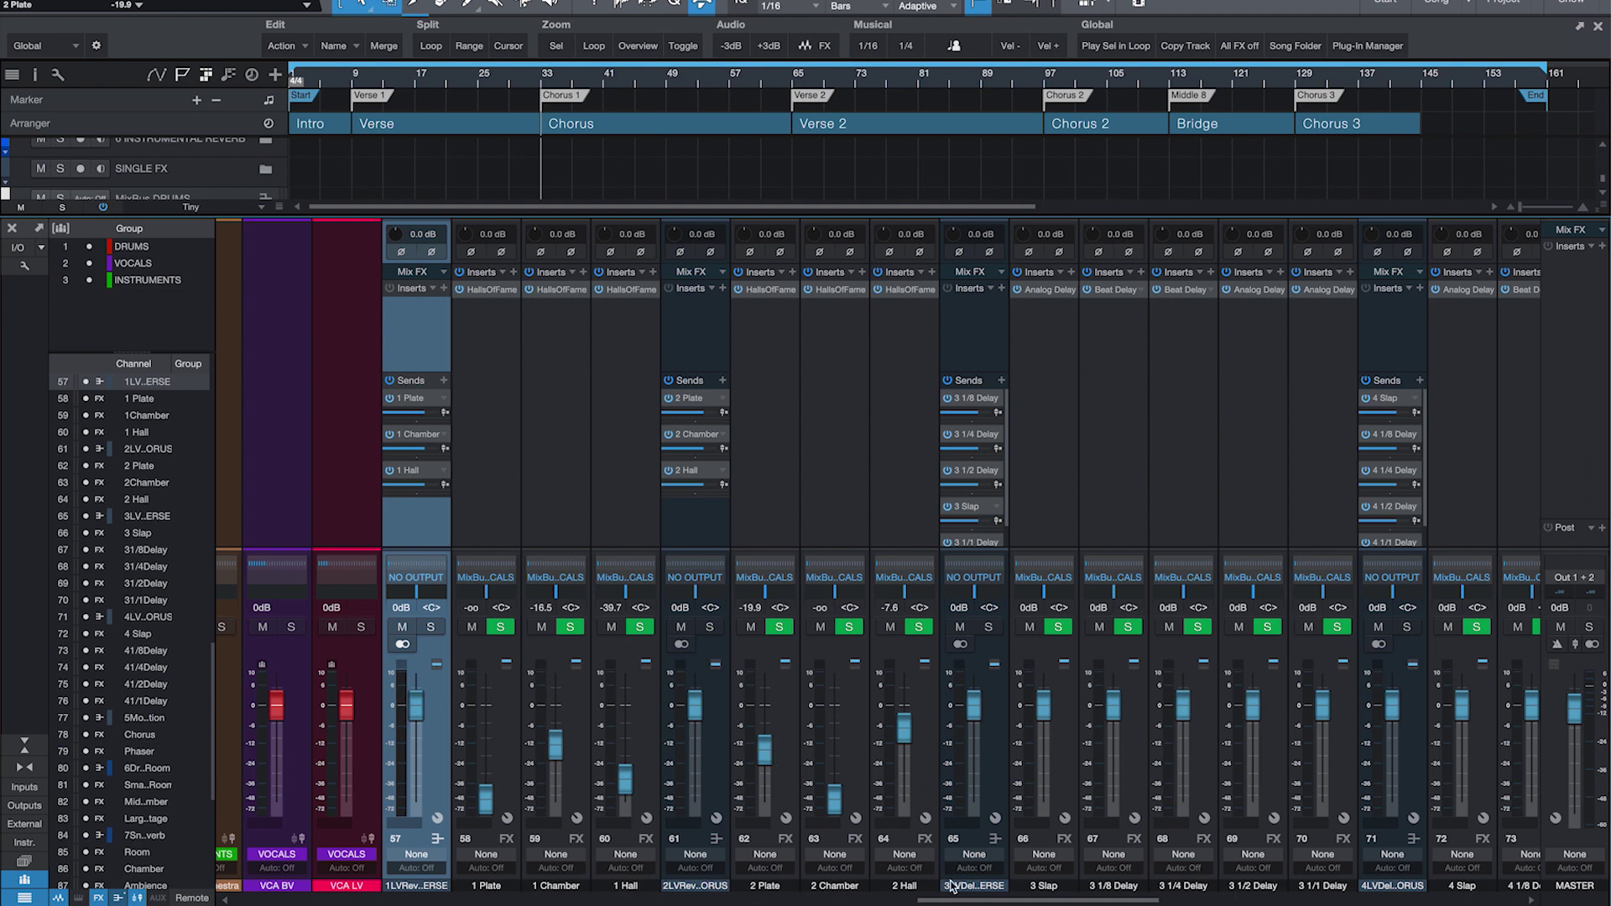
pyautogui.moveTo(954, 900); pyautogui.dragTo(797, 902)
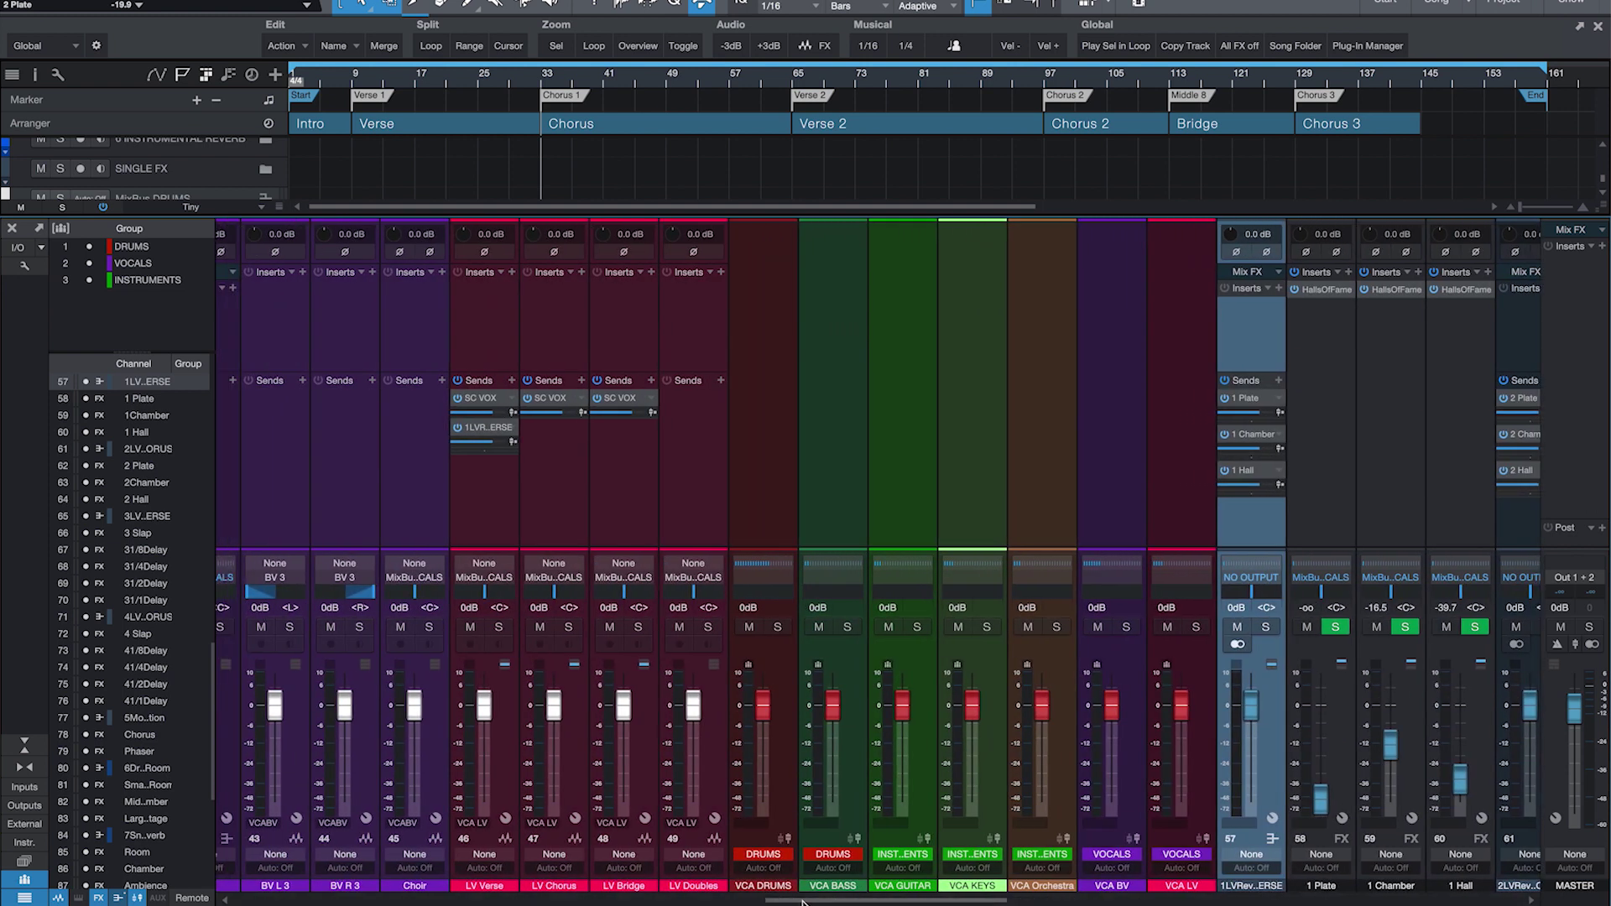
# Step: Send LV Chorus to 2 LV Reverb CHORUS at -0.1 dB and select that reverb bus channel
pyautogui.click(591, 394)
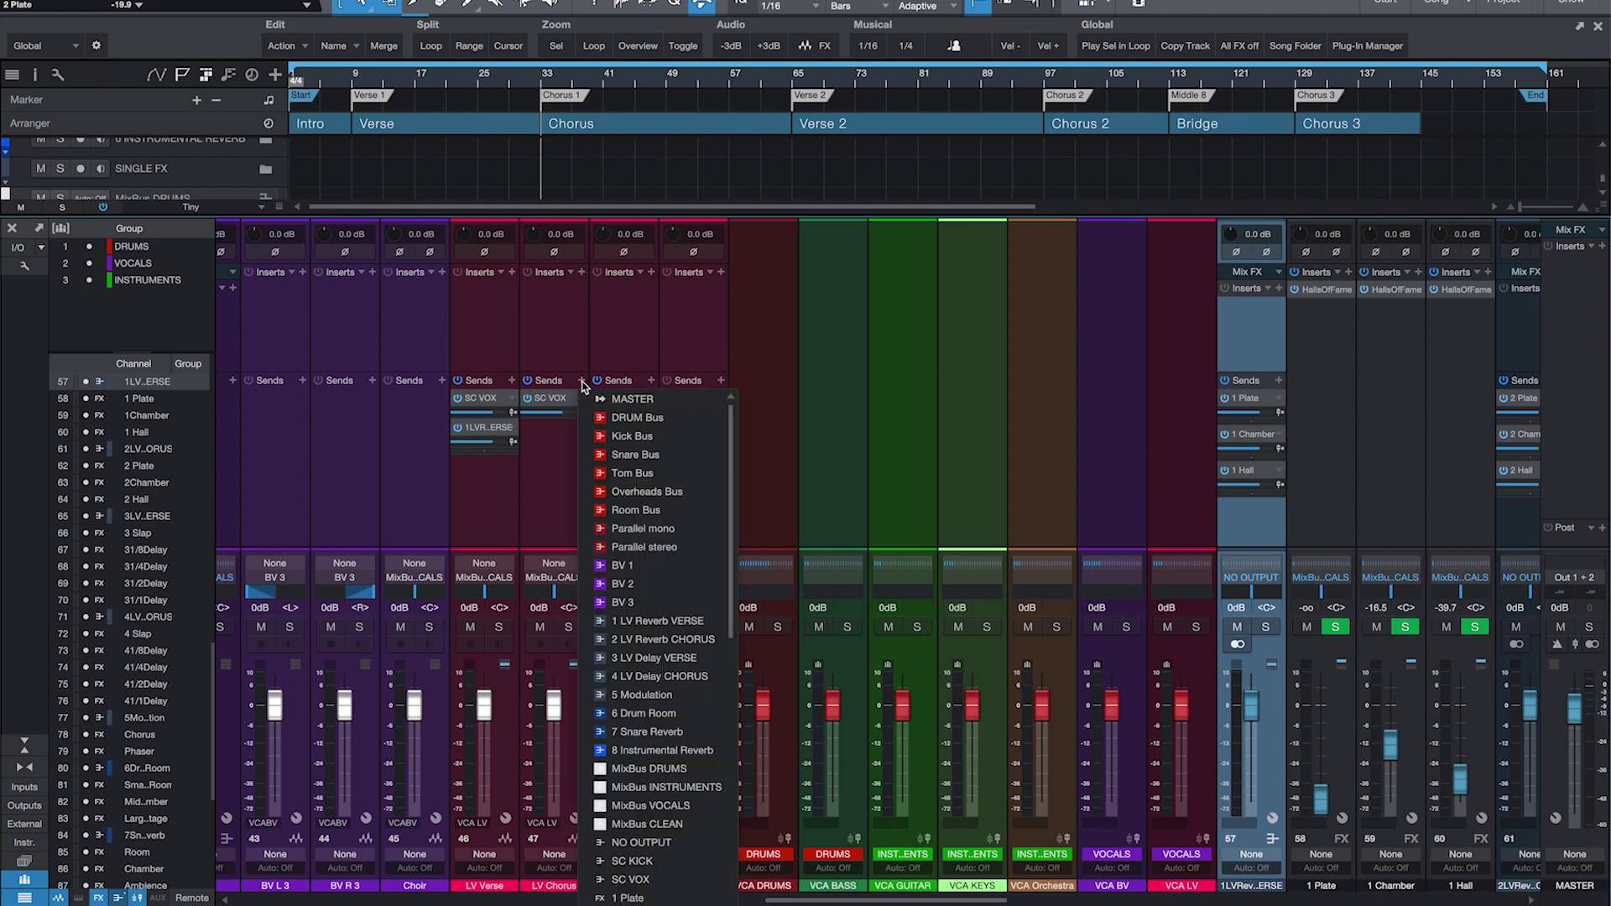
pyautogui.click(678, 640)
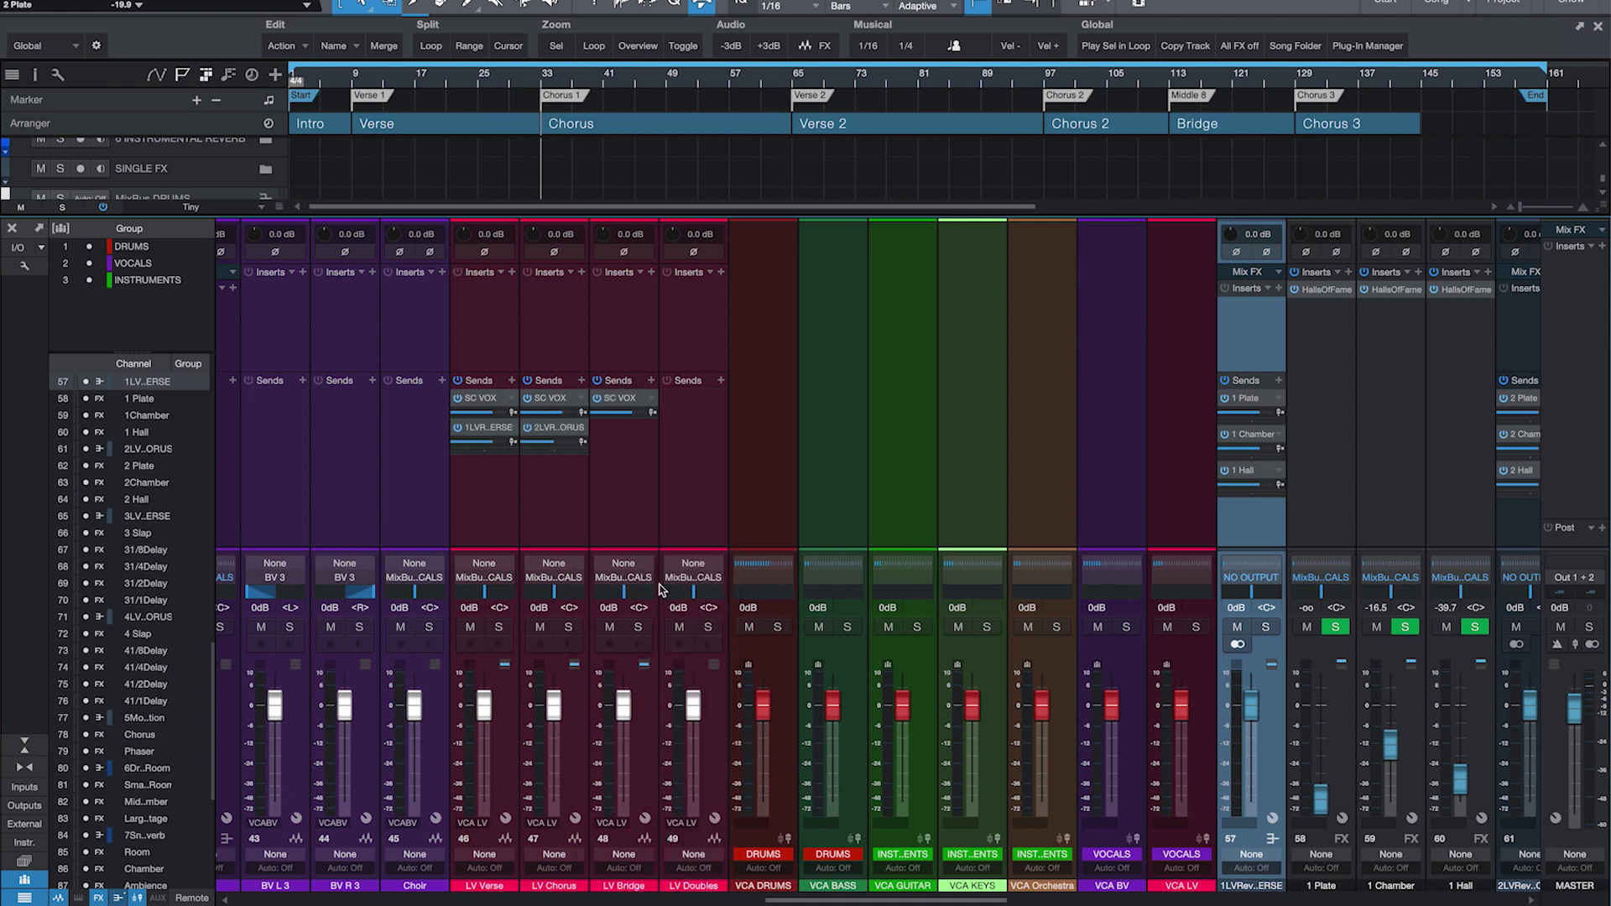
pyautogui.moveTo(554, 444)
pyautogui.moveTo(553, 445); pyautogui.dragTo(554, 411)
pyautogui.moveTo(840, 902); pyautogui.dragTo(975, 902)
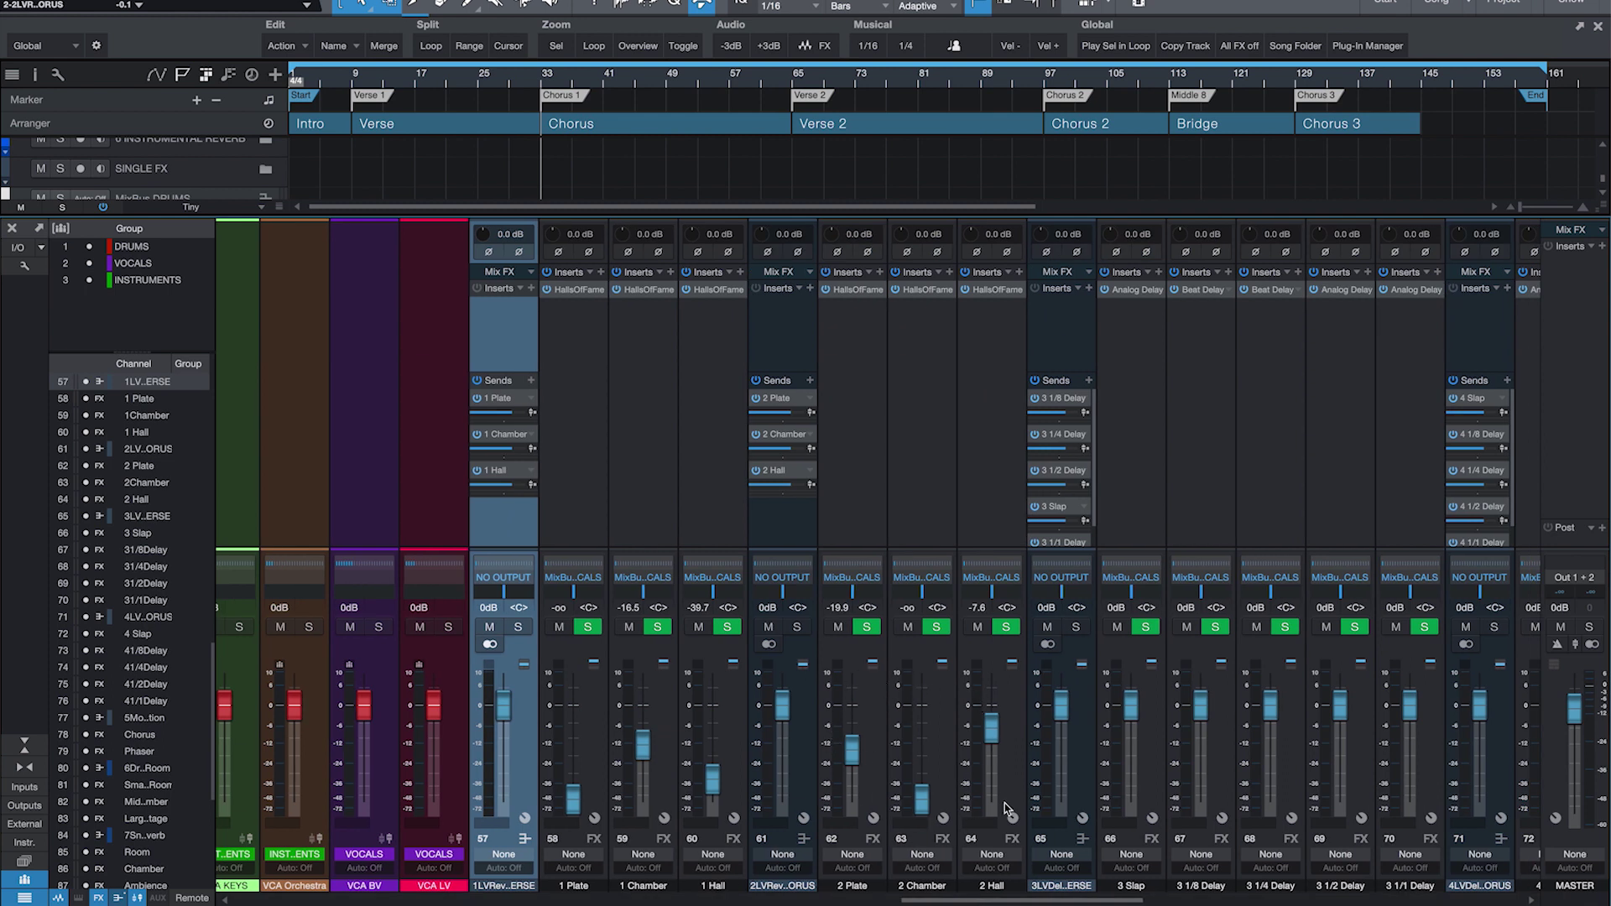
pyautogui.click(806, 744)
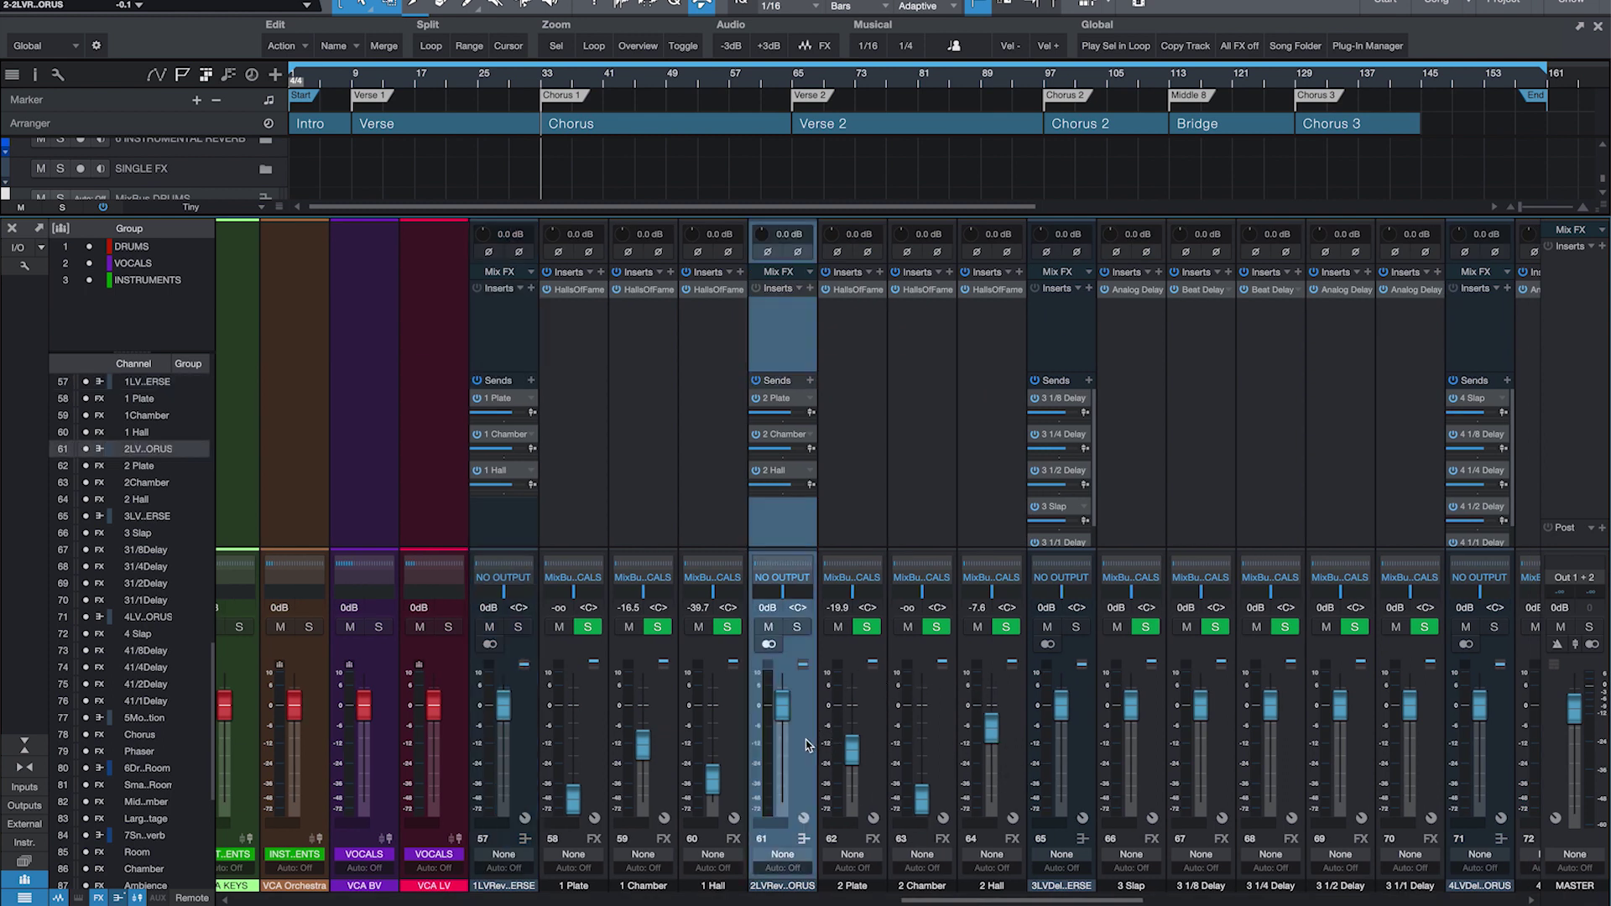
pyautogui.hscroll(6, 805, 744)
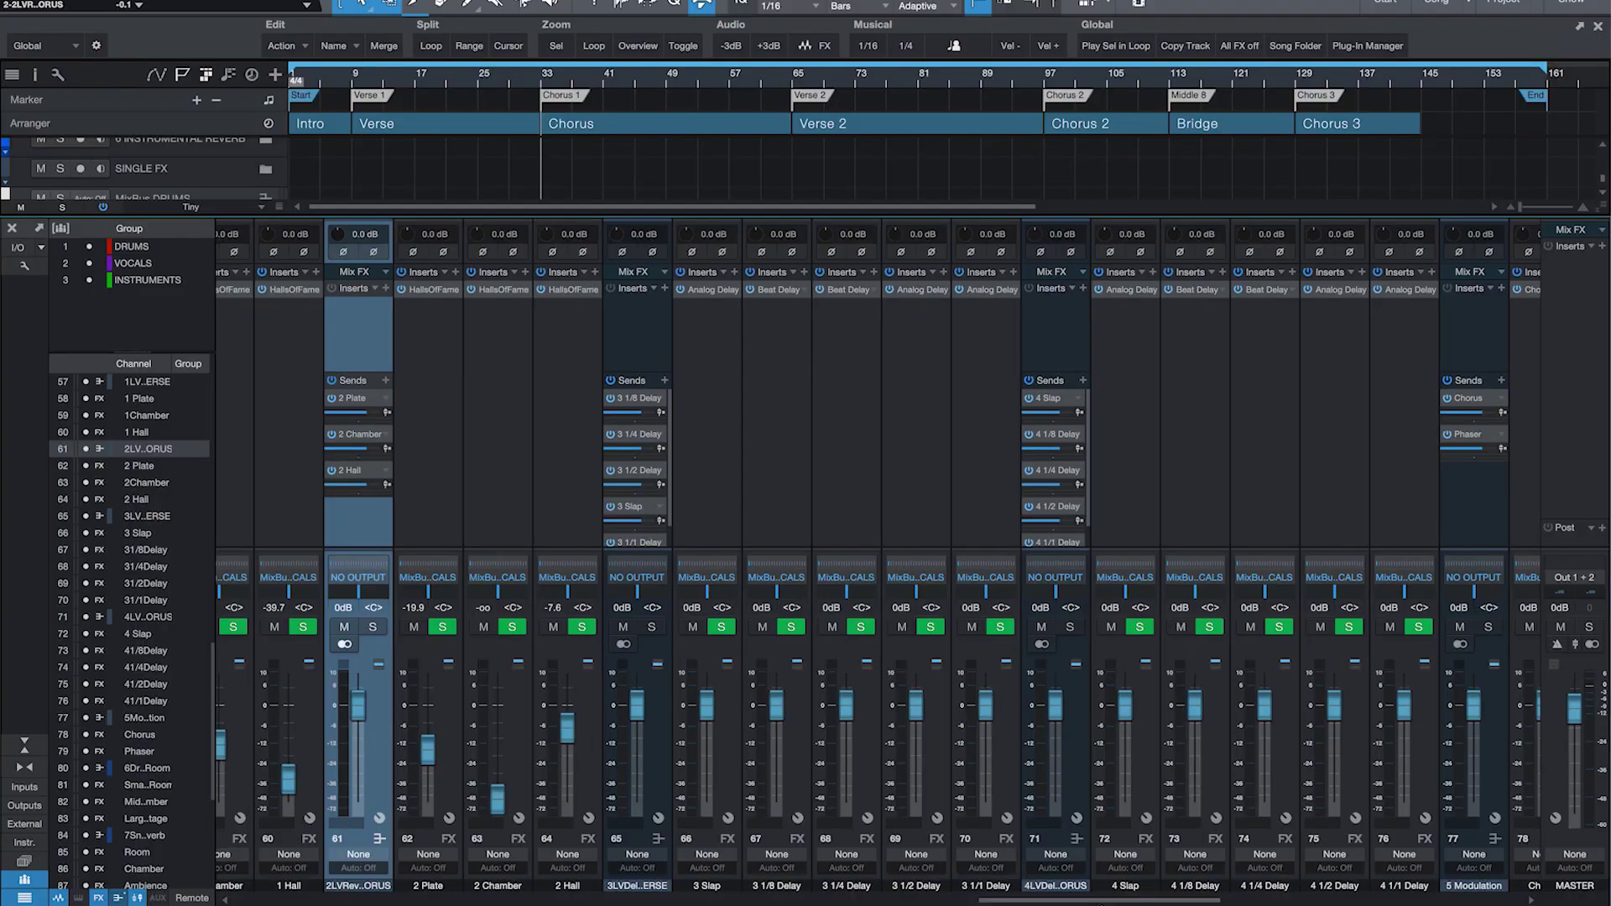
pyautogui.click(666, 767)
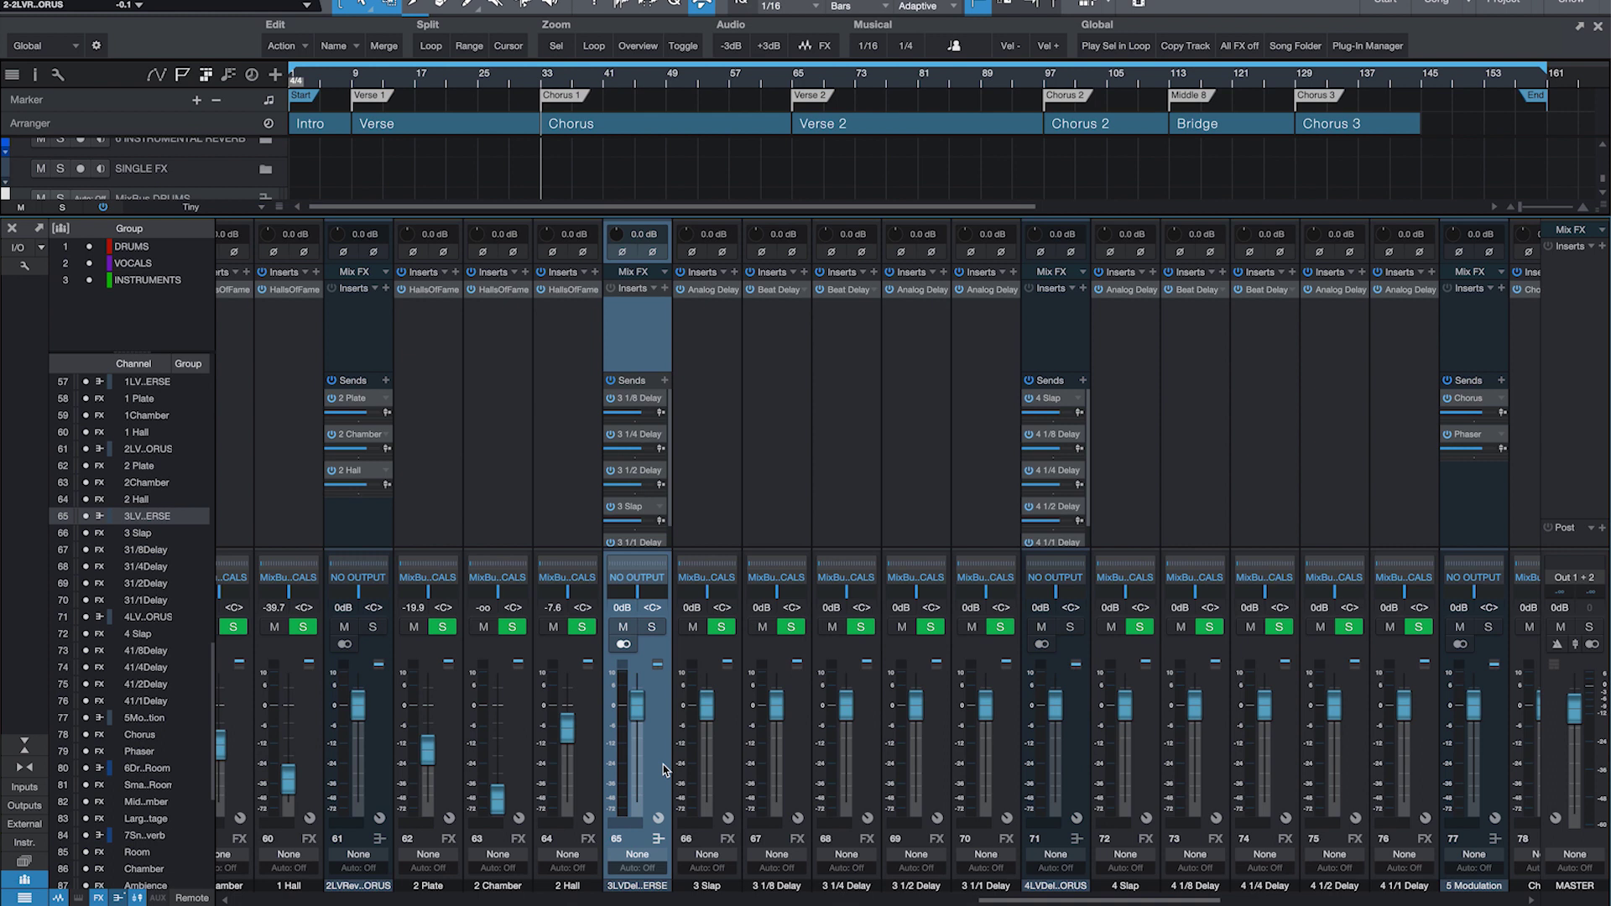
pyautogui.click(1081, 776)
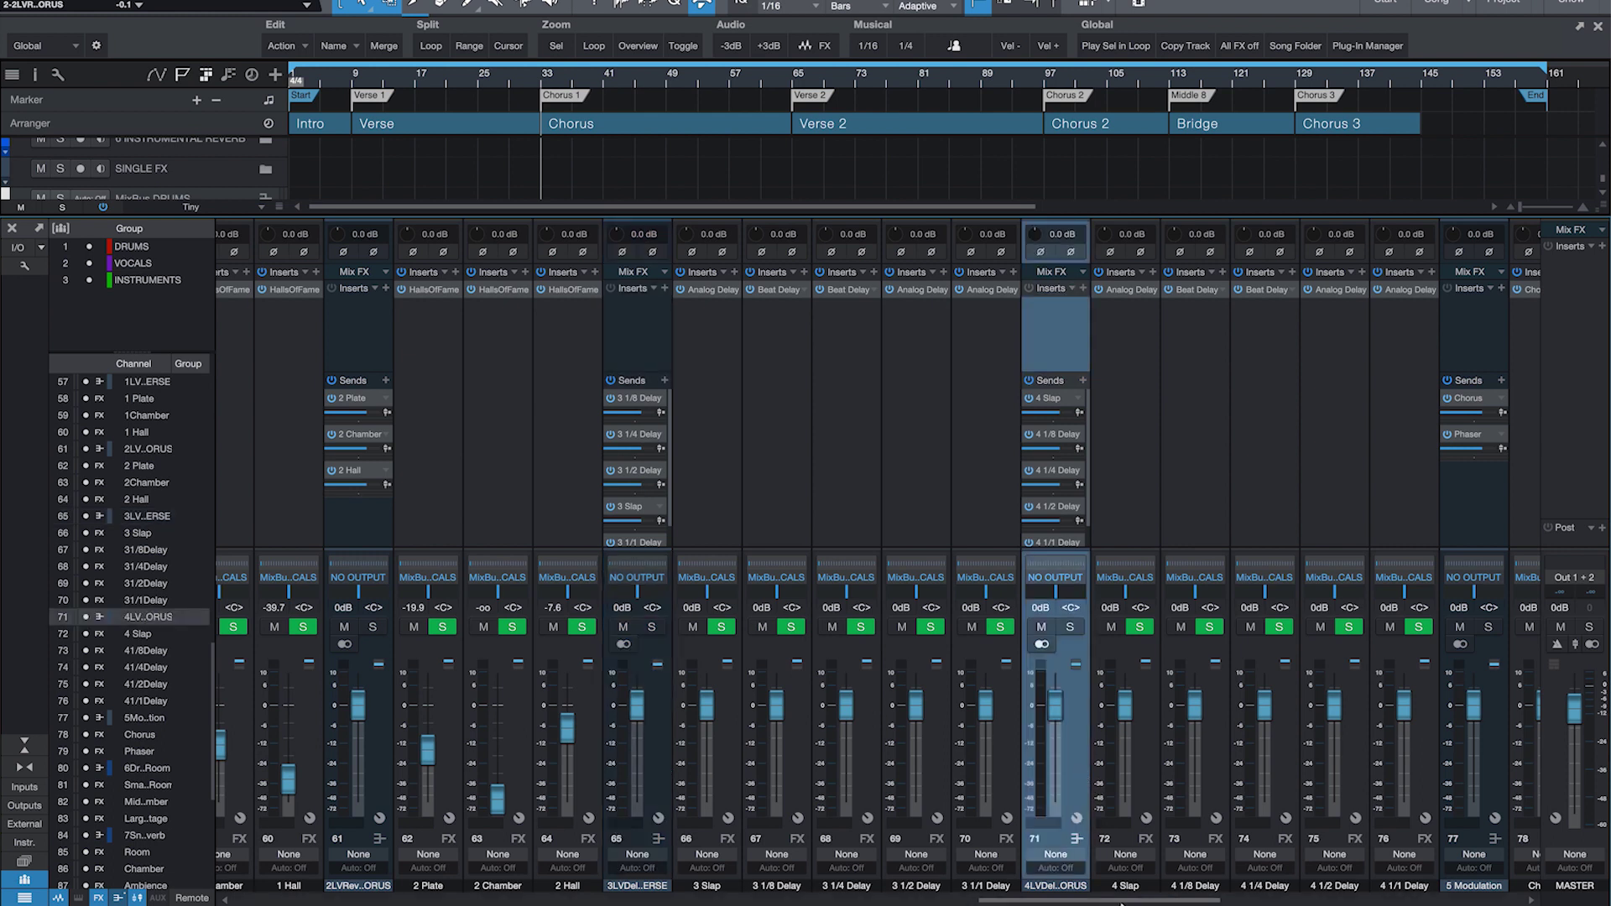
pyautogui.moveTo(1123, 902); pyautogui.dragTo(1231, 904)
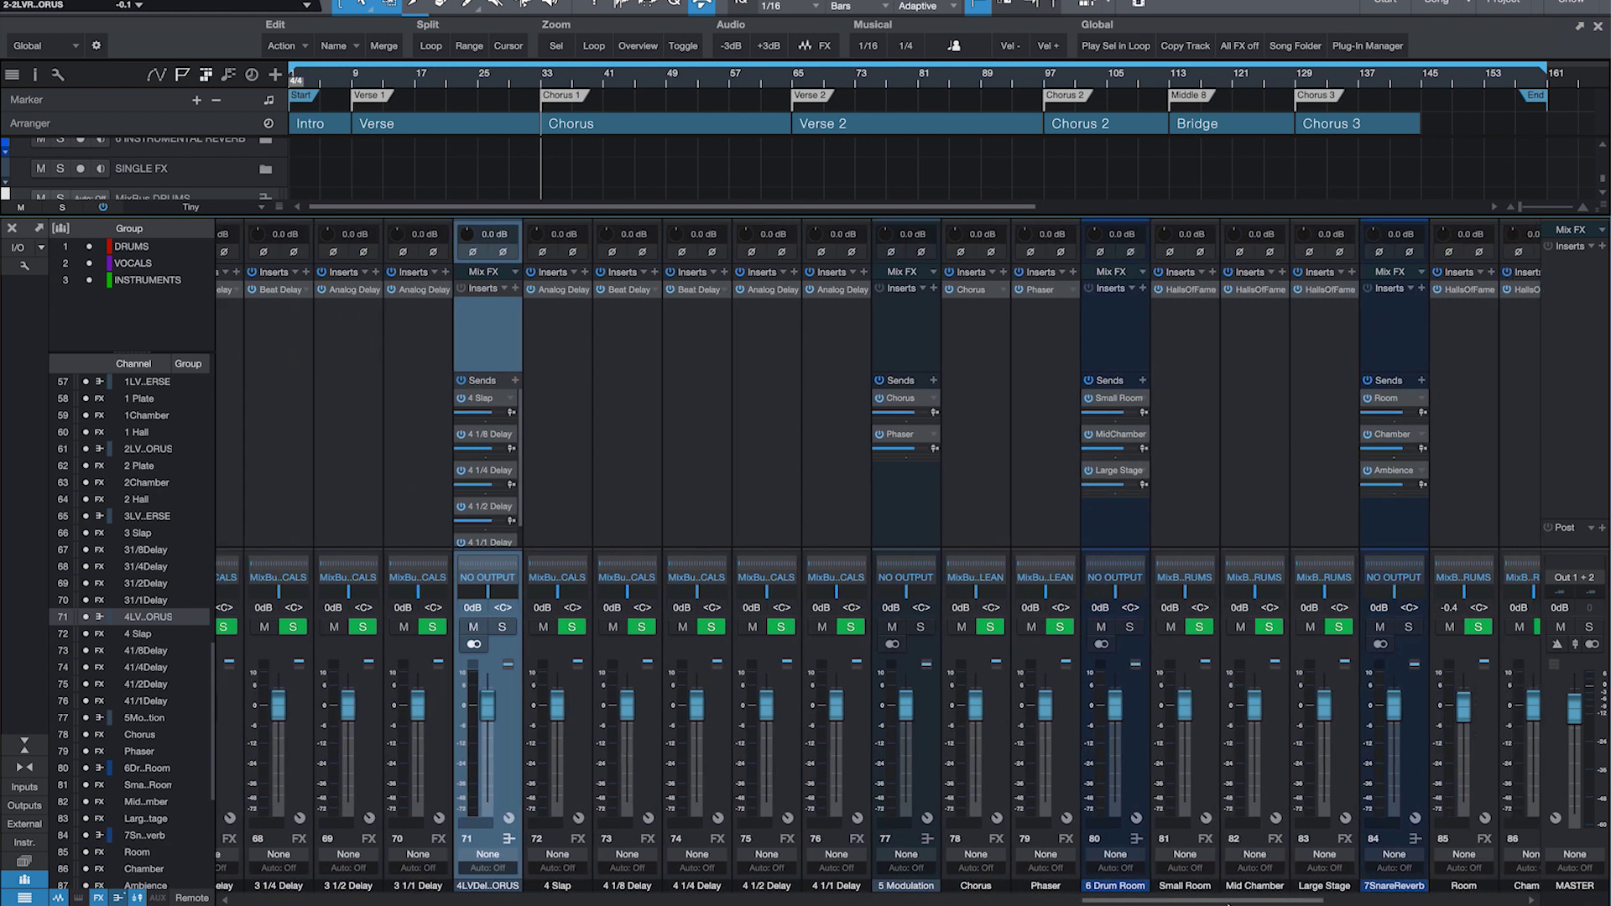
pyautogui.click(911, 763)
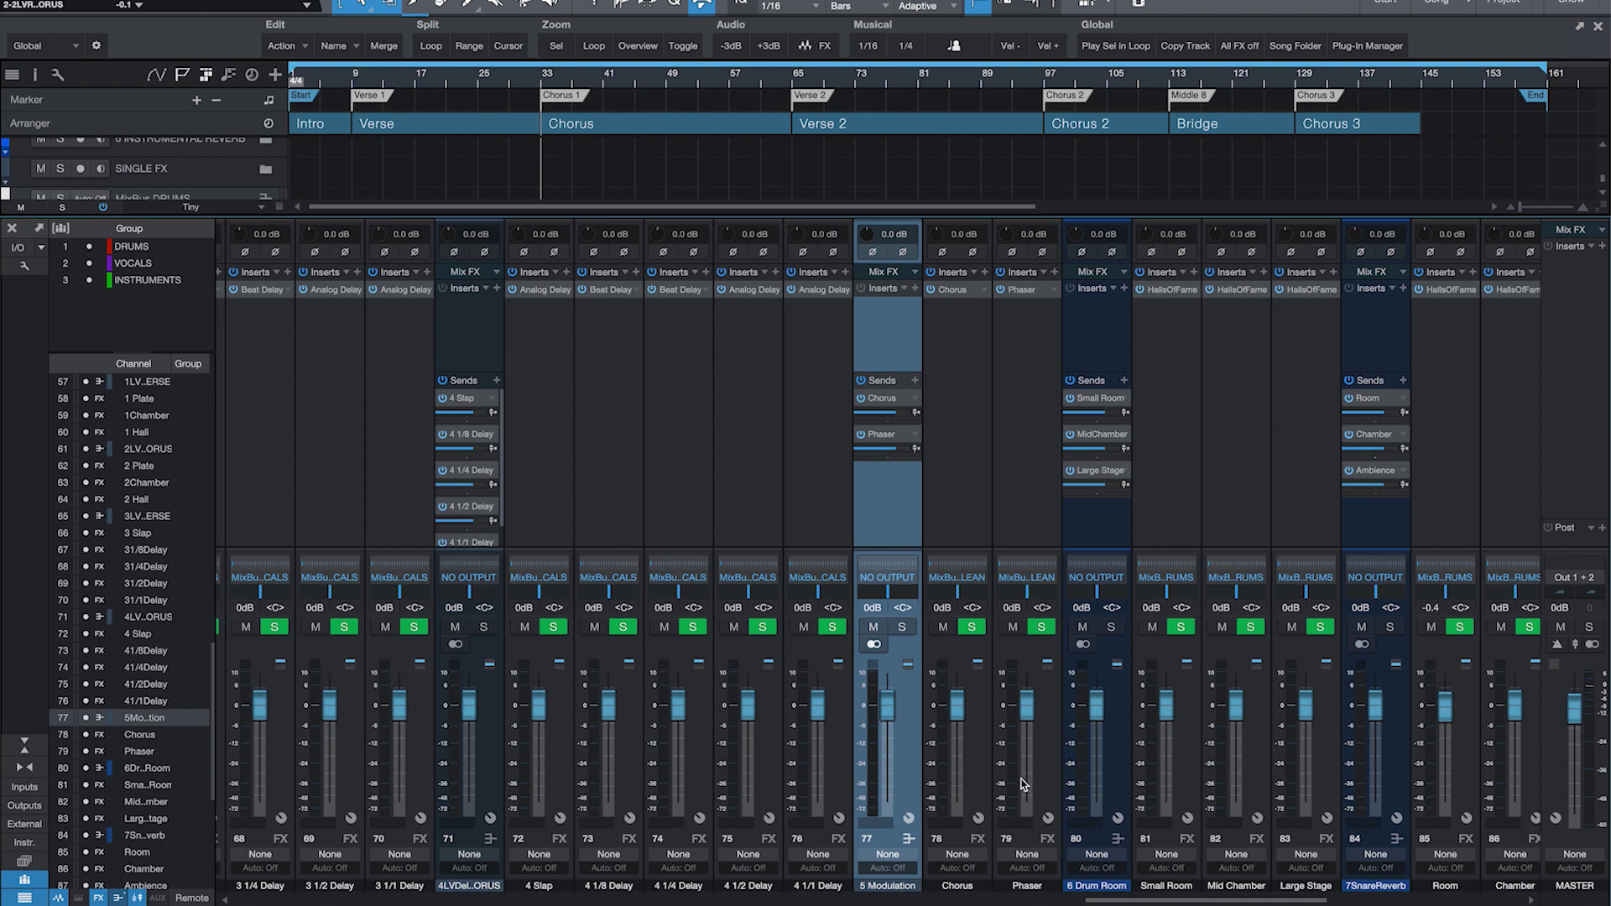
pyautogui.click(959, 294)
pyautogui.moveTo(1538, 606); pyautogui.dragTo(1043, 518)
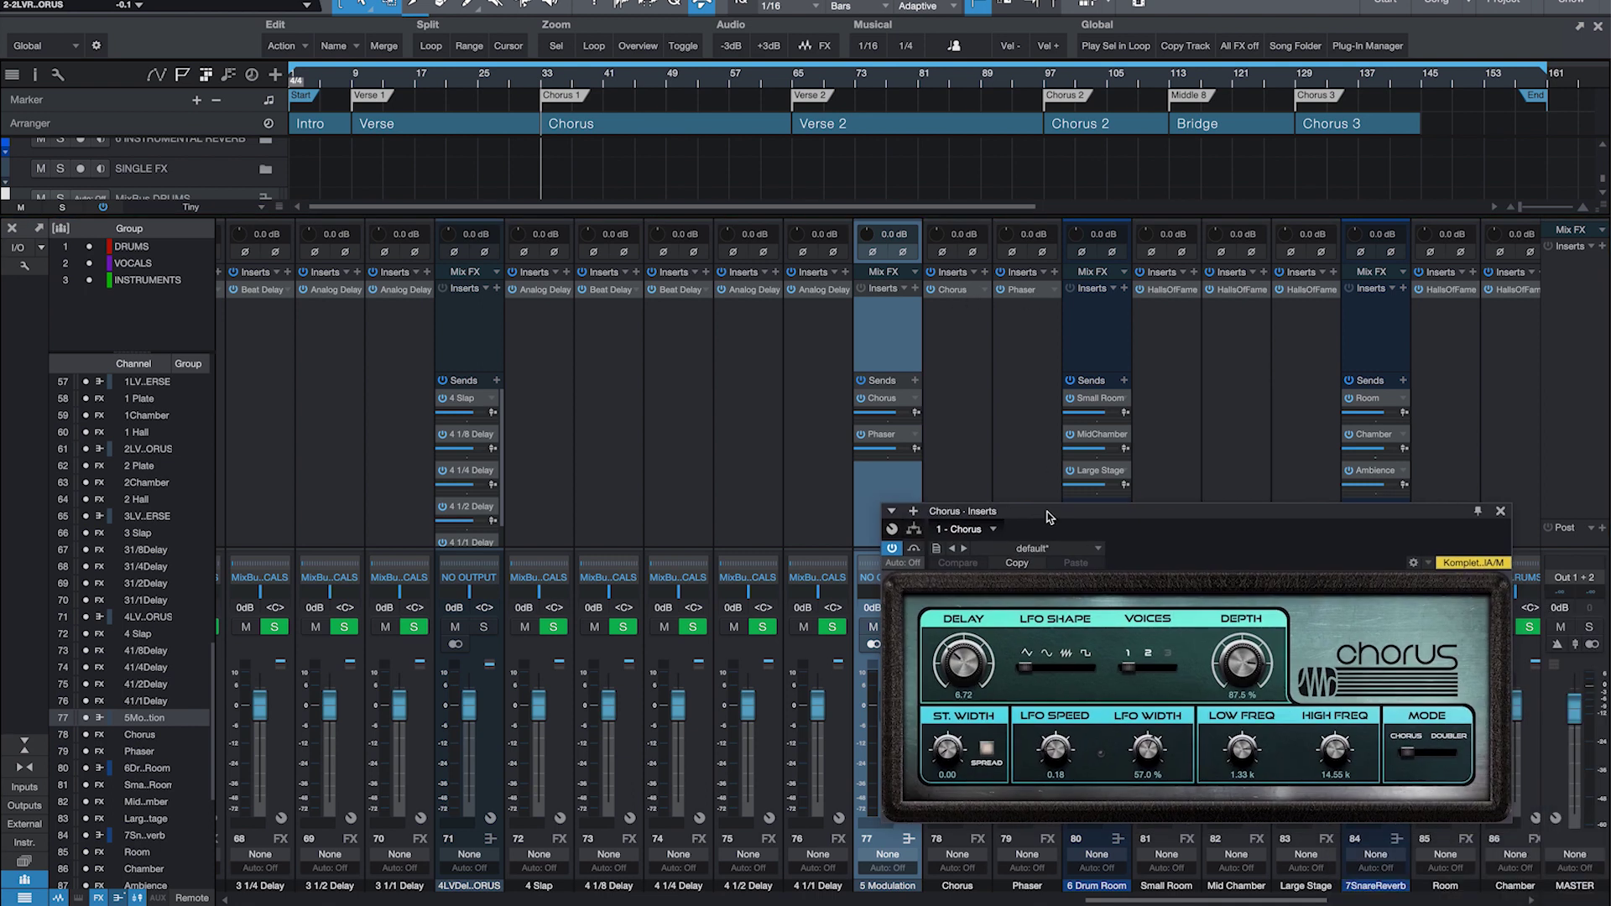
pyautogui.click(1029, 292)
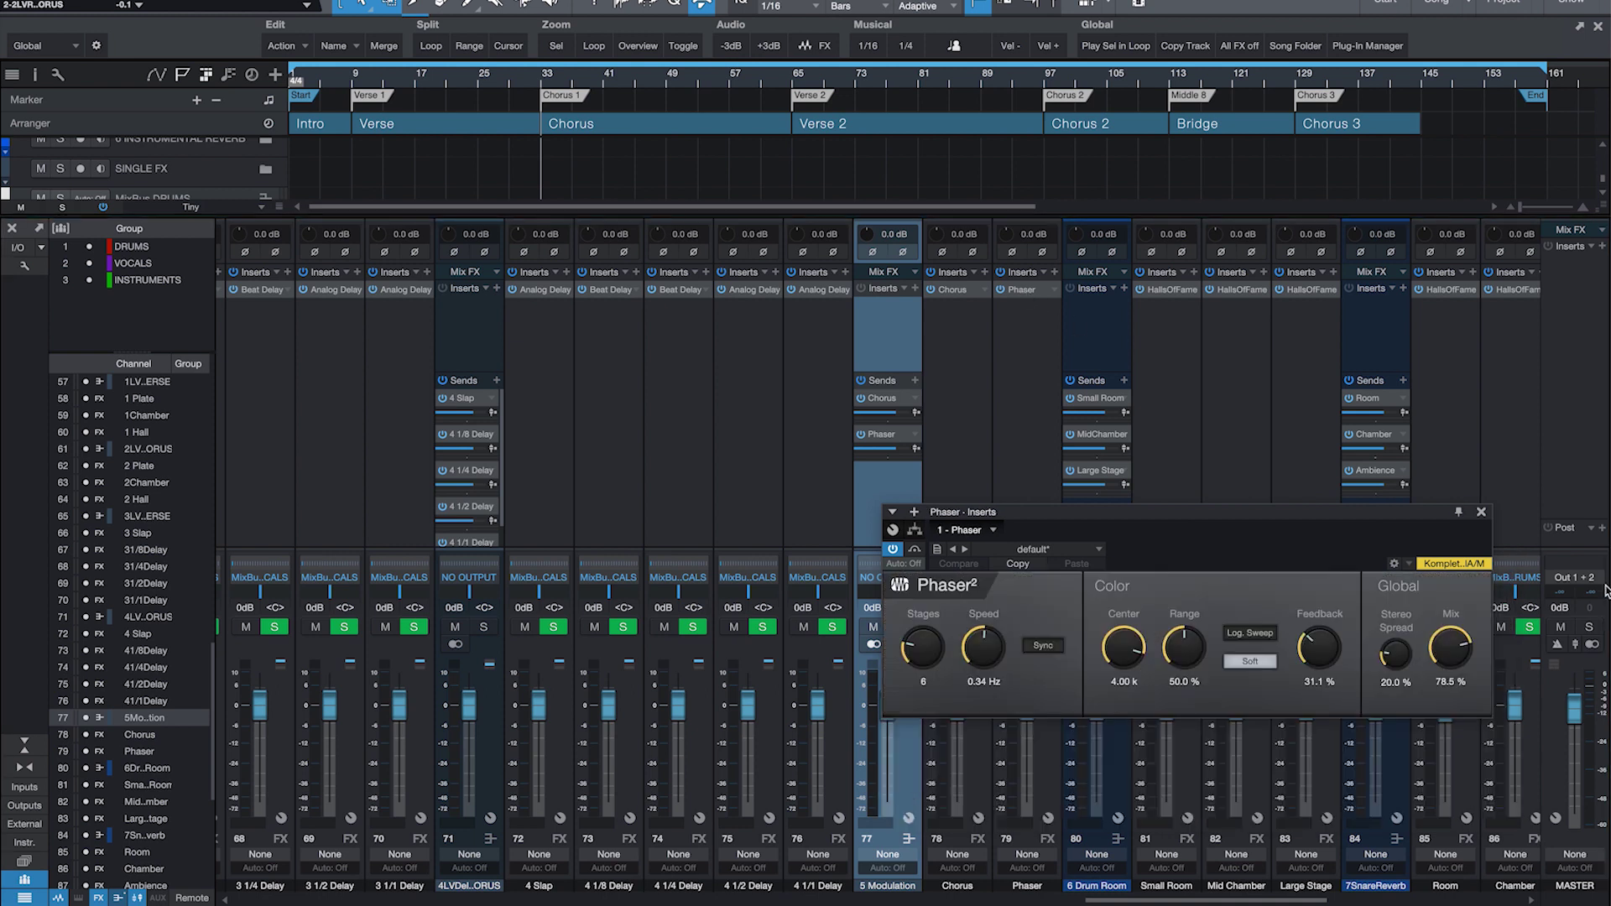
pyautogui.click(1486, 508)
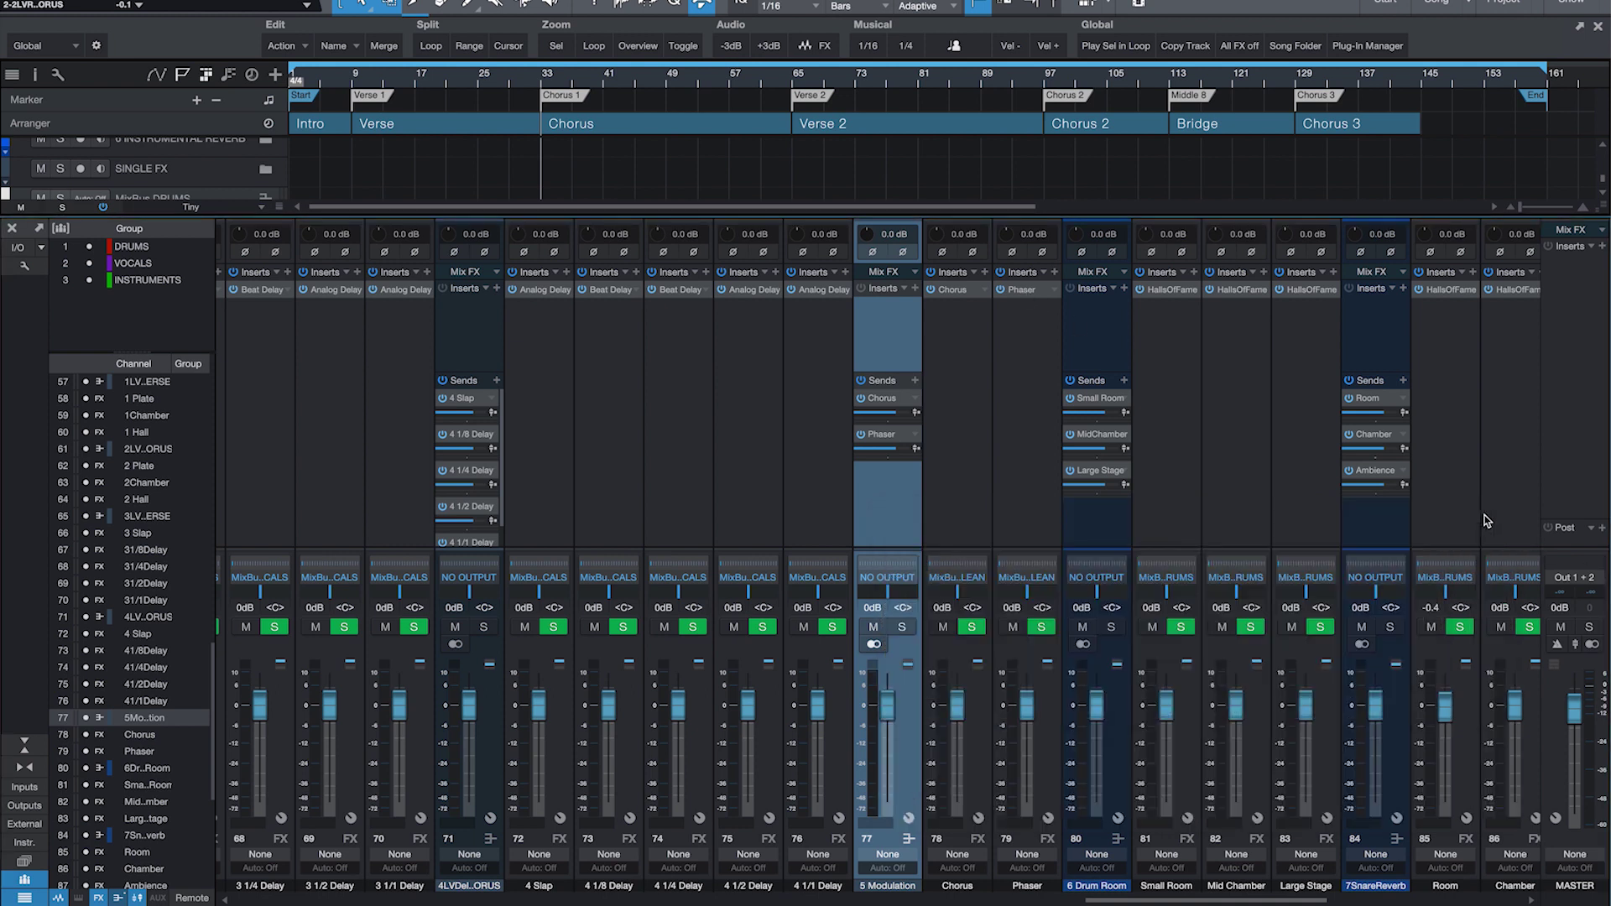
pyautogui.moveTo(1132, 901); pyautogui.dragTo(1188, 900)
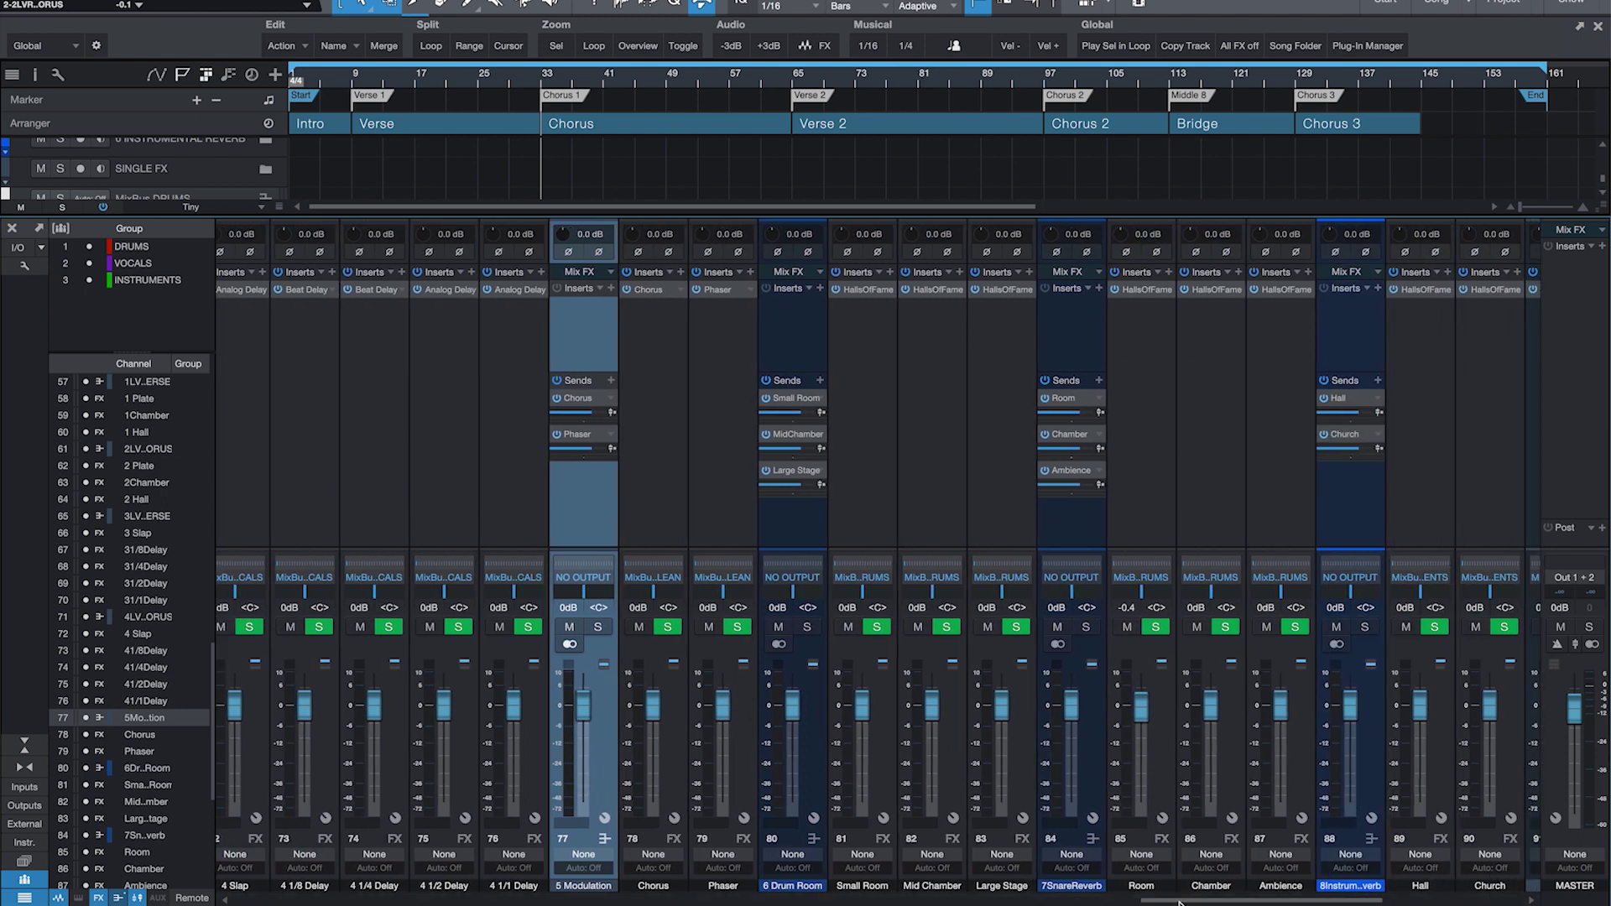
pyautogui.click(881, 776)
pyautogui.click(962, 780)
pyautogui.click(1023, 786)
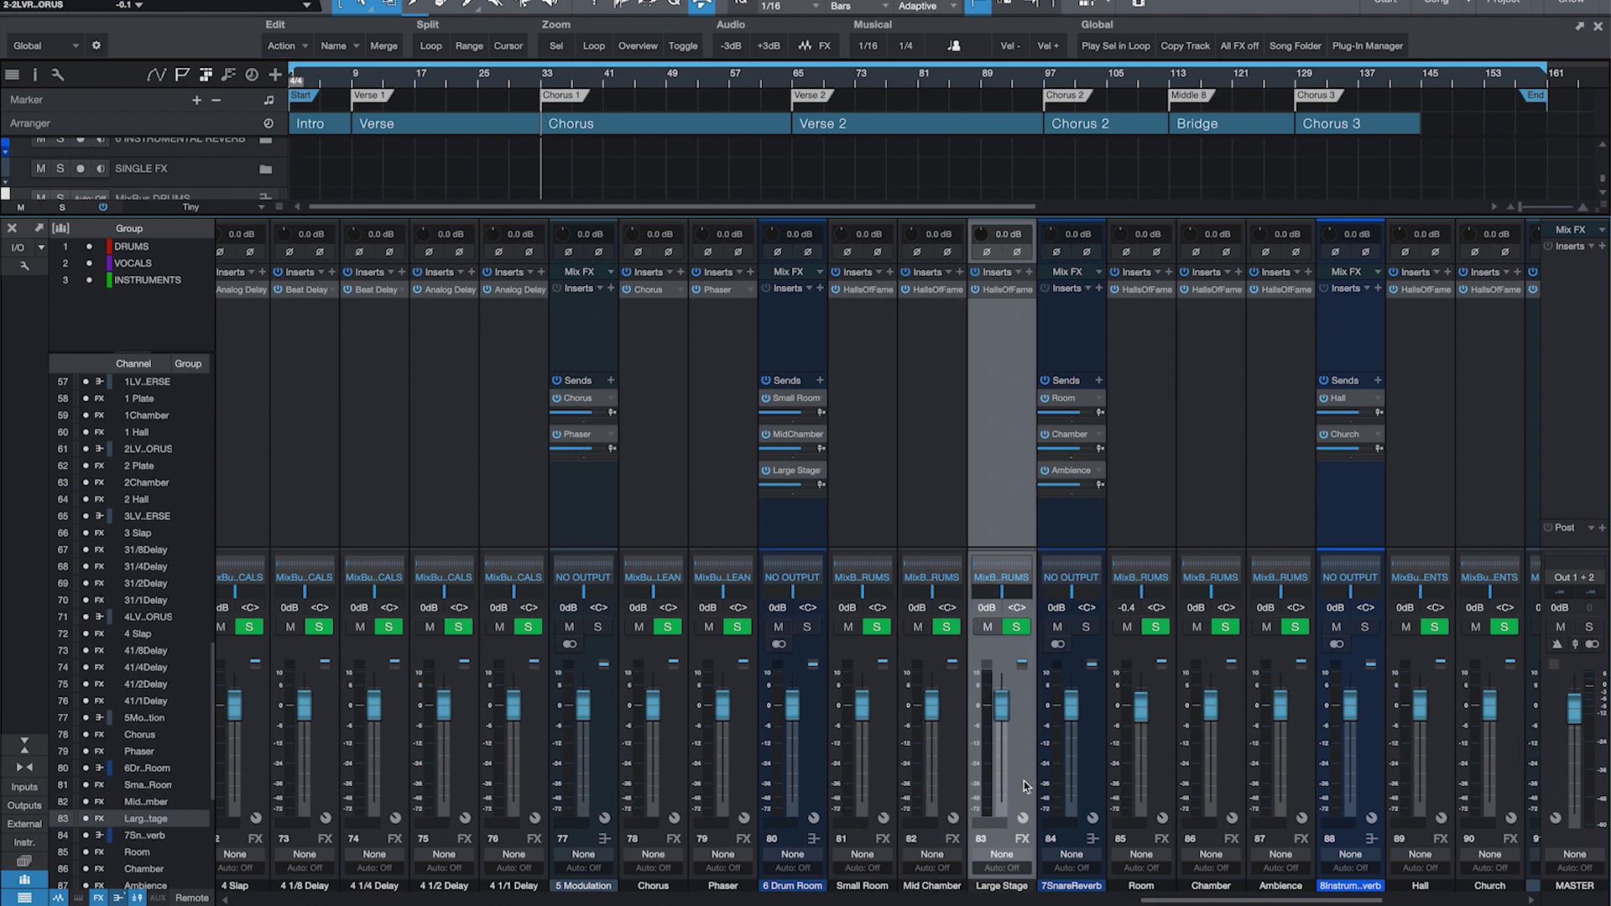
pyautogui.click(1101, 788)
pyautogui.moveTo(1195, 901); pyautogui.dragTo(1197, 902)
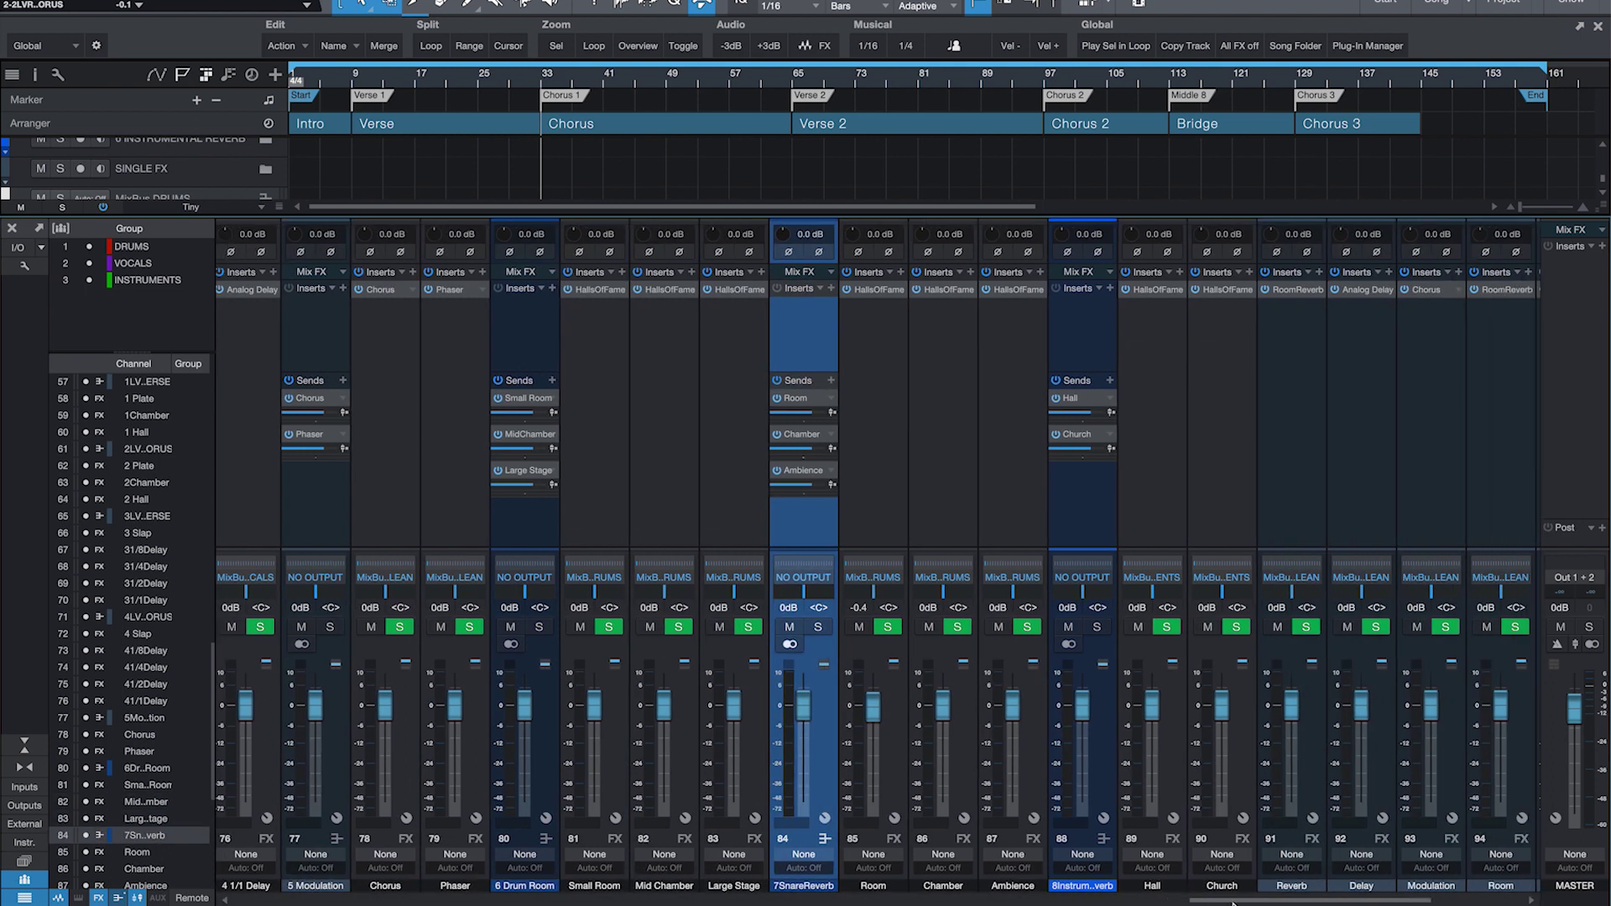
pyautogui.click(1085, 750)
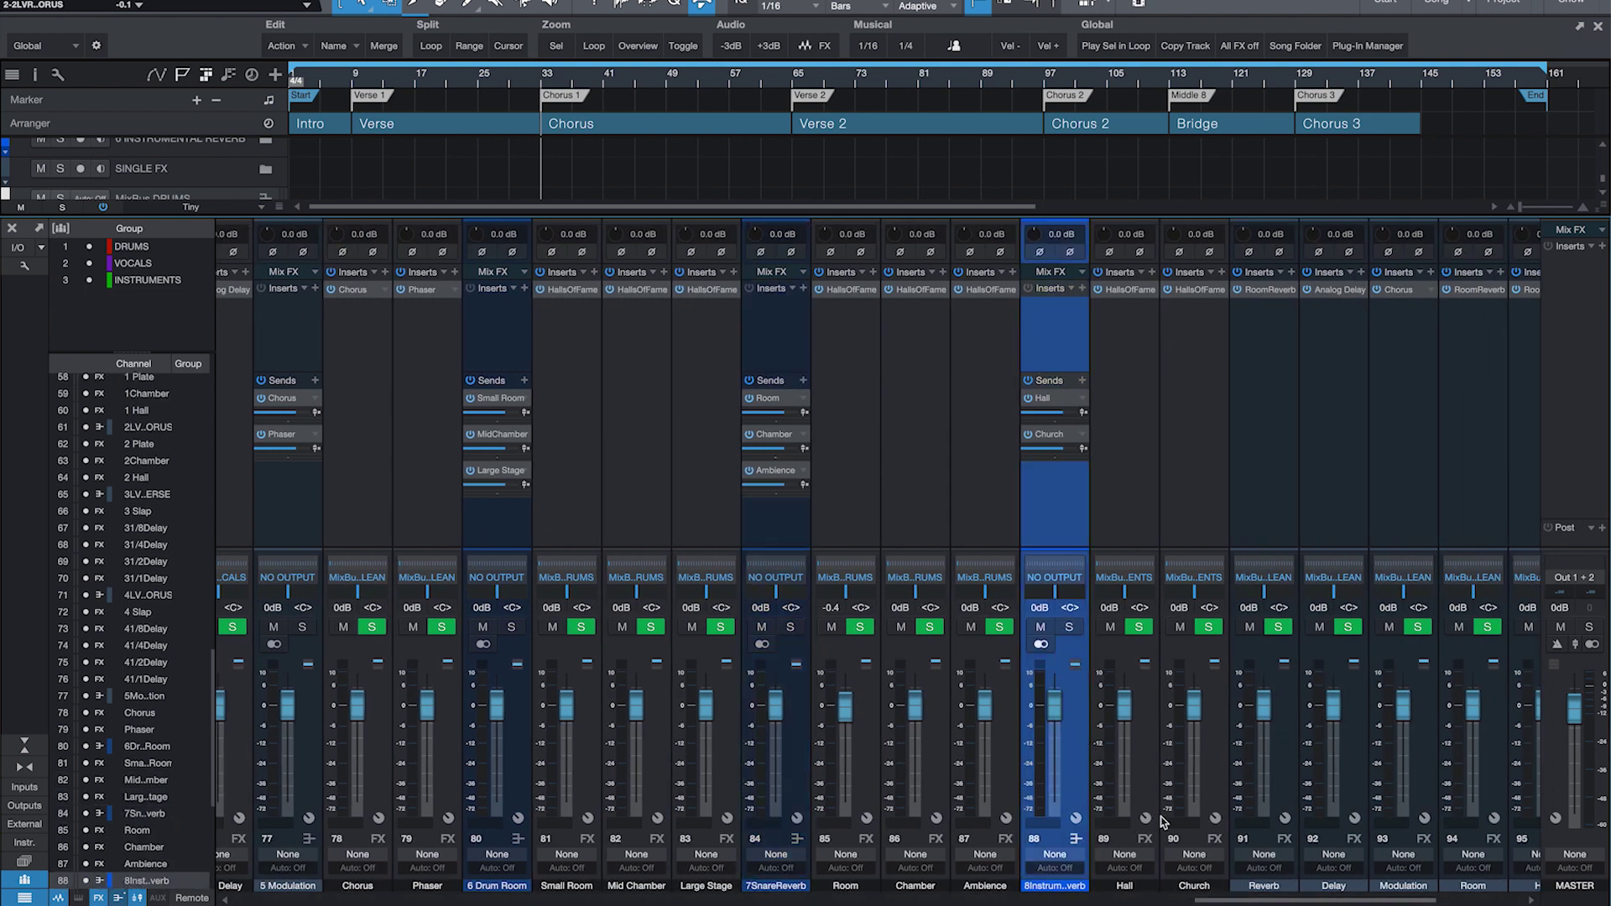
pyautogui.moveTo(1259, 901); pyautogui.dragTo(1330, 902)
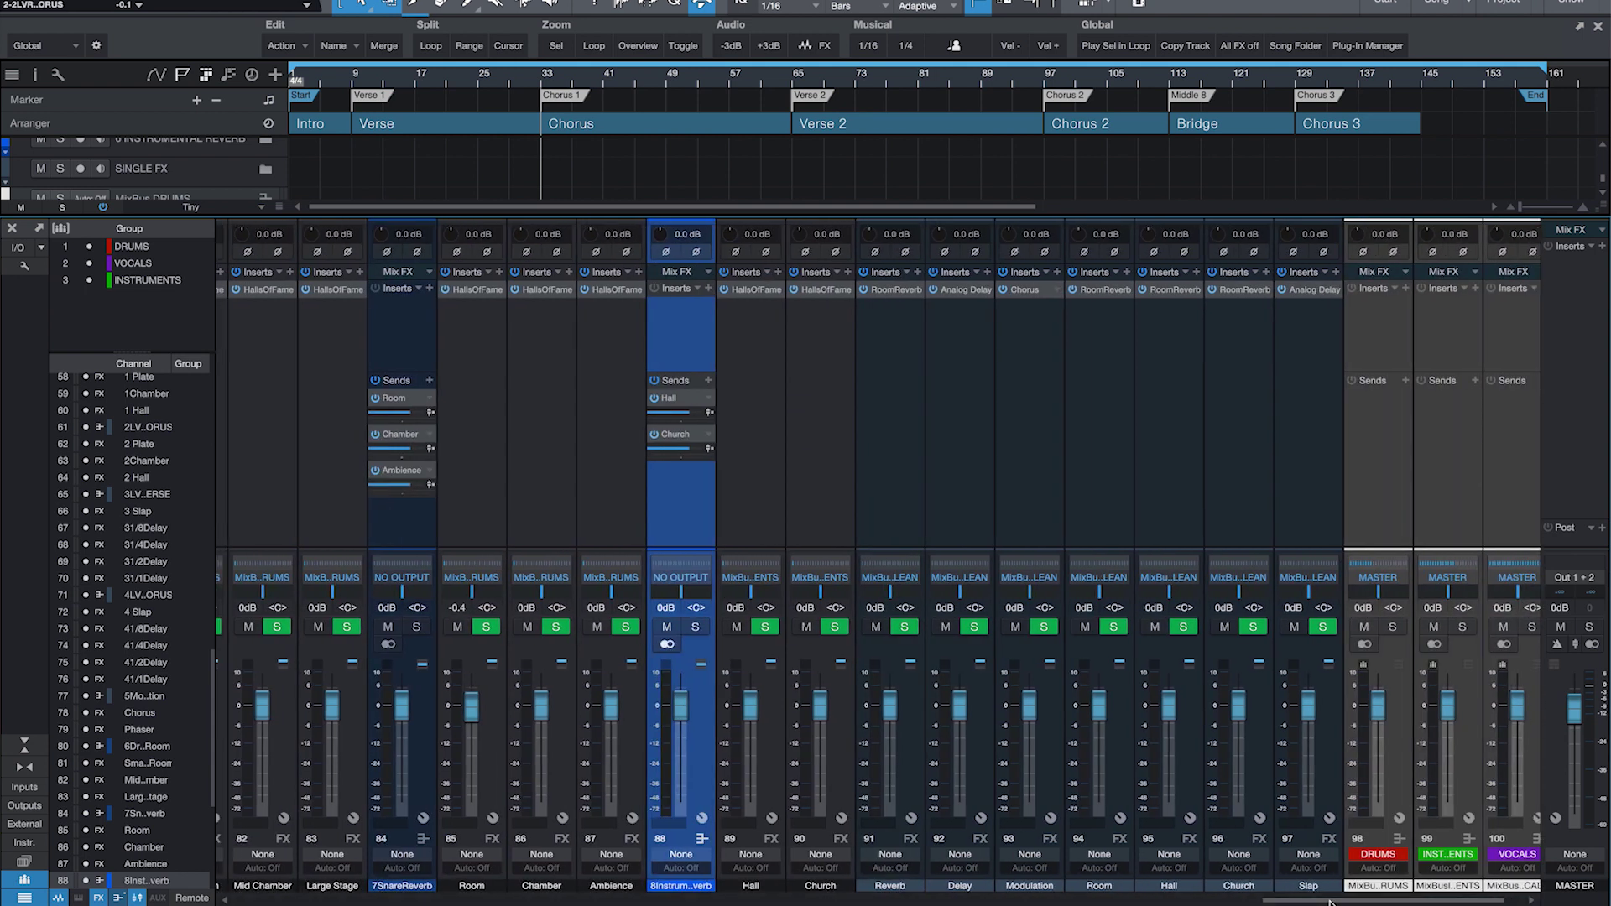
# Step: Change the Delay channel's Analog Delay time from 1/4 to 1/8
pyautogui.click(915, 756)
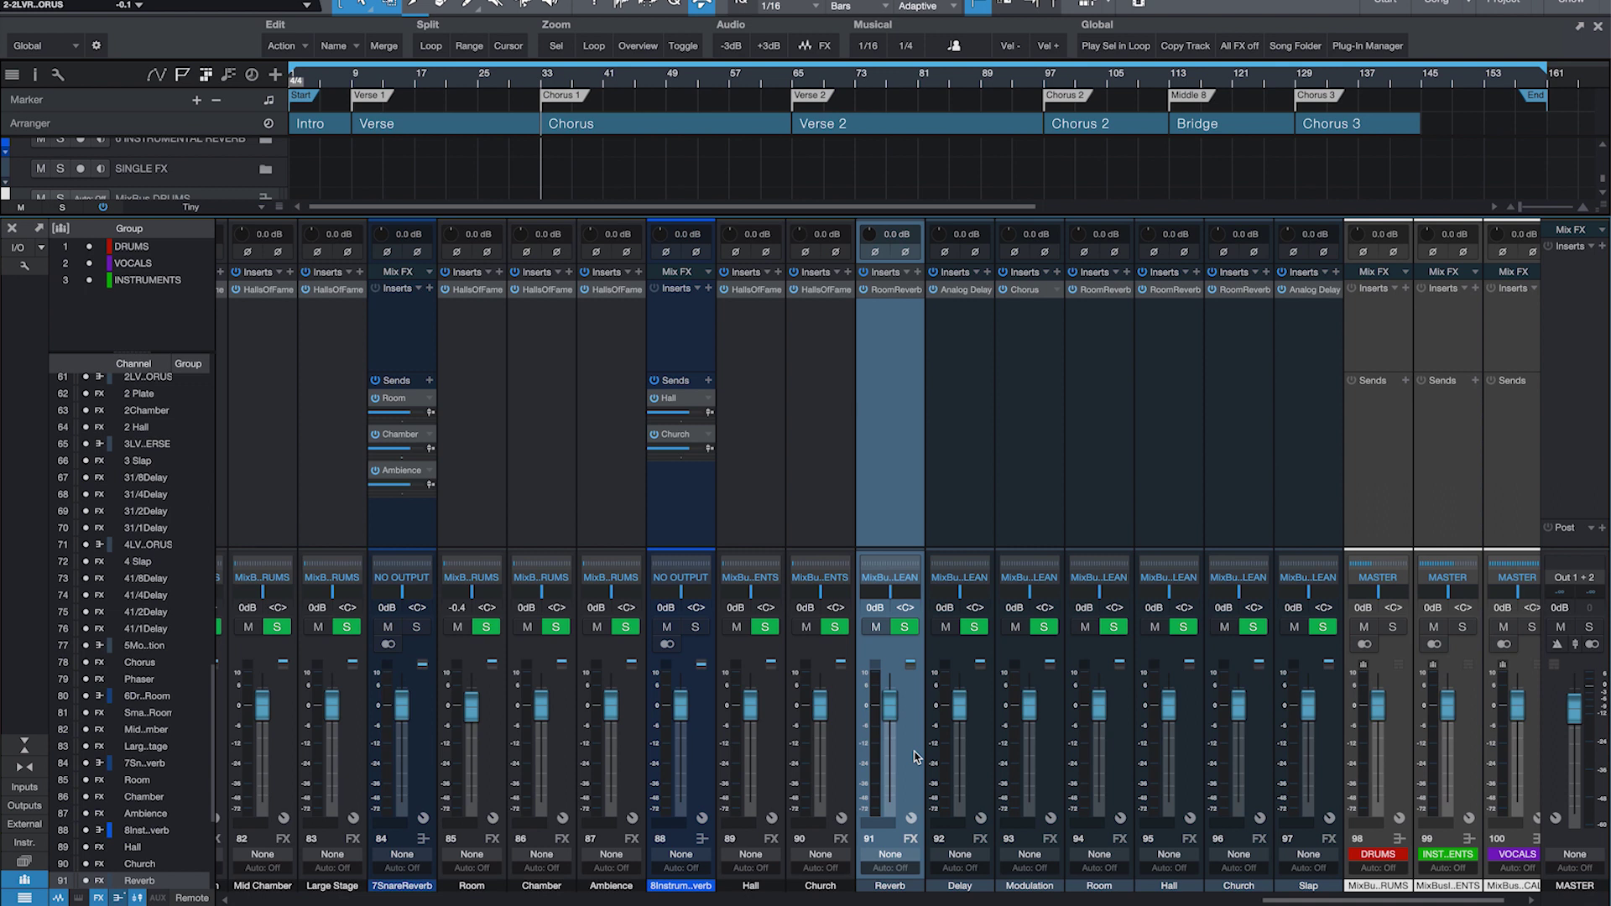
pyautogui.click(991, 710)
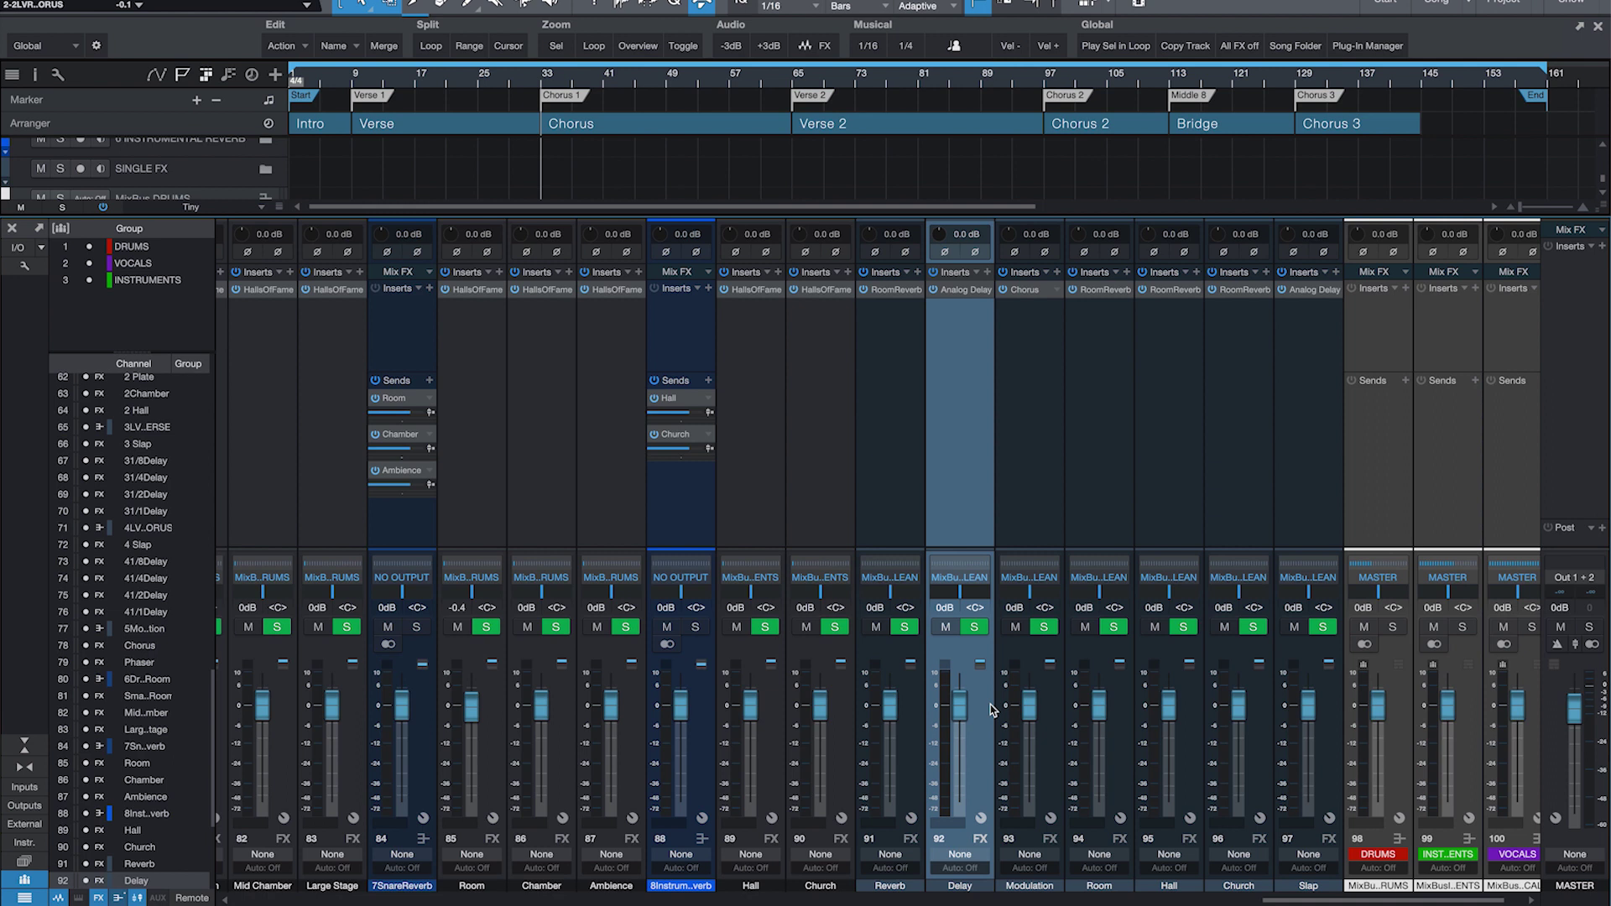
pyautogui.click(961, 291)
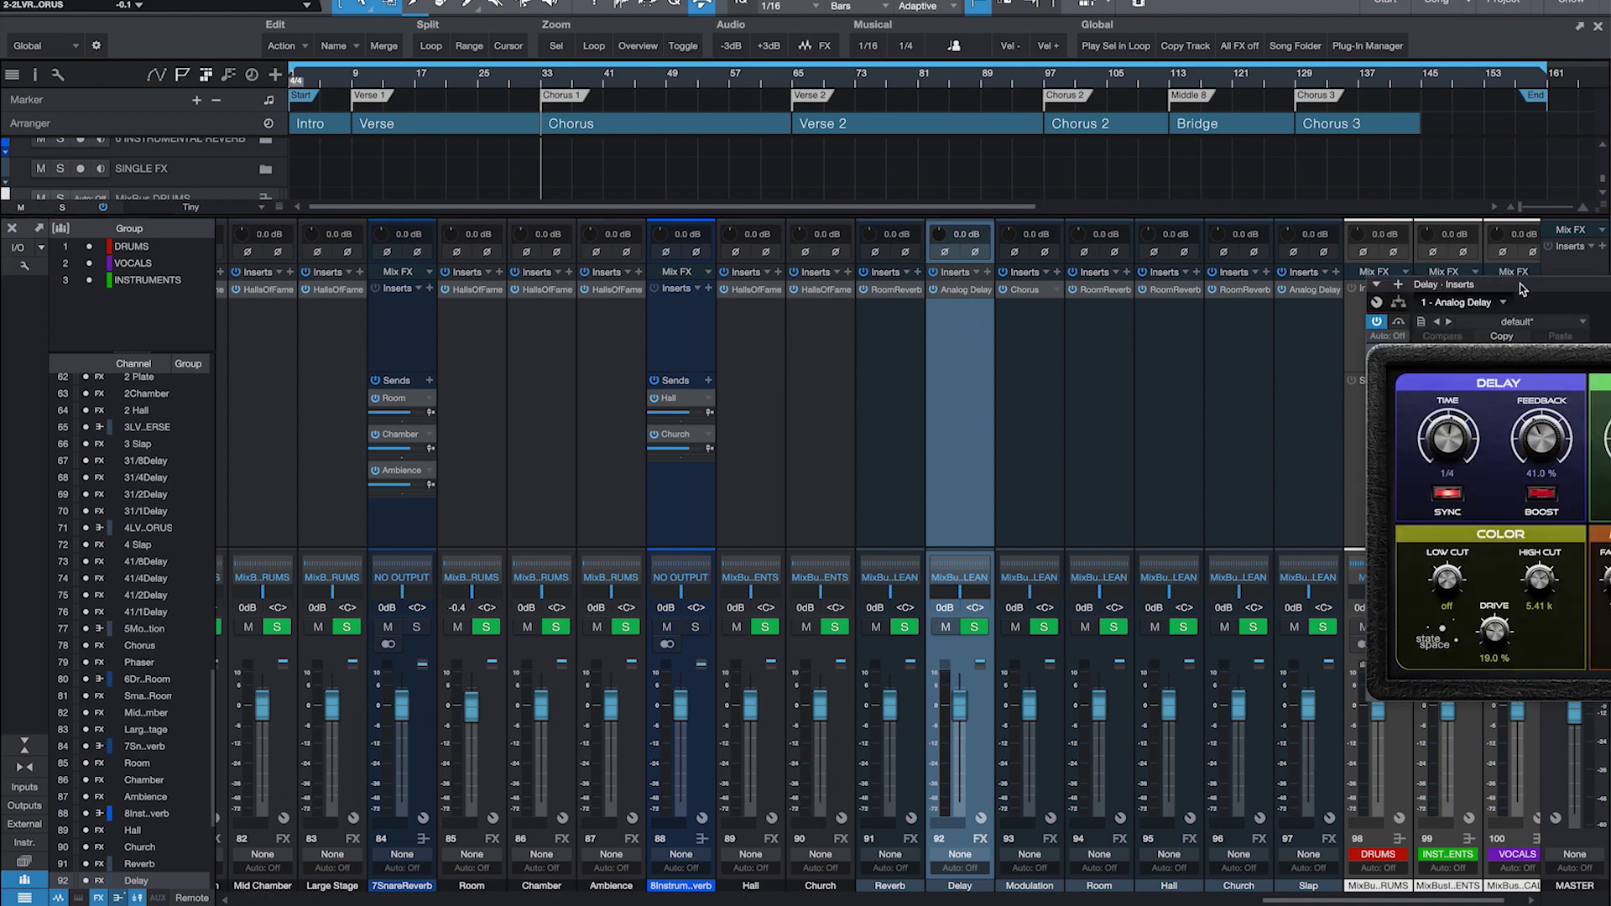
pyautogui.moveTo(1543, 289); pyautogui.dragTo(678, 299)
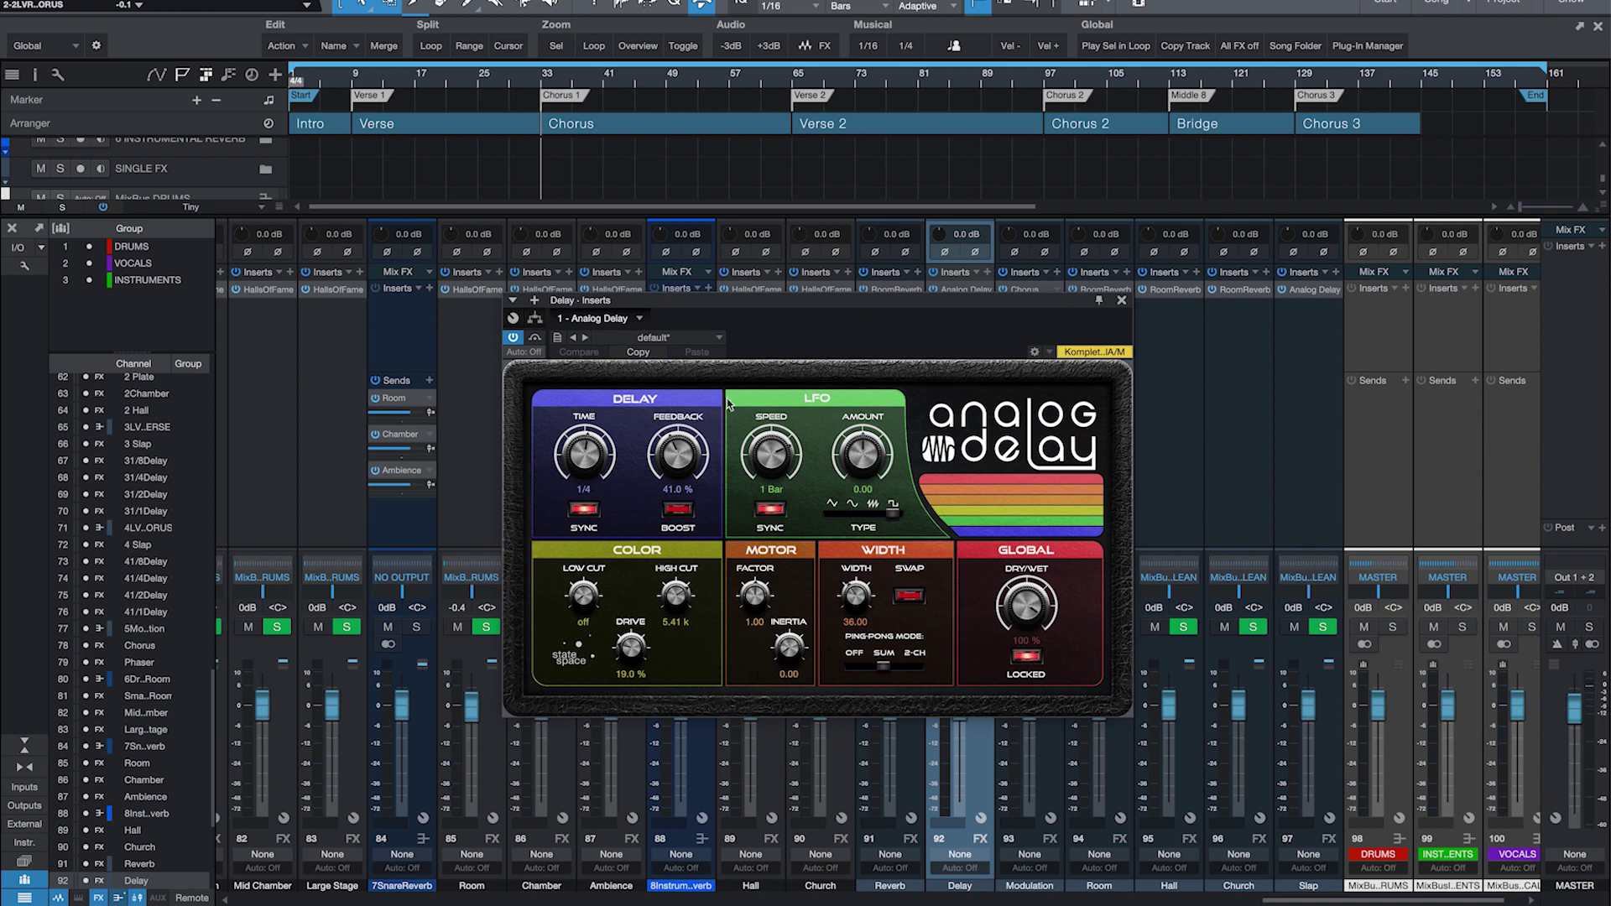
pyautogui.moveTo(598, 457); pyautogui.dragTo(596, 474)
pyautogui.click(1121, 299)
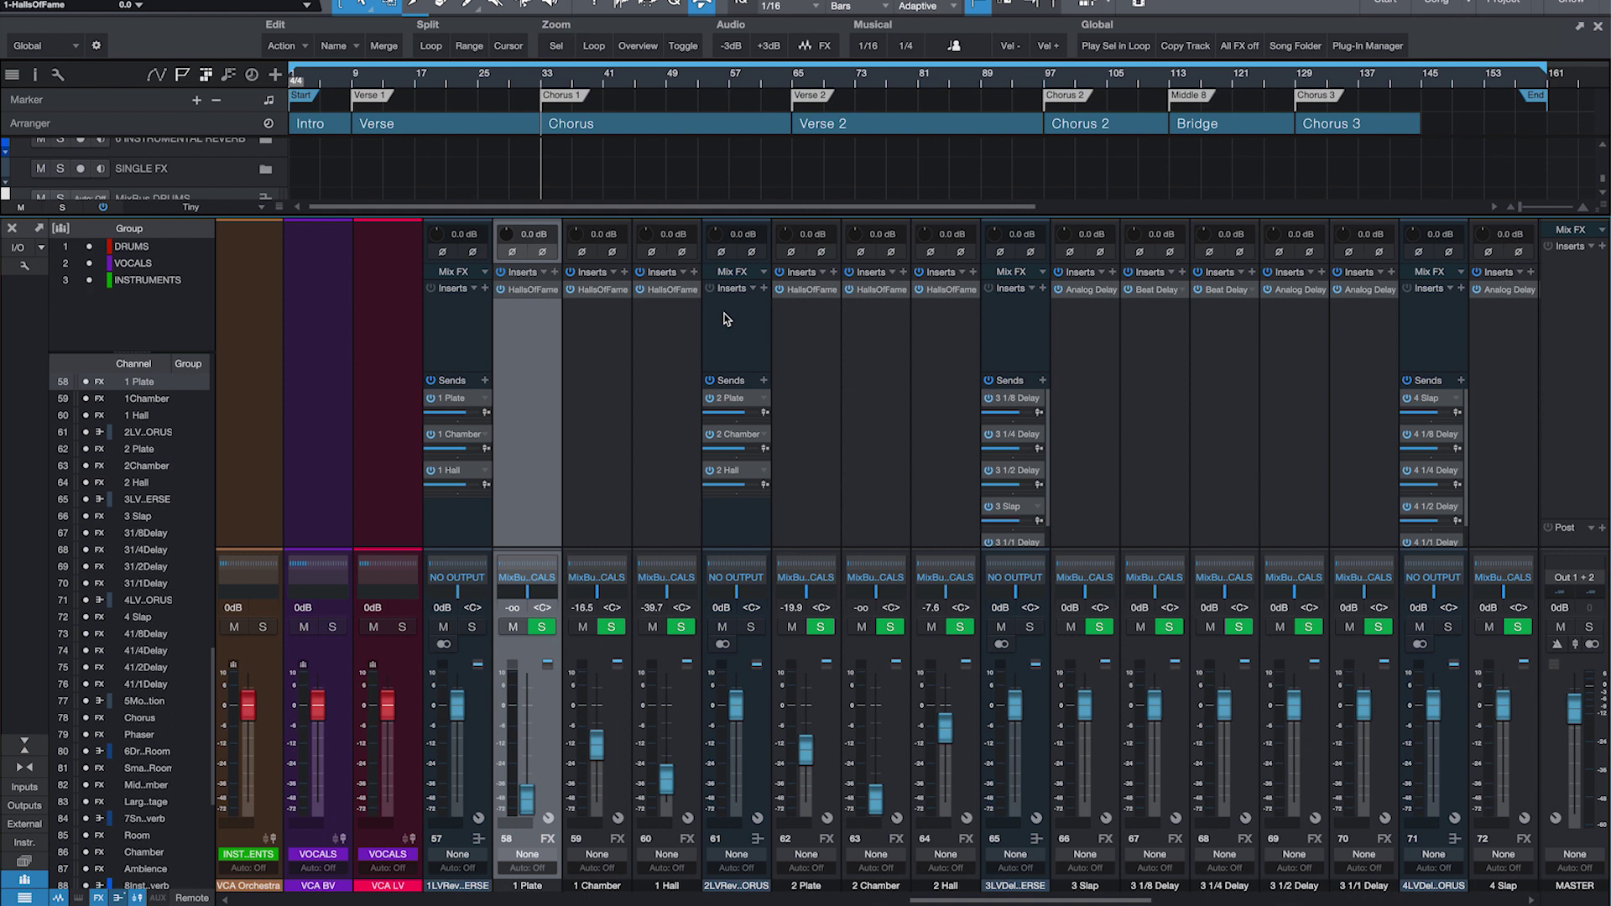
# Step: Open the Halls Of Fame reverb on 1 Hall, check its presets page, then return to the interface
pyautogui.click(679, 308)
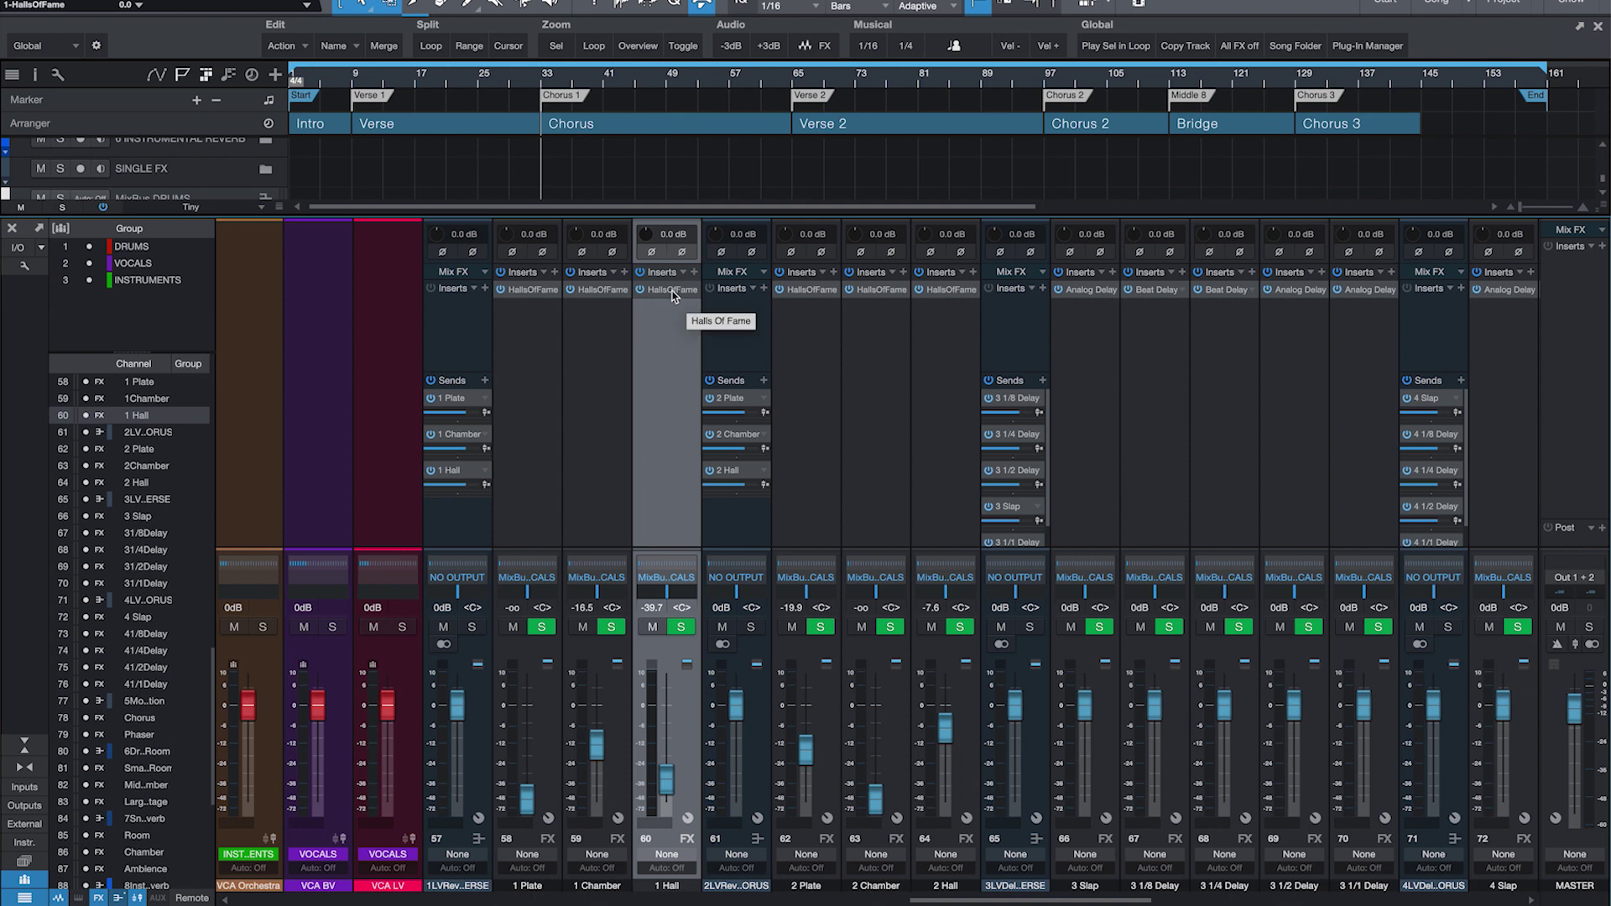
pyautogui.click(672, 291)
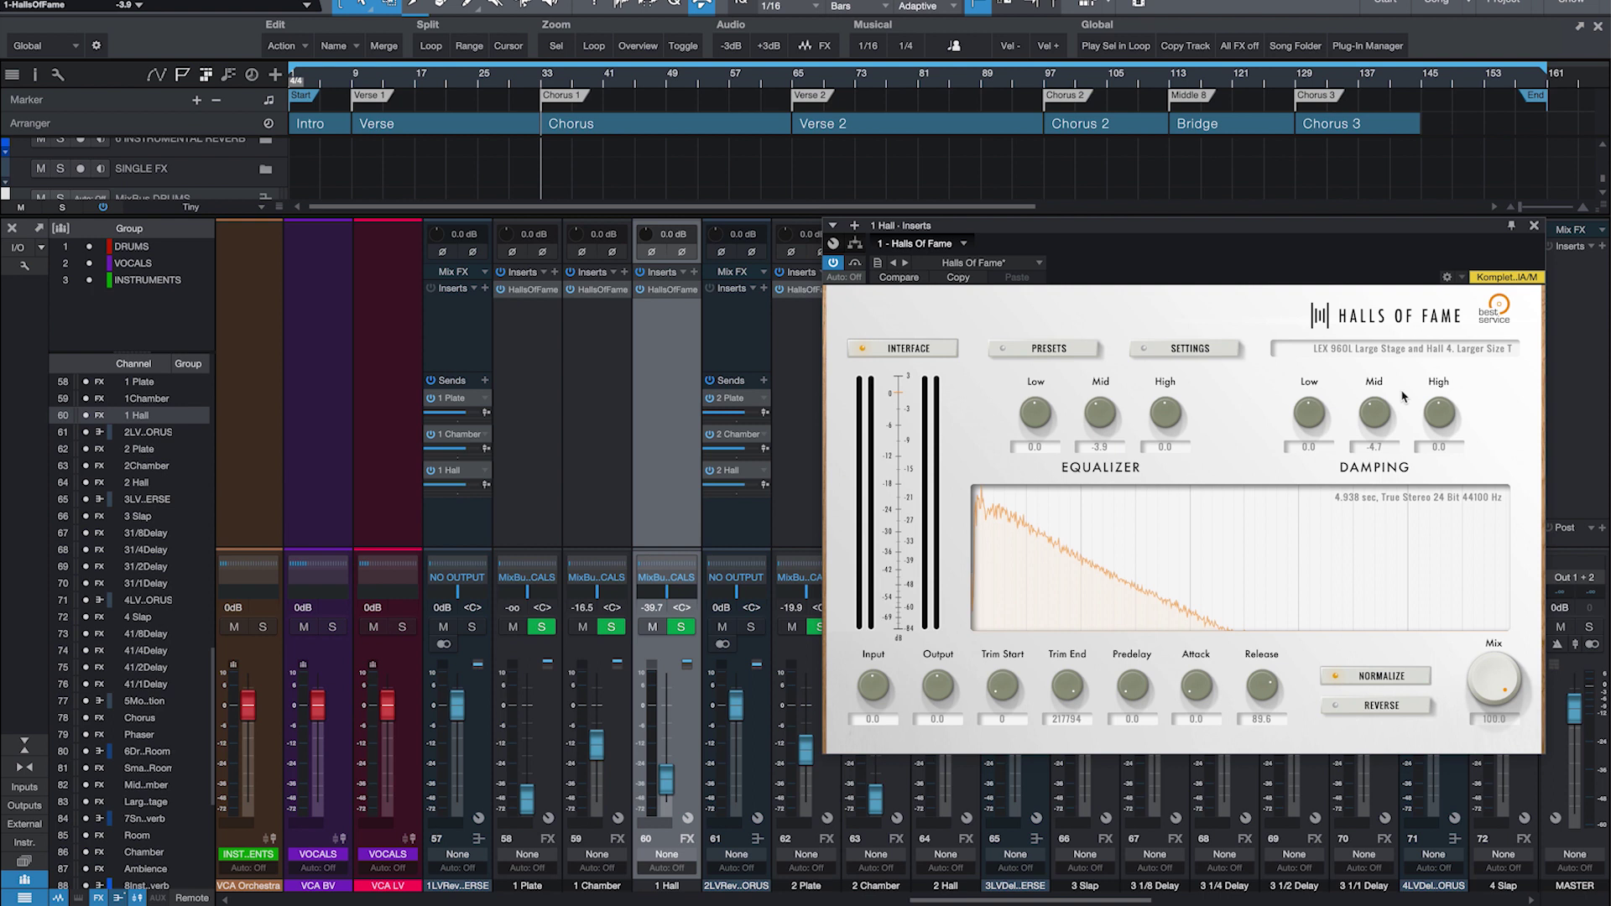
pyautogui.click(1345, 353)
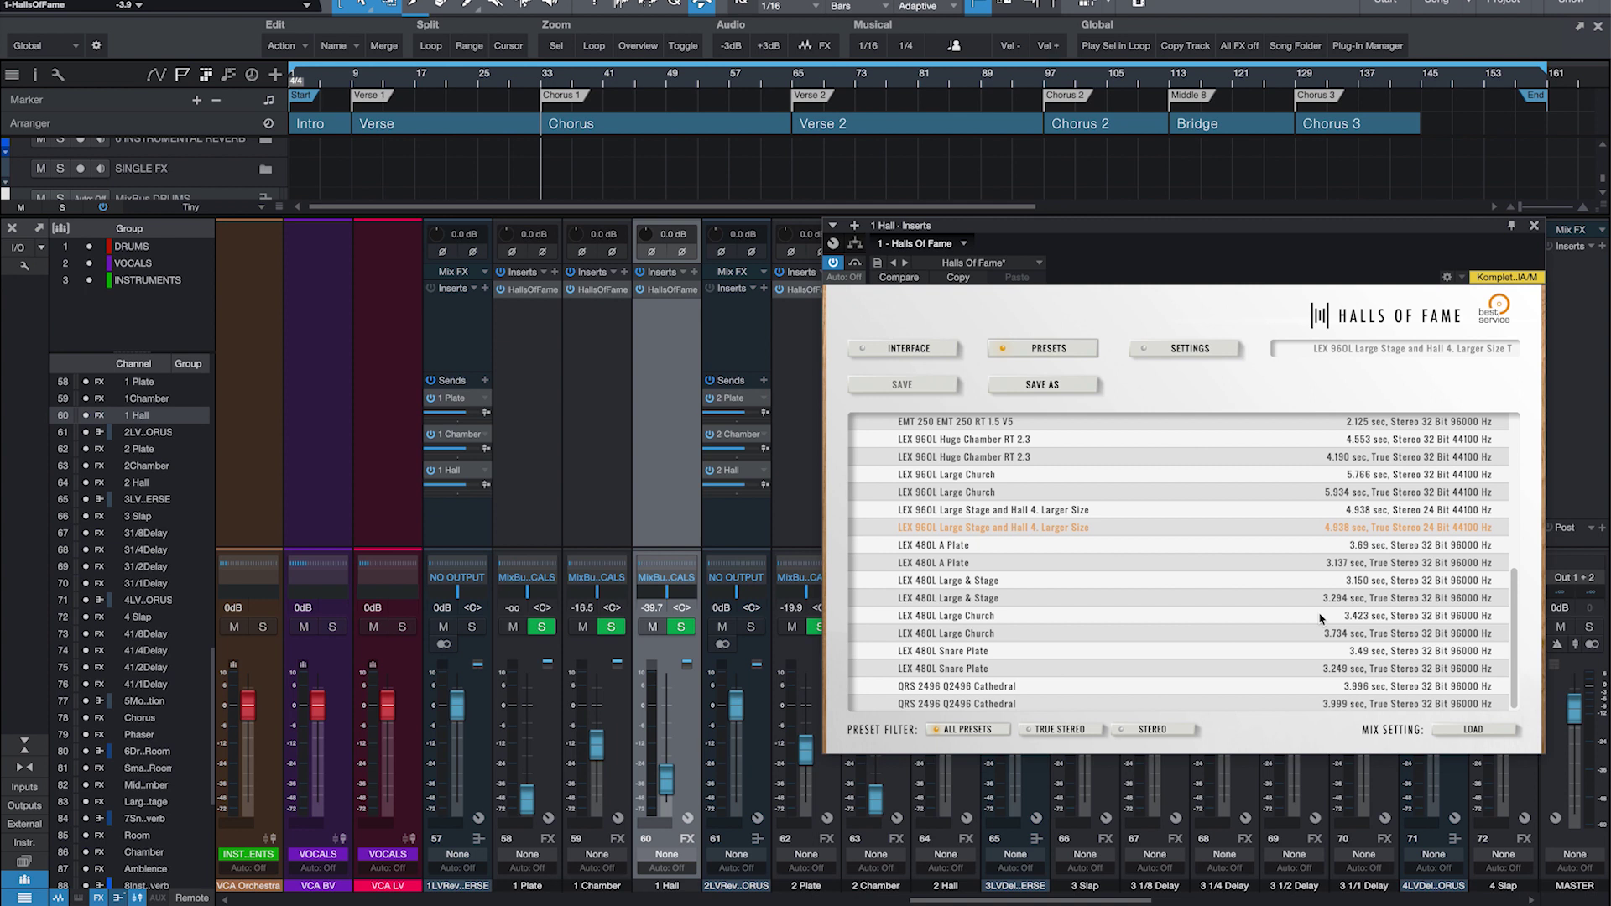
pyautogui.click(929, 350)
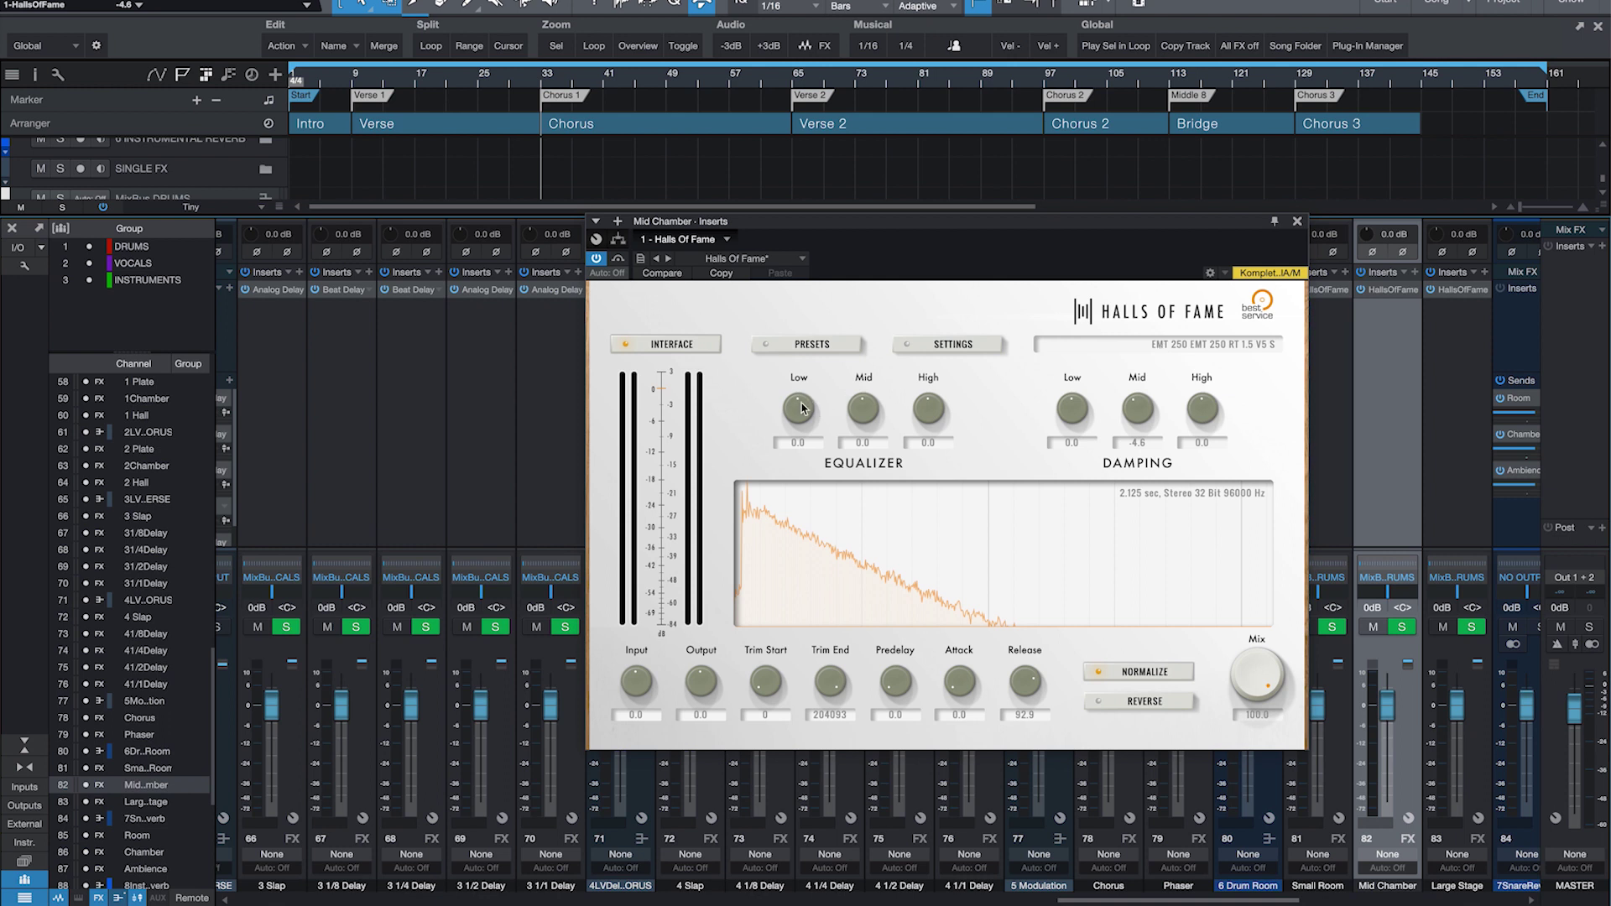
# Step: Reshape the reverb EQ: cut the low band, boost mids to 10.6, high band at -5.4
pyautogui.moveTo(808, 411); pyautogui.dragTo(854, 438)
pyautogui.moveTo(918, 392); pyautogui.dragTo(902, 382)
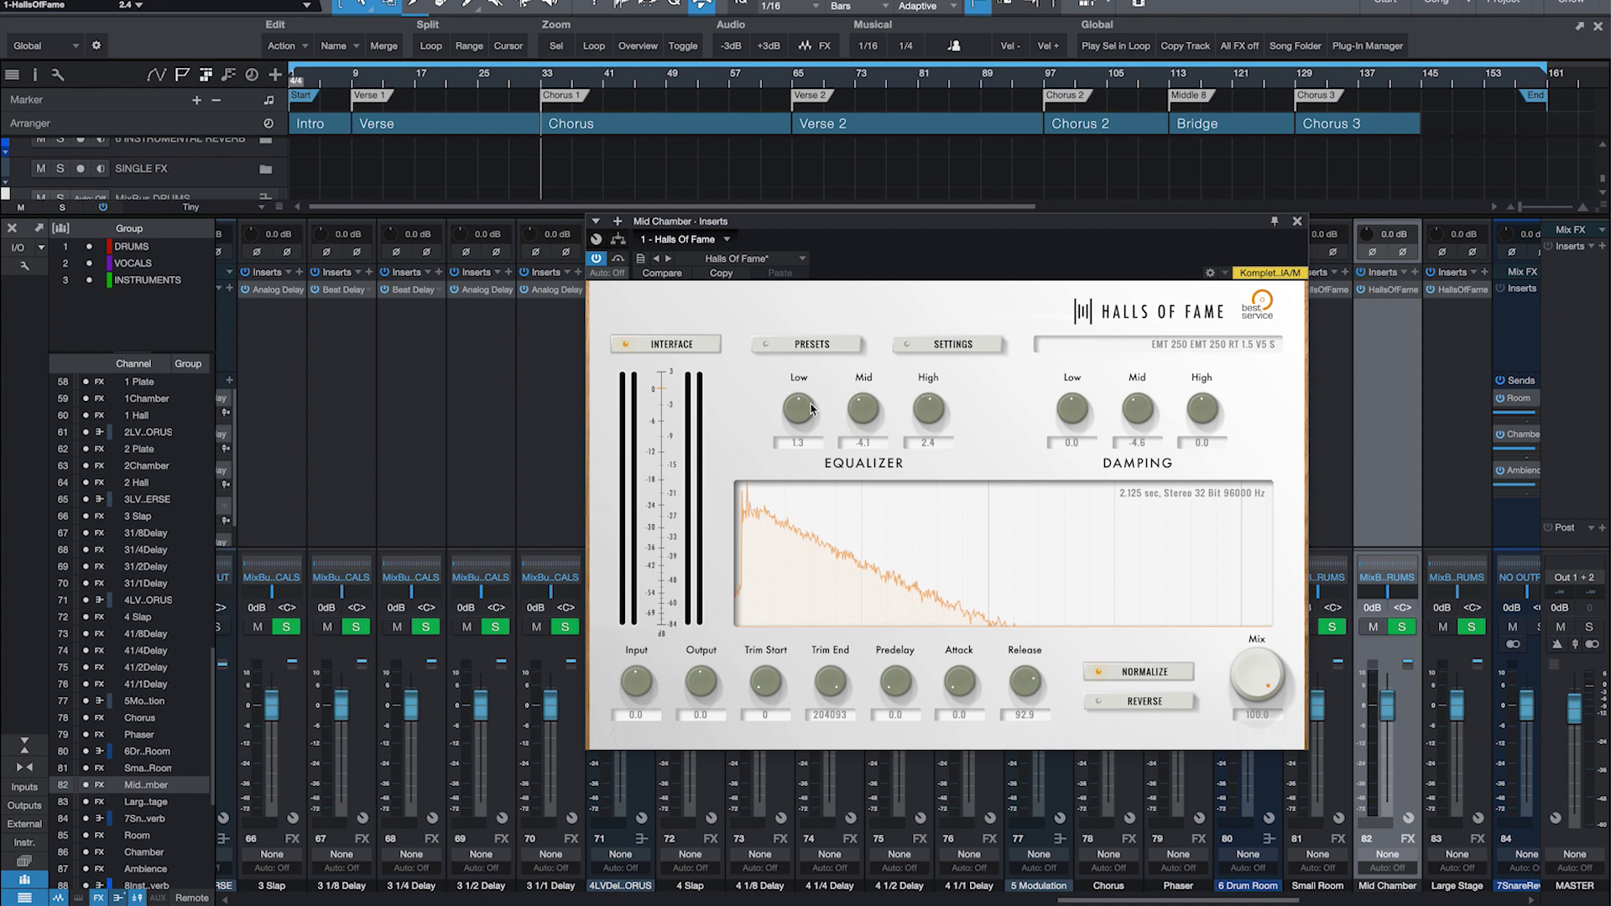
pyautogui.moveTo(811, 410); pyautogui.dragTo(811, 458)
pyautogui.moveTo(873, 392); pyautogui.dragTo(871, 354)
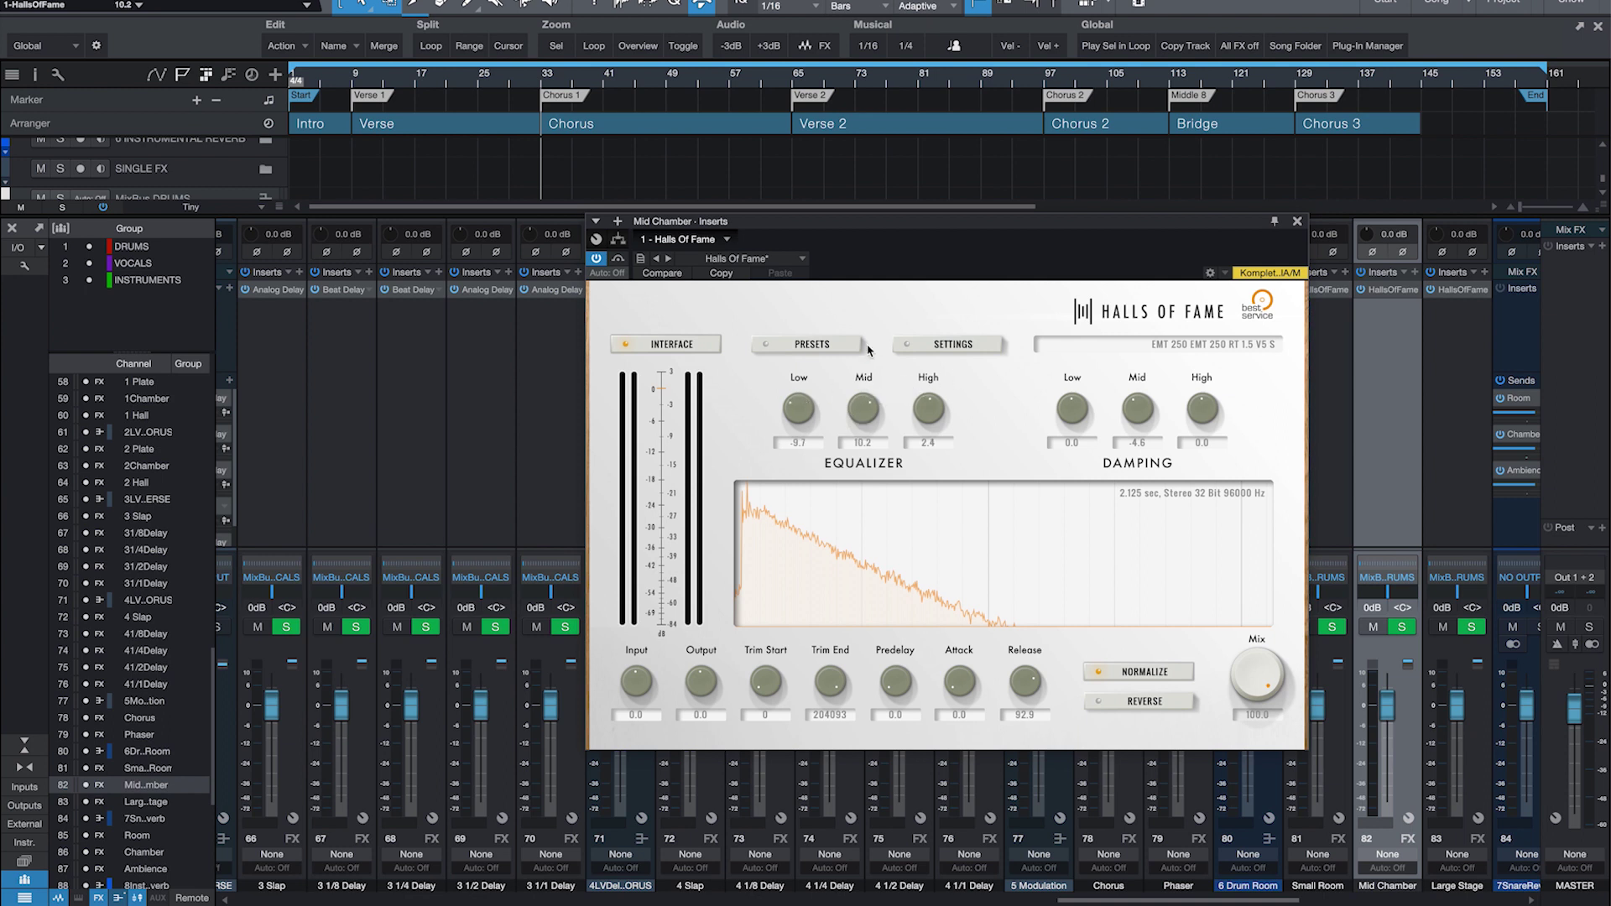
pyautogui.click(937, 416)
pyautogui.moveTo(937, 415); pyautogui.dragTo(941, 454)
# Step: Set damping to -9.0/9.3/1.6, predelay to 31.3 and input to 11.3
pyautogui.moveTo(1072, 409); pyautogui.dragTo(1074, 443)
pyautogui.moveTo(1209, 410); pyautogui.dragTo(1146, 352)
pyautogui.moveTo(895, 699); pyautogui.dragTo(906, 667)
pyautogui.moveTo(648, 677); pyautogui.dragTo(715, 714)
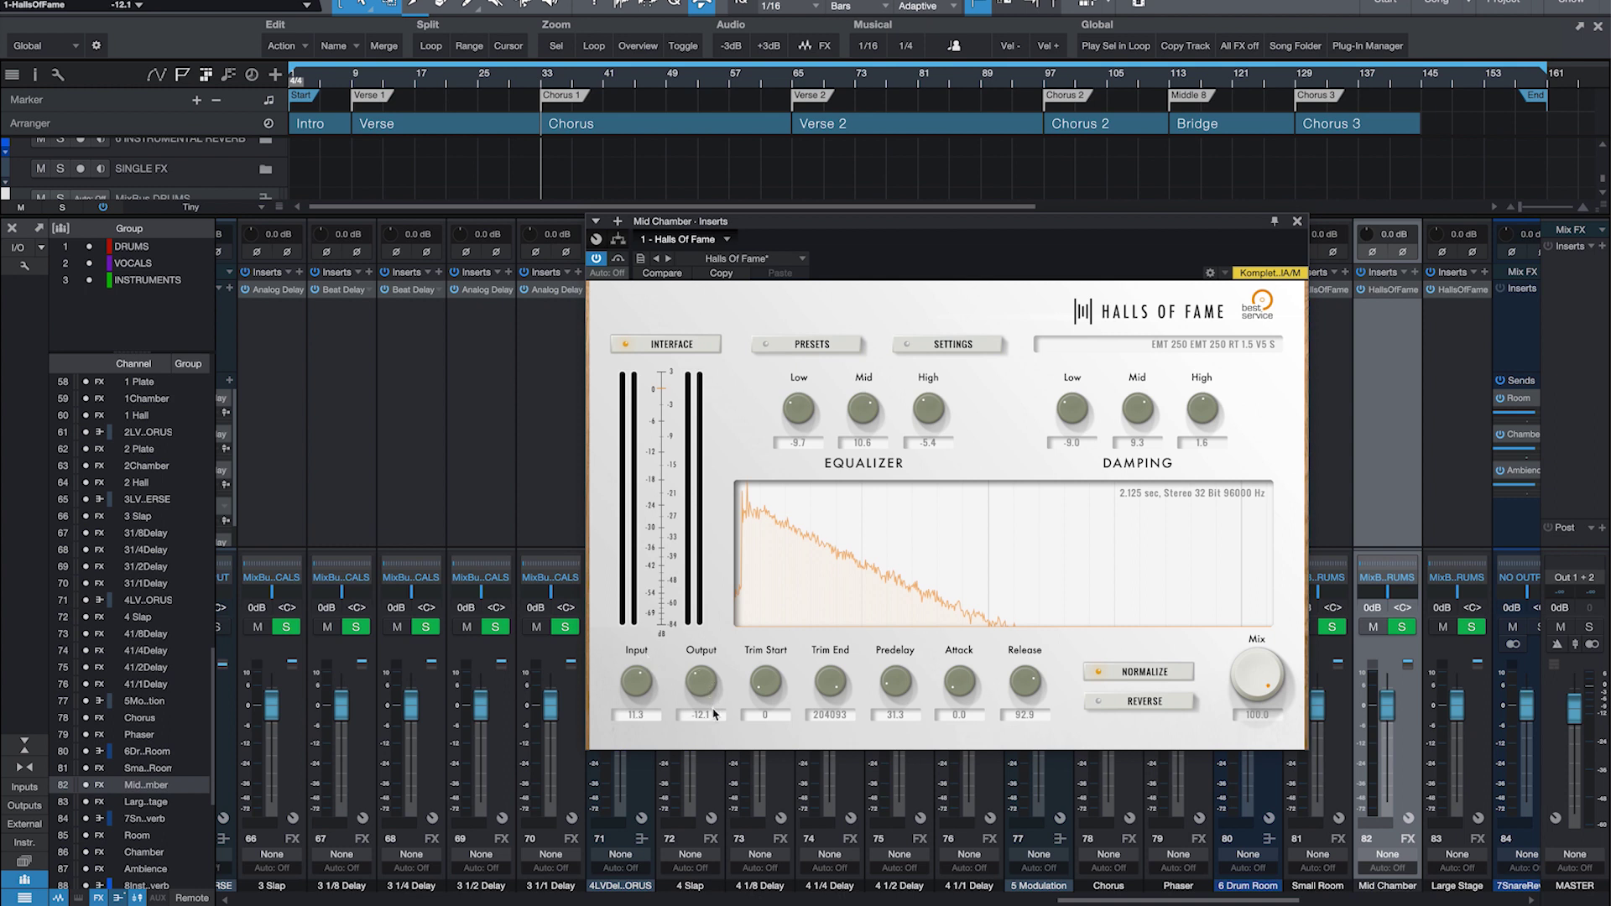